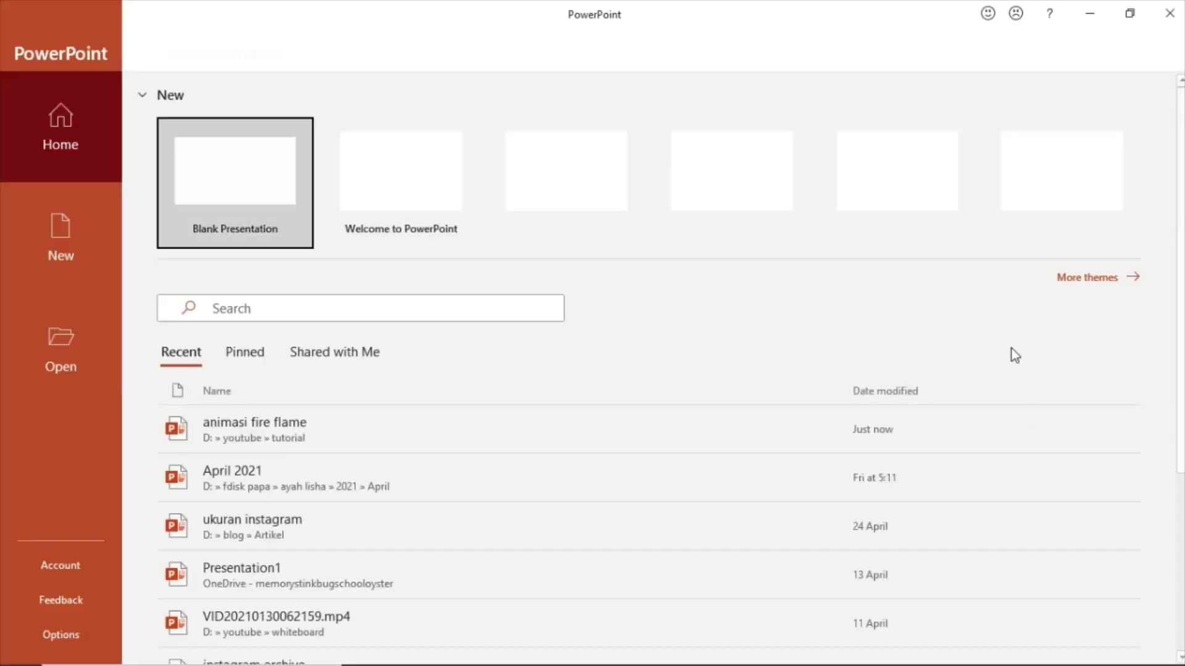
# Start a blank presentation and delete the title and subtitle placeholders from the first slide
pyautogui.click(228, 180)
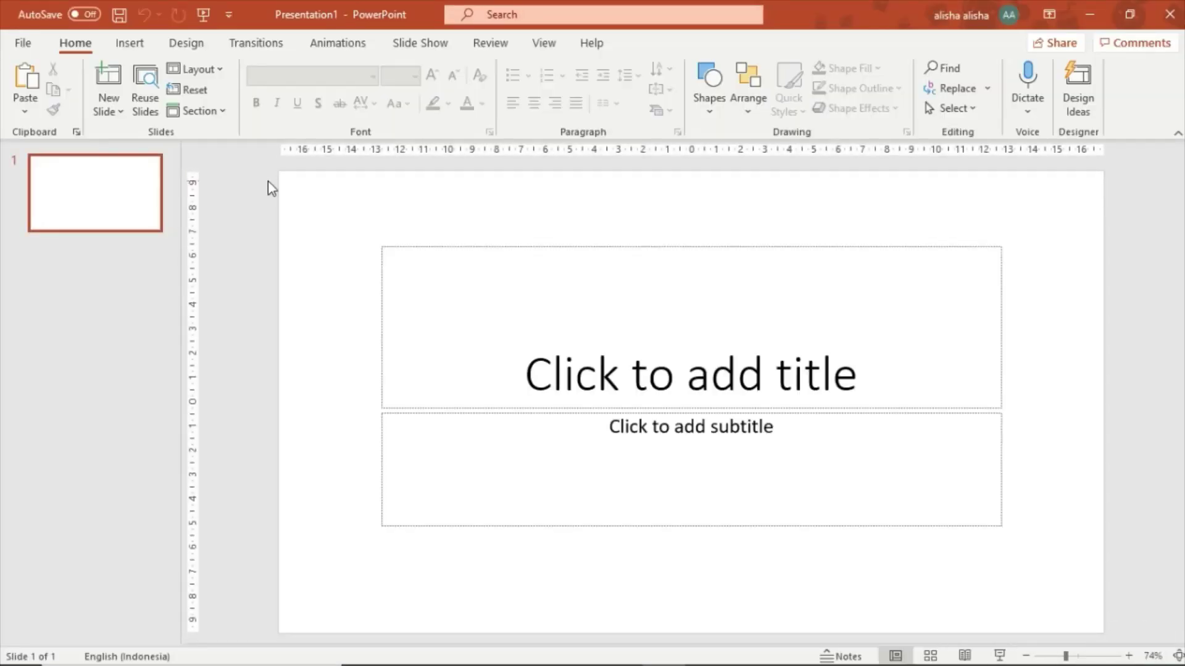
pyautogui.moveTo(269, 186); pyautogui.dragTo(1169, 655)
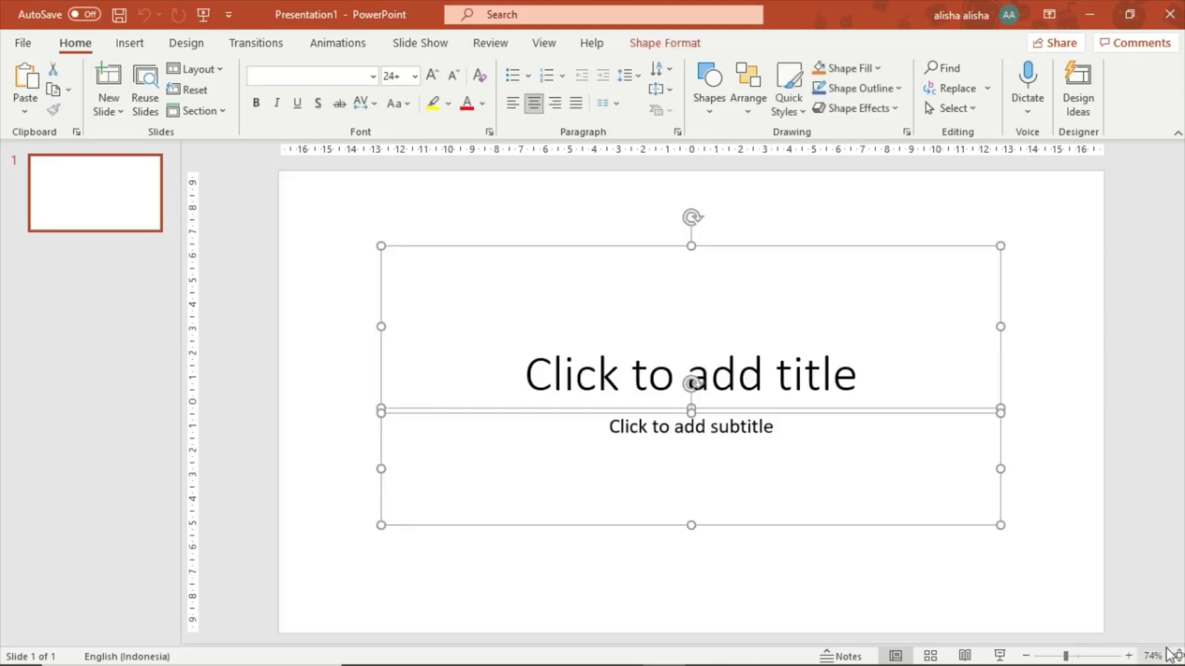
pyautogui.press('Delete')
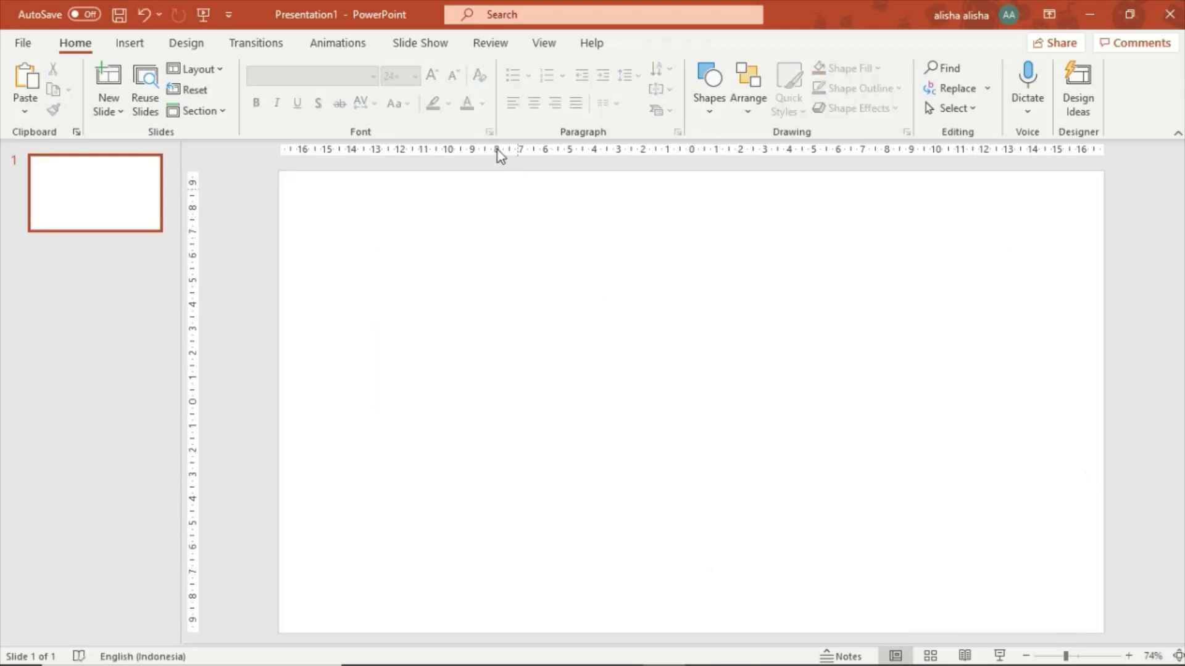
# Change the slide to a portrait custom size, choosing Maximize for content scaling
pyautogui.click(196, 43)
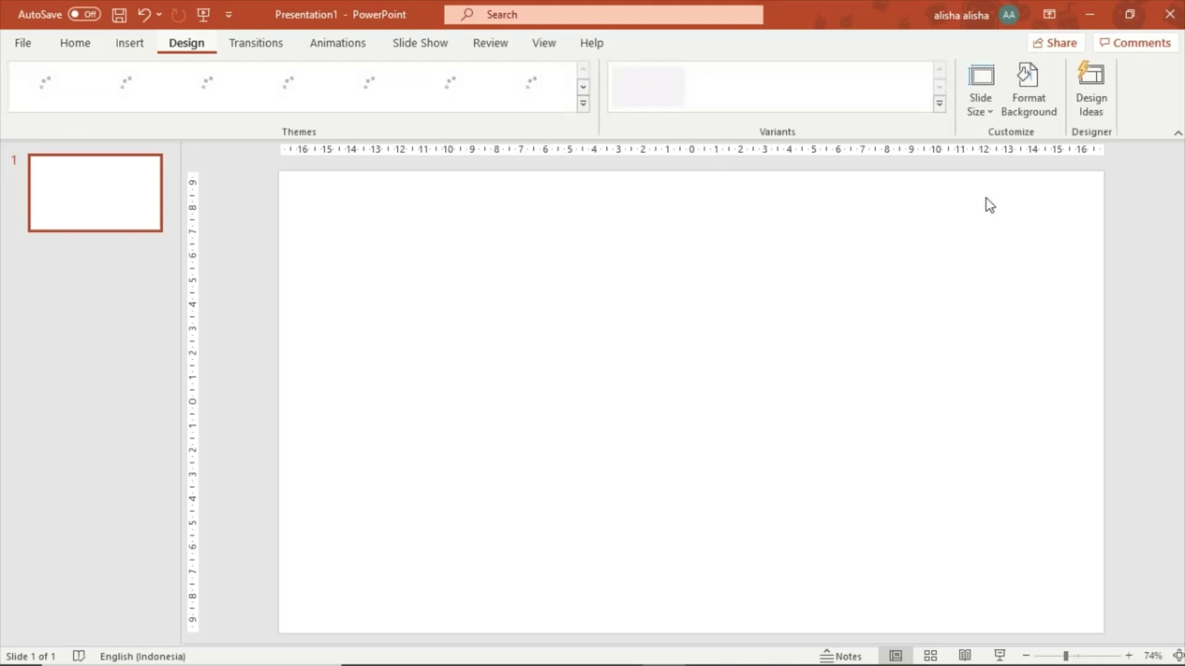
pyautogui.click(994, 112)
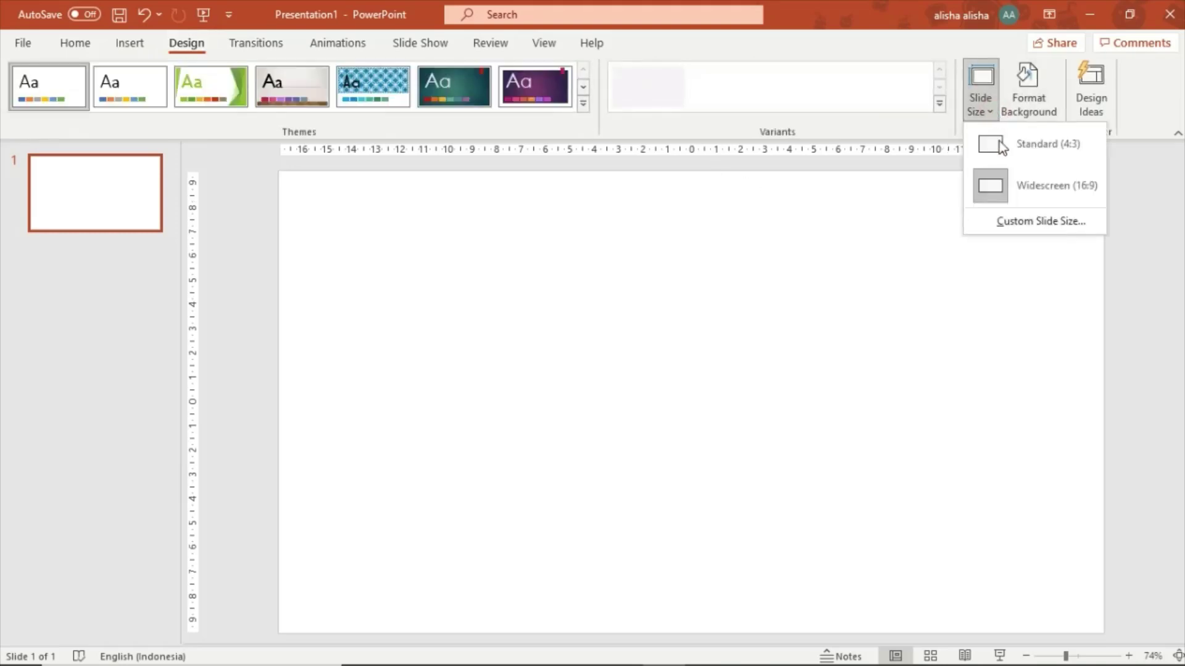
pyautogui.click(1009, 221)
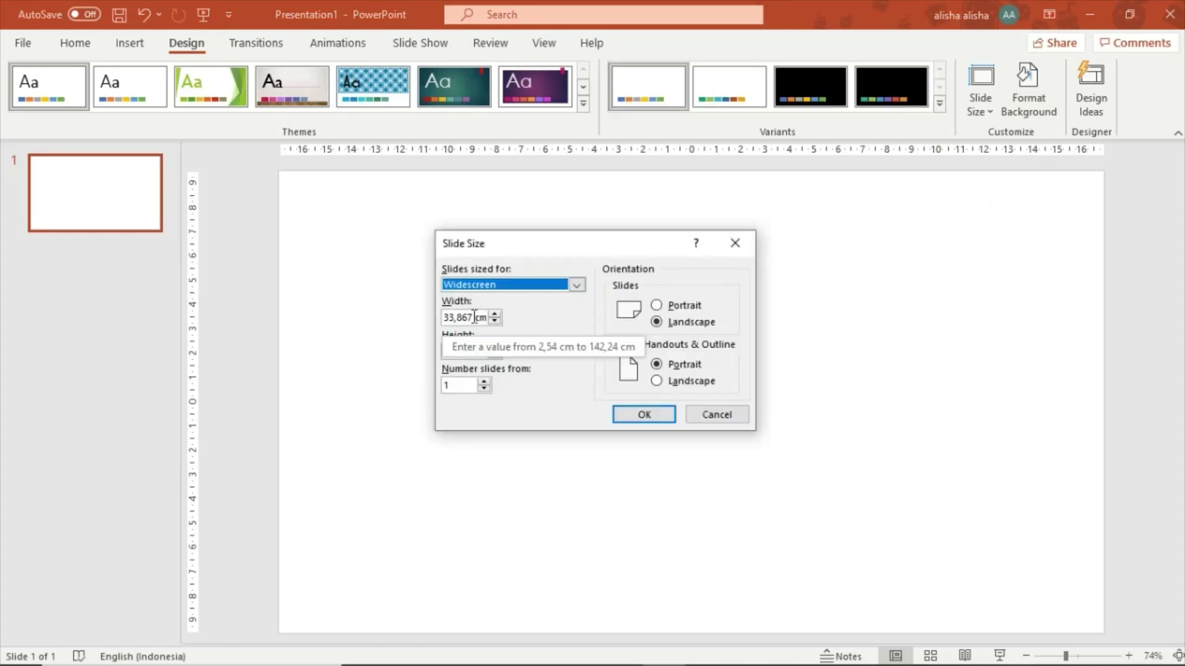
pyautogui.click(657, 306)
pyautogui.click(658, 415)
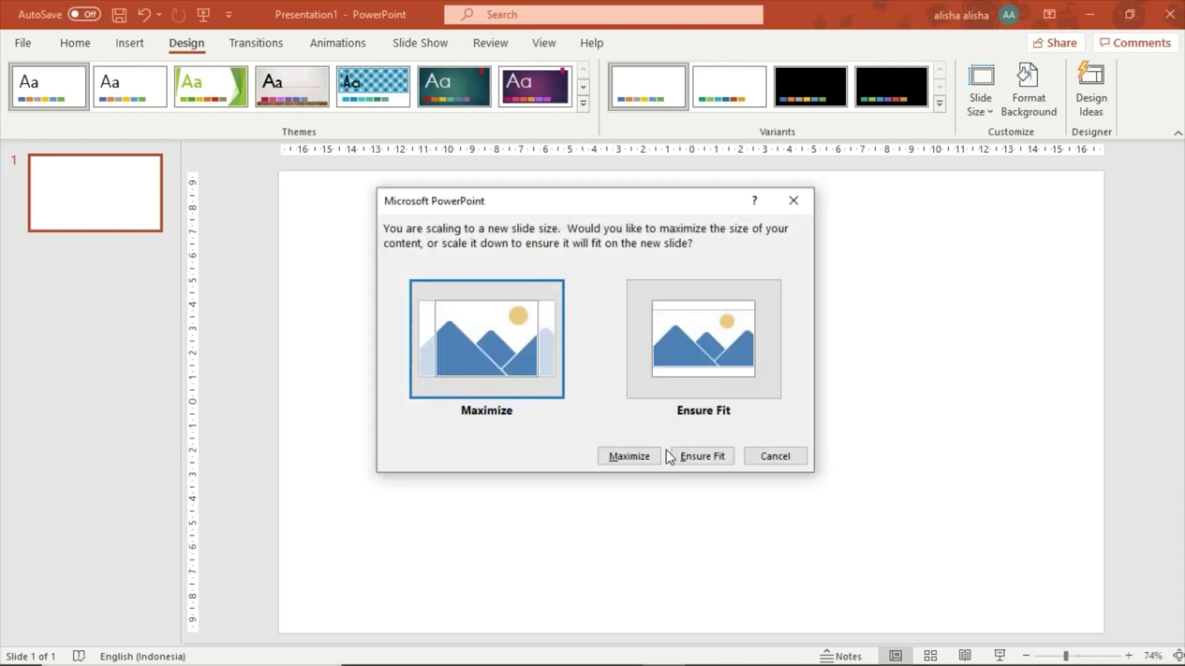
pyautogui.click(647, 456)
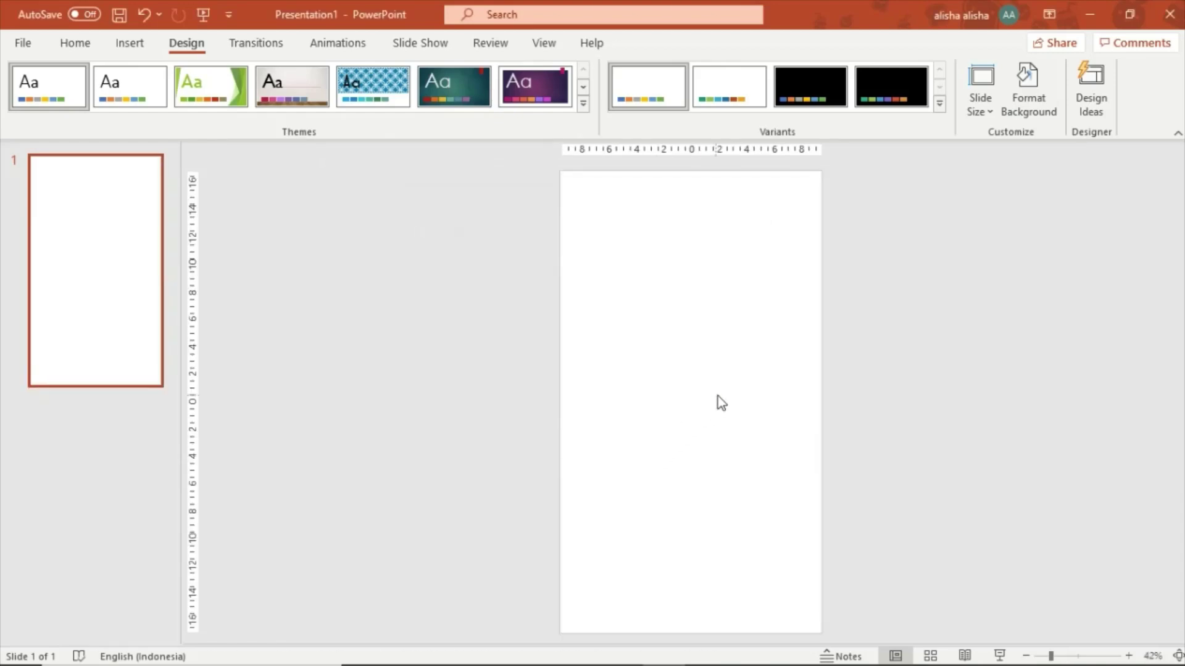
pyautogui.click(719, 401)
pyautogui.click(133, 47)
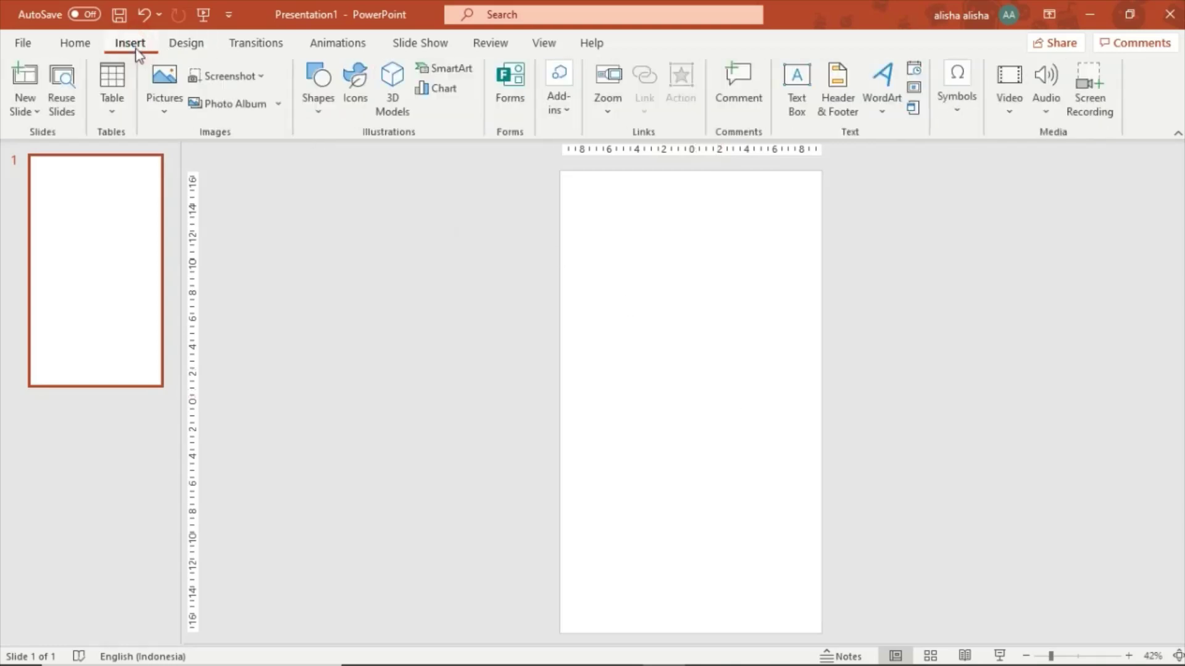
# Insert the candle-in-holder stock illustration found by searching 'flame' in Illustrations
pyautogui.click(167, 122)
pyautogui.click(192, 188)
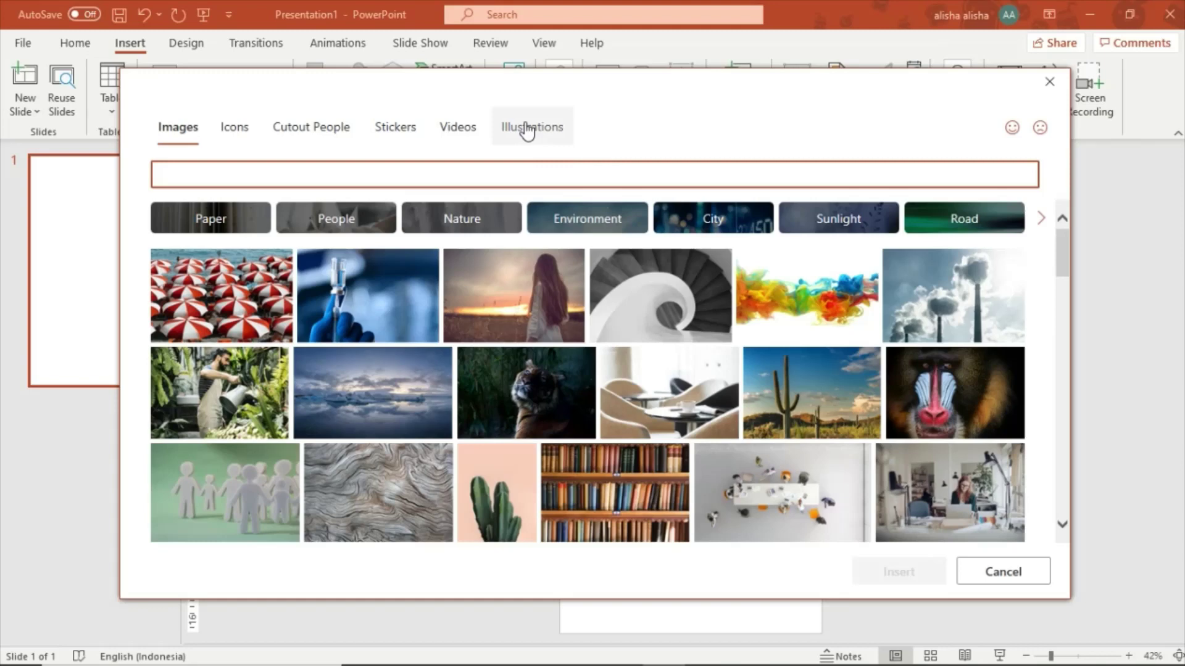
pyautogui.click(526, 127)
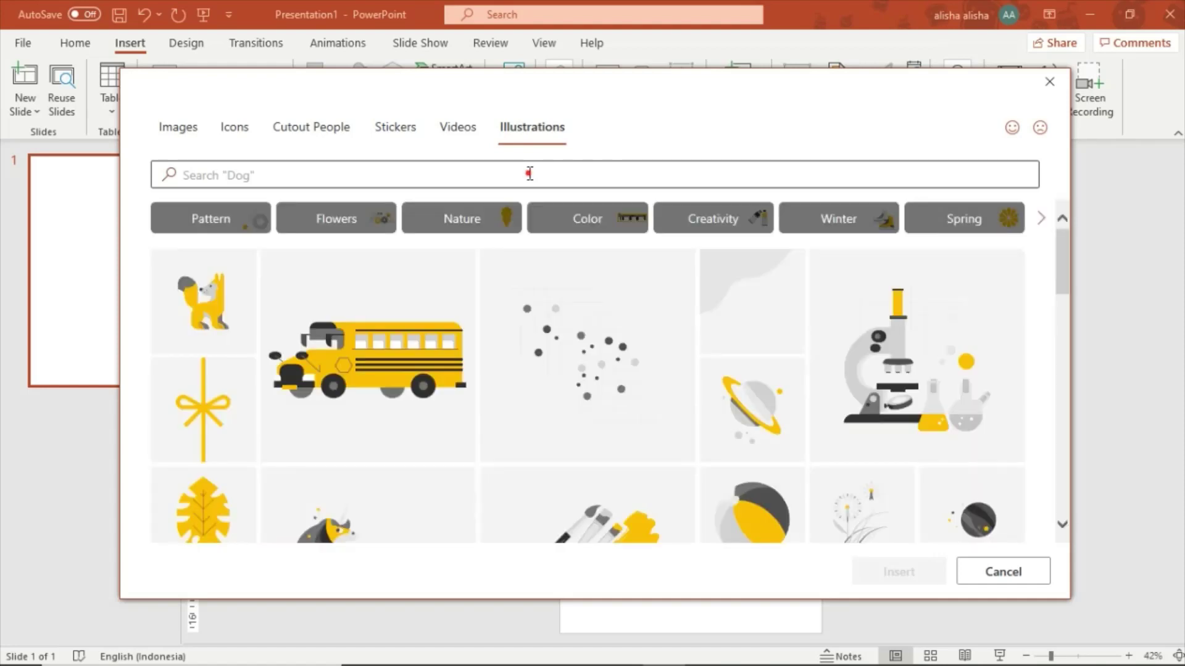
pyautogui.click(529, 173)
pyautogui.write('flame')
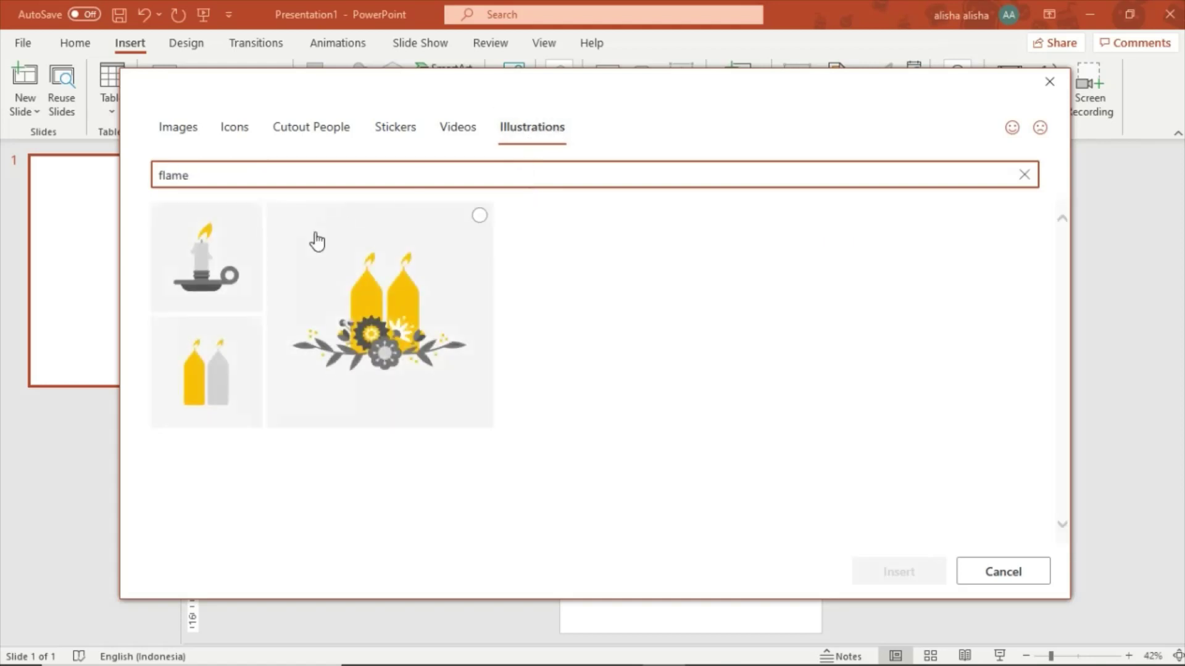
pyautogui.click(213, 256)
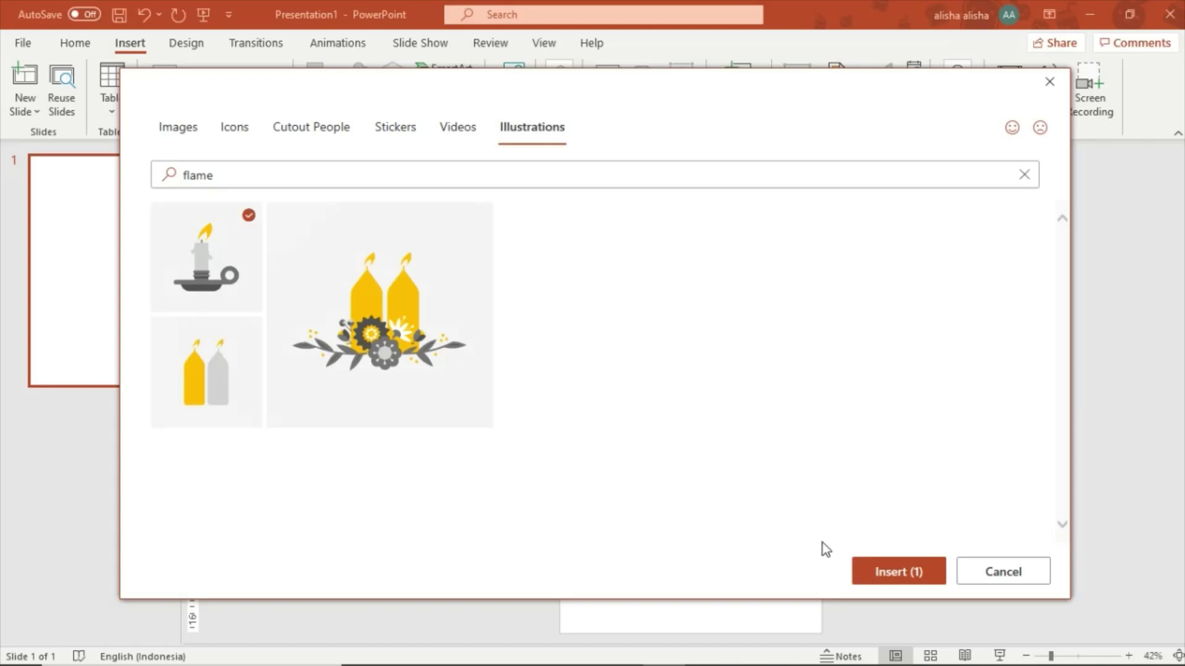
pyautogui.click(888, 568)
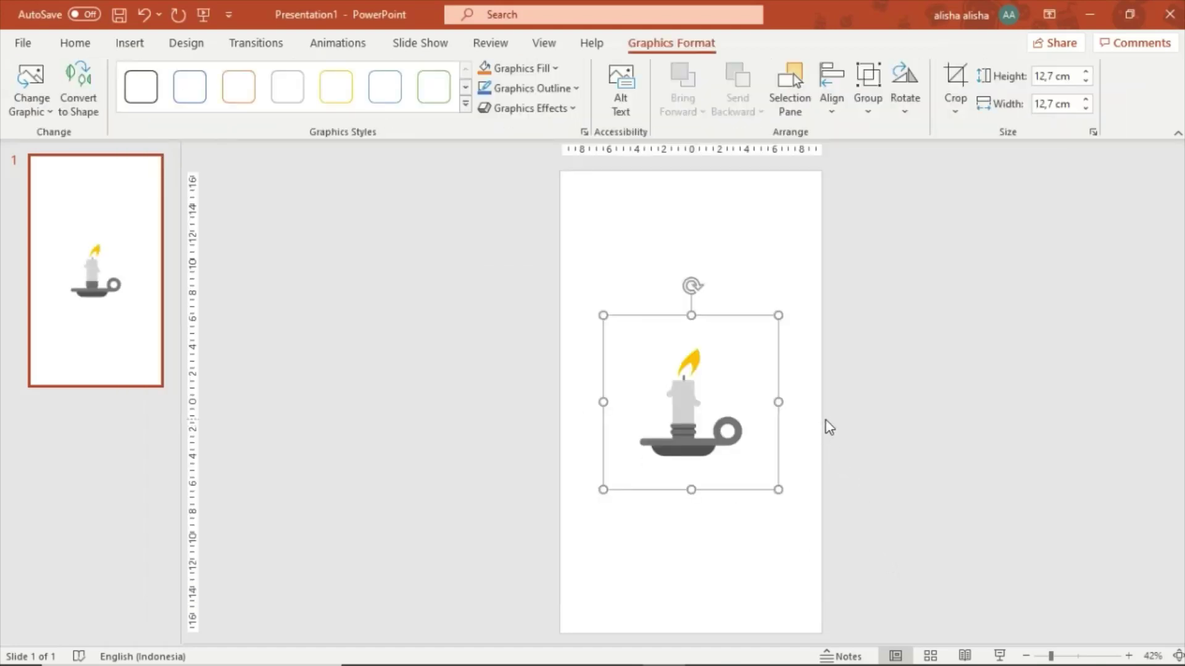
# Enlarge the candle illustration to 19.71 cm square, move it up-left, and close Design Ideas
pyautogui.moveTo(779, 491); pyautogui.dragTo(875, 585)
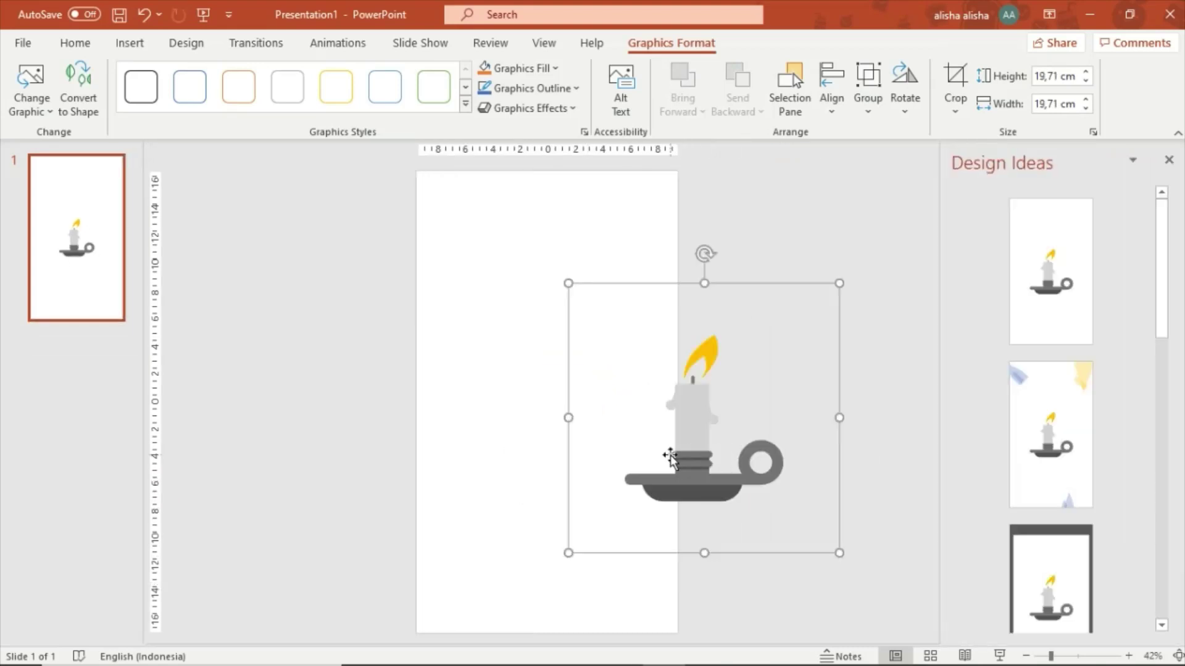
pyautogui.moveTo(662, 450)
pyautogui.mouseDown()
pyautogui.moveTo(516, 409)
pyautogui.moveTo(540, 395)
pyautogui.mouseUp()
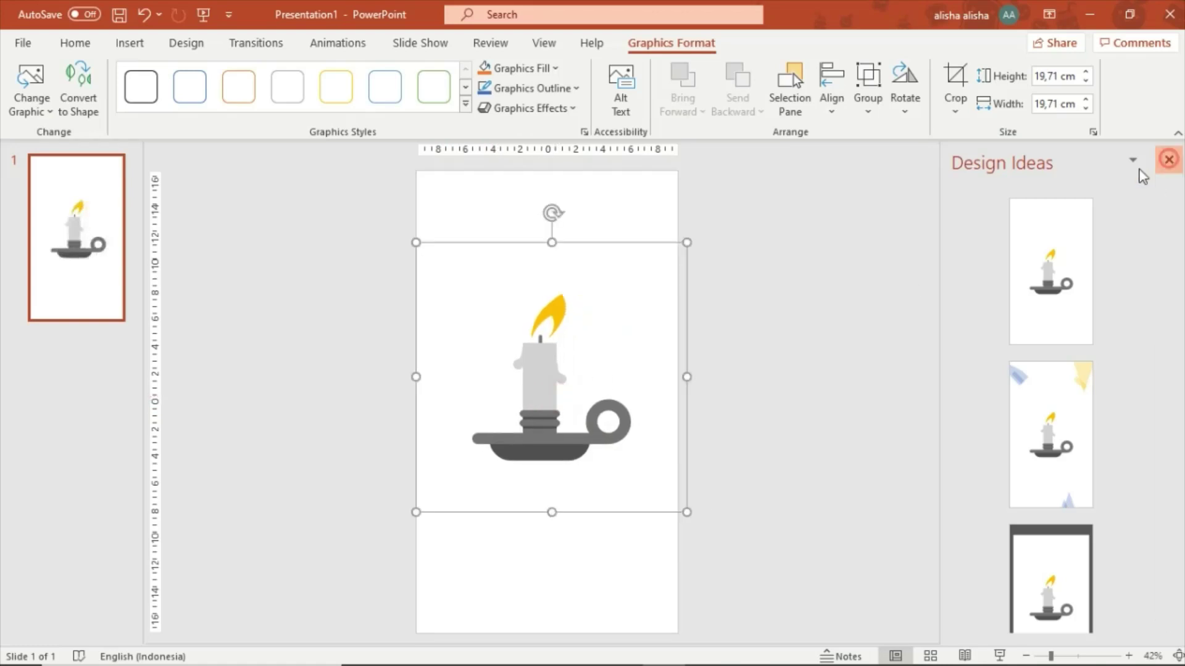
pyautogui.click(1169, 160)
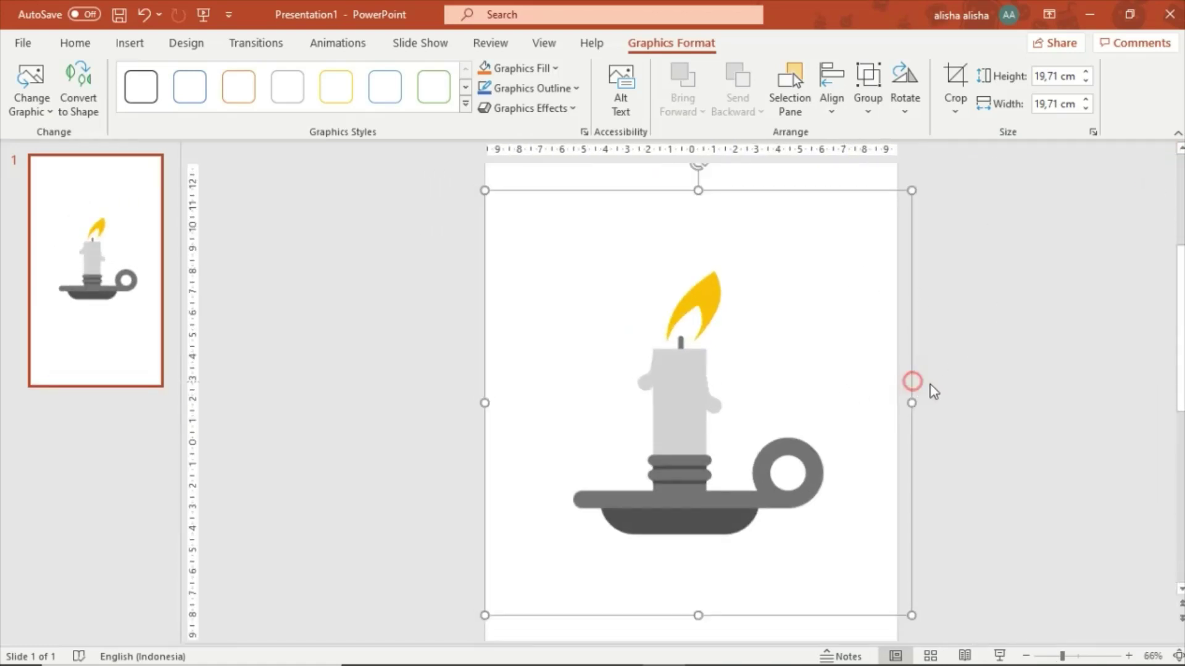
pyautogui.click(974, 397)
pyautogui.click(664, 423)
# Ungroup the candle illustration, confirming its conversion into an editable drawing object
pyautogui.keyDown('ctrl'); pyautogui.scroll(-3, 664, 422); pyautogui.keyUp('ctrl')
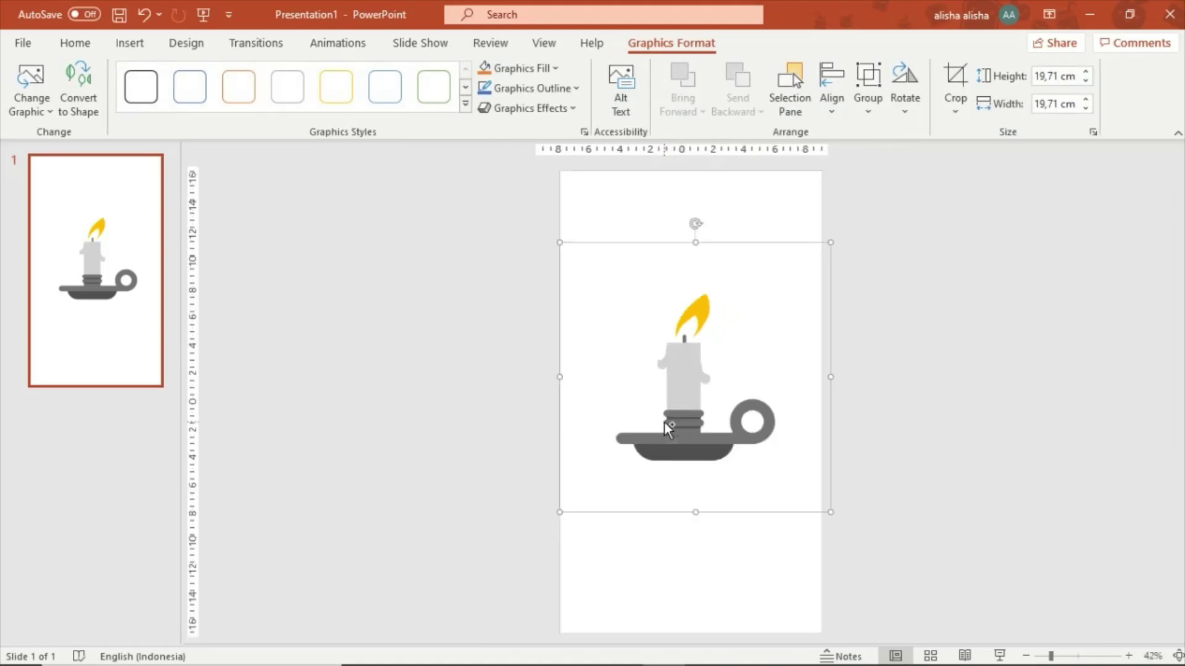
pyautogui.rightClick(675, 388)
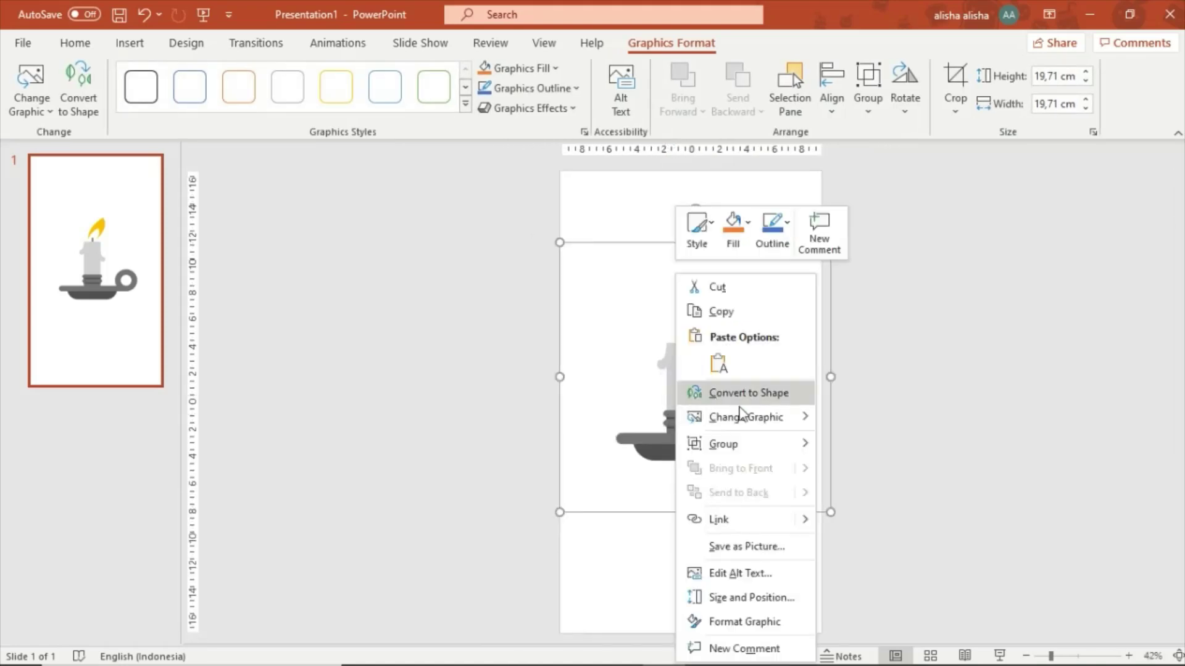
pyautogui.moveTo(724, 444)
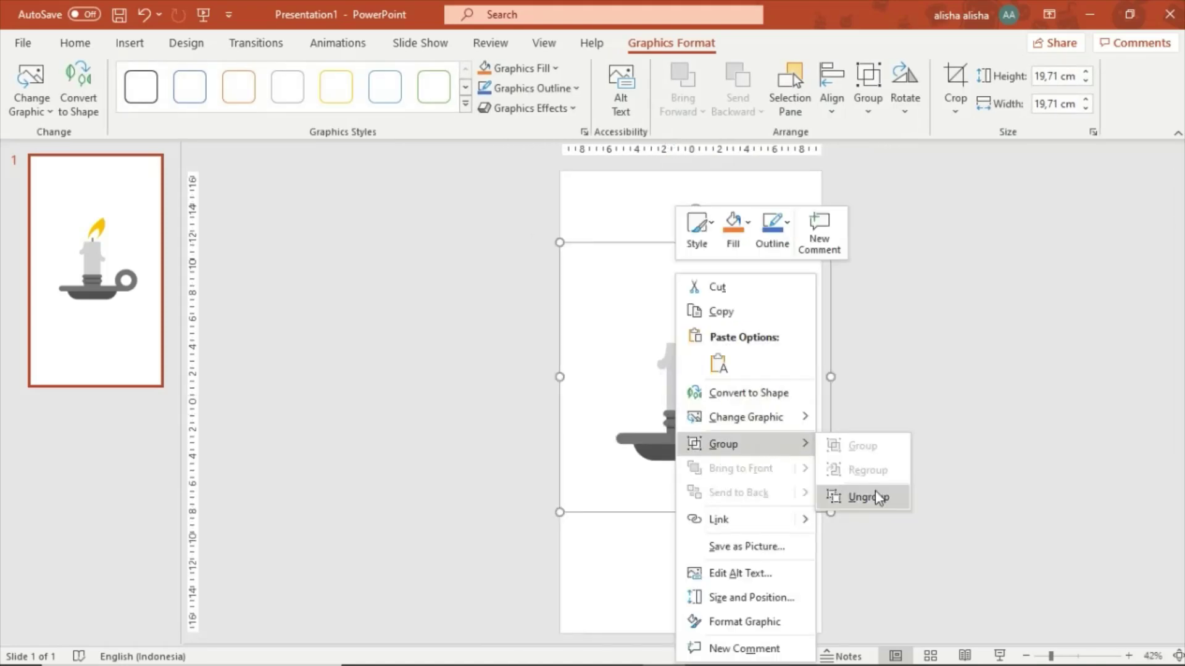
pyautogui.click(870, 493)
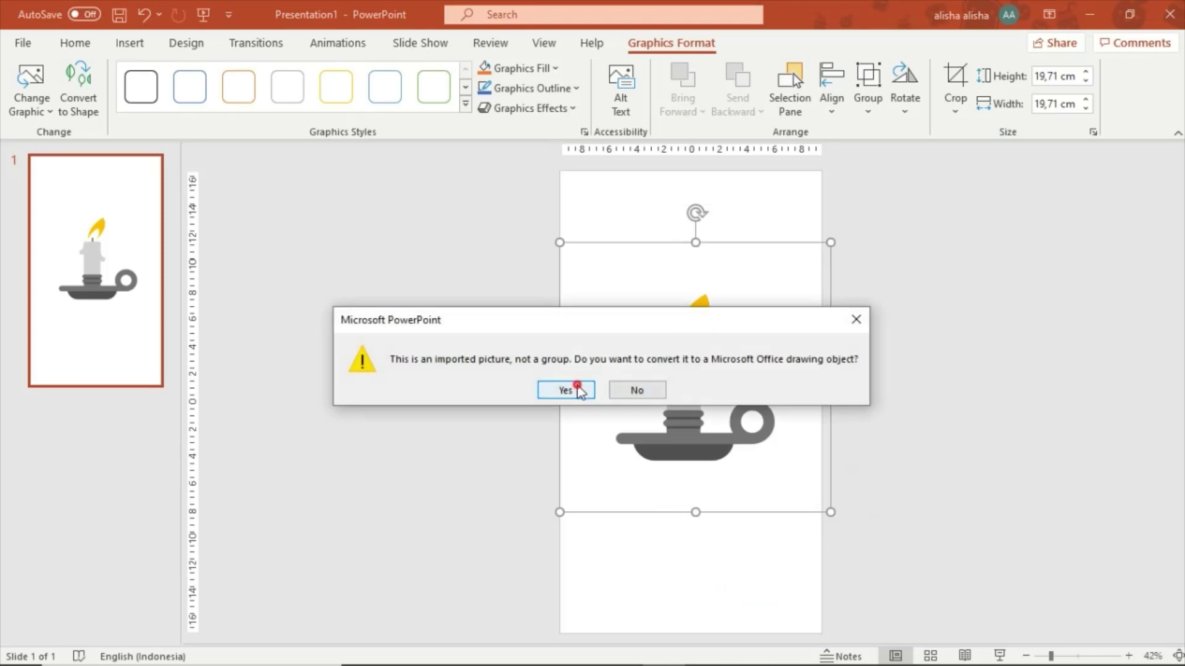
pyautogui.click(568, 390)
pyautogui.click(930, 351)
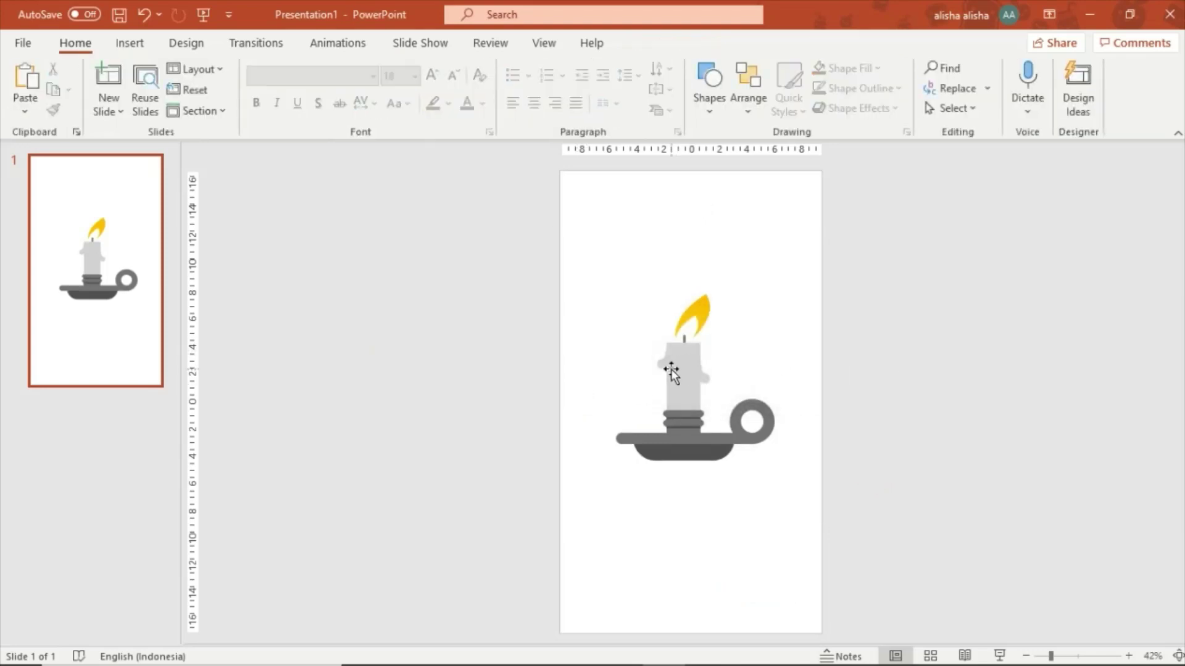
# Ungroup the candle drawing and move the candle body and holder lower on the slide
pyautogui.click(671, 371)
pyautogui.rightClick(671, 371)
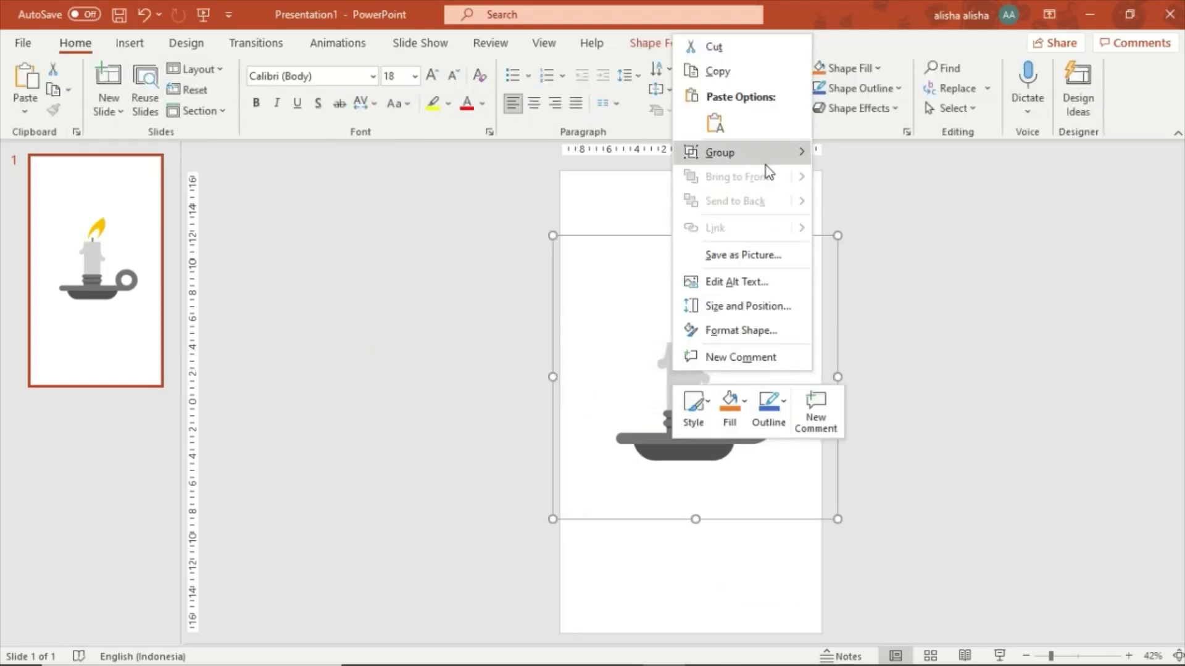
pyautogui.moveTo(720, 153)
pyautogui.click(867, 207)
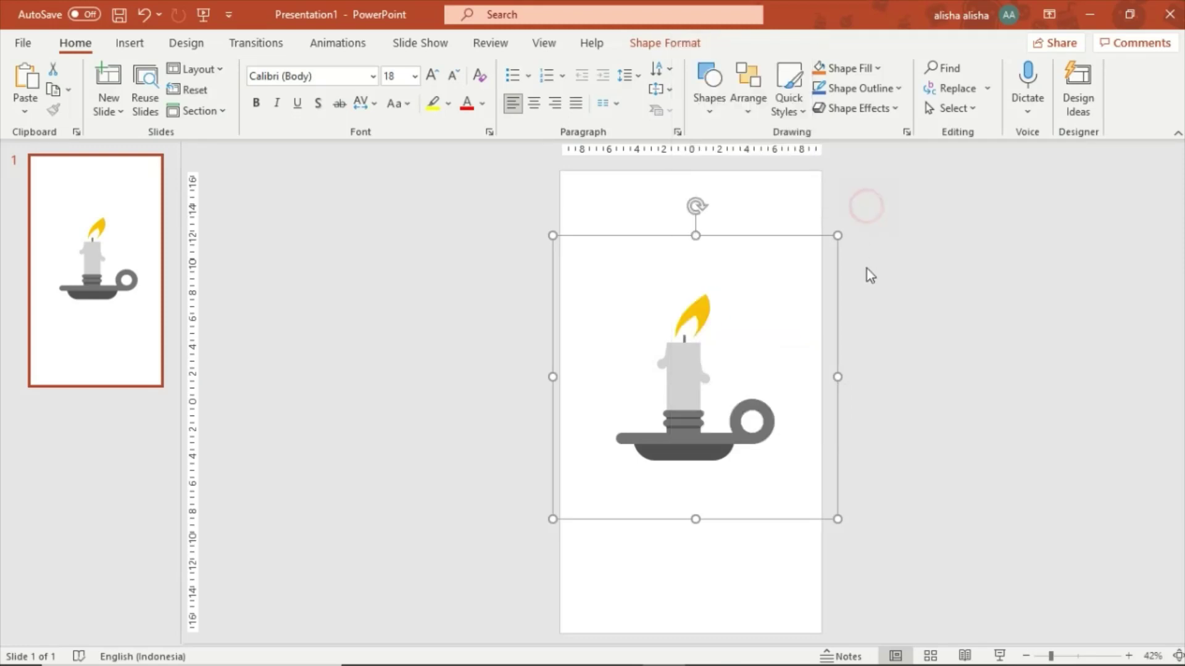
pyautogui.click(899, 331)
pyautogui.click(675, 420)
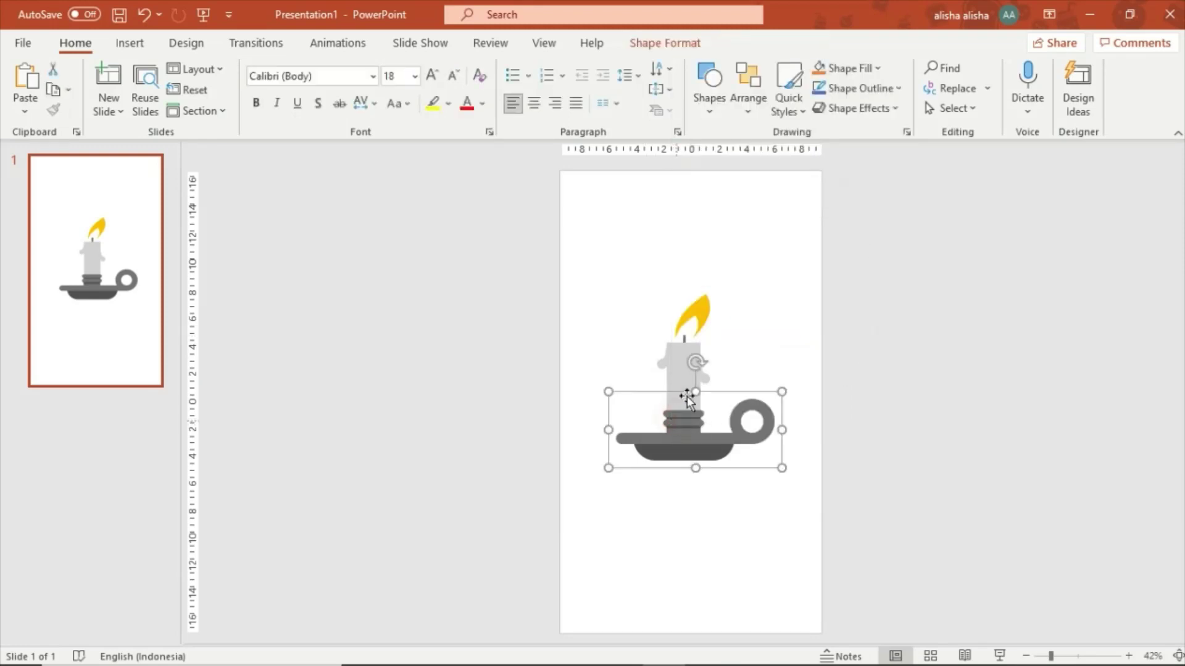
pyautogui.keyDown('shift'); pyautogui.click(685, 356); pyautogui.keyUp('shift')
pyautogui.moveTo(677, 431); pyautogui.dragTo(672, 517)
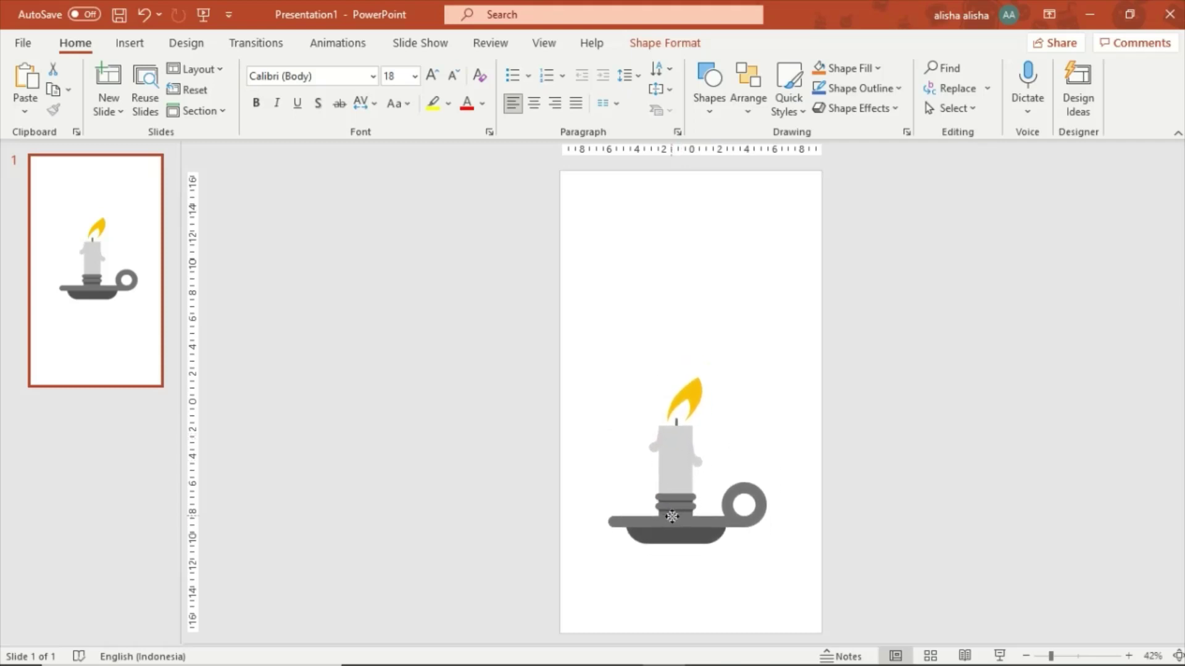
pyautogui.click(845, 427)
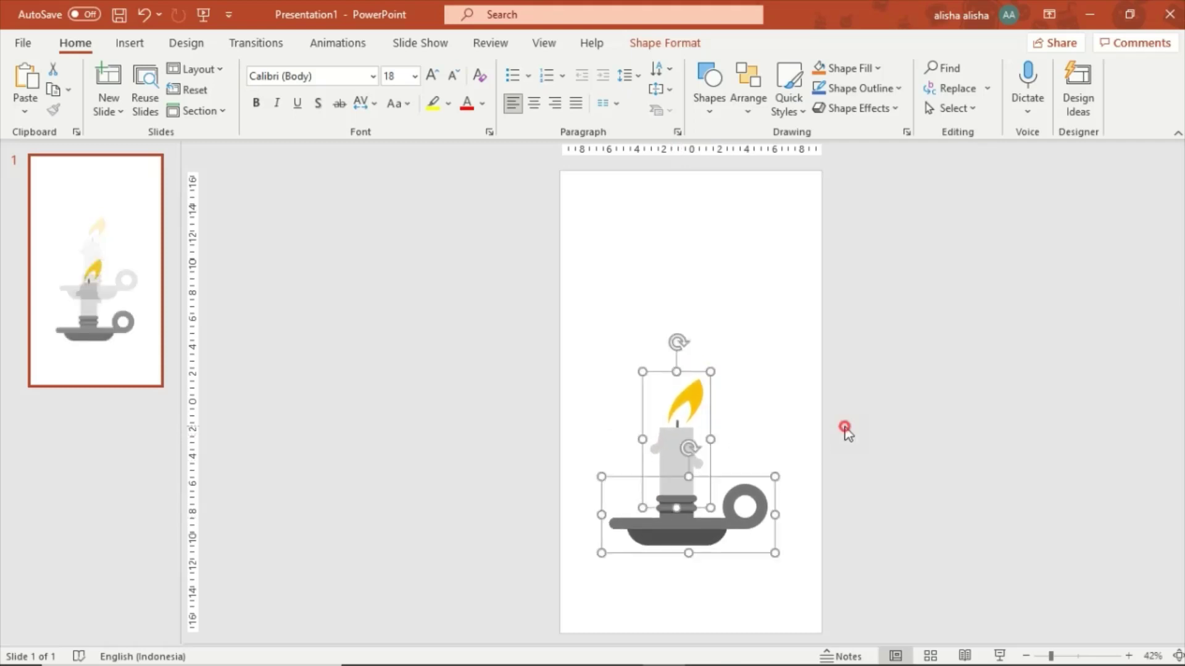
# Ungroup the remaining group so the flame becomes its own shape
pyautogui.click(696, 392)
pyautogui.rightClick(696, 393)
pyautogui.moveTo(744, 174)
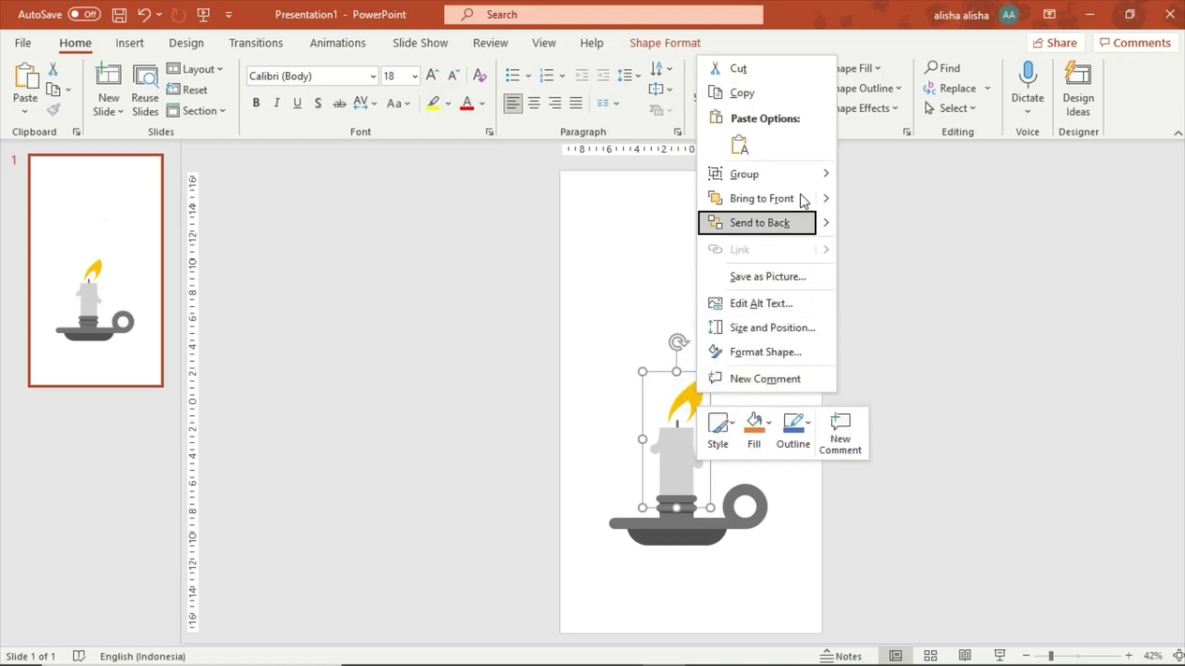
pyautogui.click(884, 229)
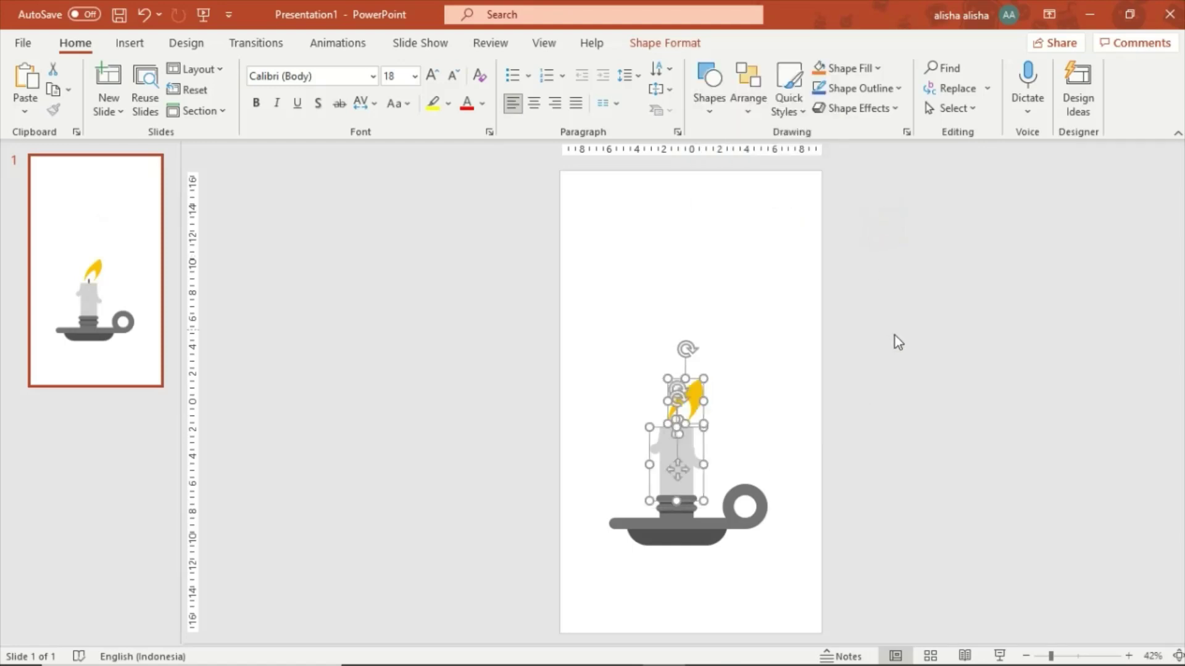
pyautogui.click(728, 416)
pyautogui.scroll(1, 721, 416)
pyautogui.scroll(5, 721, 416)
# Move the flame up and left and tilt it about 30 degrees
pyautogui.scroll(2, 721, 414)
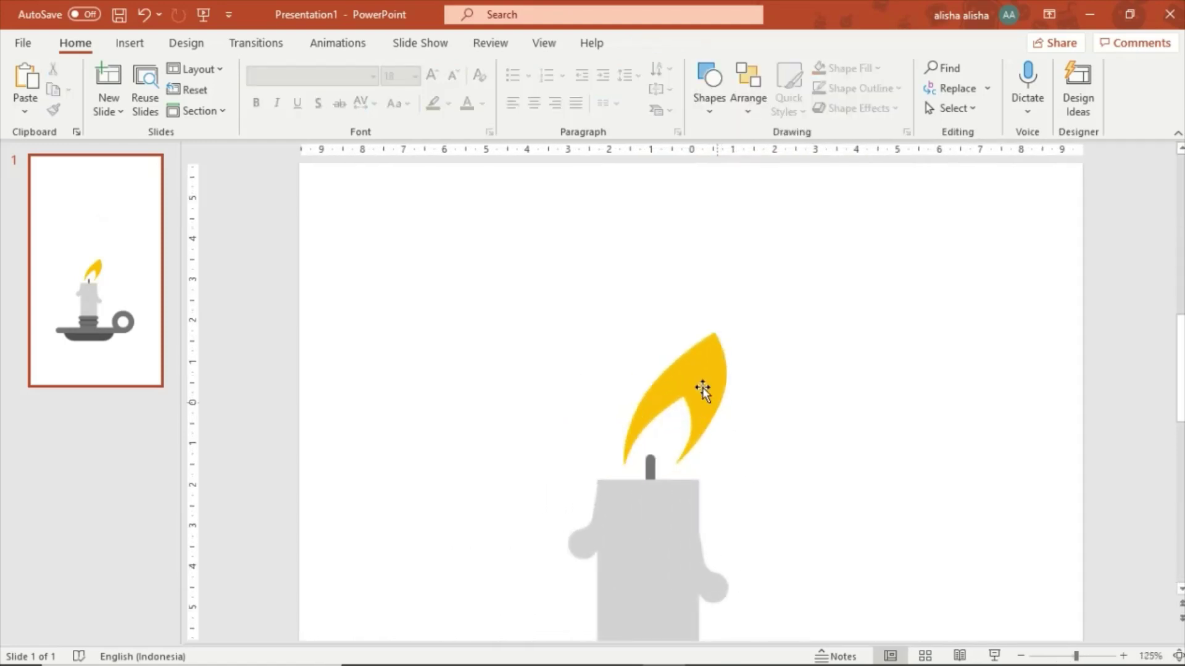
pyautogui.click(695, 376)
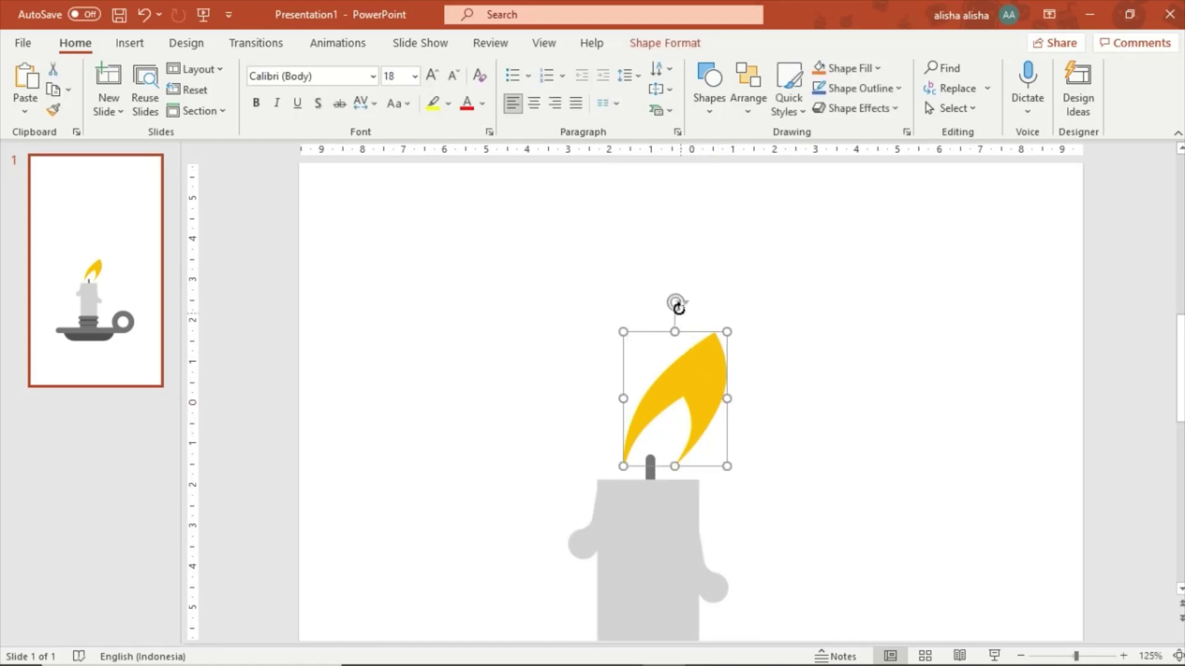
pyautogui.moveTo(700, 368); pyautogui.dragTo(636, 294)
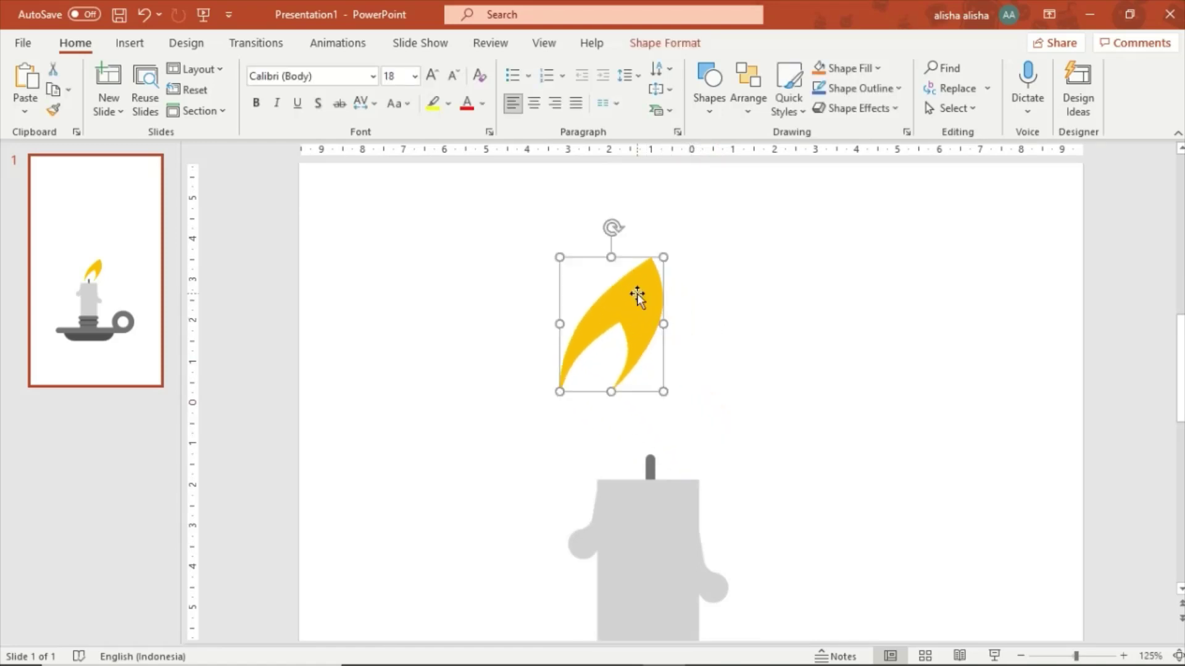
pyautogui.rightClick(639, 301)
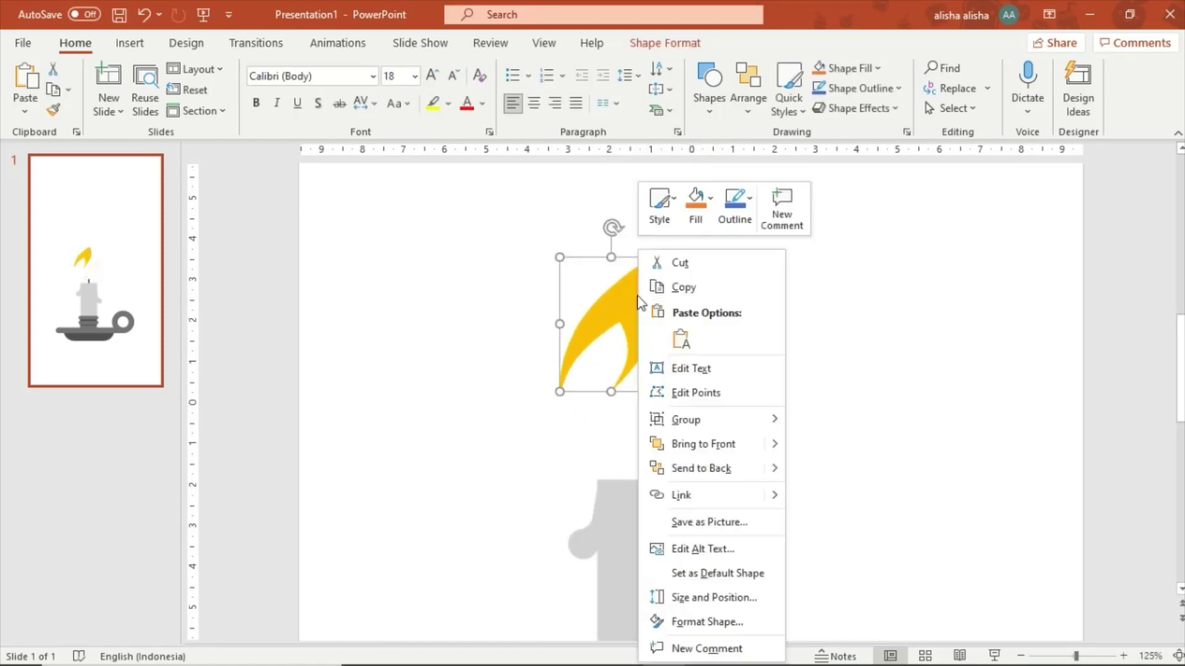
pyautogui.click(613, 227)
pyautogui.moveTo(613, 227); pyautogui.dragTo(554, 225)
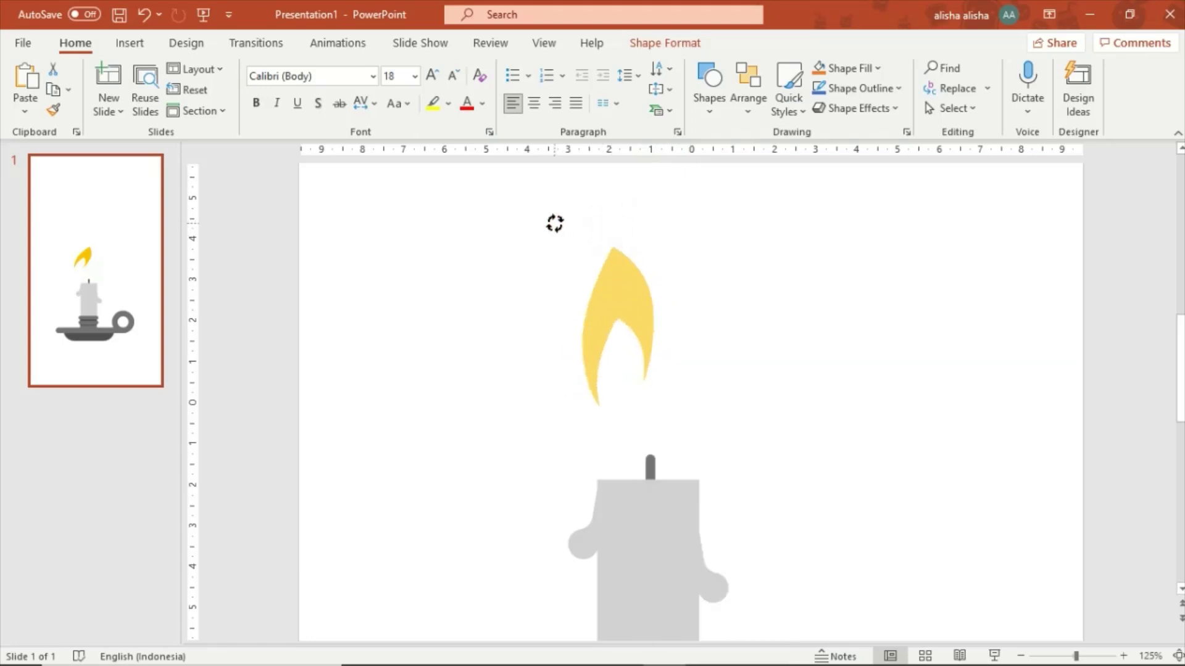
# Delete an inner notch point from the flame using Edit Points
pyautogui.rightClick(627, 295)
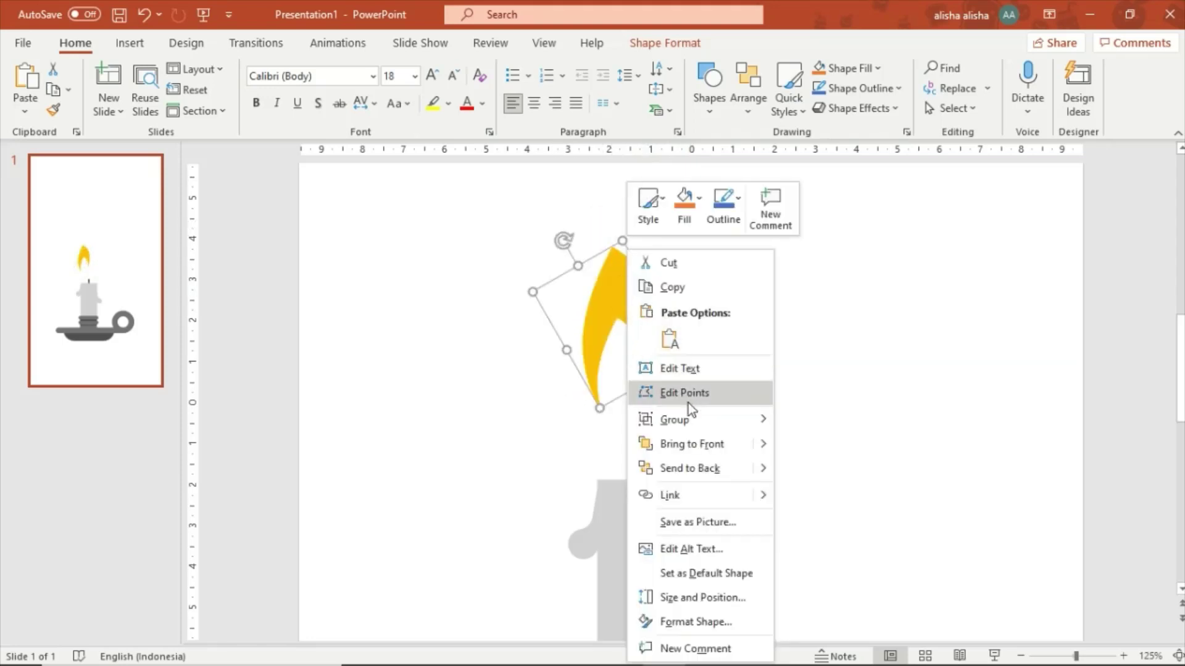
pyautogui.click(685, 393)
pyautogui.rightClick(616, 318)
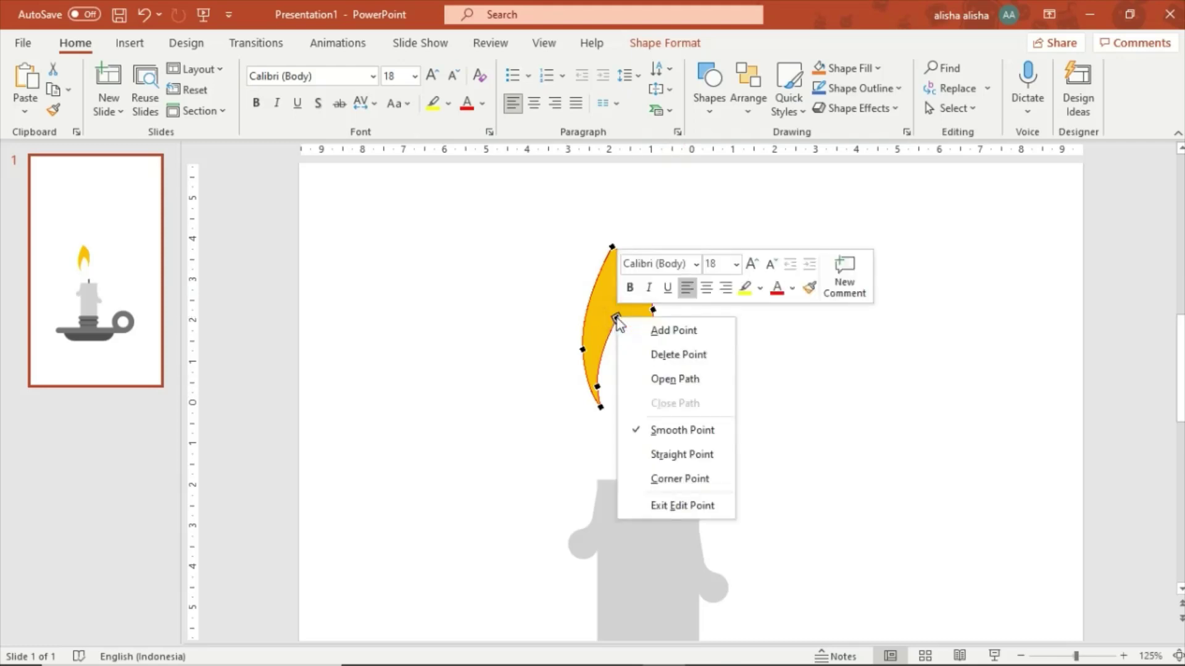
pyautogui.click(658, 355)
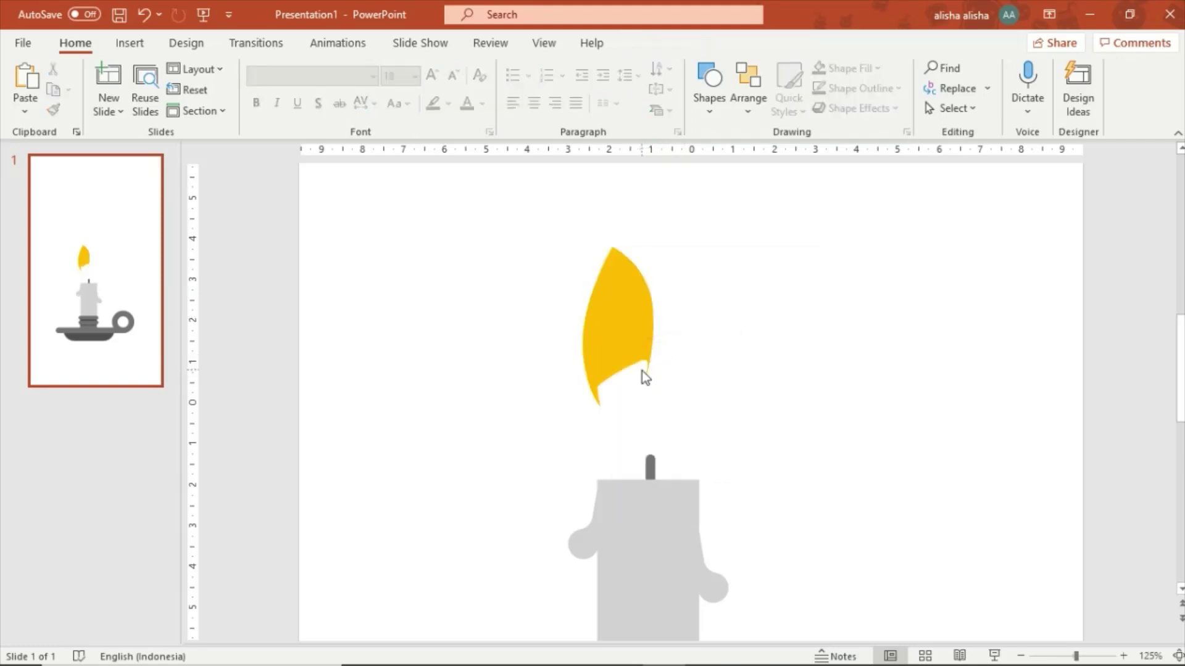
pyautogui.keyDown('ctrl'); pyautogui.scroll(5, 642, 371); pyautogui.keyUp('ctrl')
# Delete the bottom vertex and the remaining notch vertex from the flame in Edit Points
pyautogui.click(550, 351)
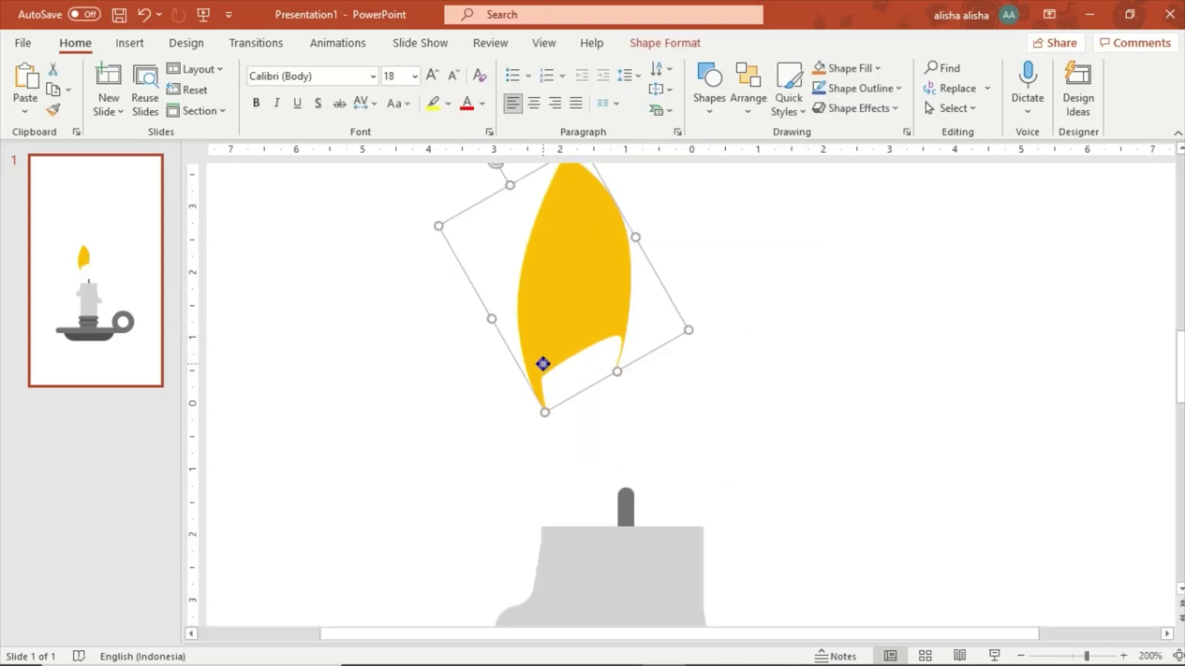
pyautogui.rightClick(543, 364)
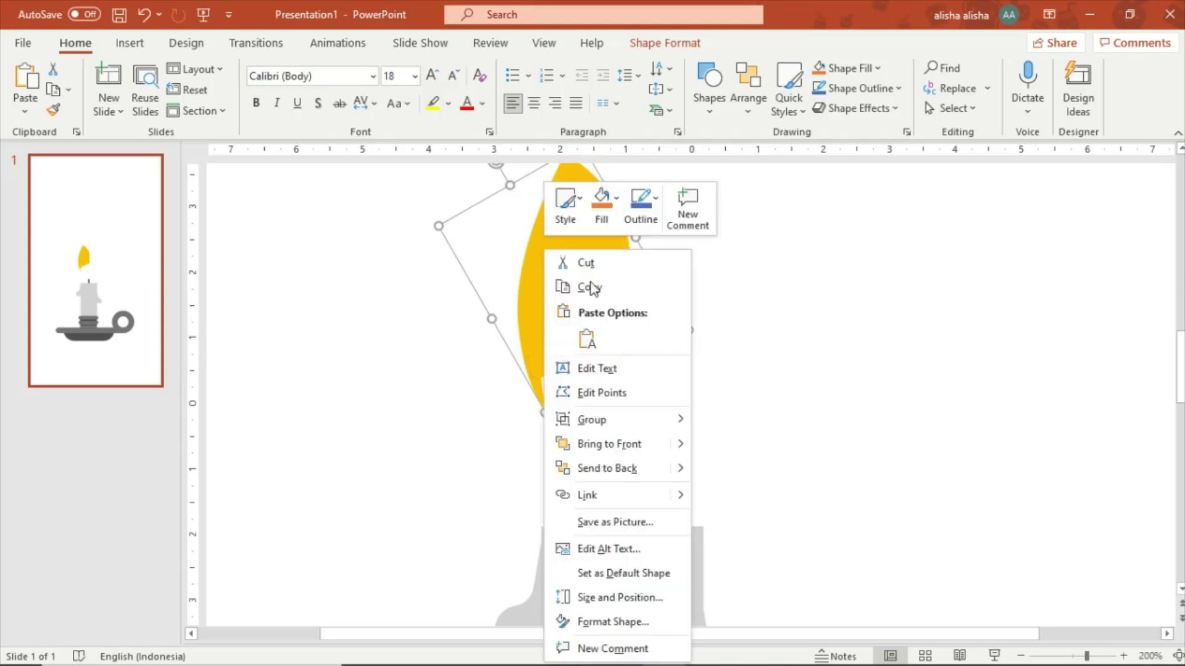
pyautogui.click(604, 394)
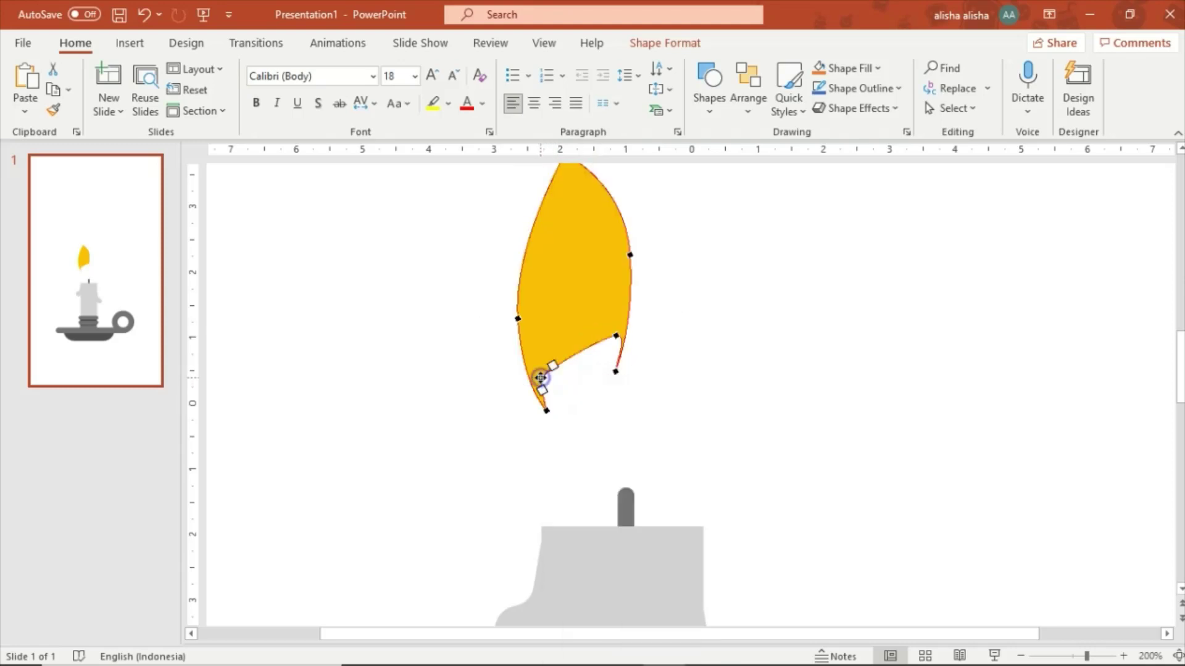
pyautogui.rightClick(539, 377)
pyautogui.click(606, 421)
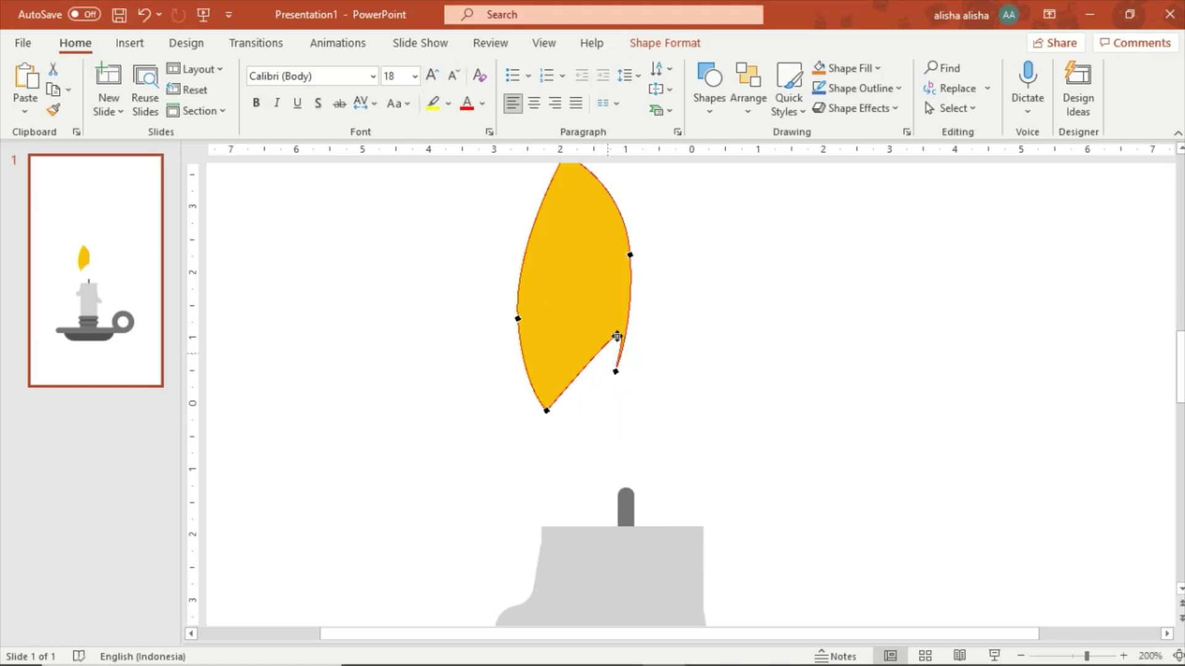
pyautogui.rightClick(616, 337)
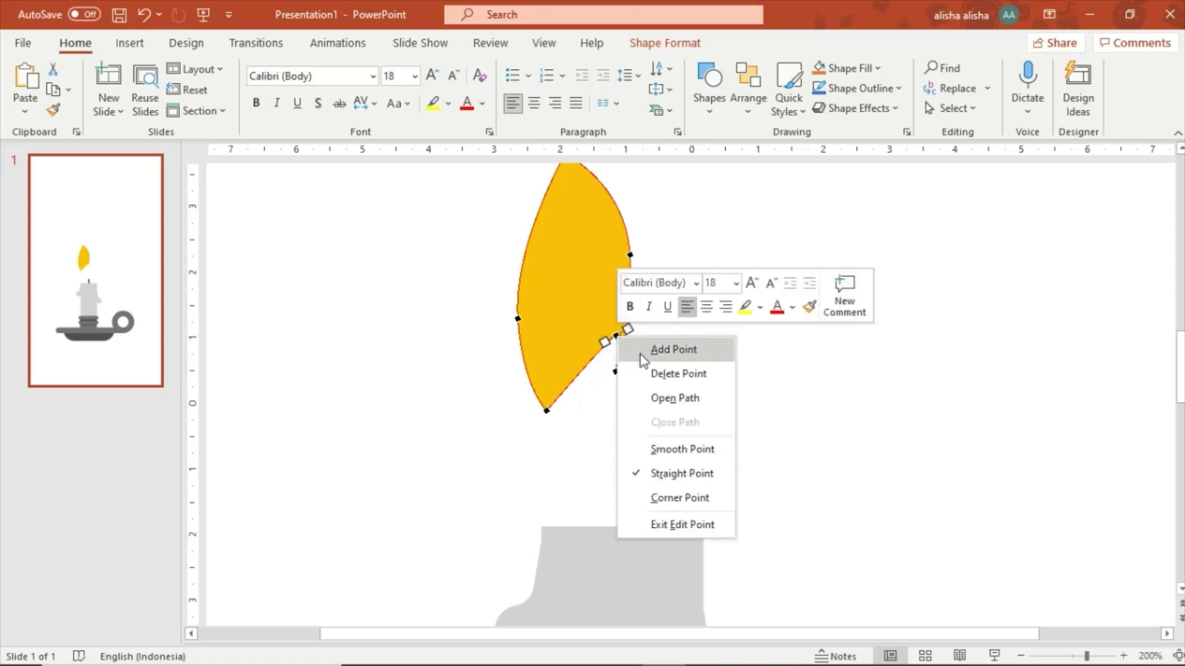
pyautogui.click(669, 376)
# Inspect the smoothed leaf-shaped flame by deselecting and reselecting it
pyautogui.keyDown('ctrl'); pyautogui.scroll(5, 631, 379); pyautogui.keyUp('ctrl')
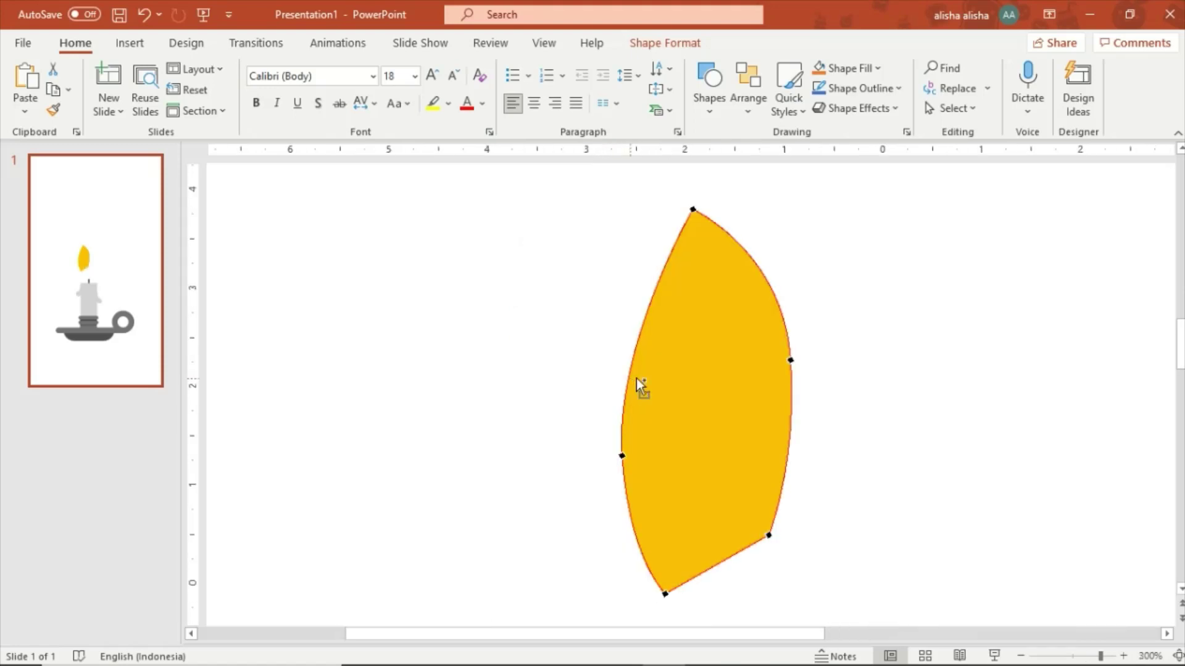
pyautogui.click(887, 339)
pyautogui.keyDown('ctrl'); pyautogui.scroll(-5, 819, 367); pyautogui.keyUp('ctrl')
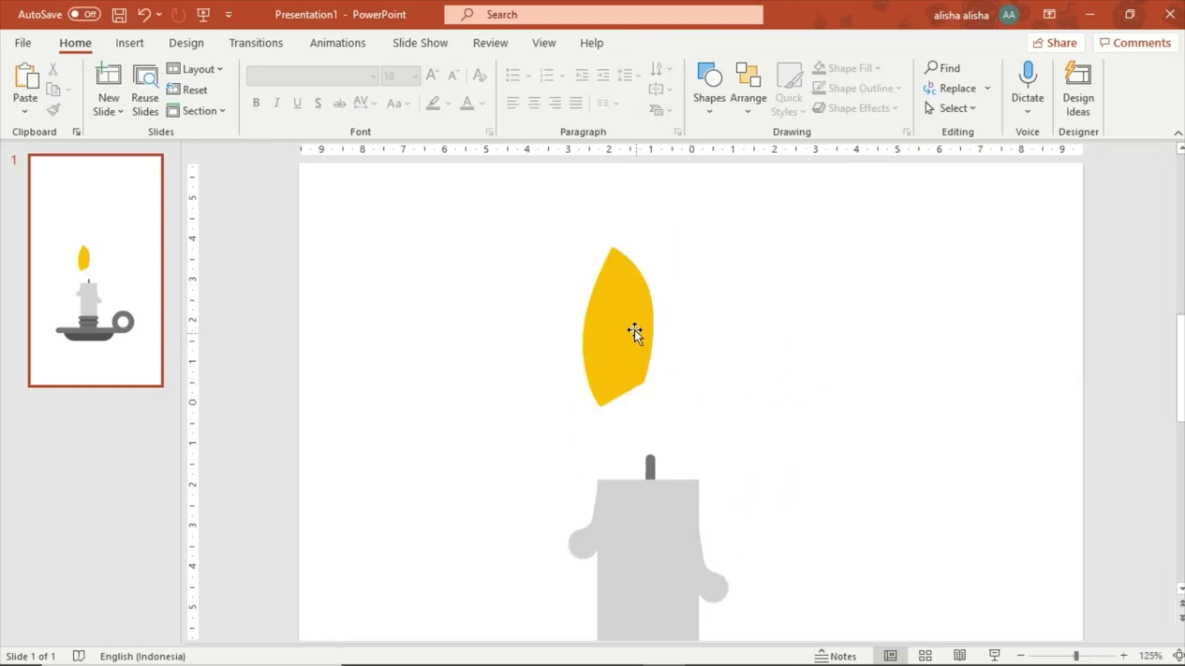
pyautogui.click(634, 330)
pyautogui.keyDown('ctrl'); pyautogui.scroll(5, 633, 330); pyautogui.keyUp('ctrl')
pyautogui.click(879, 295)
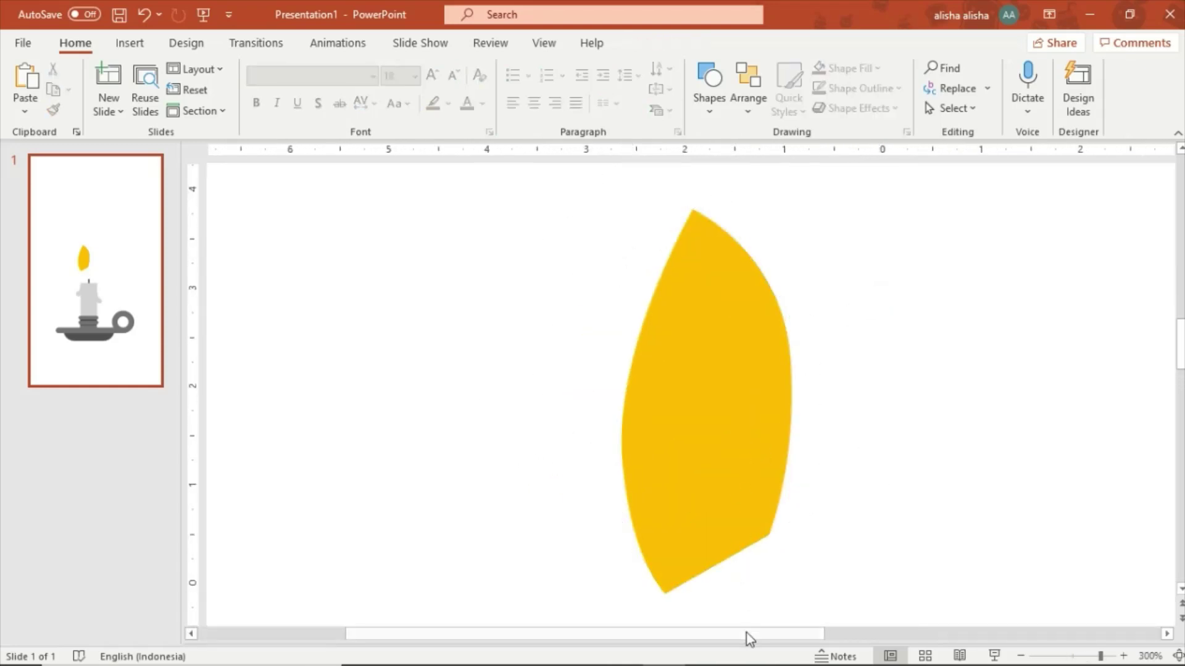
pyautogui.moveTo(748, 639); pyautogui.dragTo(807, 634)
# Copy the leaf-shaped flame and paste it back onto the slide as a picture
pyautogui.click(584, 415)
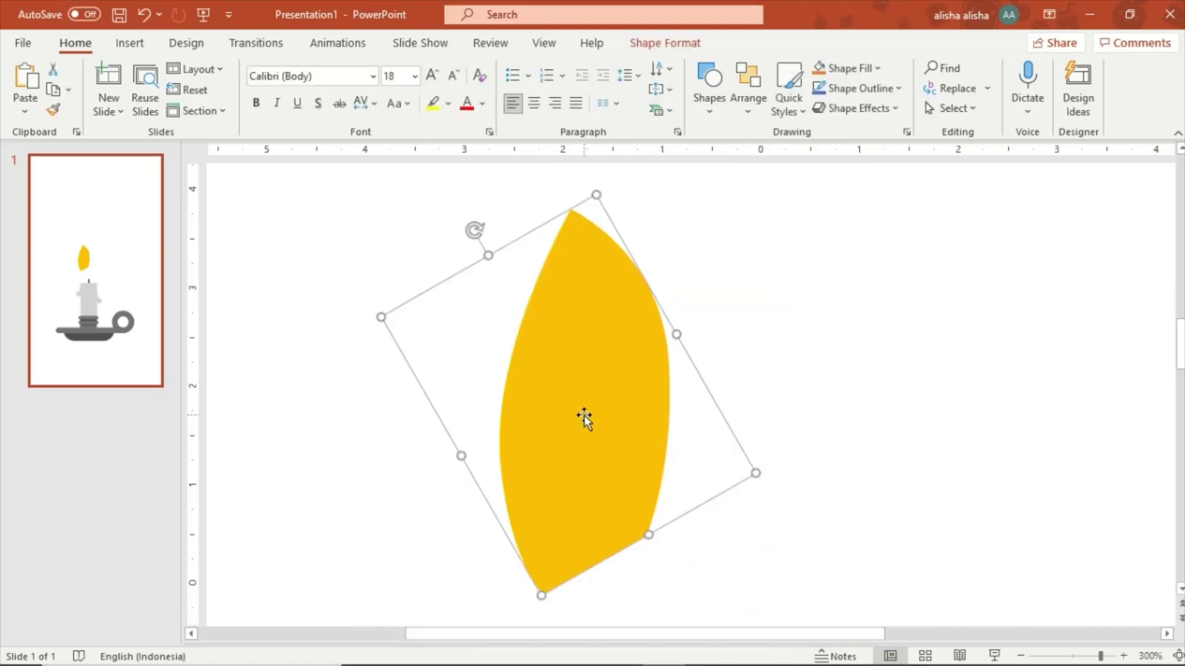
pyautogui.rightClick(585, 416)
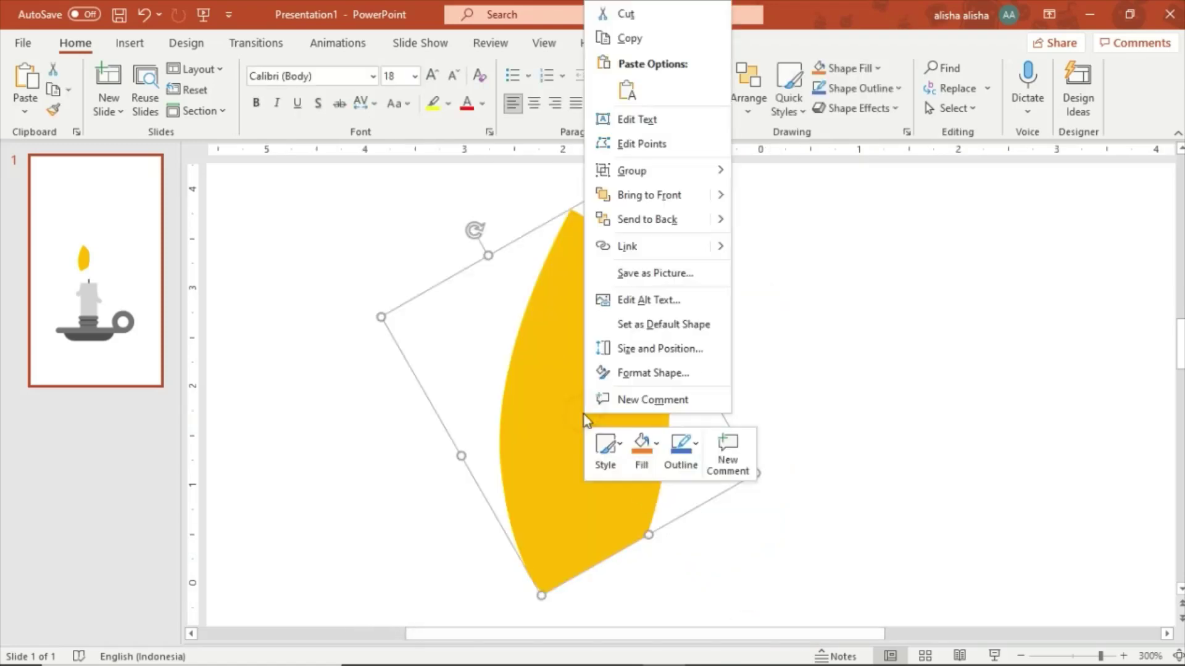
pyautogui.click(629, 38)
pyautogui.rightClick(685, 226)
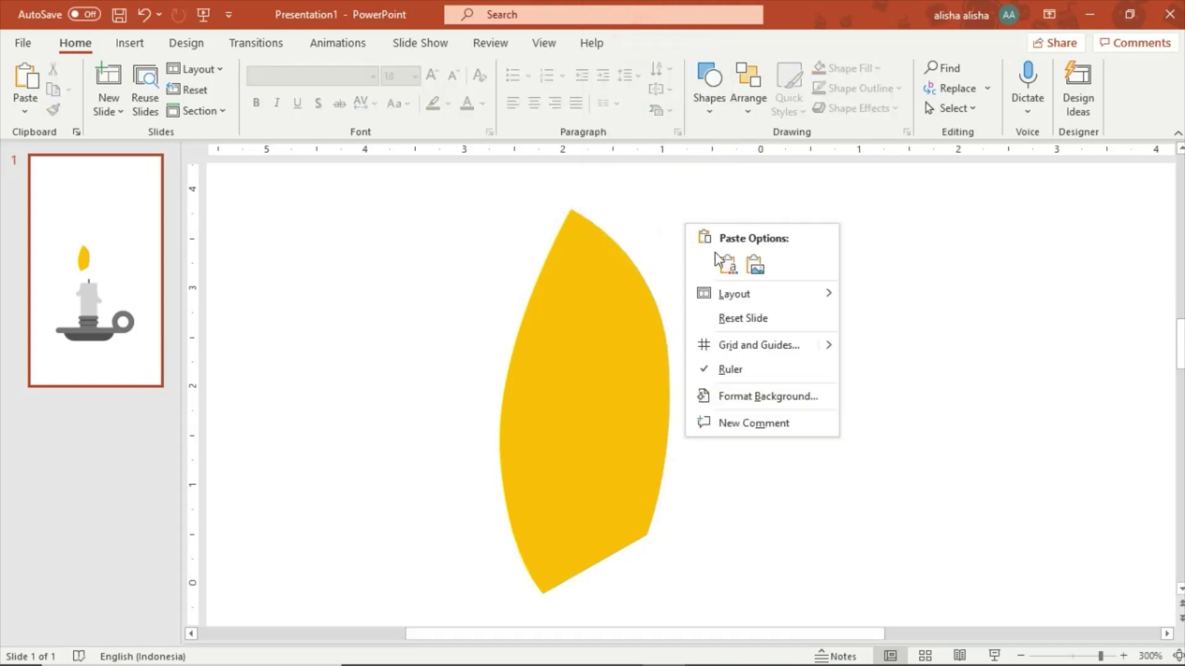
pyautogui.click(754, 266)
# Tilt the original flame rightward, and enlarge the pasted flame picture to 6.57 × 2.92 cm on the left
pyautogui.moveTo(701, 346); pyautogui.dragTo(540, 219)
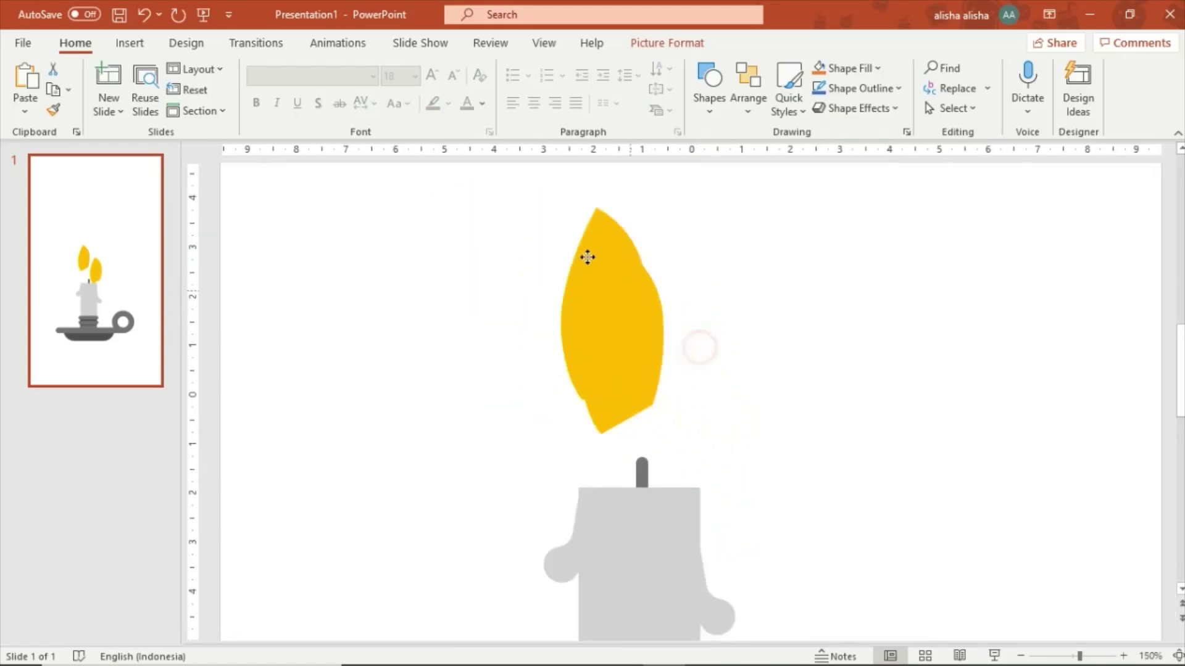
pyautogui.click(636, 336)
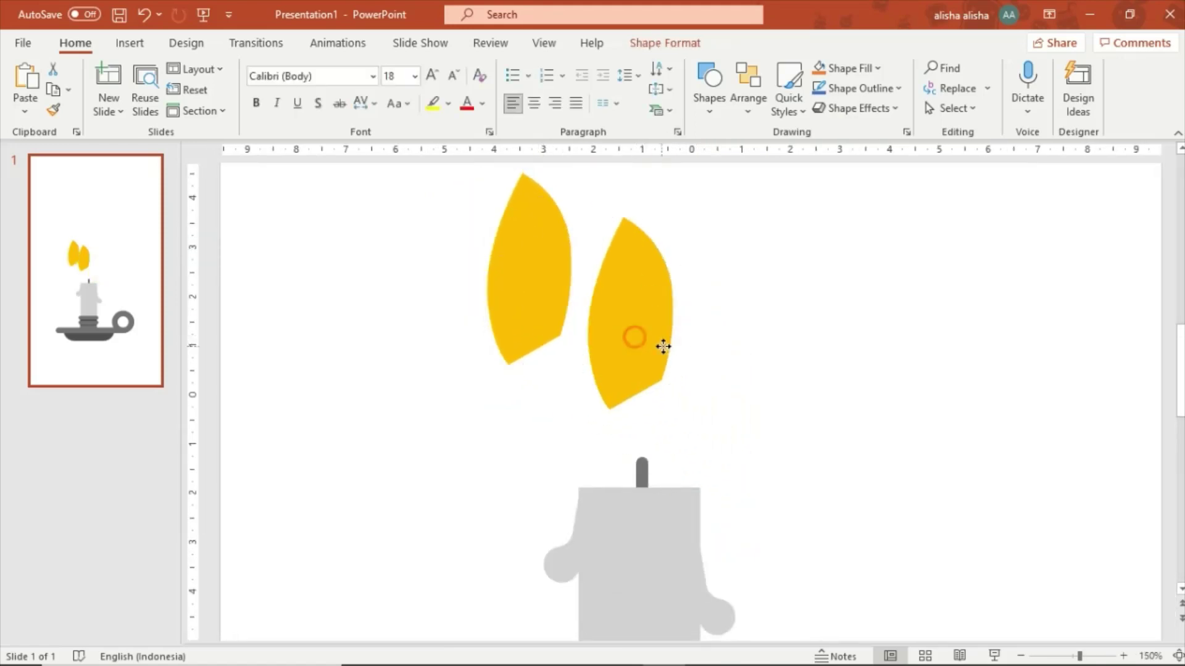
pyautogui.moveTo(669, 347); pyautogui.dragTo(724, 325)
pyautogui.click(561, 306)
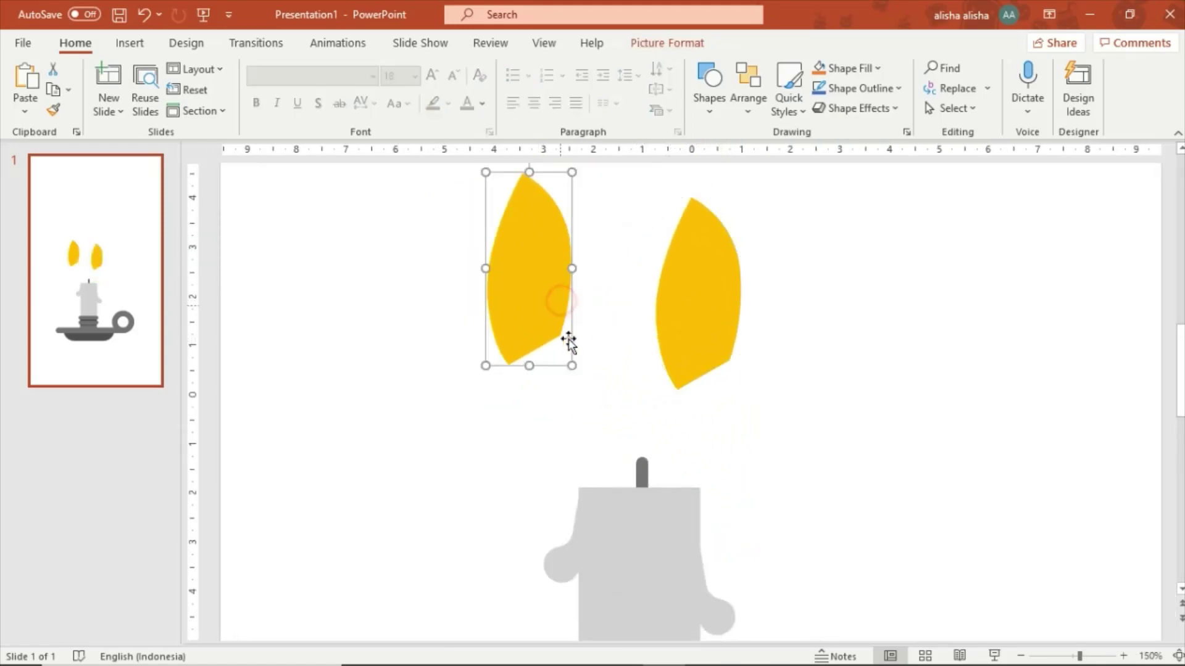
pyautogui.moveTo(573, 366); pyautogui.dragTo(629, 430)
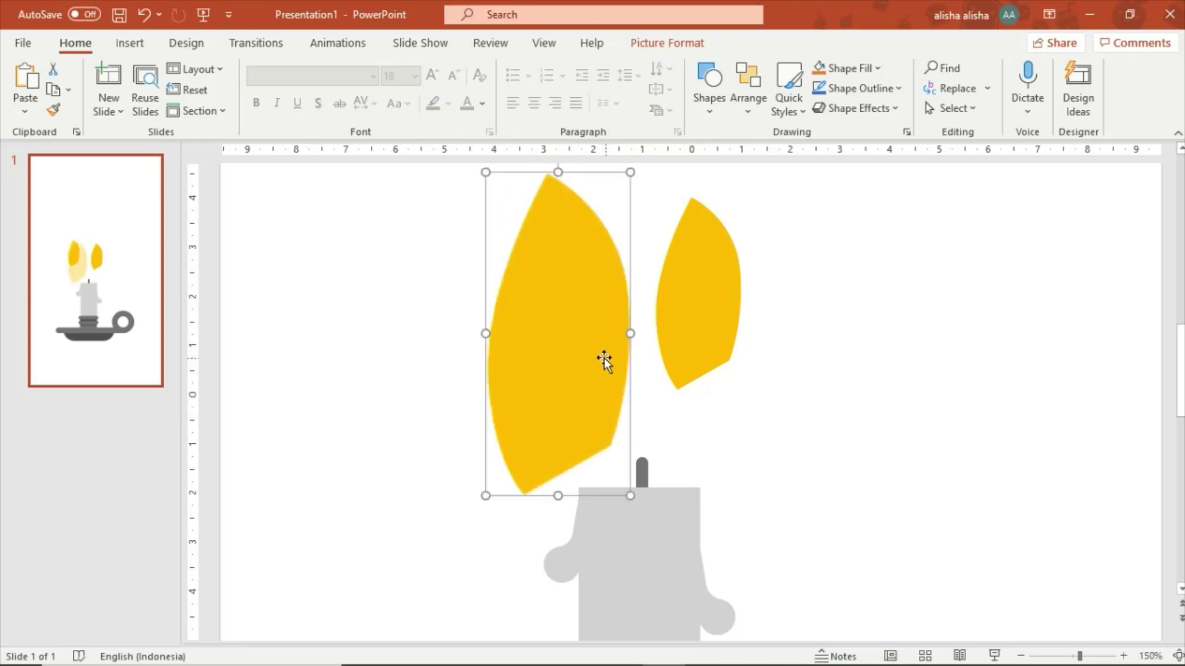
pyautogui.moveTo(604, 358); pyautogui.dragTo(519, 353)
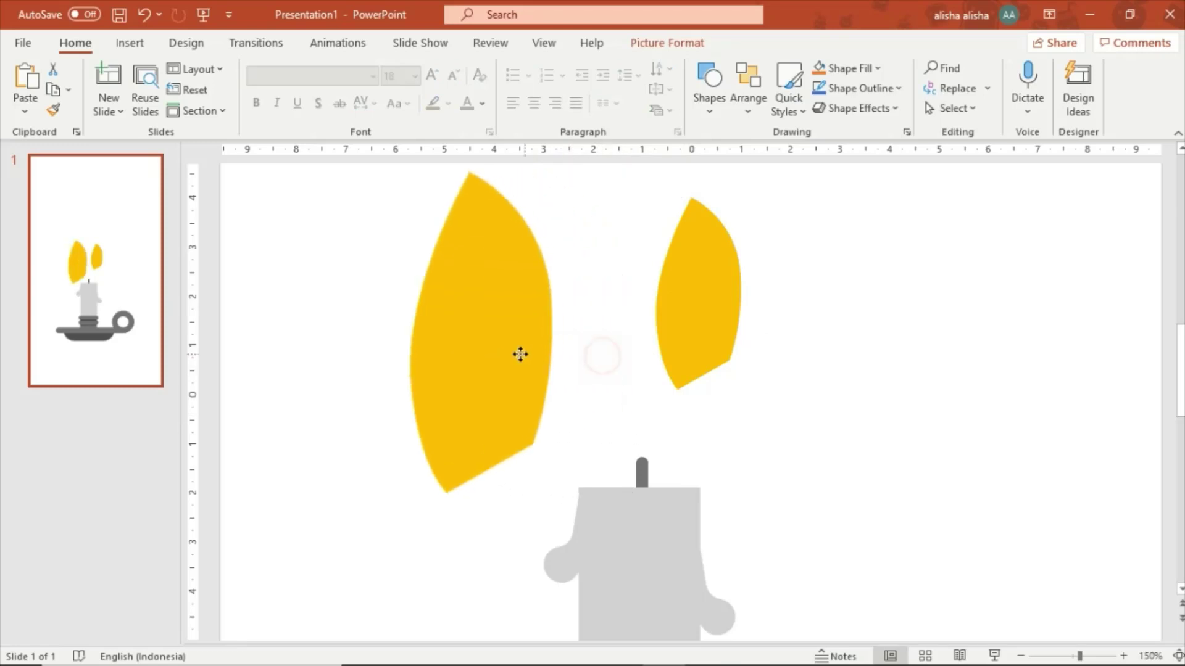
# Nudge the smaller flame slightly lower-left above the wick, then reselect the large flame picture
pyautogui.click(662, 49)
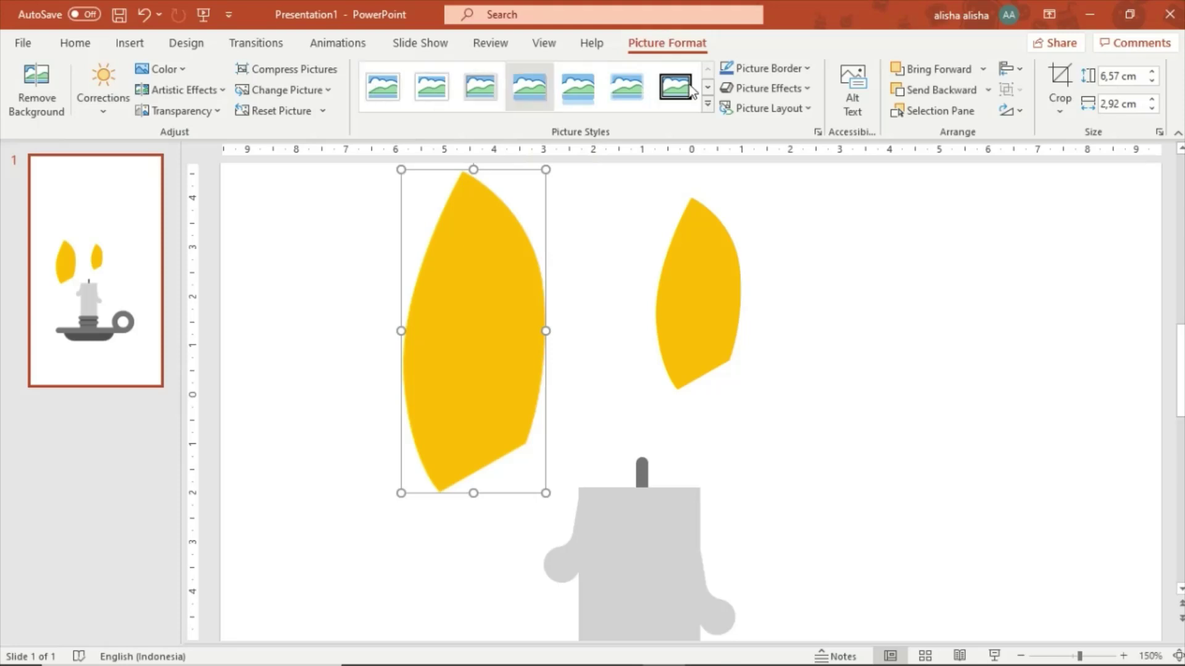
pyautogui.click(457, 243)
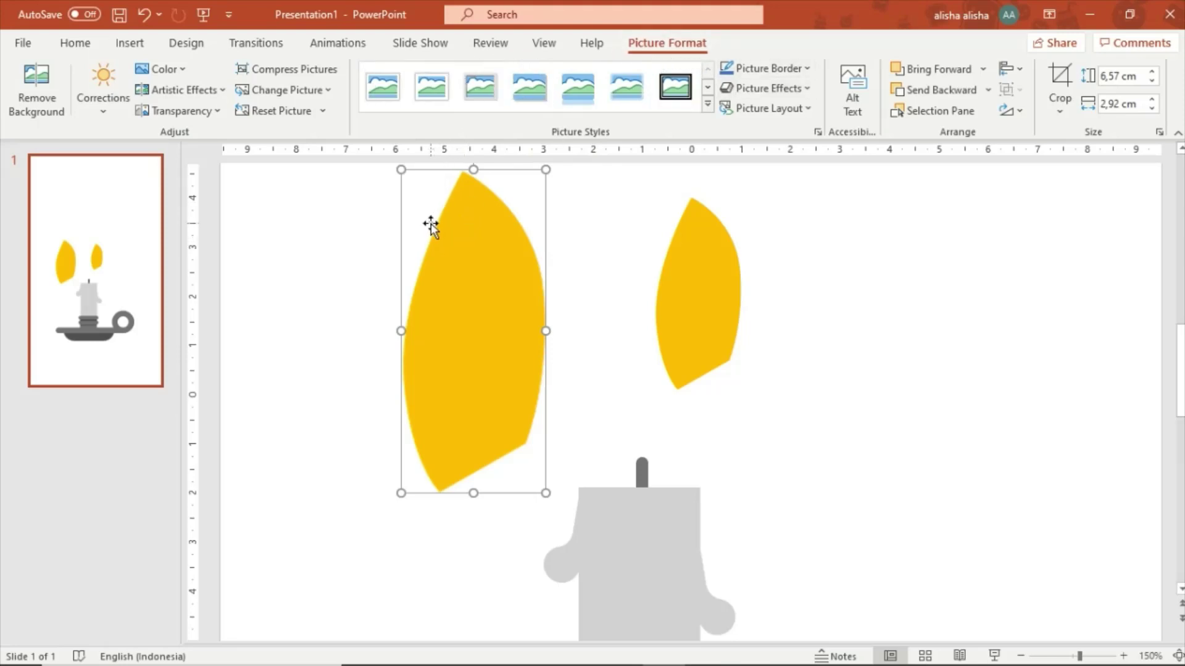
pyautogui.click(636, 218)
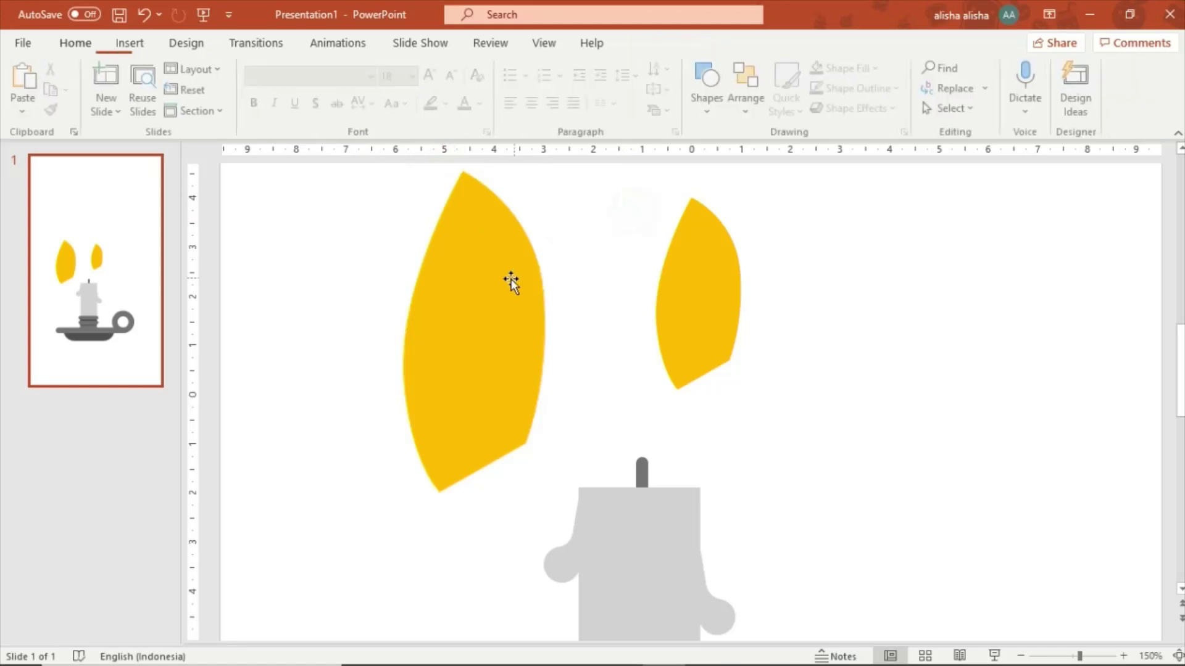
pyautogui.click(511, 277)
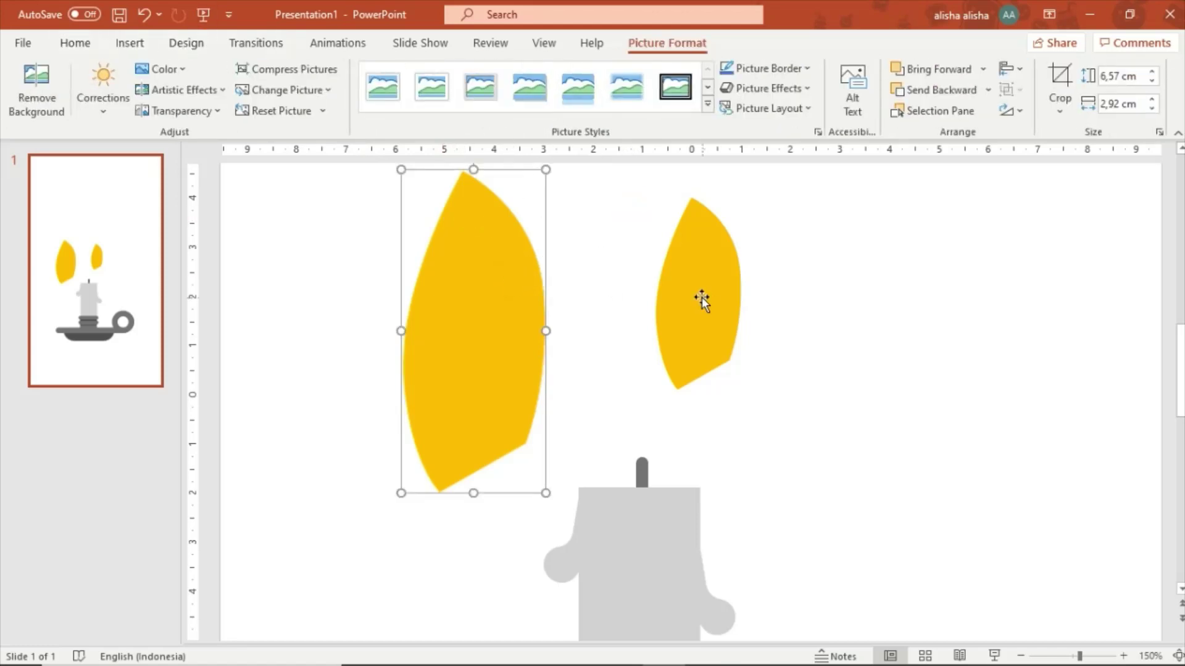
pyautogui.moveTo(701, 299); pyautogui.dragTo(649, 327)
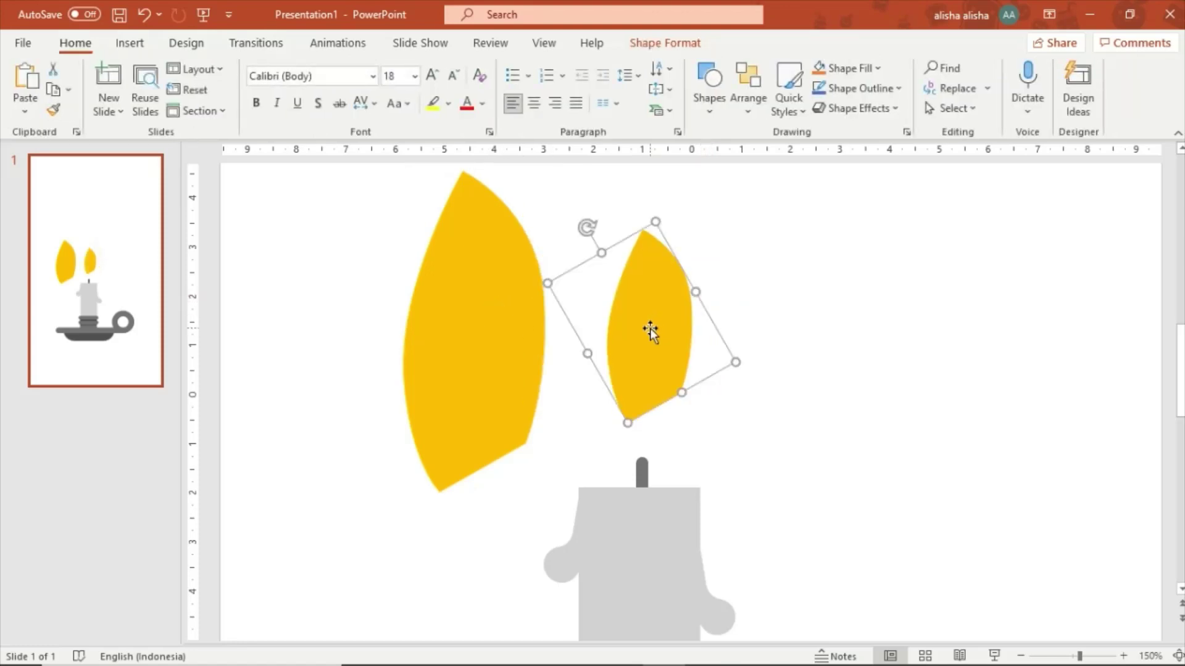
pyautogui.click(684, 42)
pyautogui.click(471, 225)
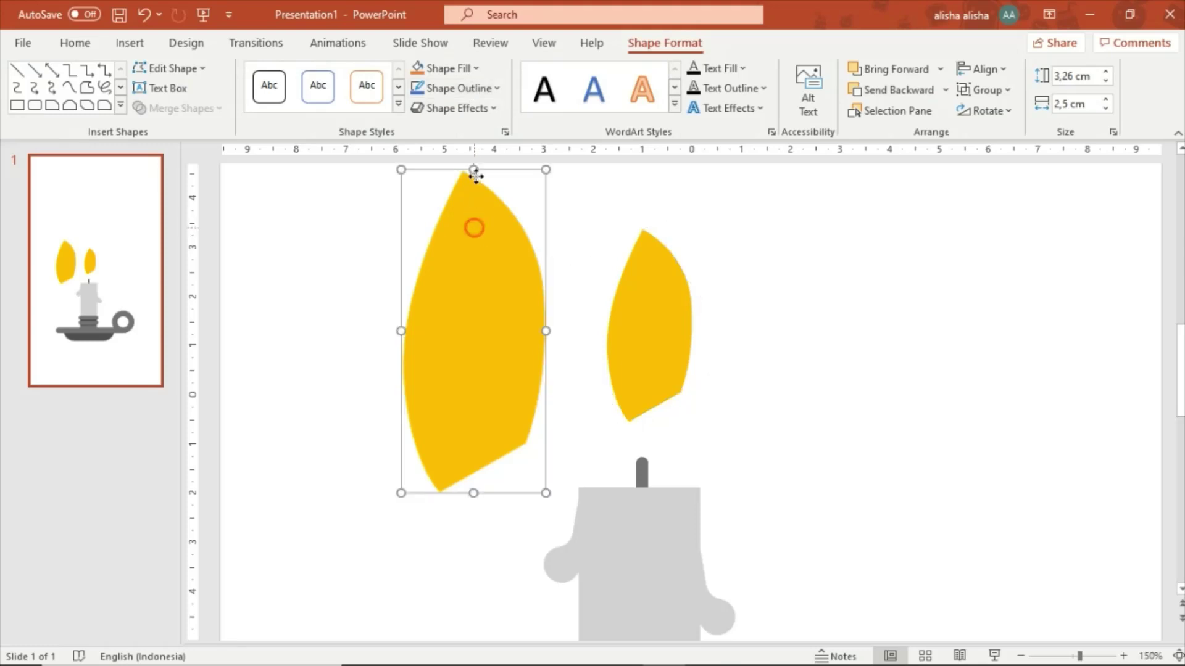
pyautogui.click(665, 42)
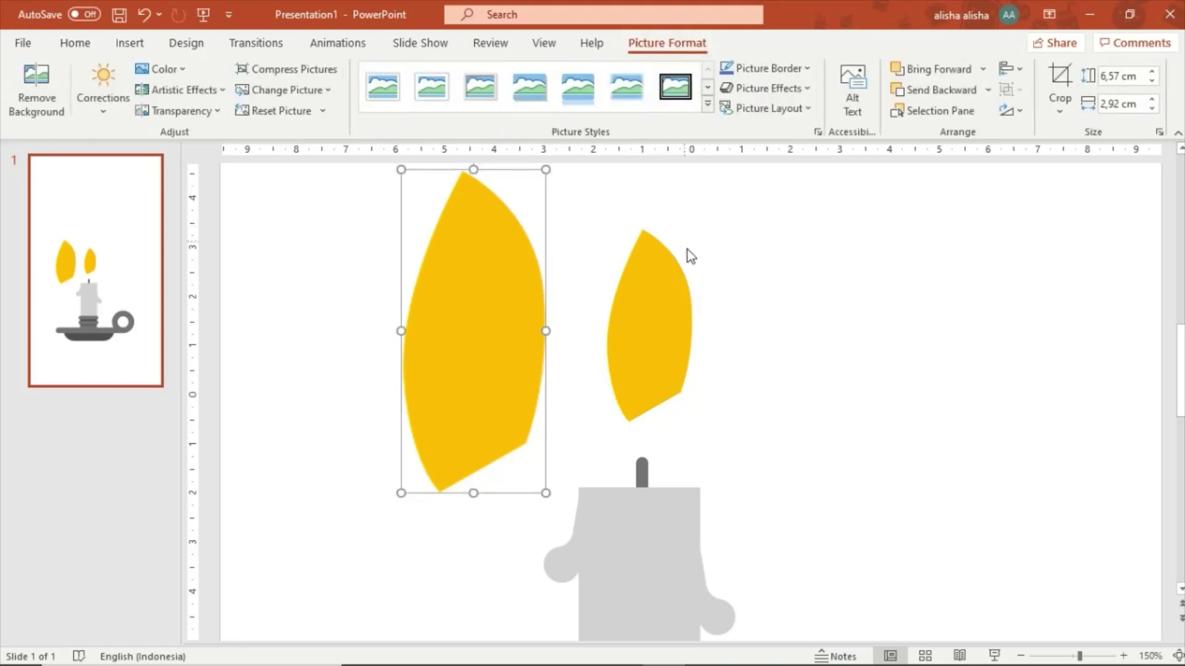
# Fill the smaller flame bright yellow and delete the large flame picture
pyautogui.click(656, 283)
pyautogui.click(470, 69)
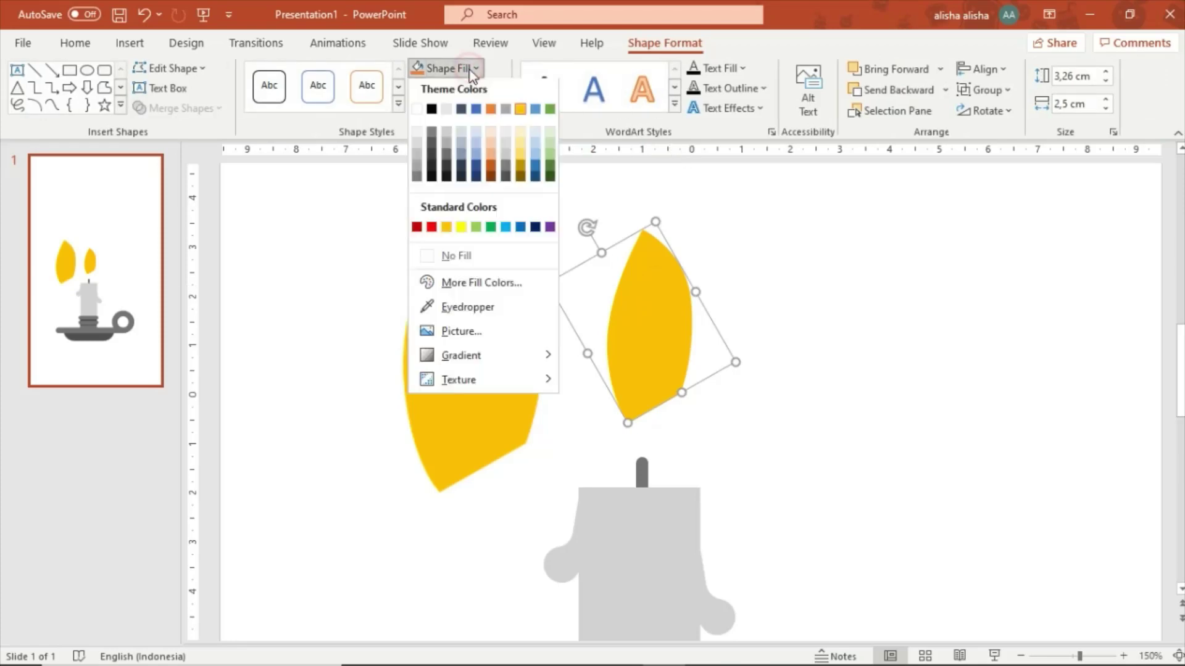
pyautogui.click(463, 230)
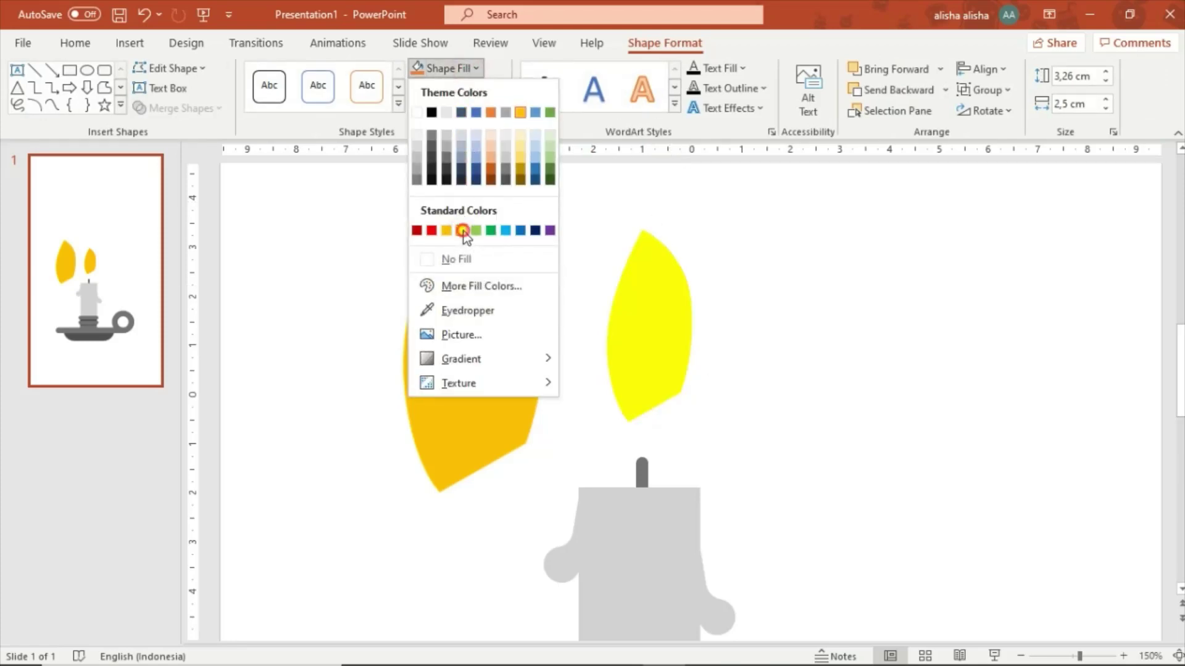
pyautogui.click(466, 267)
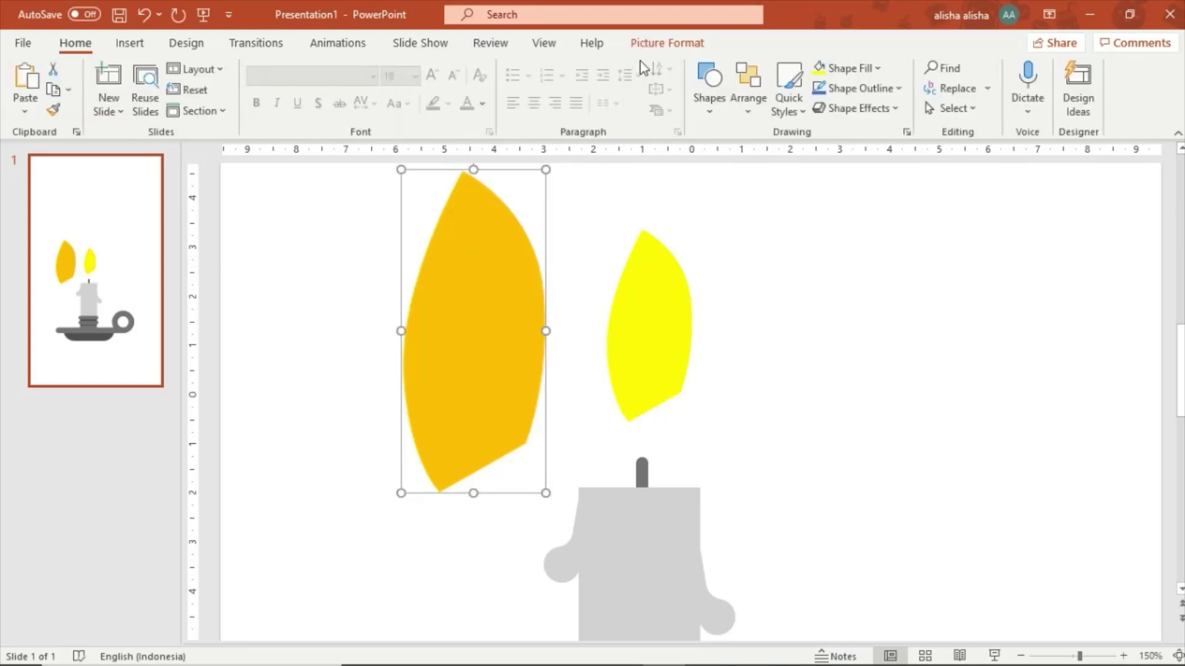
pyautogui.moveTo(482, 247); pyautogui.dragTo(450, 268)
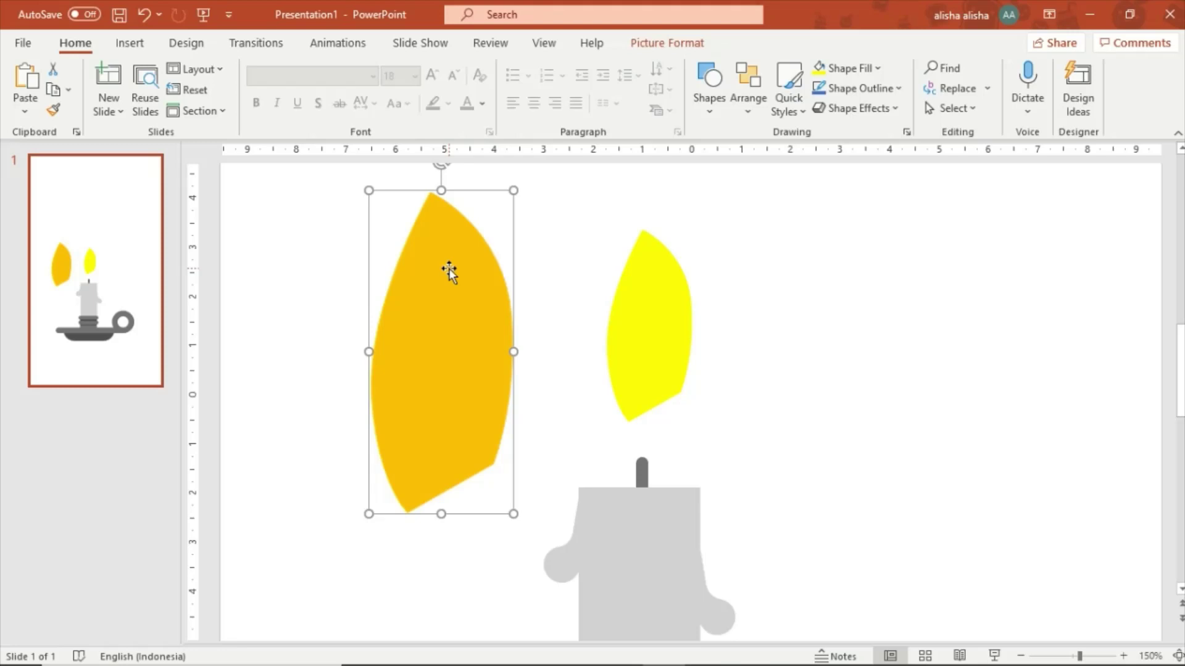
pyautogui.press('Delete')
# Duplicate the yellow flame to the left, fill it gold-orange, and stretch it to 4.68 × 3.58 cm
pyautogui.moveTo(648, 288); pyautogui.dragTo(496, 324)
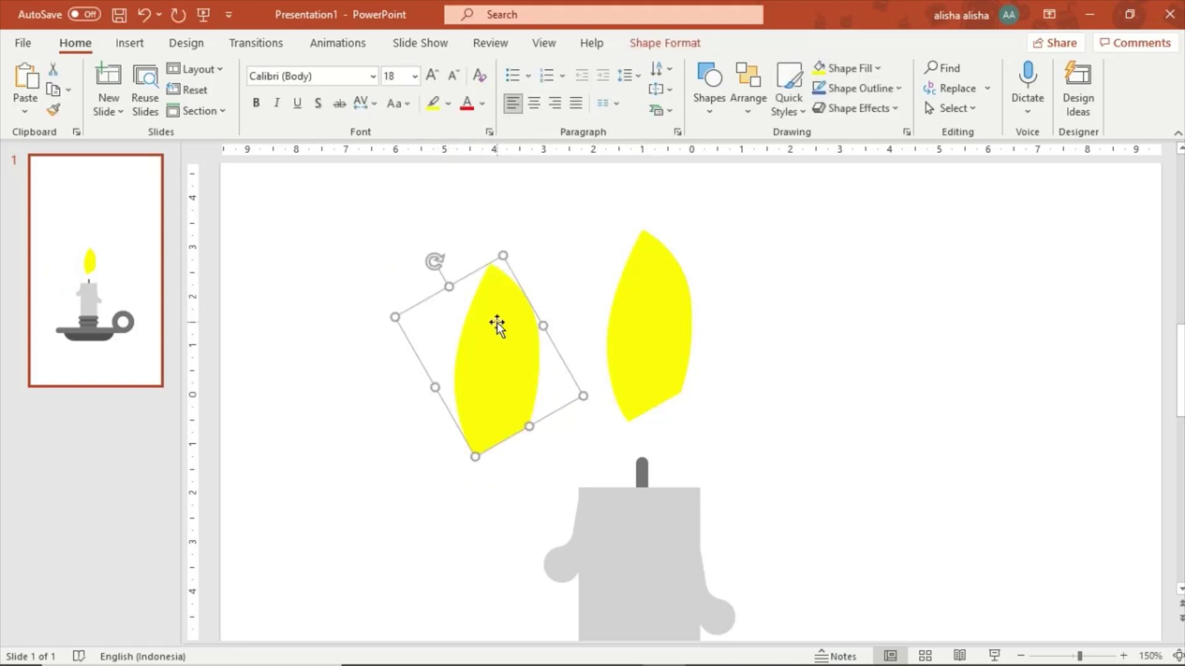
pyautogui.click(638, 48)
pyautogui.click(474, 69)
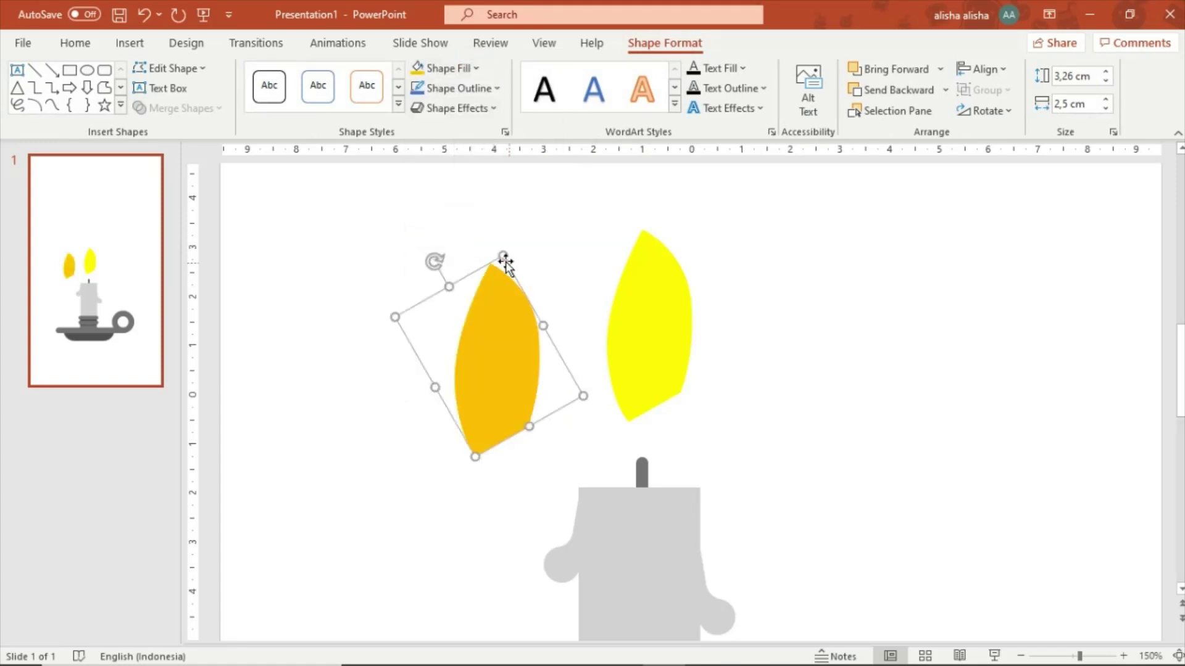
pyautogui.moveTo(511, 245); pyautogui.dragTo(522, 158)
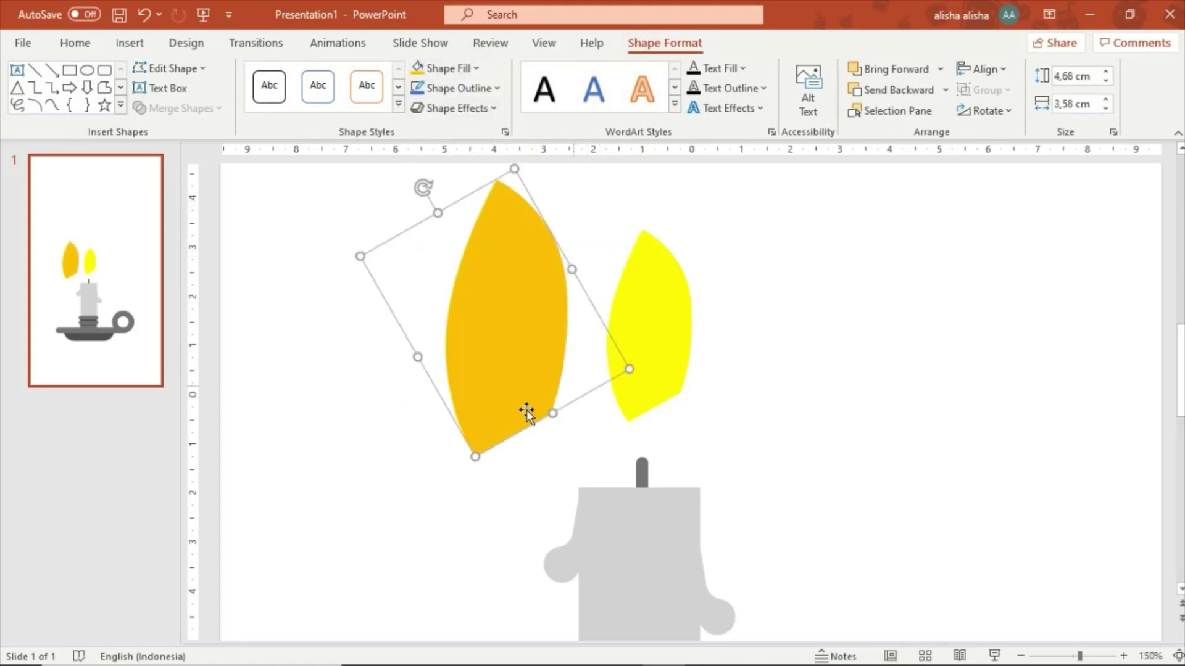
pyautogui.moveTo(472, 457); pyautogui.dragTo(469, 498)
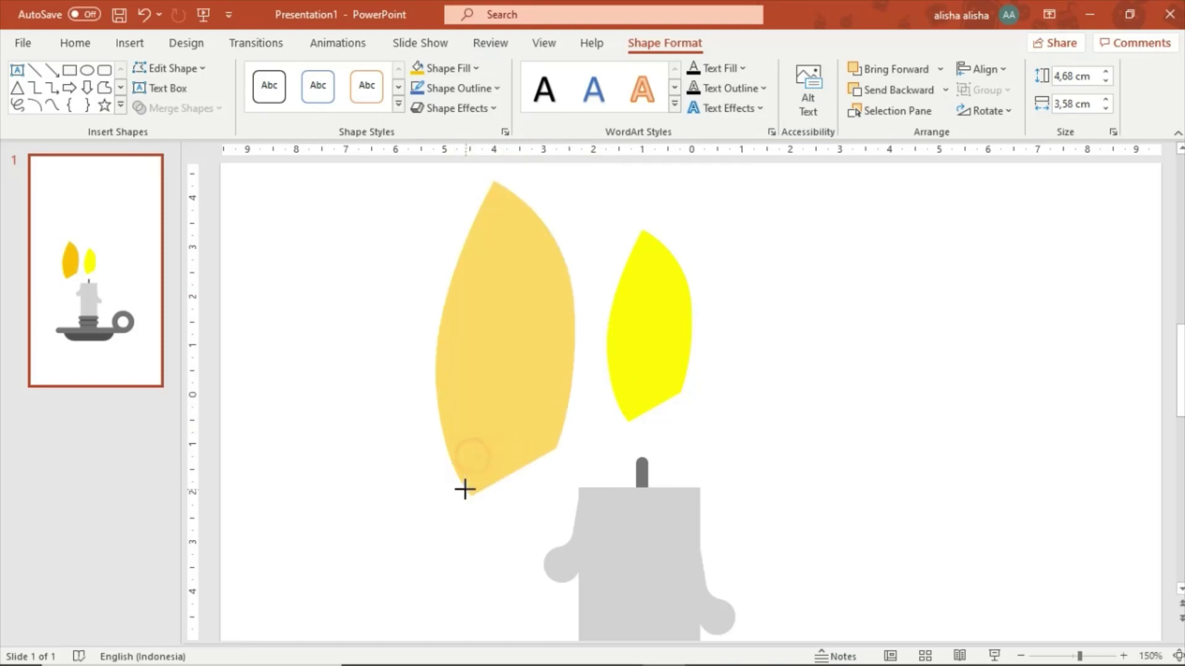
# Bring the yellow flame to front and place it inside the gold flame
pyautogui.rightClick(671, 324)
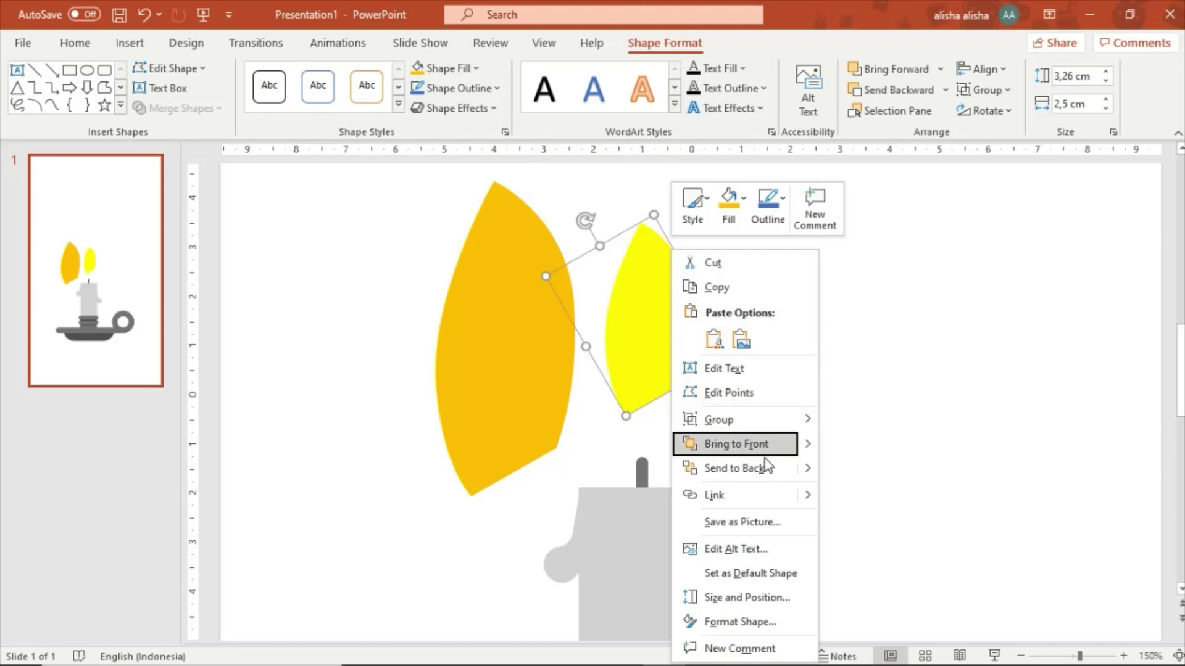
pyautogui.click(763, 444)
pyautogui.moveTo(658, 307); pyautogui.dragTo(511, 376)
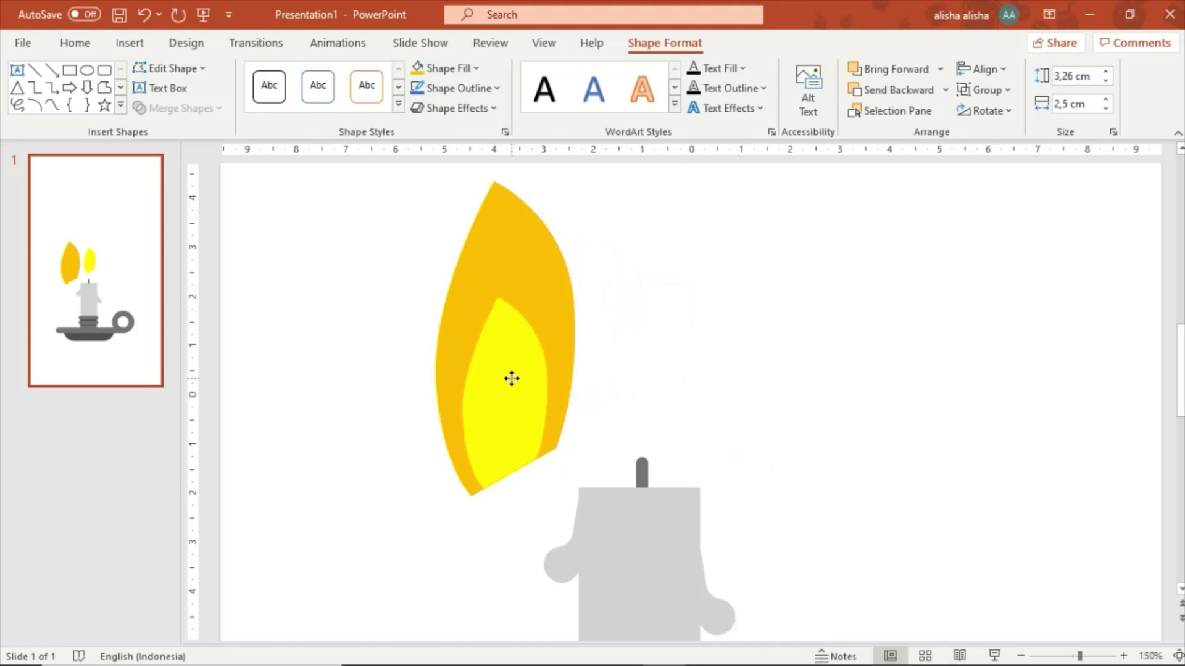
# Raise the yellow flame inside the gold flame, bring it to front, and fill the middle layer orange
pyautogui.moveTo(511, 378); pyautogui.dragTo(515, 378)
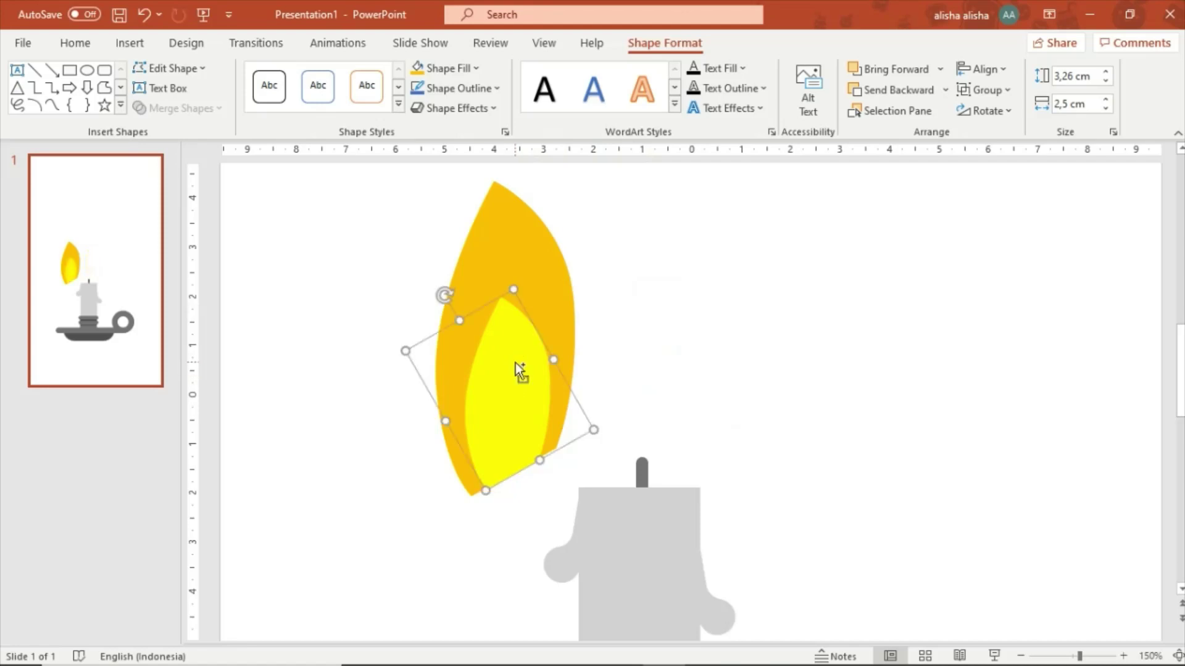
pyautogui.click(549, 262)
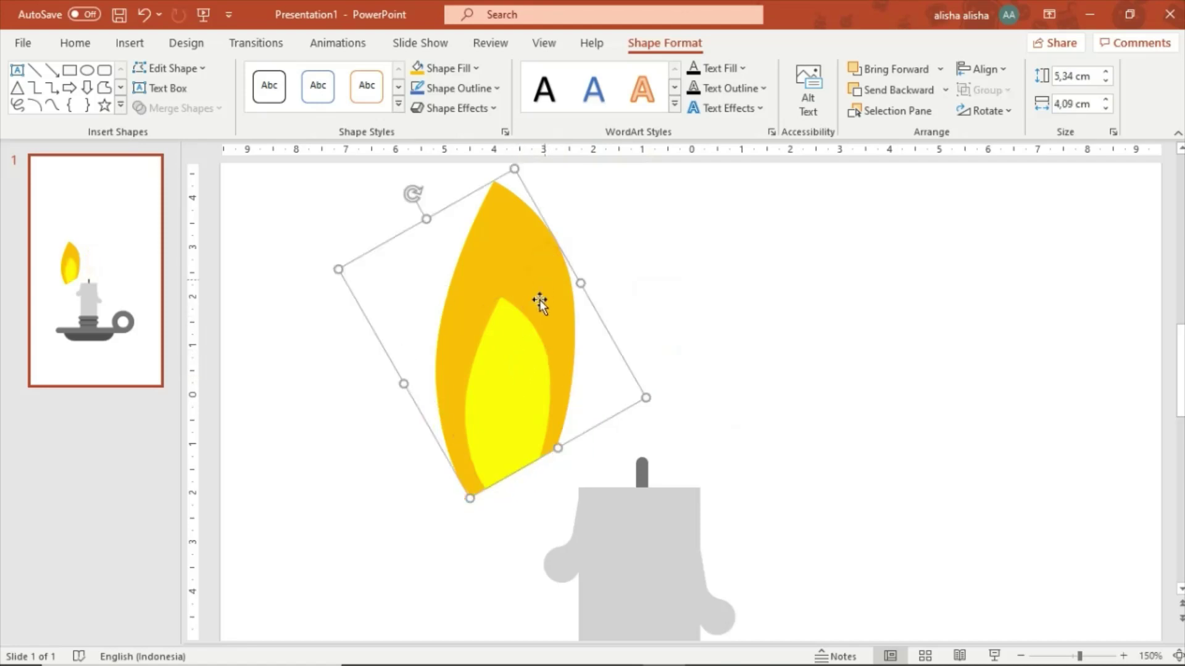
pyautogui.click(511, 369)
pyautogui.moveTo(510, 368); pyautogui.dragTo(512, 309)
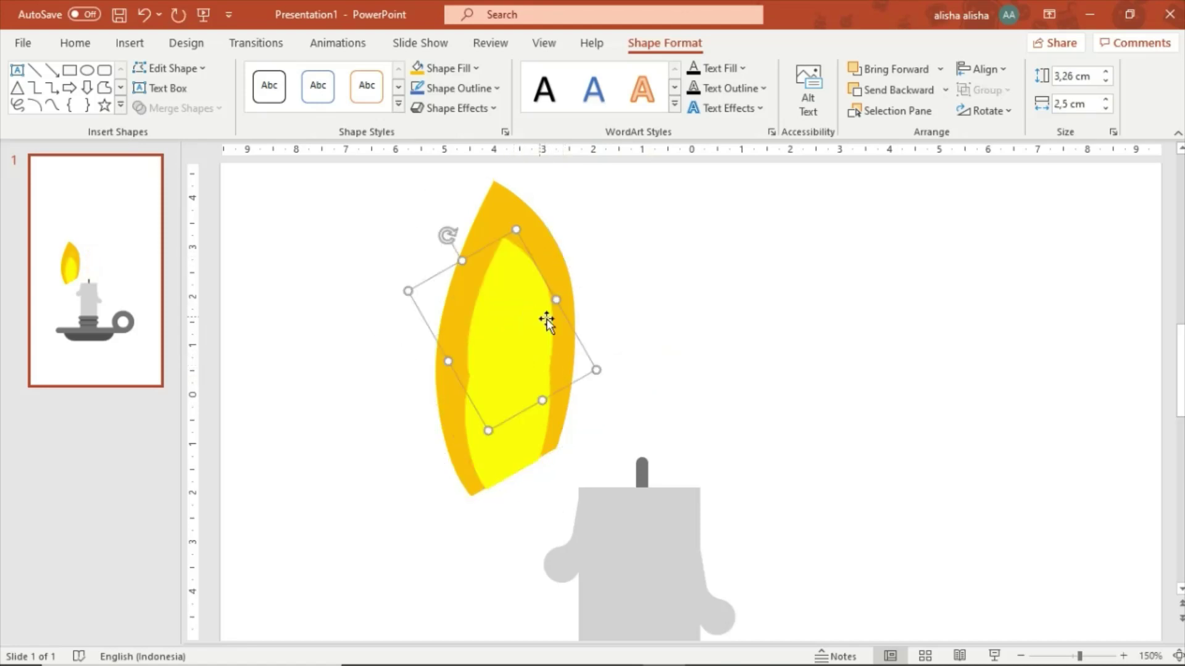
pyautogui.rightClick(524, 444)
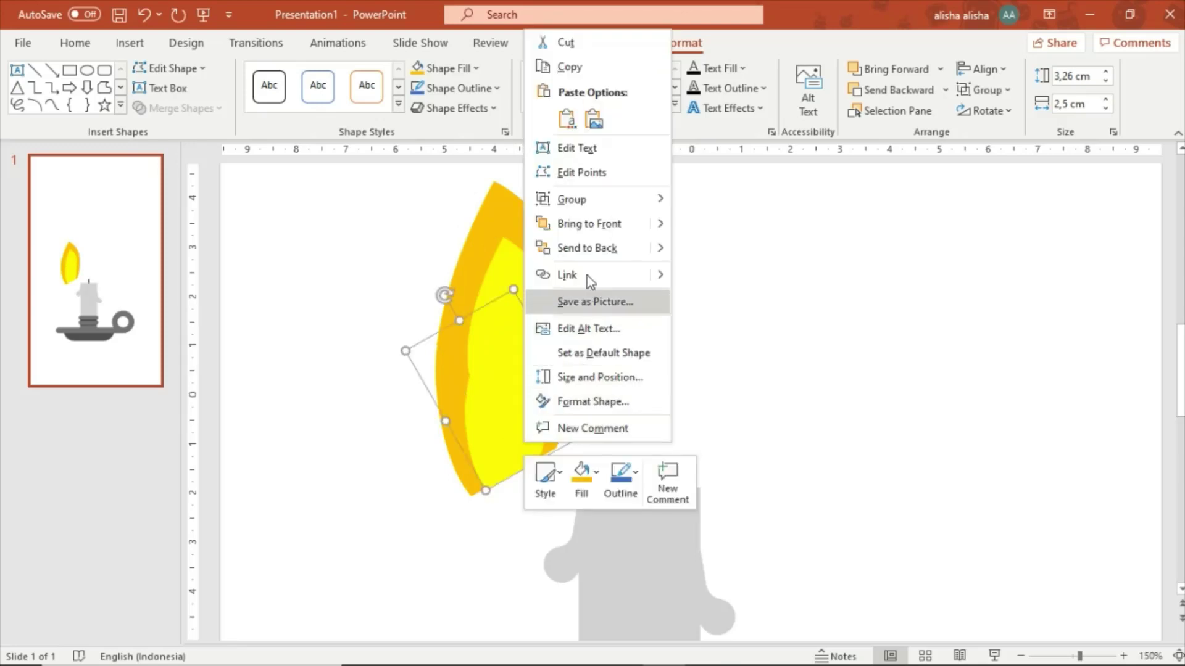
pyautogui.click(595, 225)
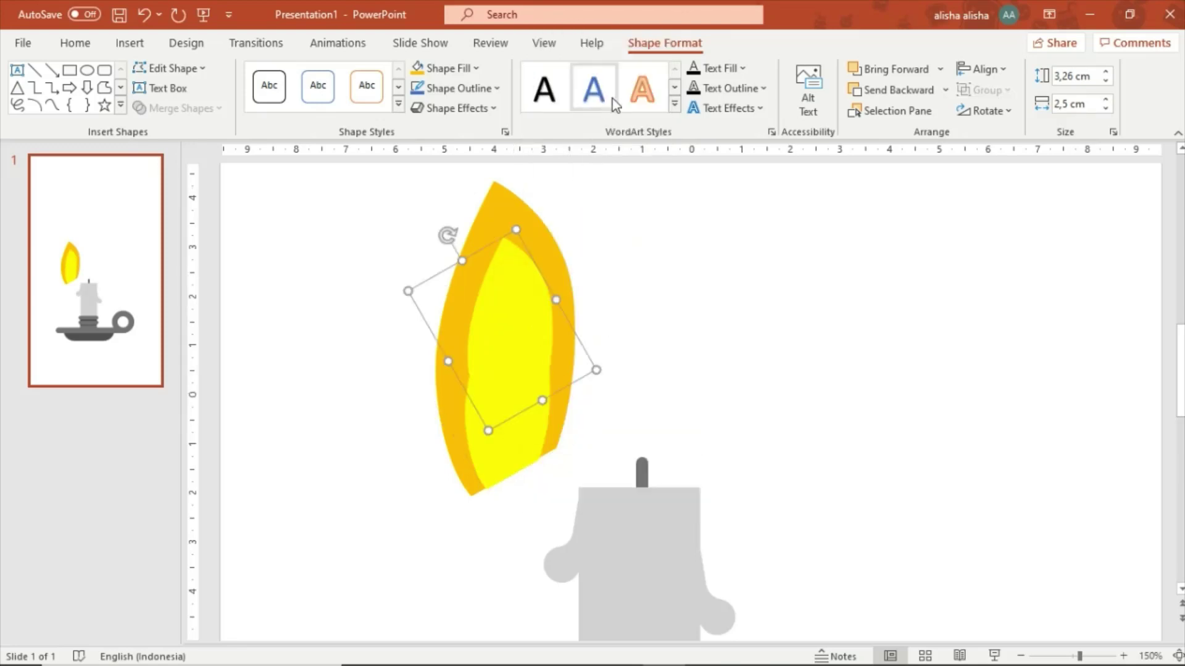
pyautogui.click(459, 69)
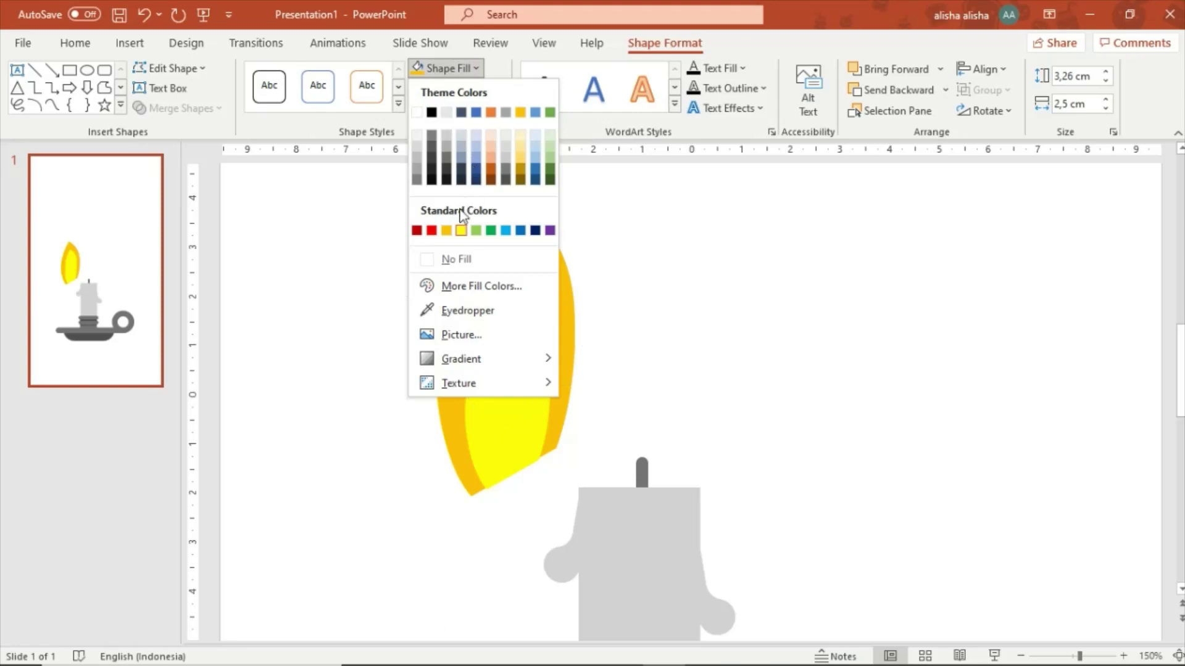
pyautogui.click(446, 230)
# Recolour the outer flame orange-red using More Fill Colors on the Standard palette
pyautogui.click(513, 219)
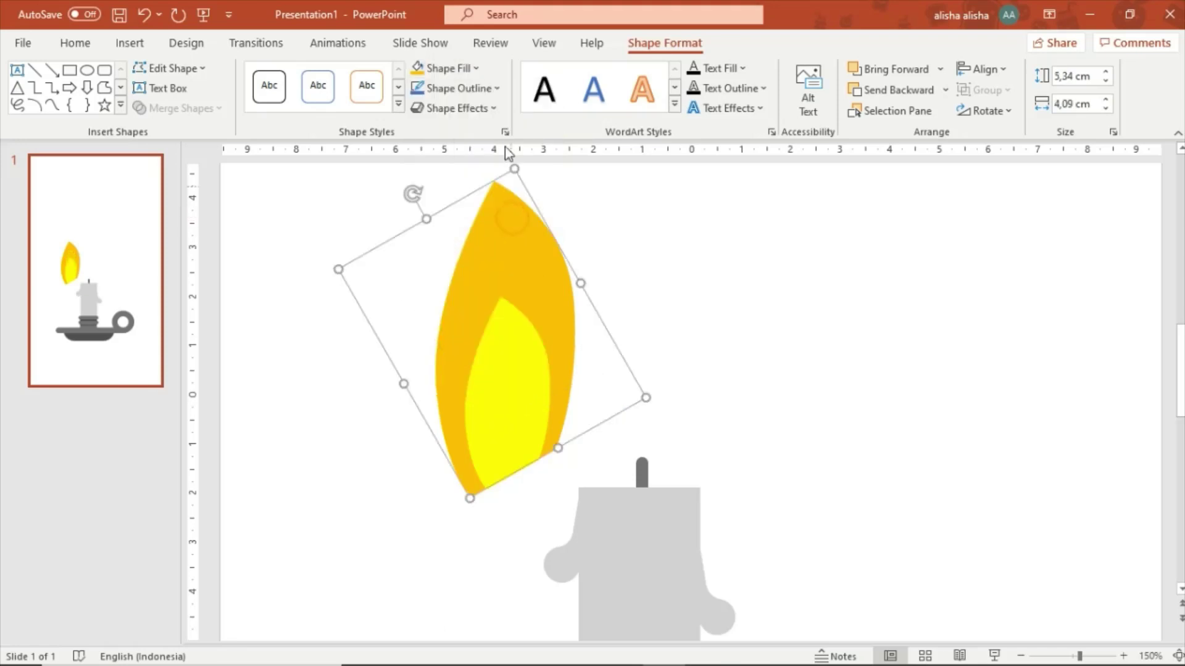
pyautogui.click(477, 70)
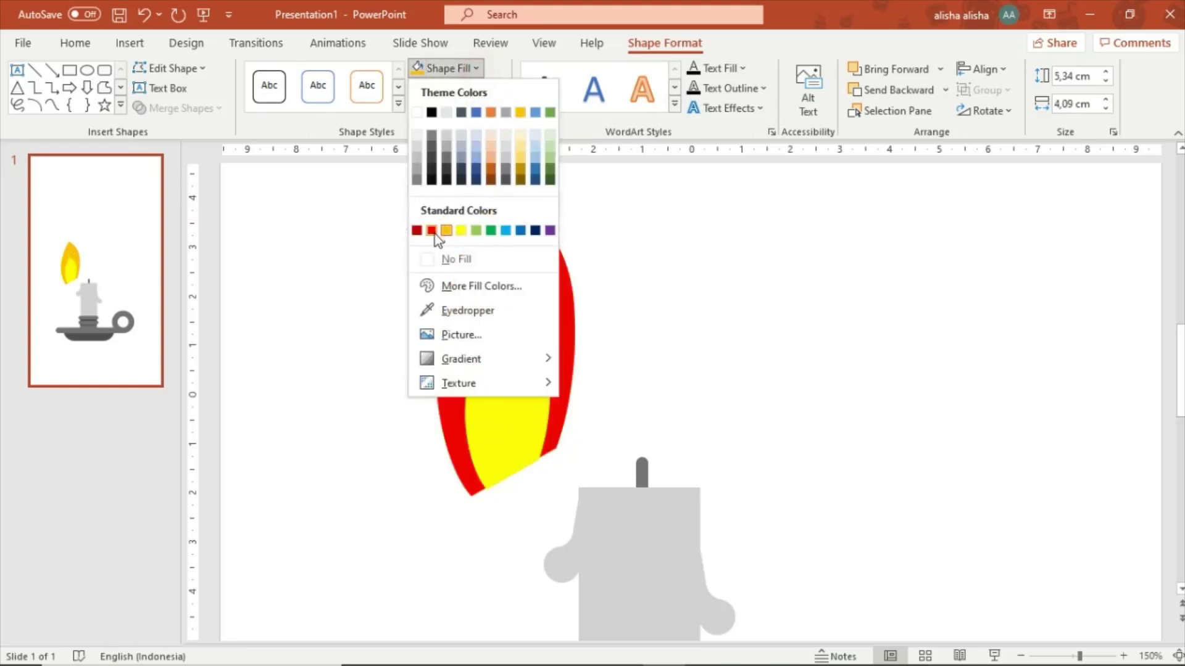
pyautogui.click(454, 286)
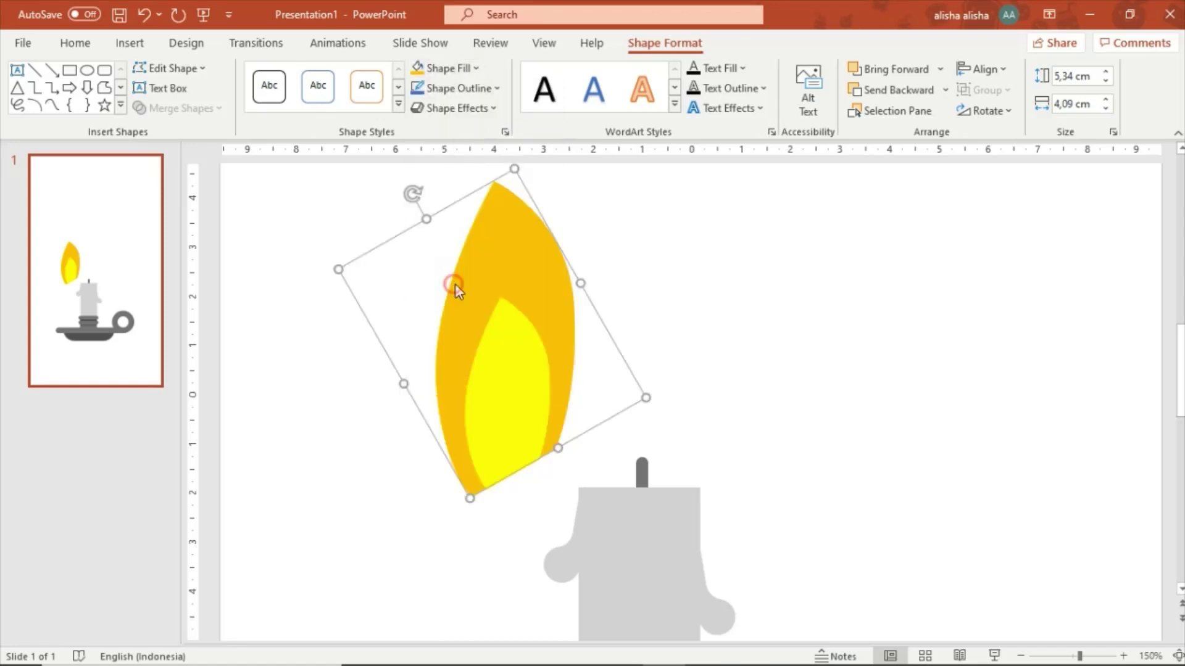
pyautogui.click(489, 188)
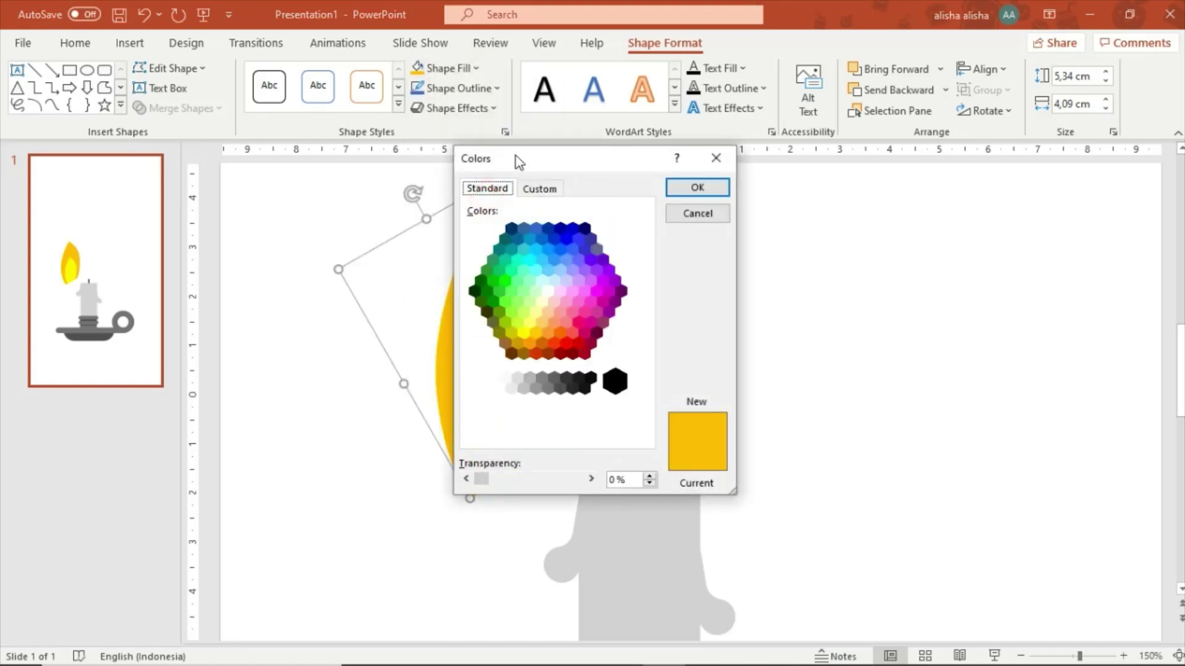
pyautogui.moveTo(518, 159); pyautogui.dragTo(815, 144)
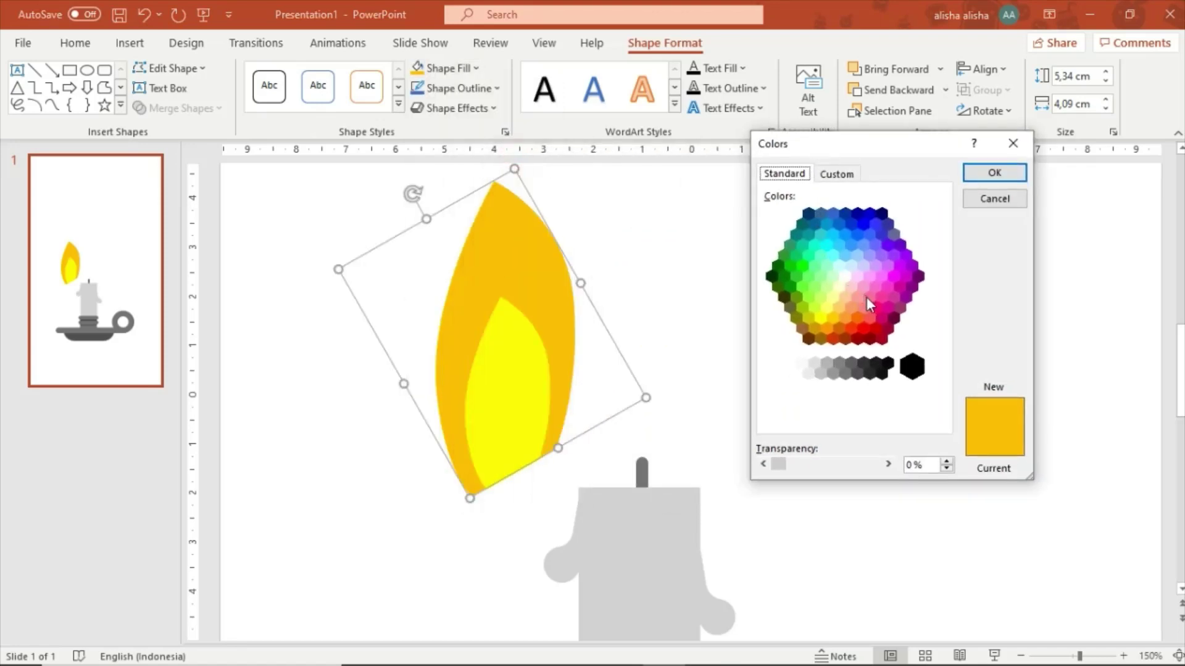
pyautogui.click(852, 328)
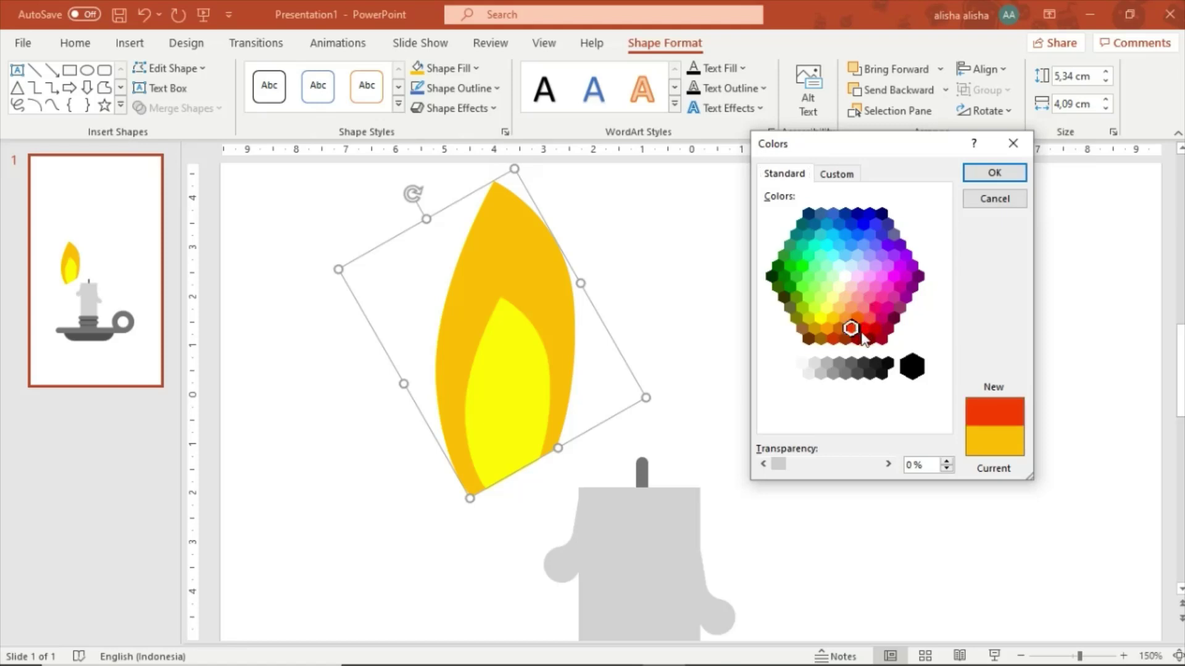
pyautogui.click(861, 328)
pyautogui.click(851, 328)
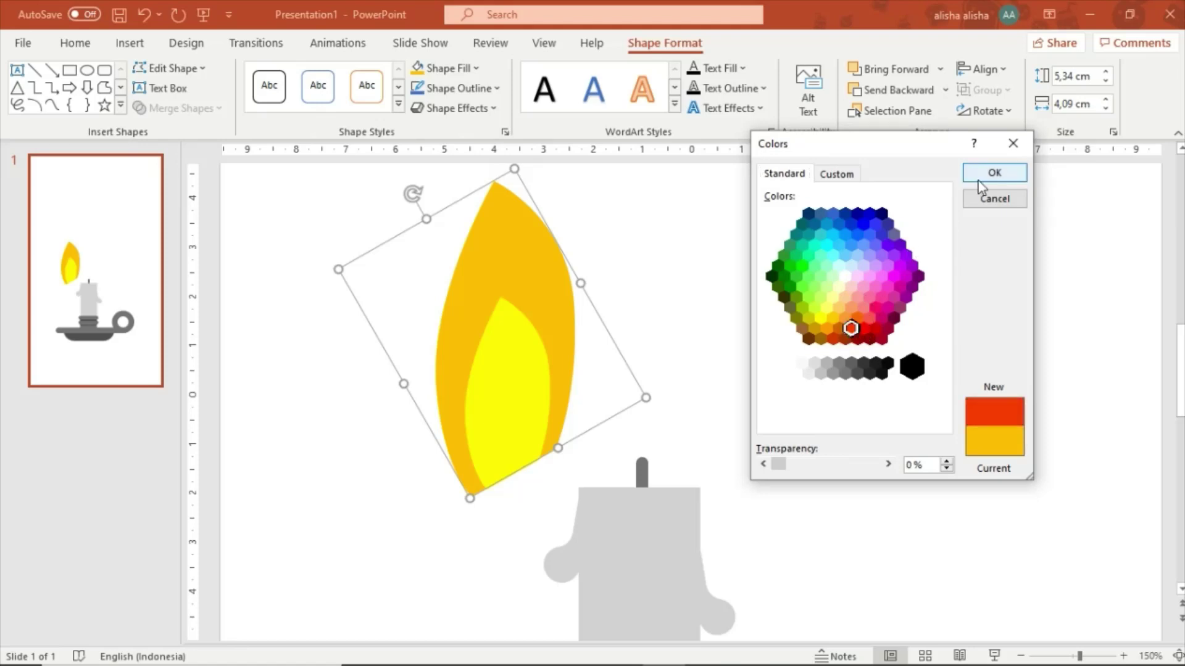
pyautogui.press('Return')
pyautogui.click(799, 257)
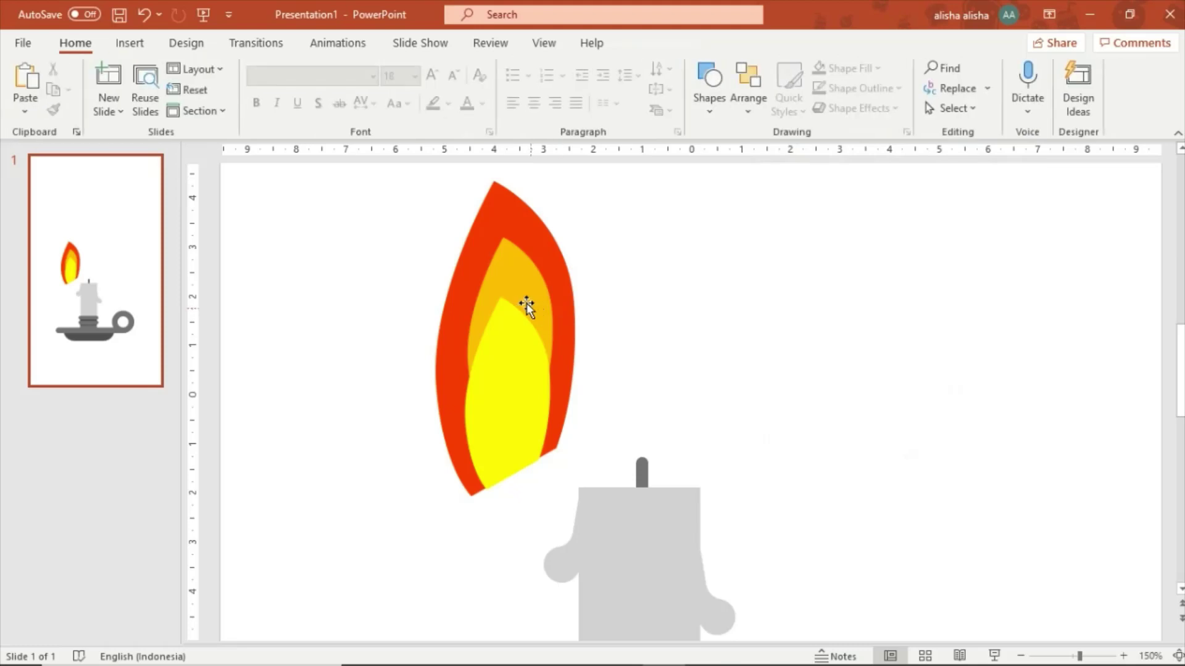
pyautogui.click(514, 315)
# Enlarge the middle flame layer upward and fill it with a Standard-palette orange
pyautogui.moveTo(514, 315); pyautogui.dragTo(522, 364)
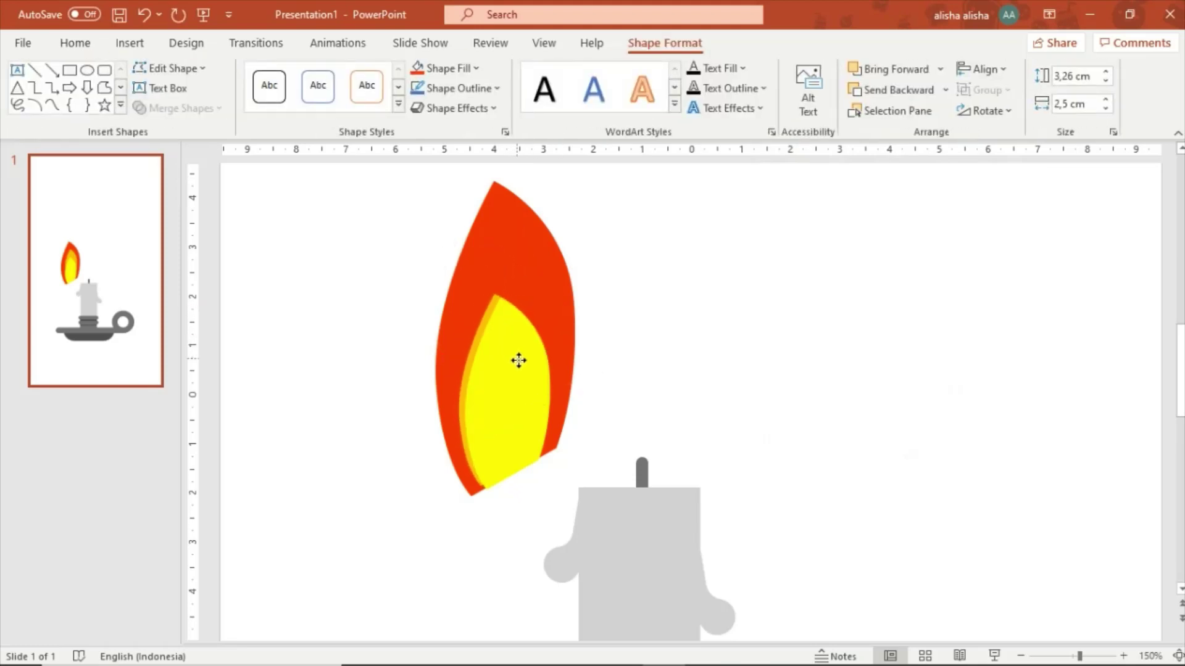
pyautogui.click(522, 339)
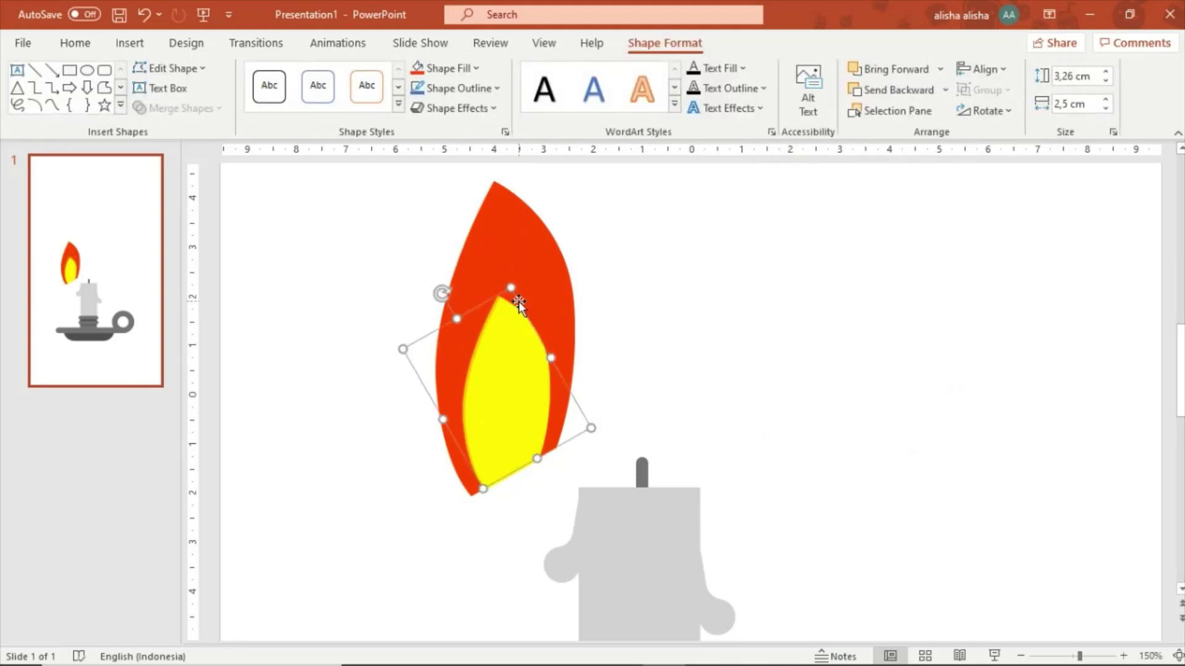
pyautogui.moveTo(509, 286); pyautogui.dragTo(515, 247)
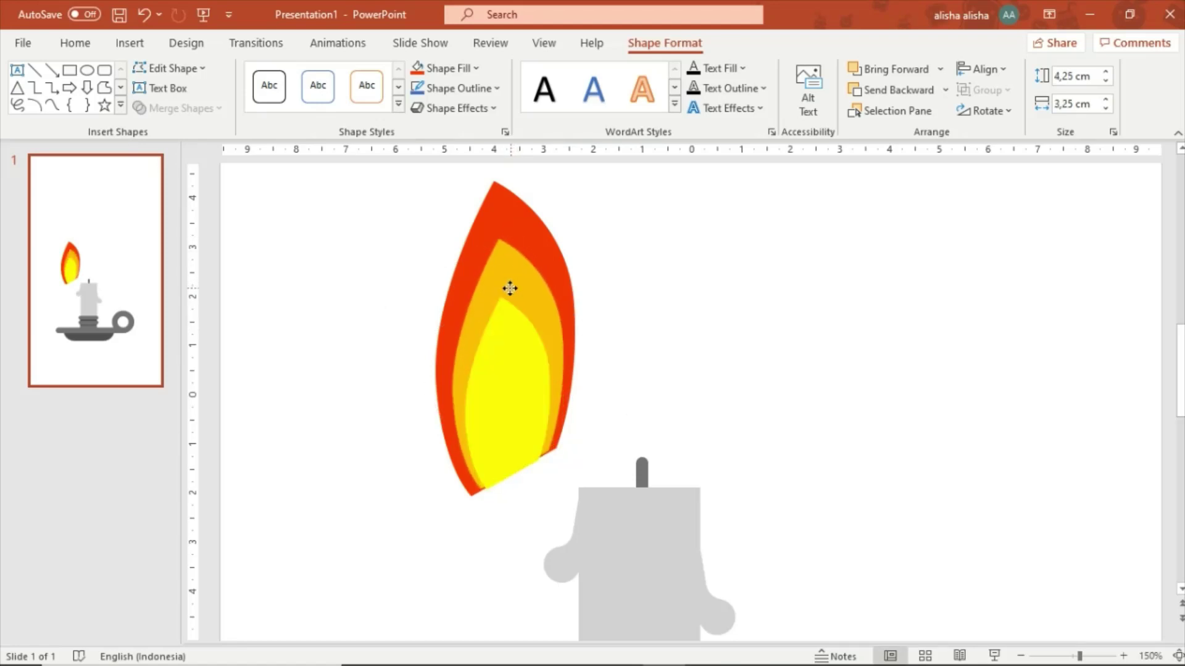
pyautogui.moveTo(514, 287); pyautogui.dragTo(513, 255)
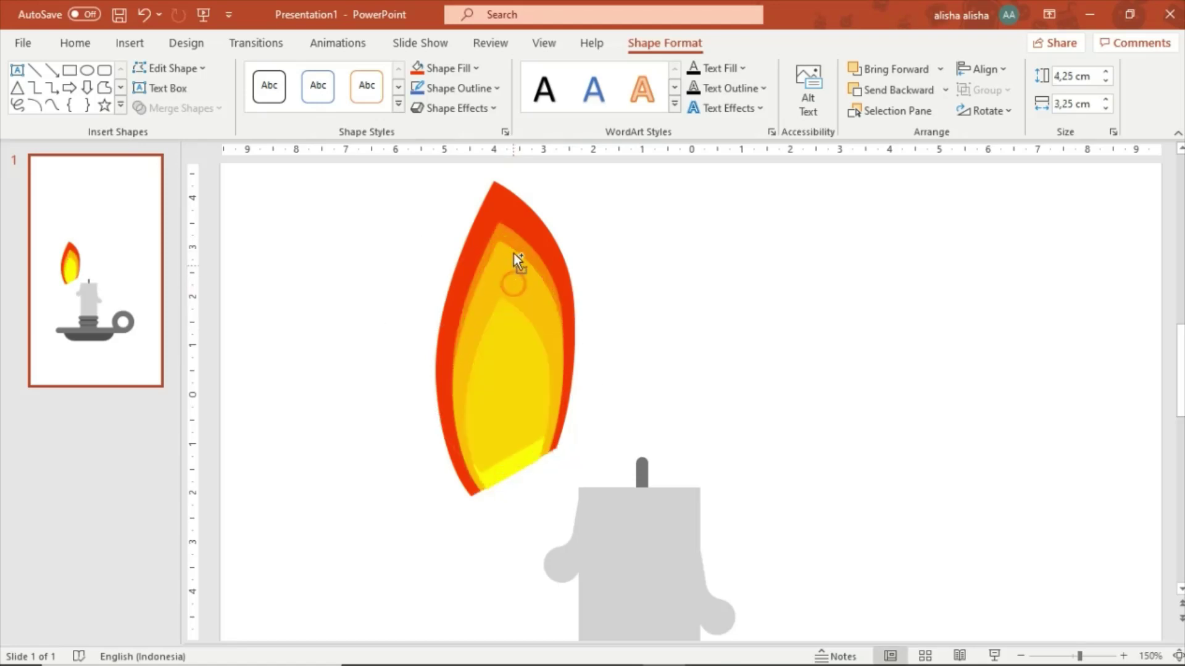
pyautogui.click(470, 69)
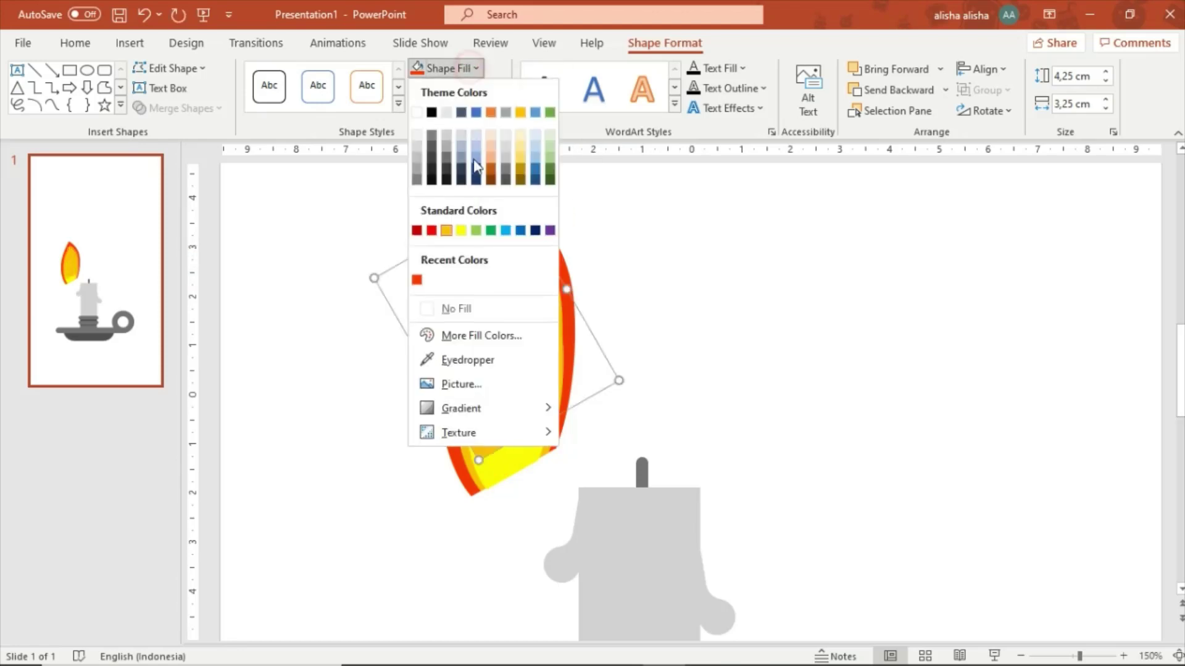
pyautogui.click(481, 336)
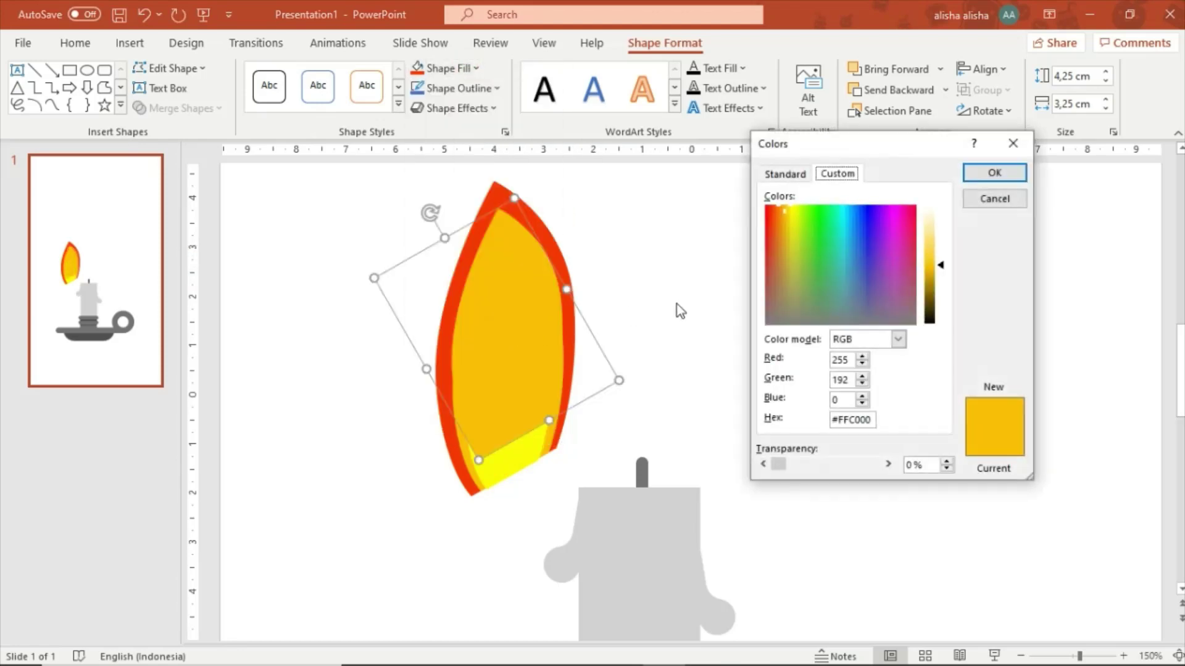
pyautogui.click(784, 177)
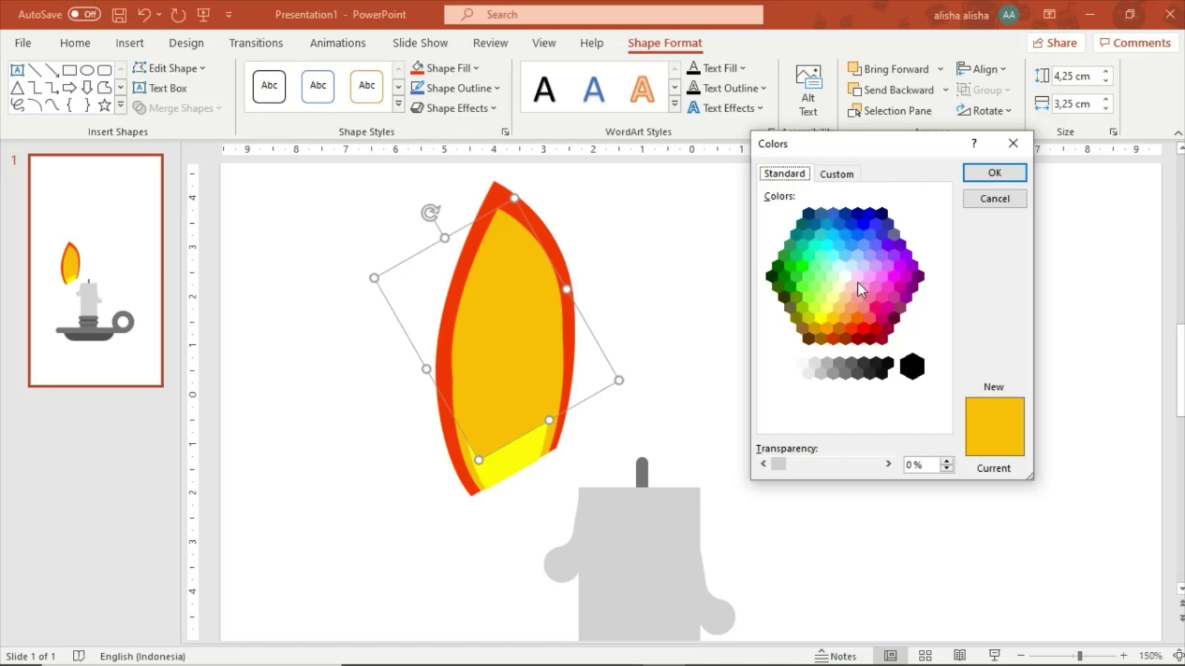
pyautogui.click(860, 320)
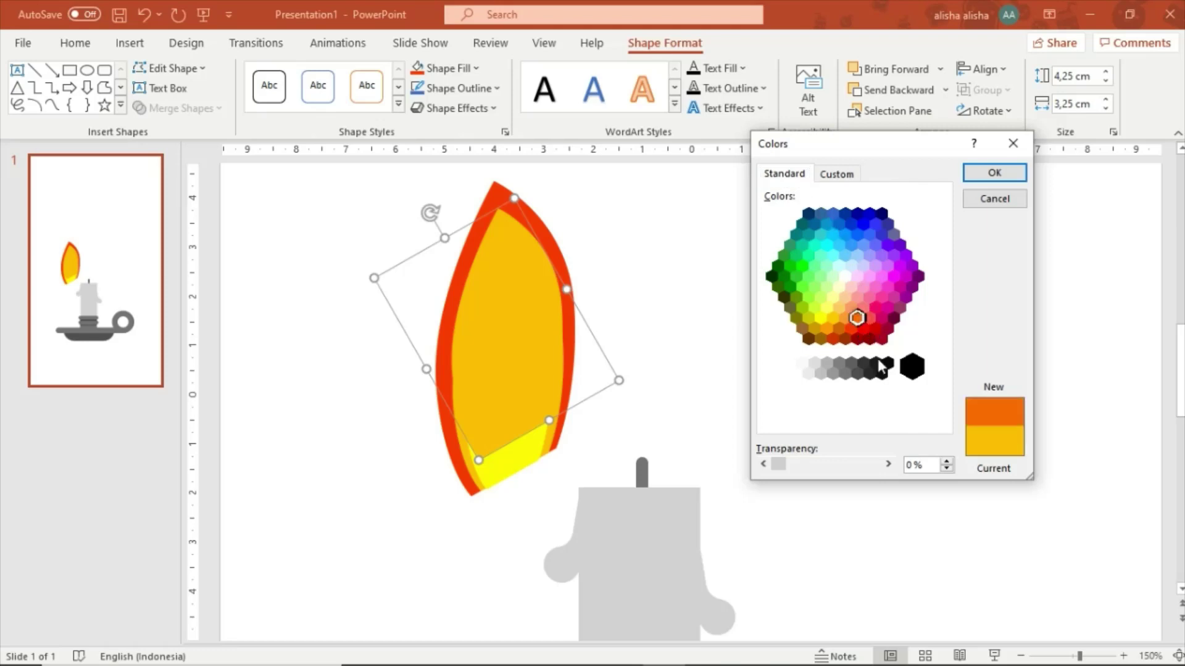
pyautogui.click(991, 174)
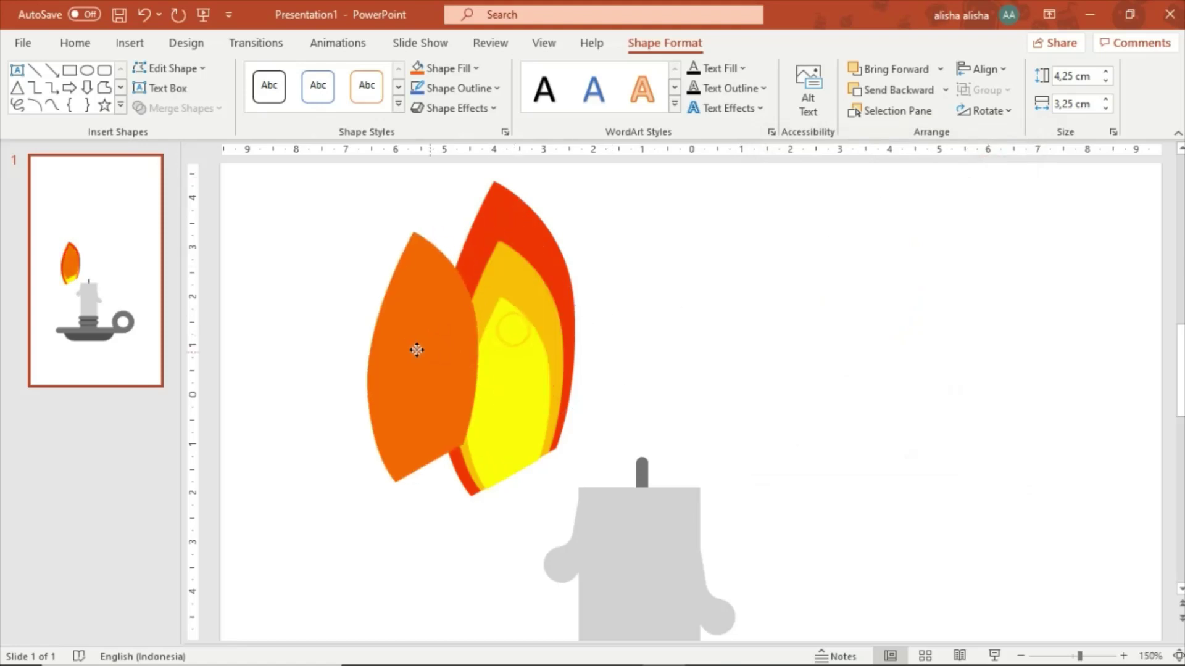
# Bring the yellow inner flame to the front and delete the extra rotated orange layer
pyautogui.moveTo(515, 336); pyautogui.dragTo(386, 351)
pyautogui.rightClick(407, 301)
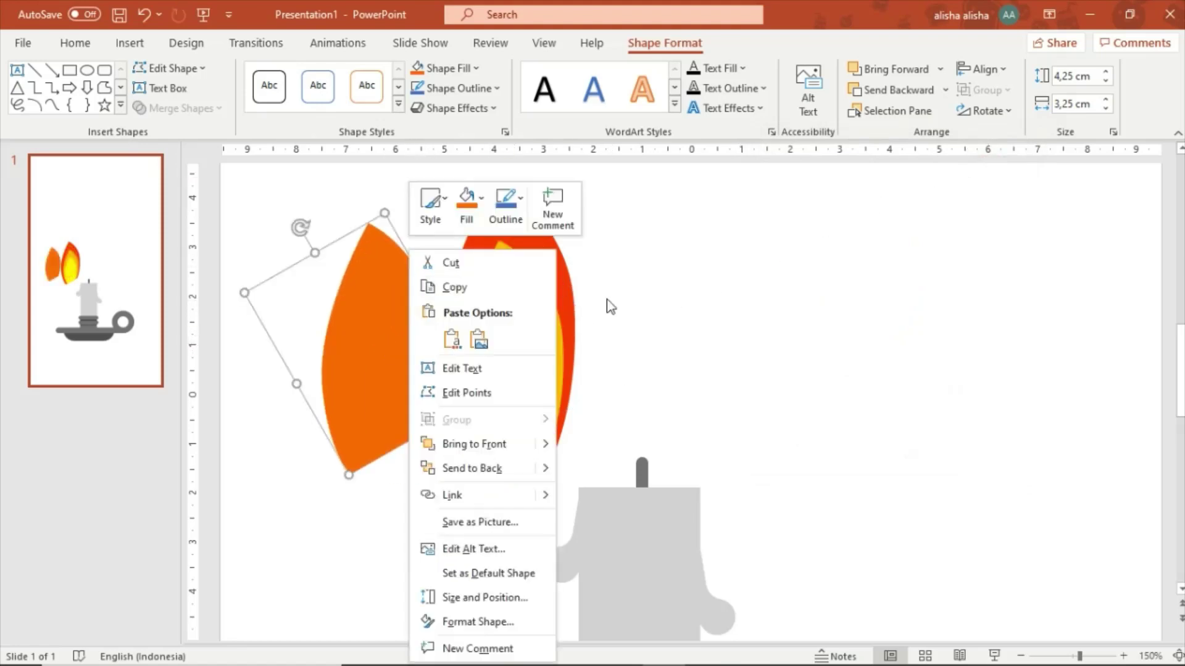
pyautogui.click(662, 333)
pyautogui.click(524, 378)
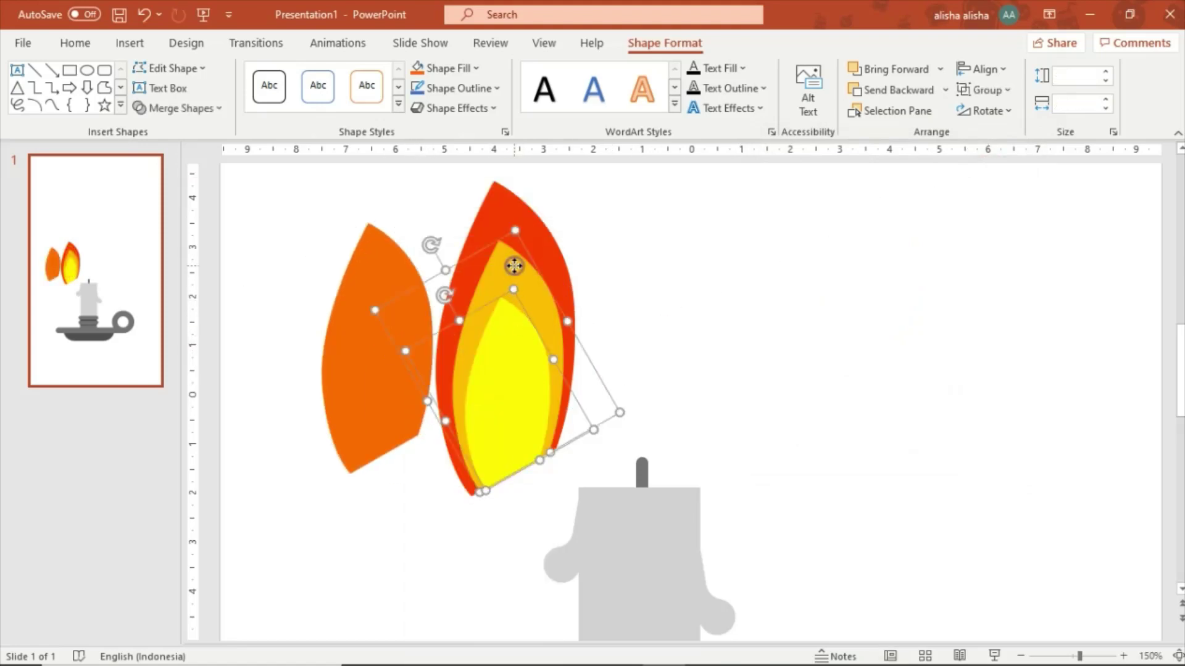
pyautogui.rightClick(514, 264)
pyautogui.click(596, 405)
pyautogui.click(611, 338)
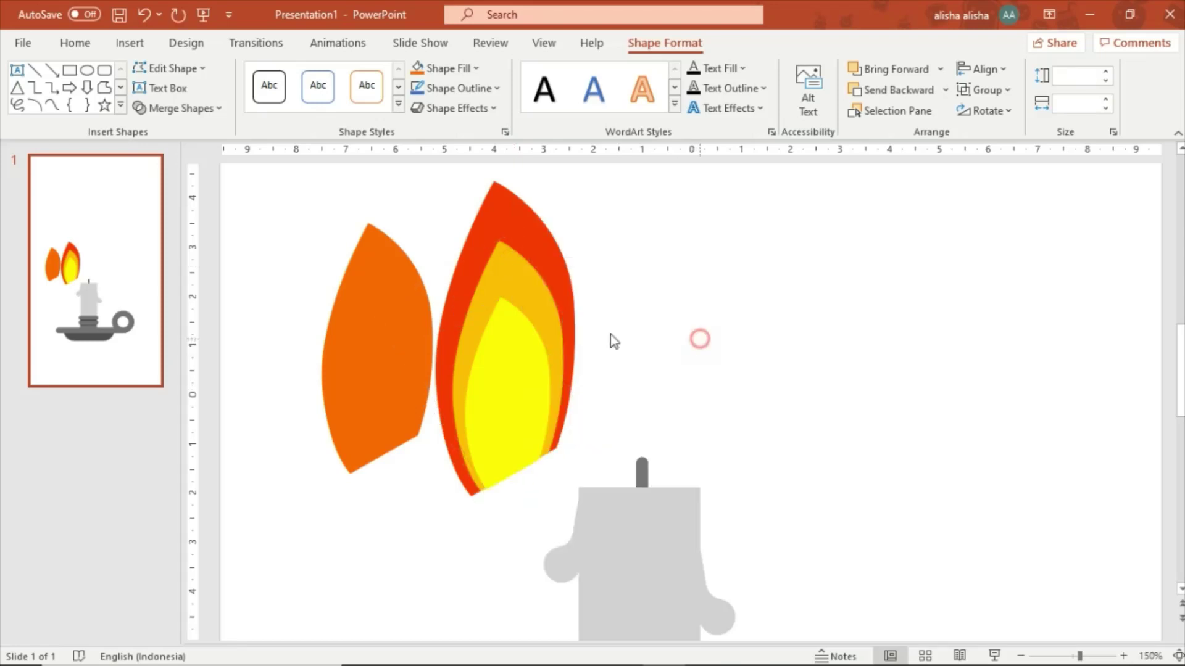
pyautogui.moveTo(397, 331); pyautogui.dragTo(454, 333)
pyautogui.press('Delete')
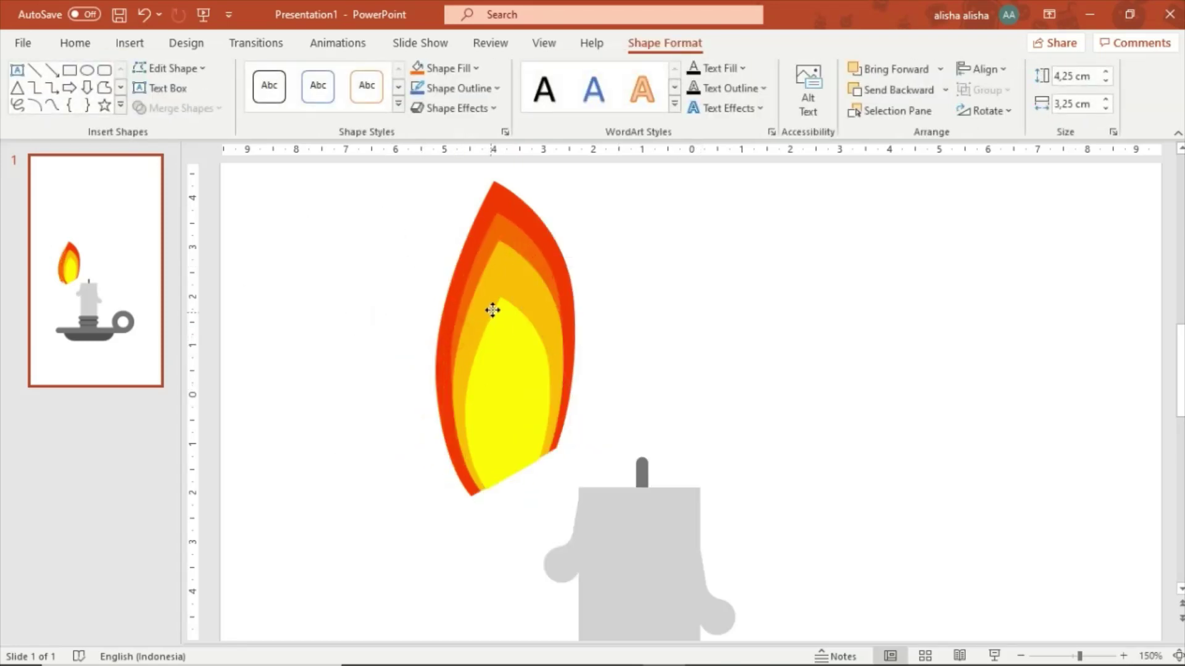
# Stretch the yellow core taller toward the flame tip
pyautogui.moveTo(488, 347); pyautogui.dragTo(490, 343)
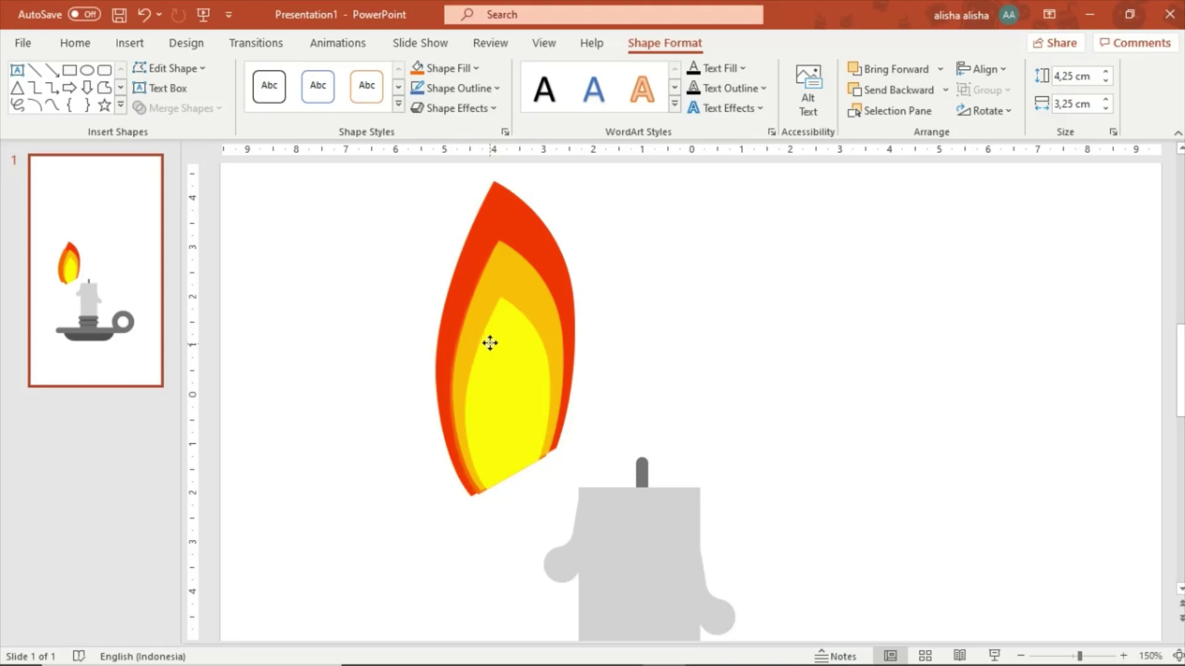
pyautogui.click(498, 246)
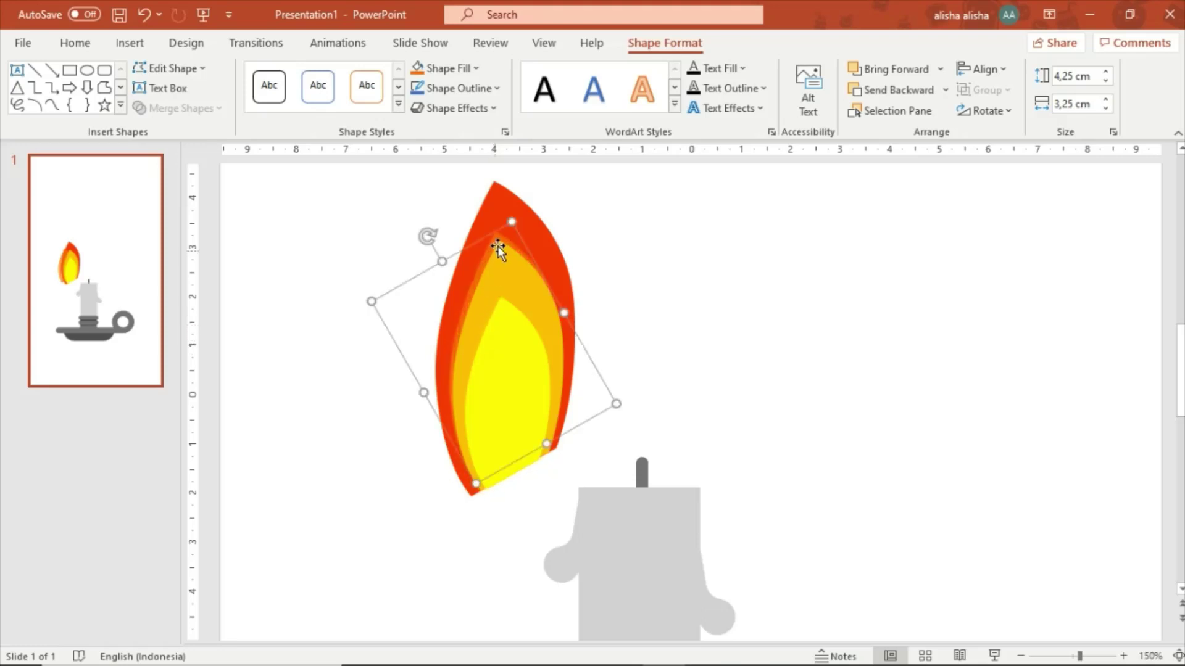
pyautogui.moveTo(511, 222)
pyautogui.mouseDown()
pyautogui.moveTo(513, 195)
pyautogui.moveTo(510, 240)
pyautogui.mouseUp()
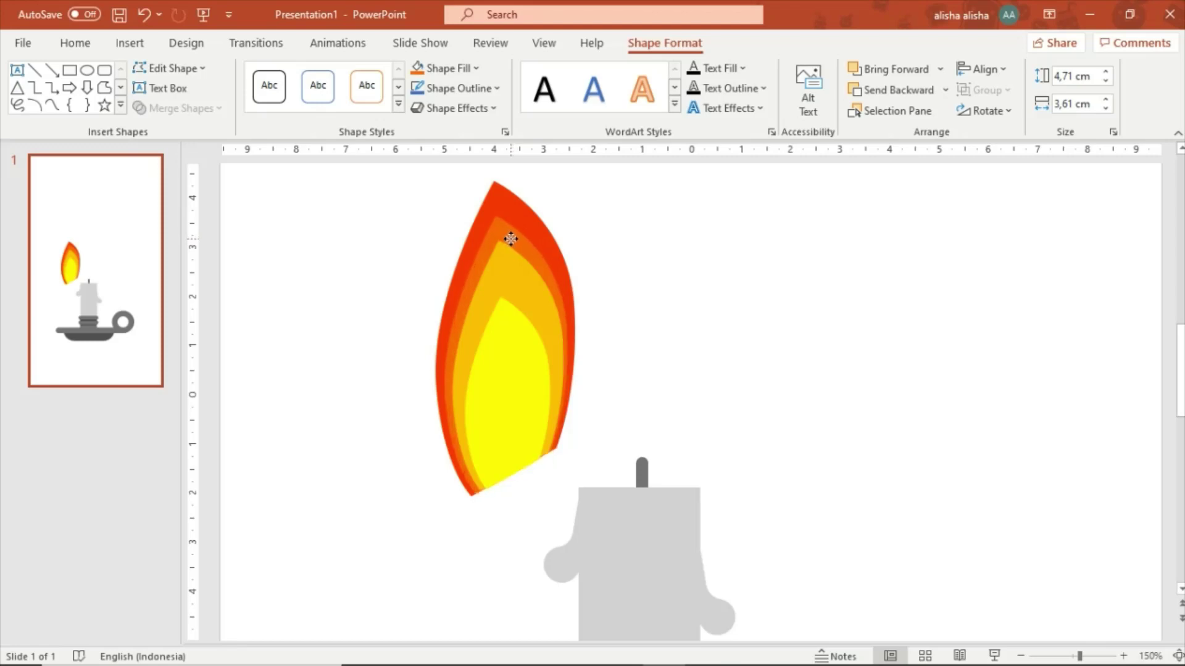
pyautogui.click(617, 235)
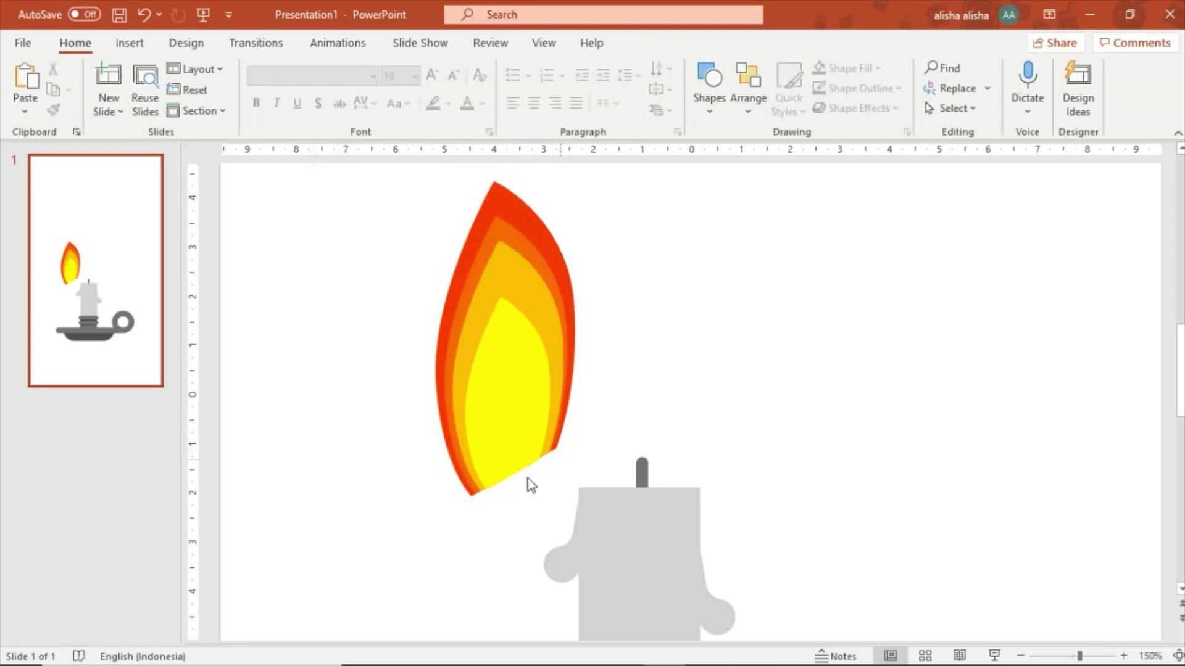
pyautogui.scroll(-2, 473, 523)
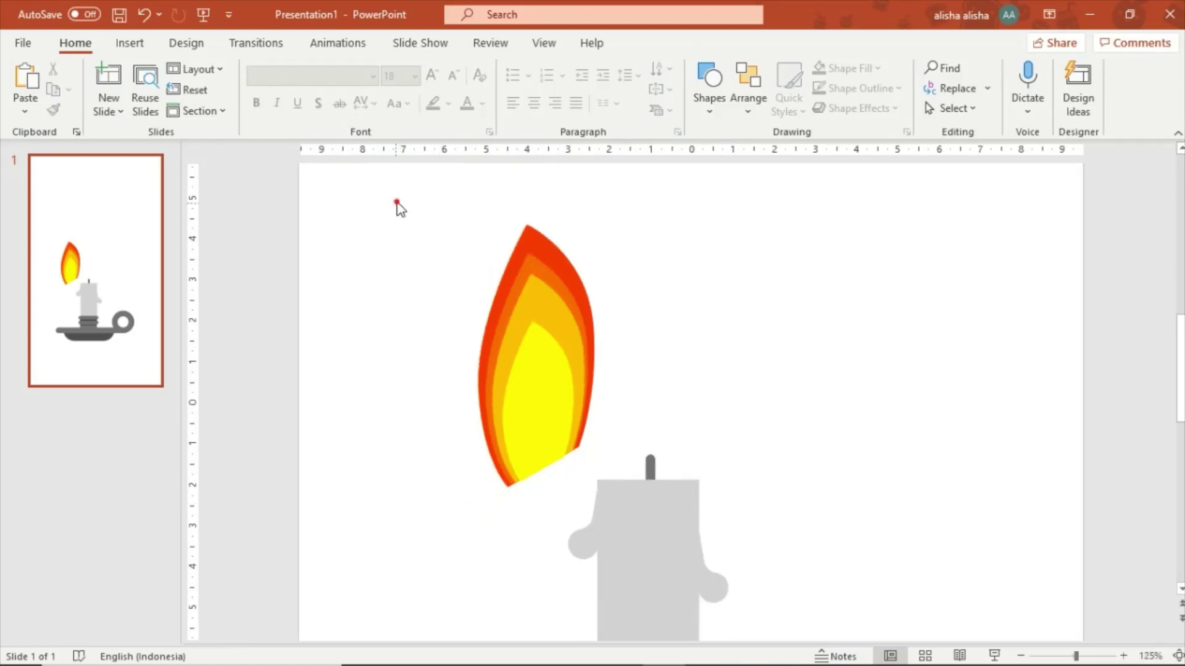
# Select all four flame layers, rotate them nearly upright, move onto the wick and narrow them
pyautogui.moveTo(397, 201); pyautogui.dragTo(620, 491)
pyautogui.keyDown('shift'); pyautogui.click(537, 306); pyautogui.keyUp('shift')
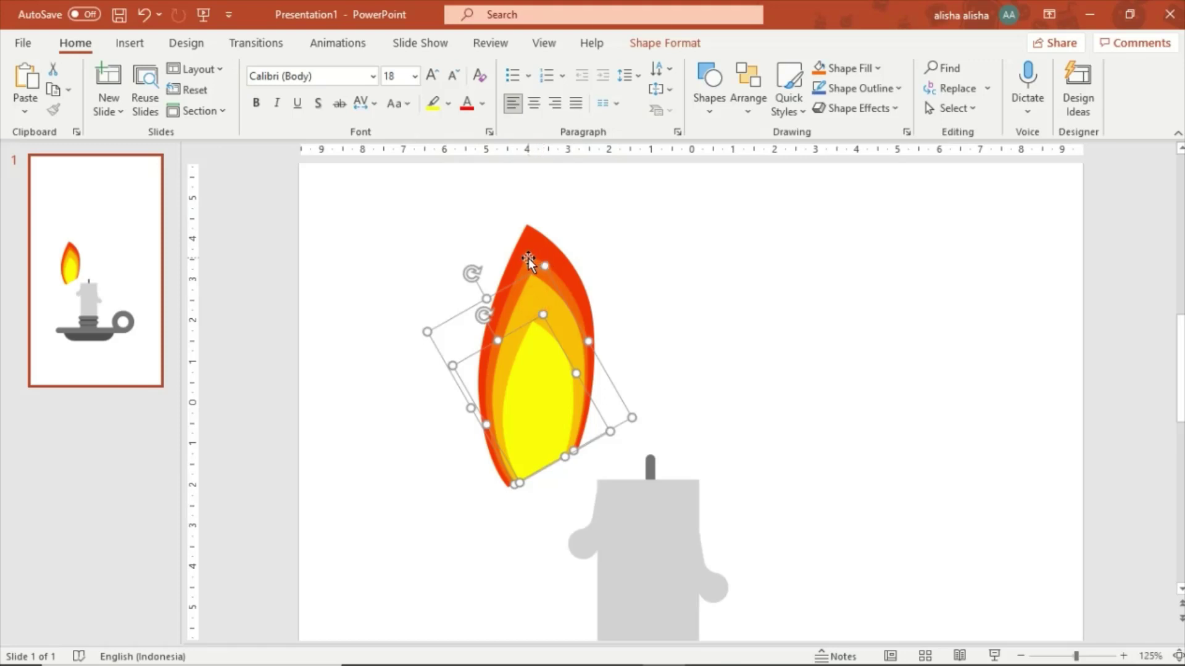
pyautogui.keyDown('shift'); pyautogui.click(529, 262); pyautogui.keyUp('shift')
pyautogui.keyDown('shift'); pyautogui.click(531, 239); pyautogui.keyUp('shift')
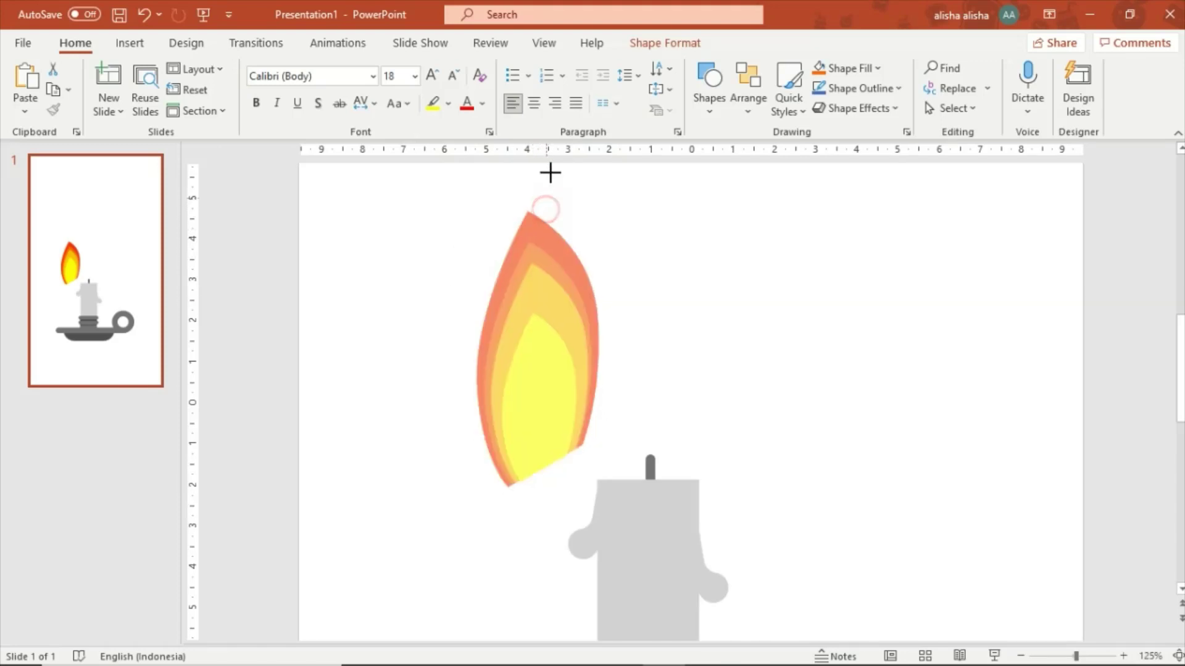
pyautogui.moveTo(545, 209); pyautogui.dragTo(540, 207)
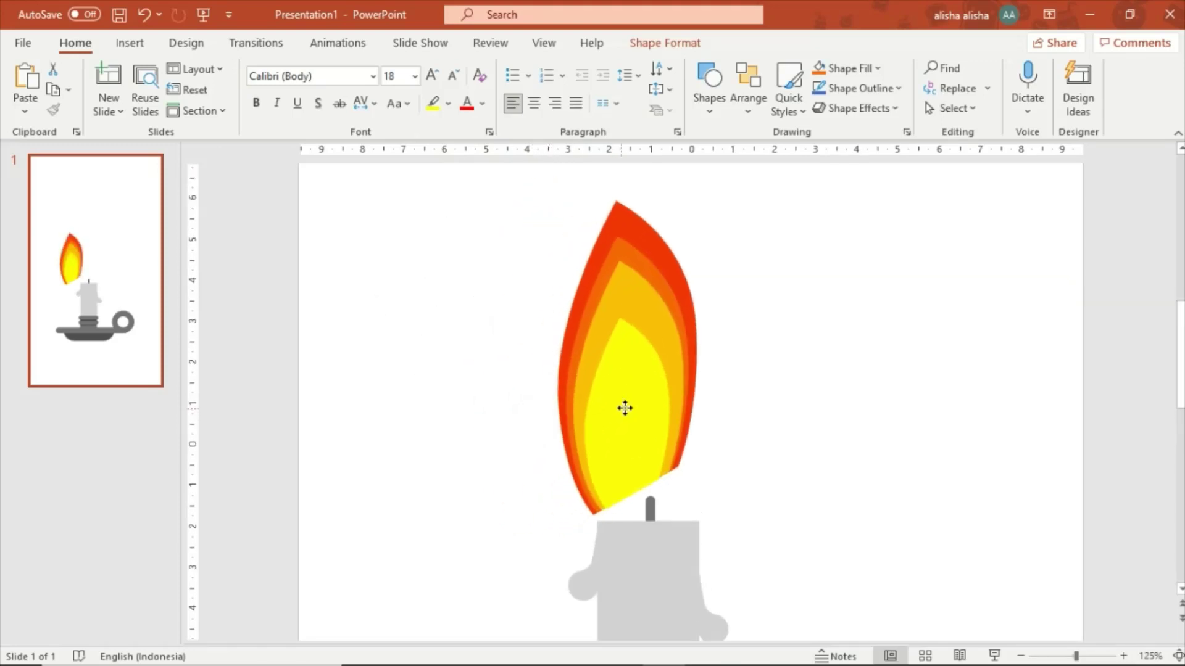
pyautogui.moveTo(582, 427); pyautogui.dragTo(663, 412)
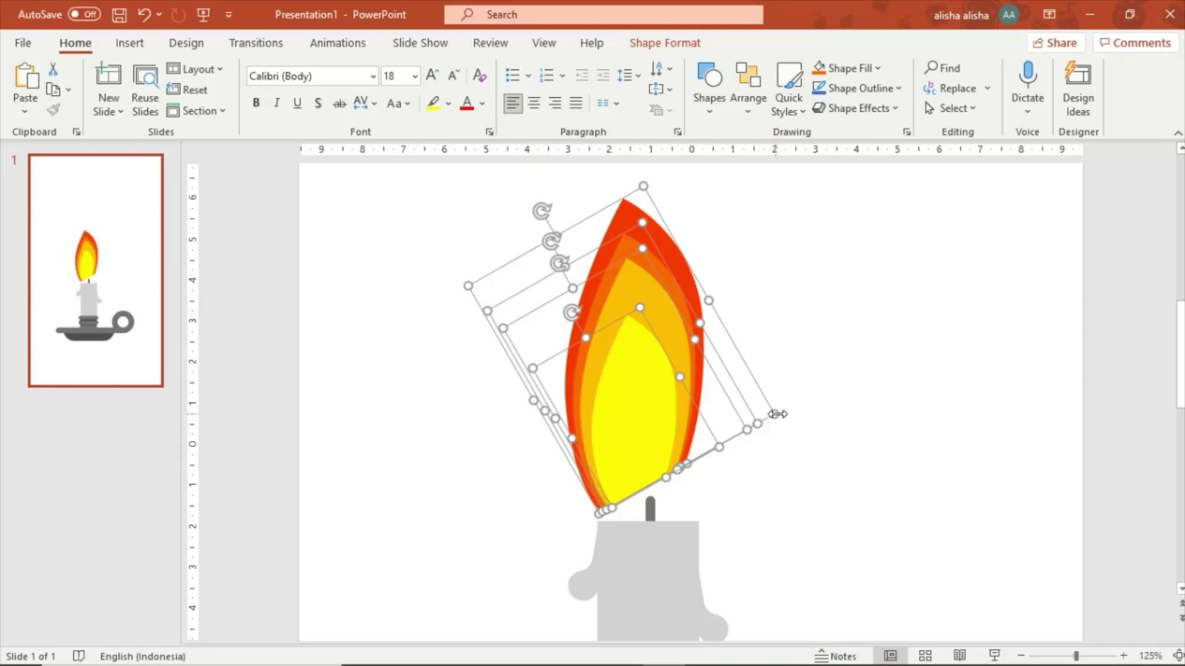
pyautogui.moveTo(778, 414); pyautogui.dragTo(699, 430)
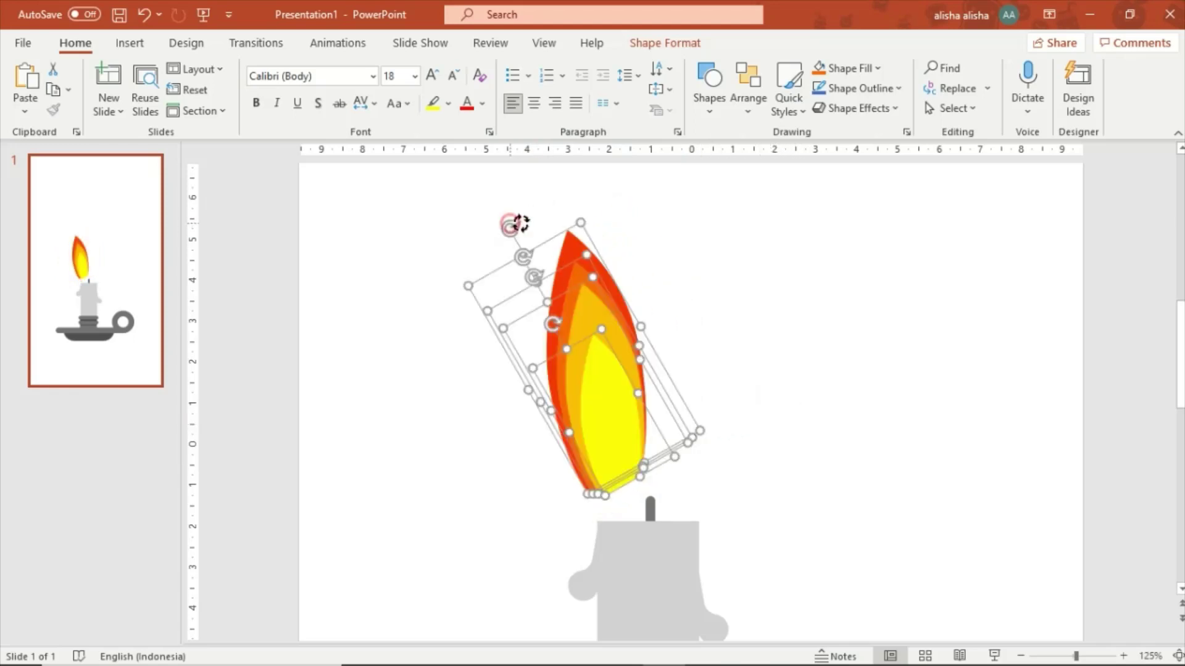
pyautogui.moveTo(520, 224); pyautogui.dragTo(505, 230)
pyautogui.moveTo(595, 391); pyautogui.dragTo(623, 379)
pyautogui.click(775, 382)
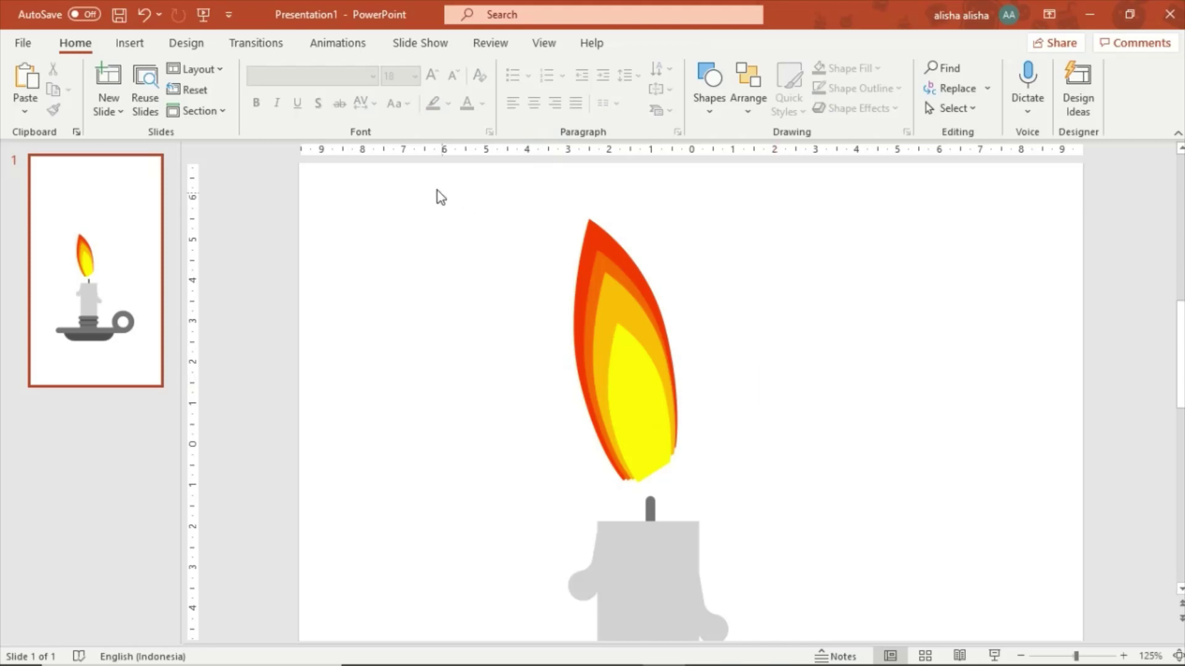
# Fine-tune the grouped flame's tilt, size and position so it rises directly above the wick
pyautogui.moveTo(440, 192); pyautogui.dragTo(754, 515)
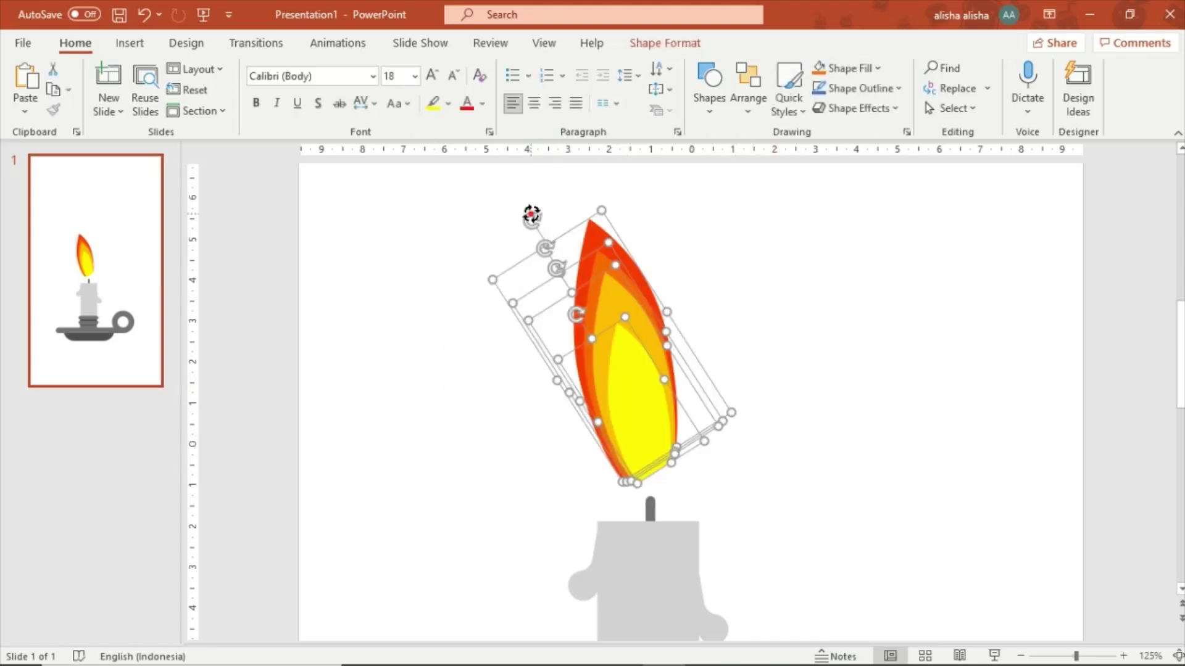
pyautogui.moveTo(531, 215); pyautogui.dragTo(575, 202)
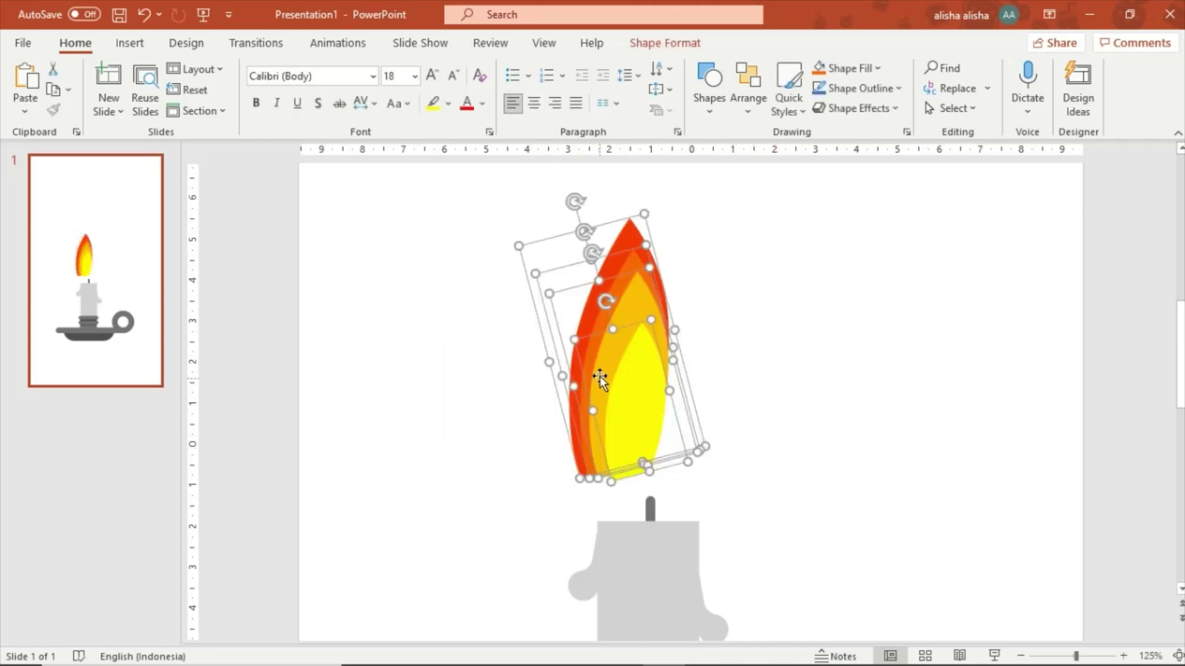
pyautogui.moveTo(600, 378)
pyautogui.mouseDown()
pyautogui.moveTo(638, 370)
pyautogui.moveTo(637, 385)
pyautogui.mouseUp()
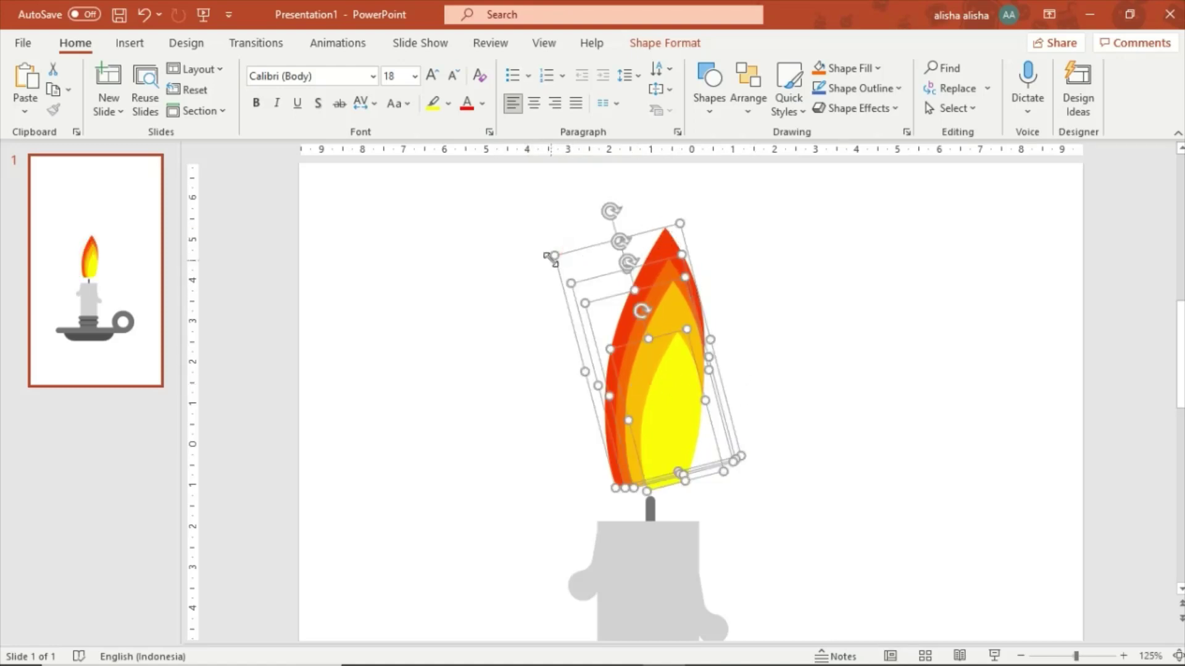
pyautogui.moveTo(552, 258); pyautogui.dragTo(539, 275)
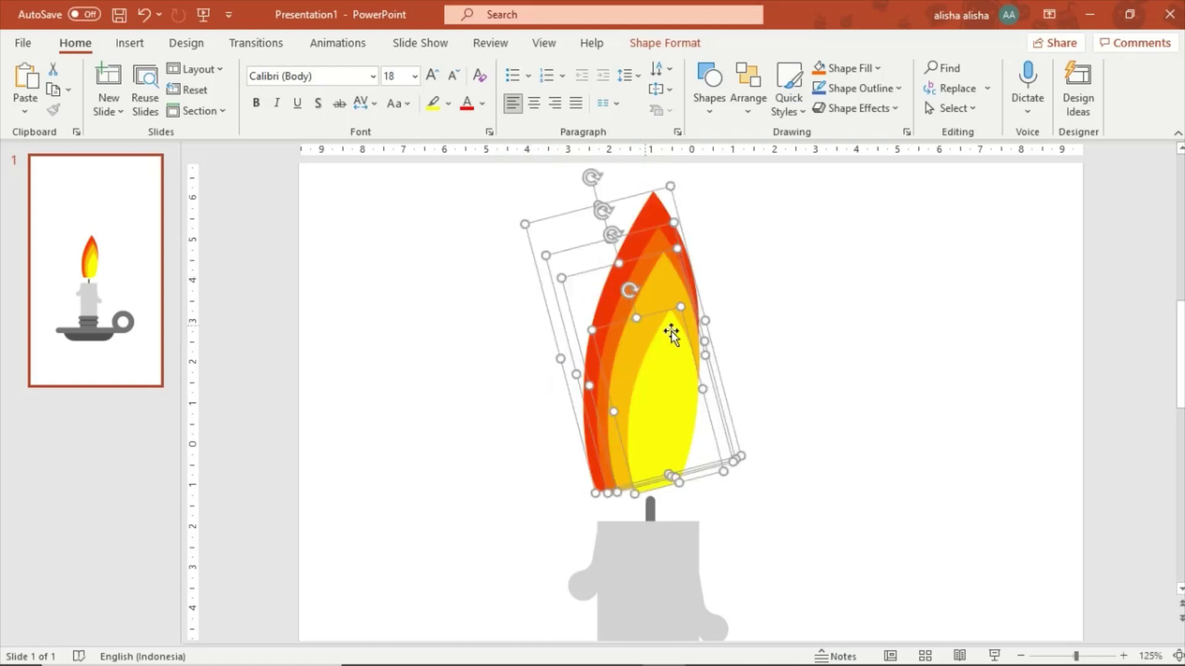
pyautogui.click(704, 353)
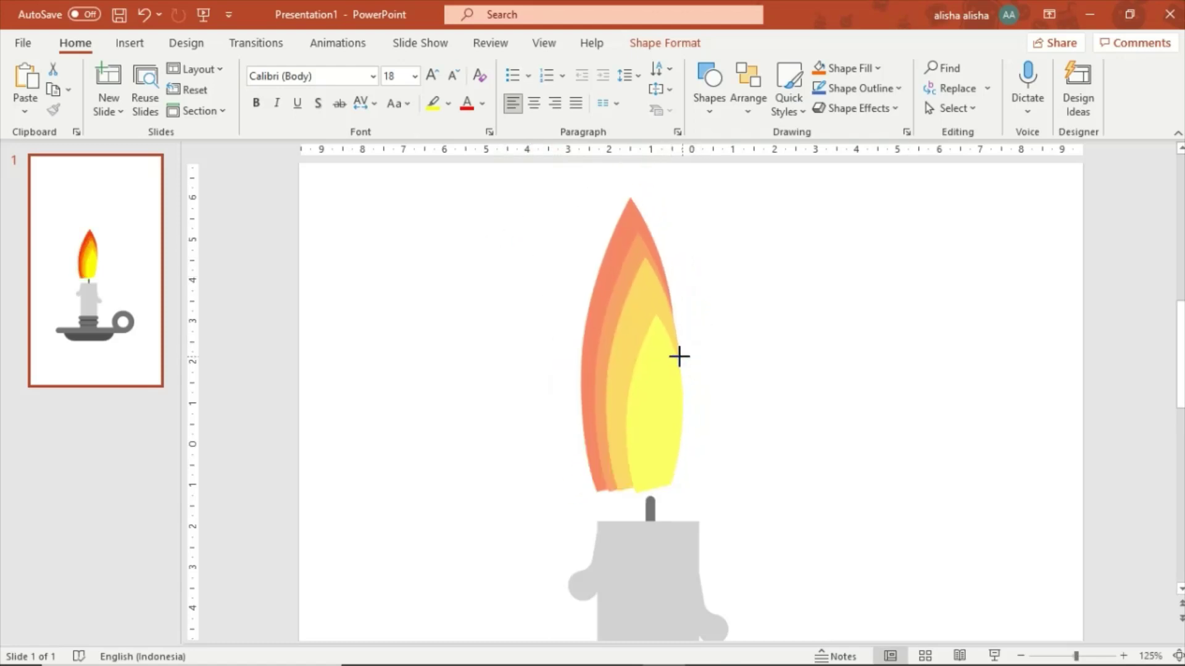
pyautogui.click(721, 354)
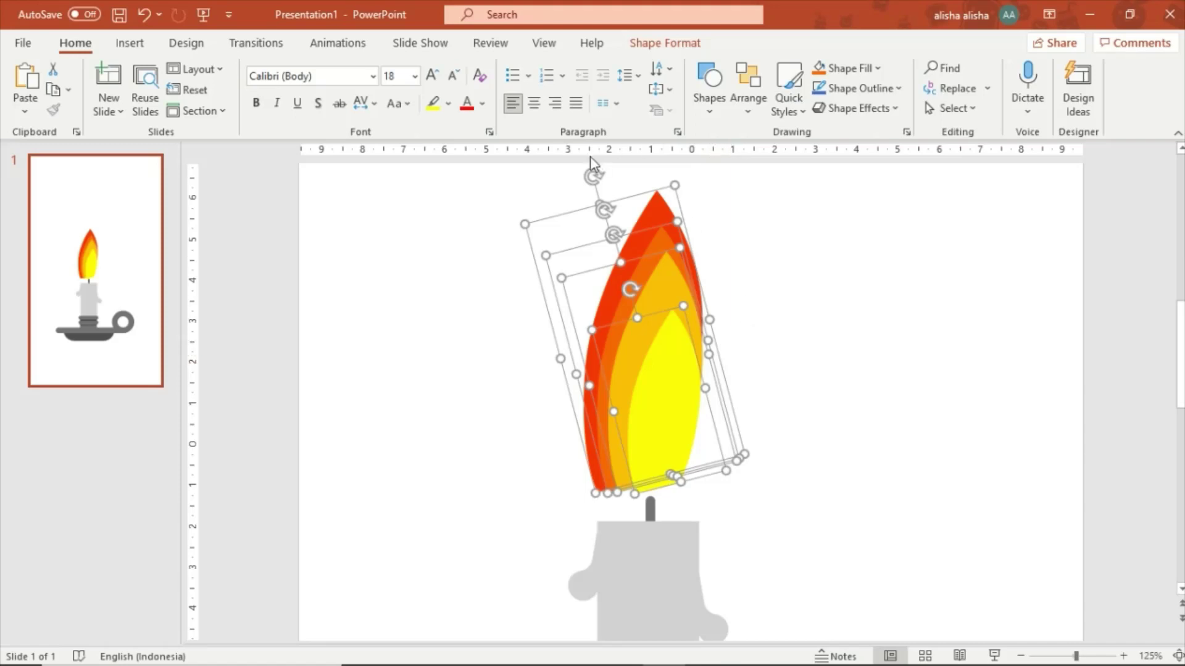
pyautogui.moveTo(589, 179); pyautogui.dragTo(558, 191)
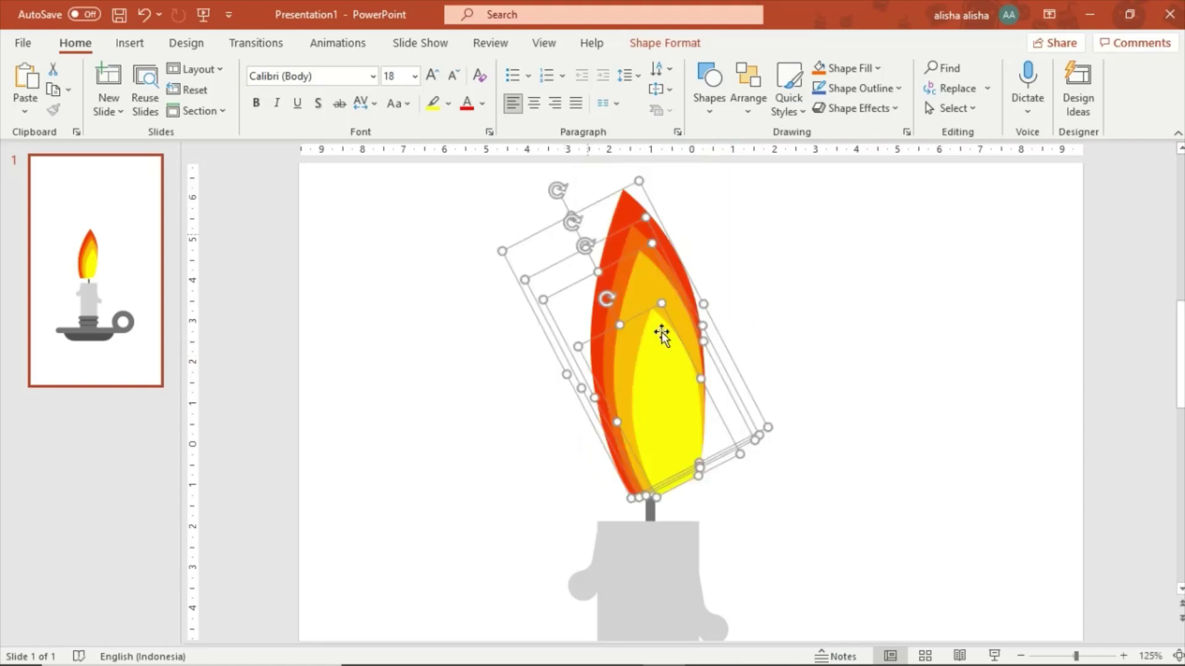
pyautogui.moveTo(661, 387); pyautogui.dragTo(639, 384)
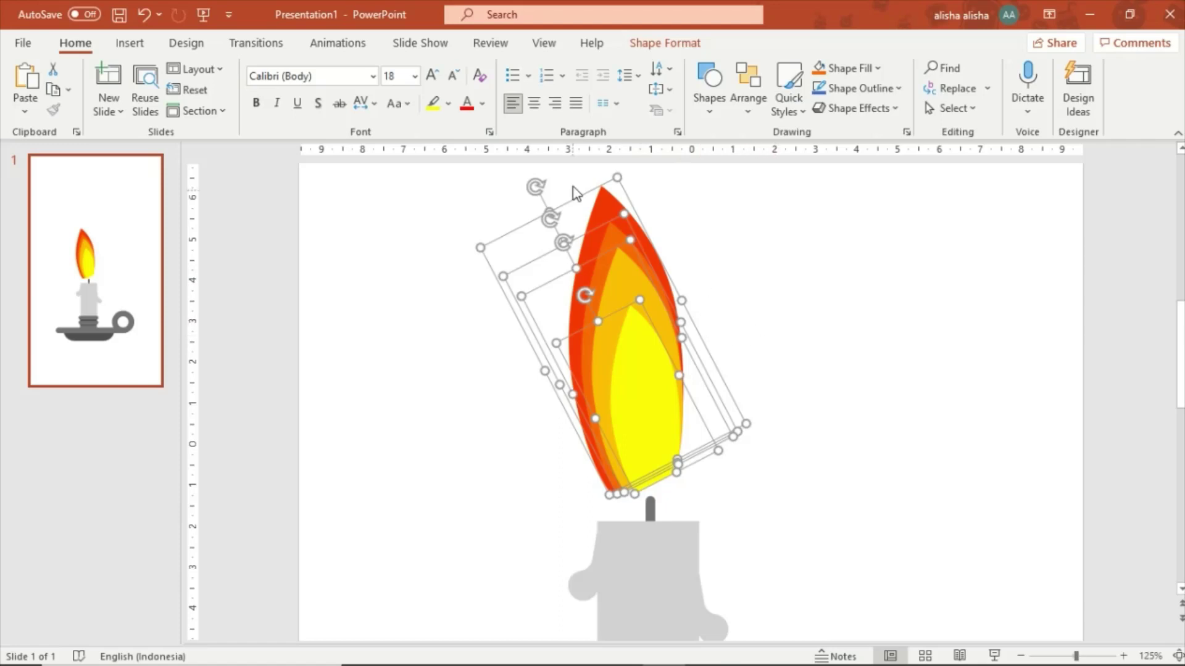
pyautogui.moveTo(535, 185); pyautogui.dragTo(561, 201)
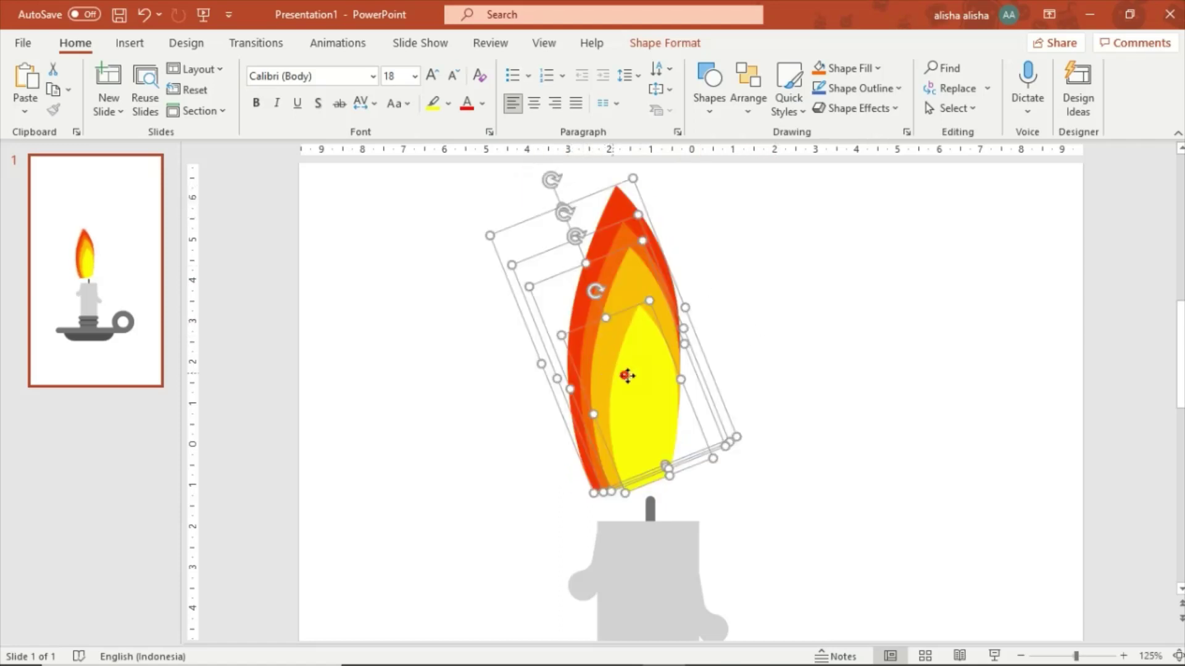
pyautogui.moveTo(627, 375); pyautogui.dragTo(642, 377)
pyautogui.click(775, 349)
pyautogui.keyDown('ctrl'); pyautogui.scroll(2, 687, 319); pyautogui.keyUp('ctrl')
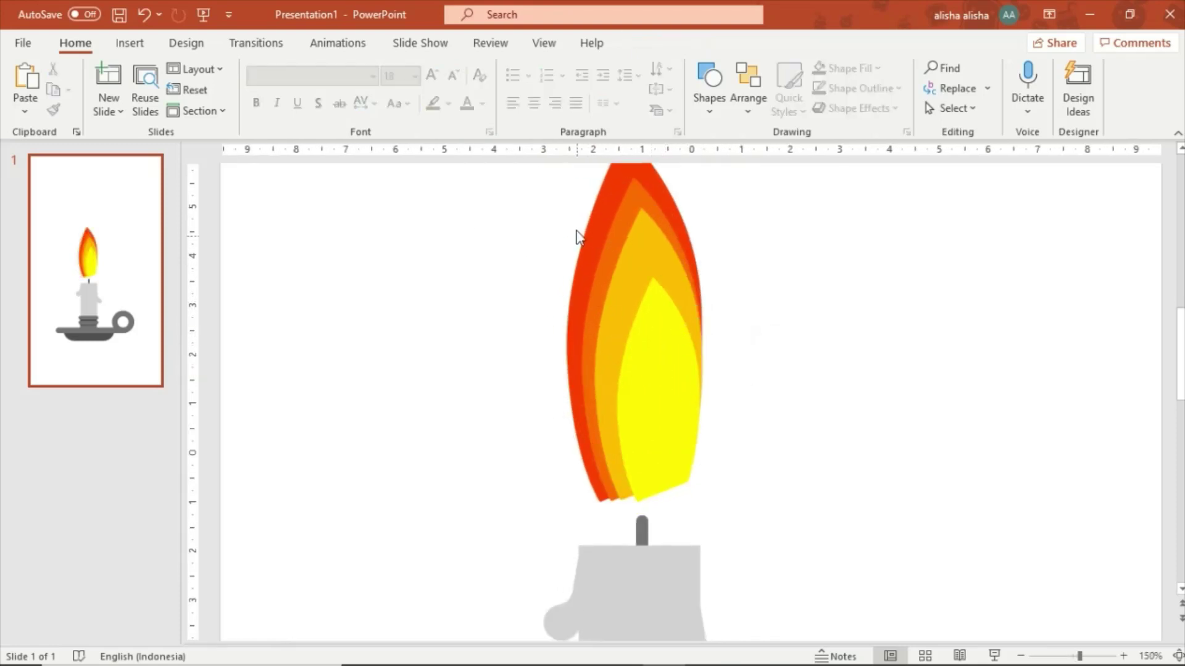
# Centre the amber layer and lower the yellow core so its base reaches the flame bottom
pyautogui.moveTo(615, 238); pyautogui.dragTo(629, 244)
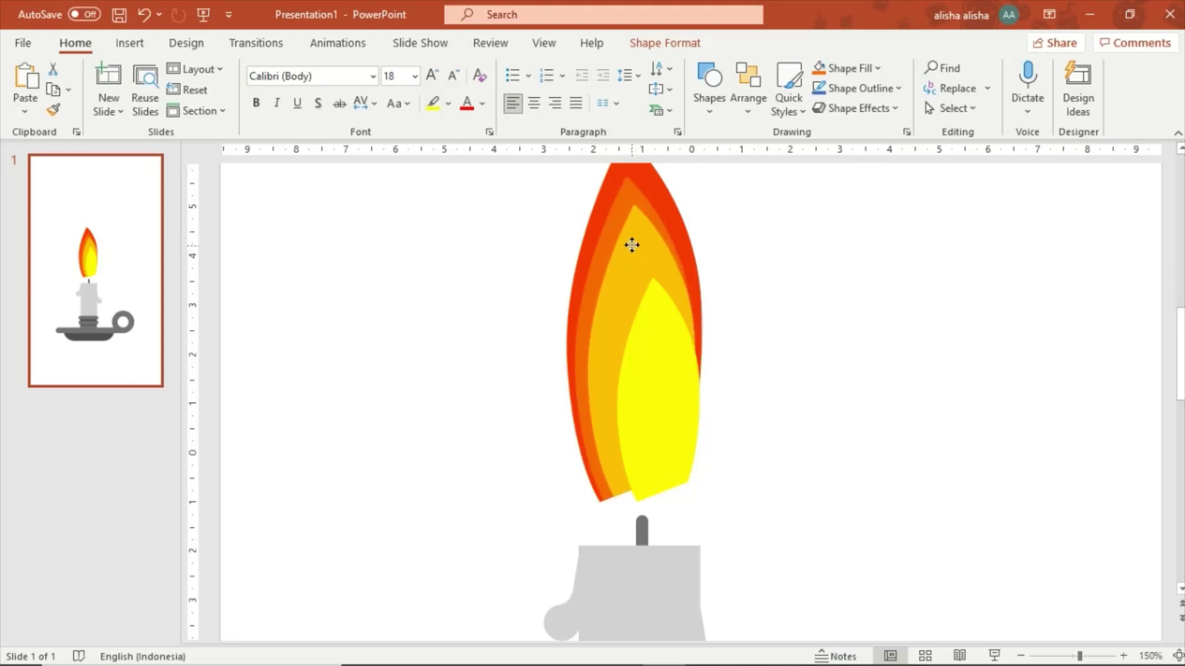
pyautogui.moveTo(650, 359); pyautogui.dragTo(640, 346)
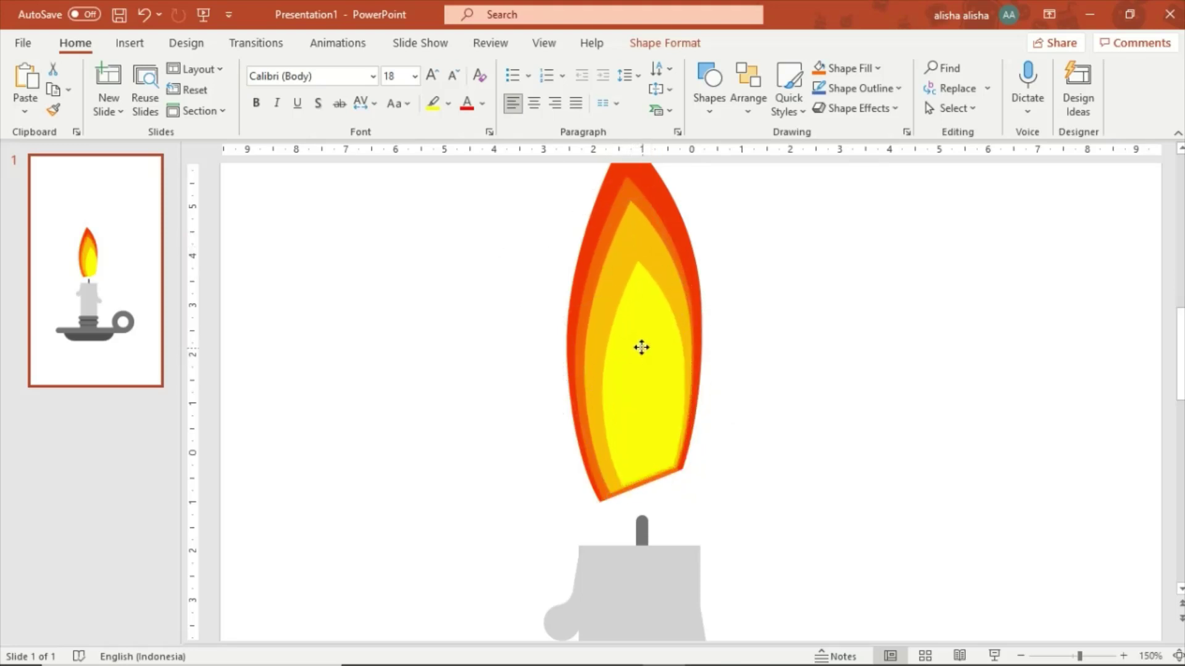
pyautogui.scroll(5, 676, 432)
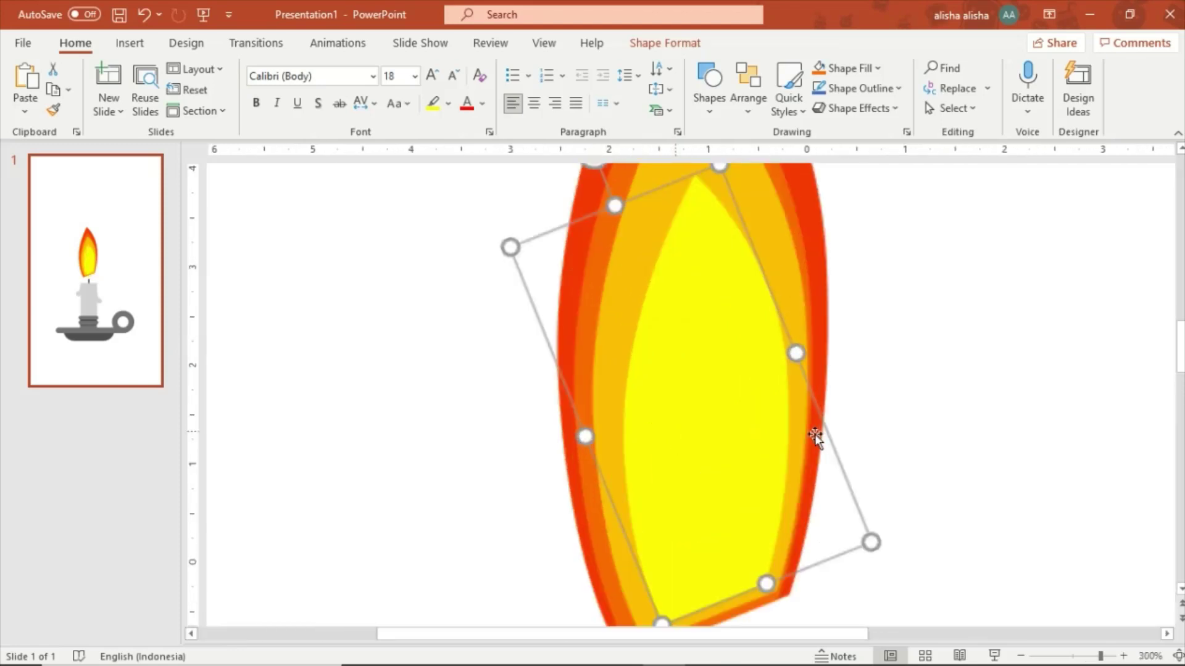
pyautogui.click(880, 404)
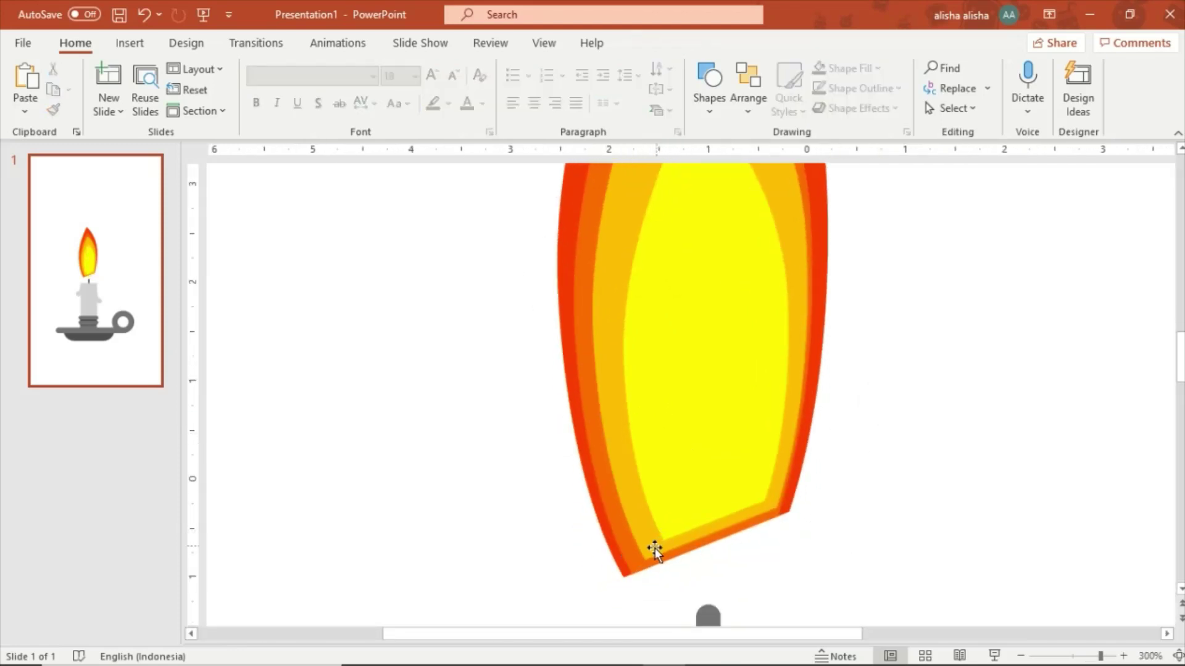
pyautogui.moveTo(654, 548); pyautogui.dragTo(653, 555)
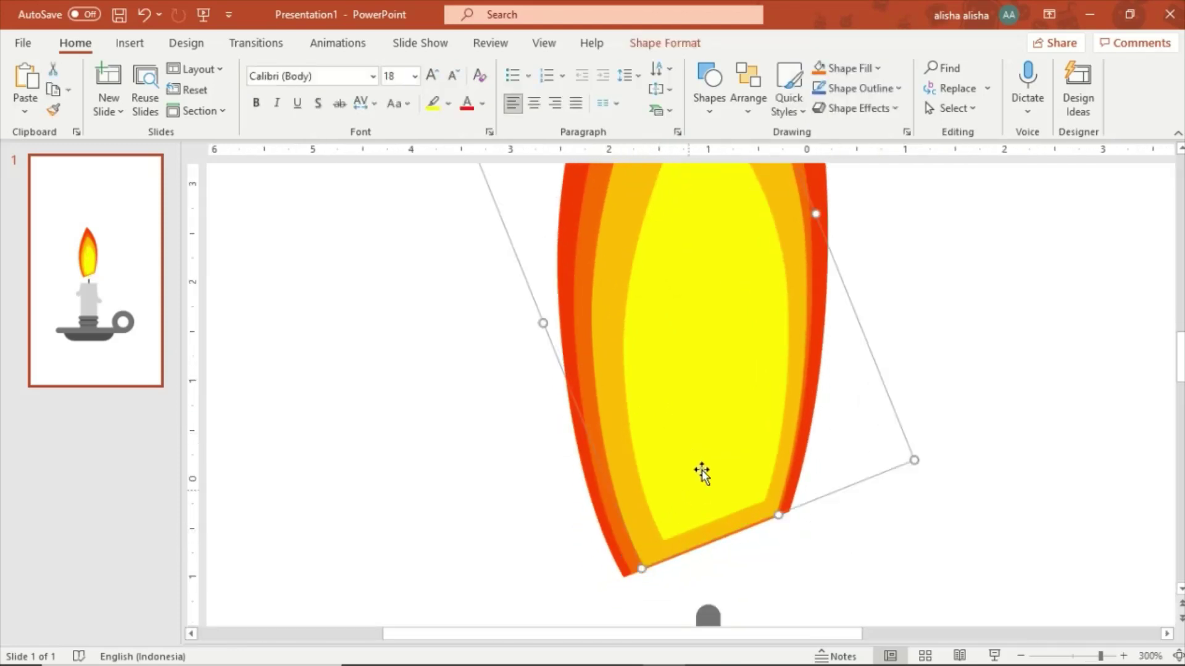
pyautogui.moveTo(700, 474); pyautogui.dragTo(697, 487)
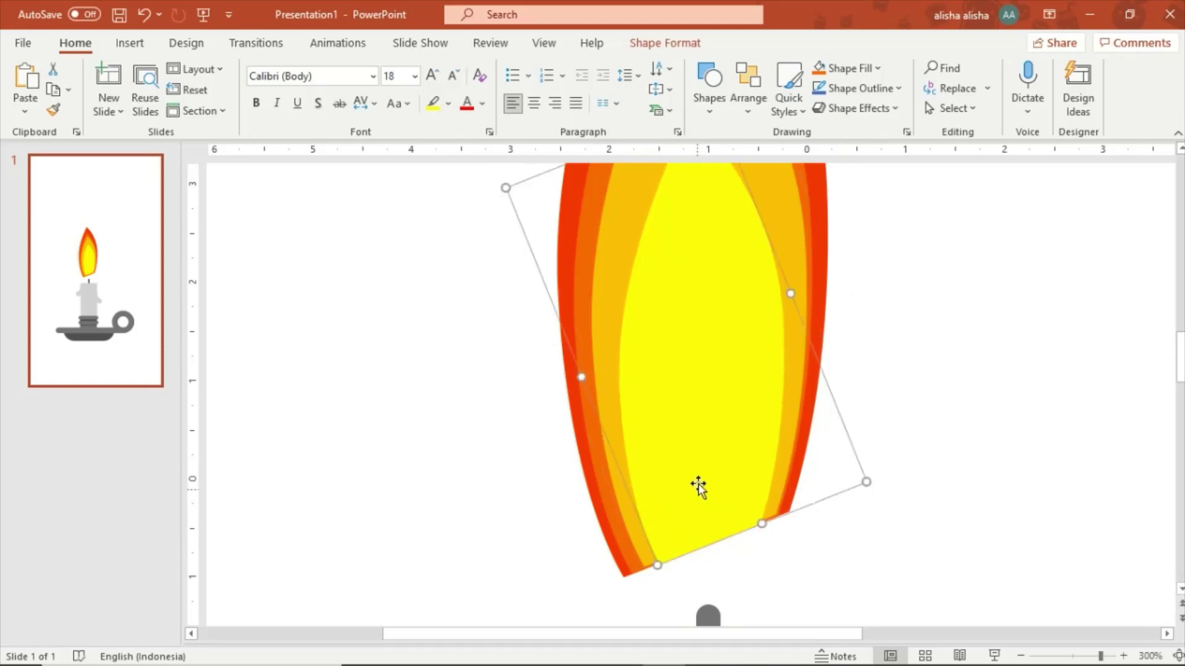
pyautogui.scroll(-5, 892, 419)
pyautogui.click(818, 301)
pyautogui.scroll(-3, 818, 302)
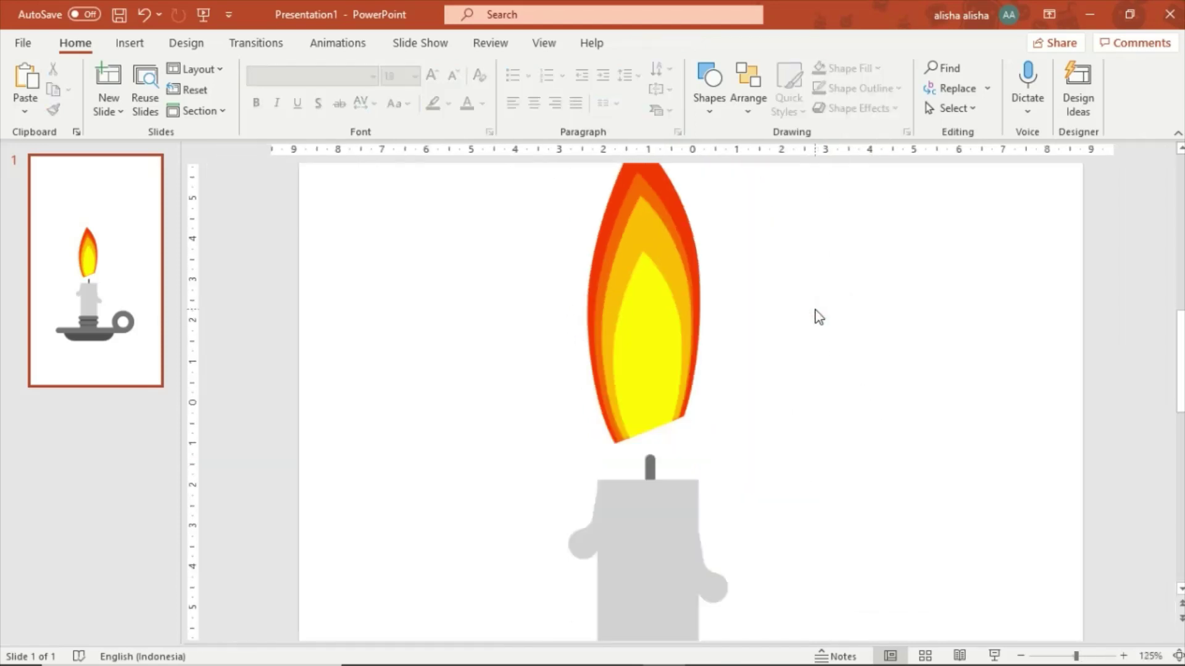
pyautogui.scroll(-3, 811, 315)
pyautogui.scroll(-1, 805, 324)
pyautogui.scroll(3, 803, 327)
pyautogui.scroll(2, 805, 329)
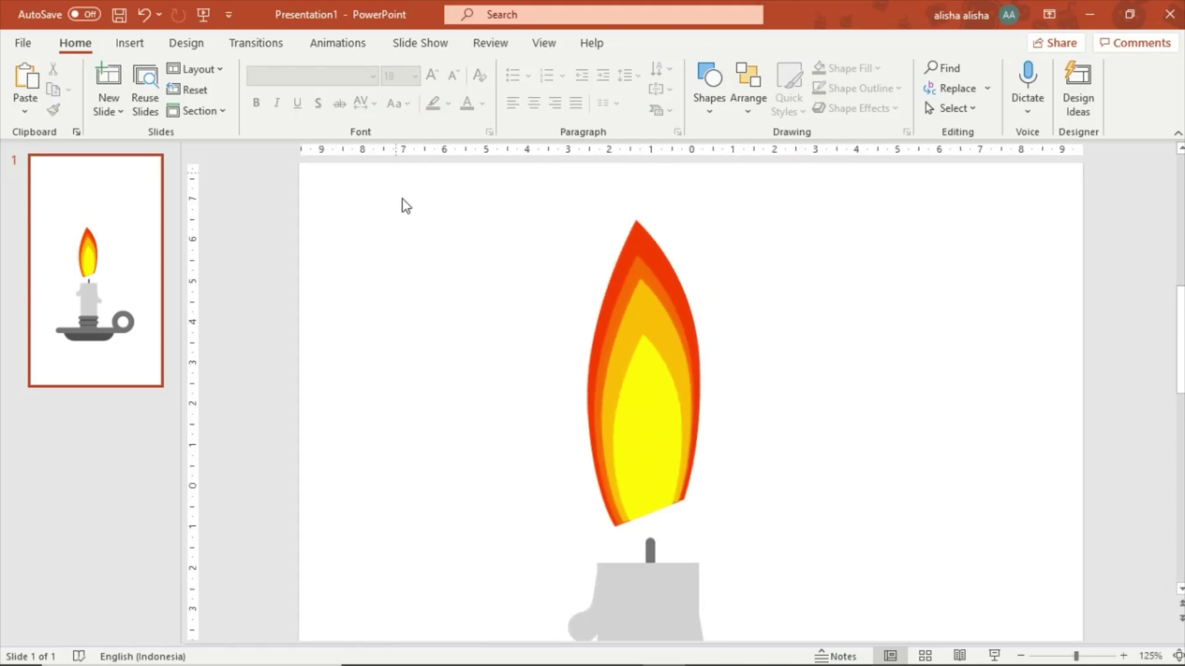
# Apply the Pulse emphasis animation to the inner yellow flame layer
pyautogui.click(351, 43)
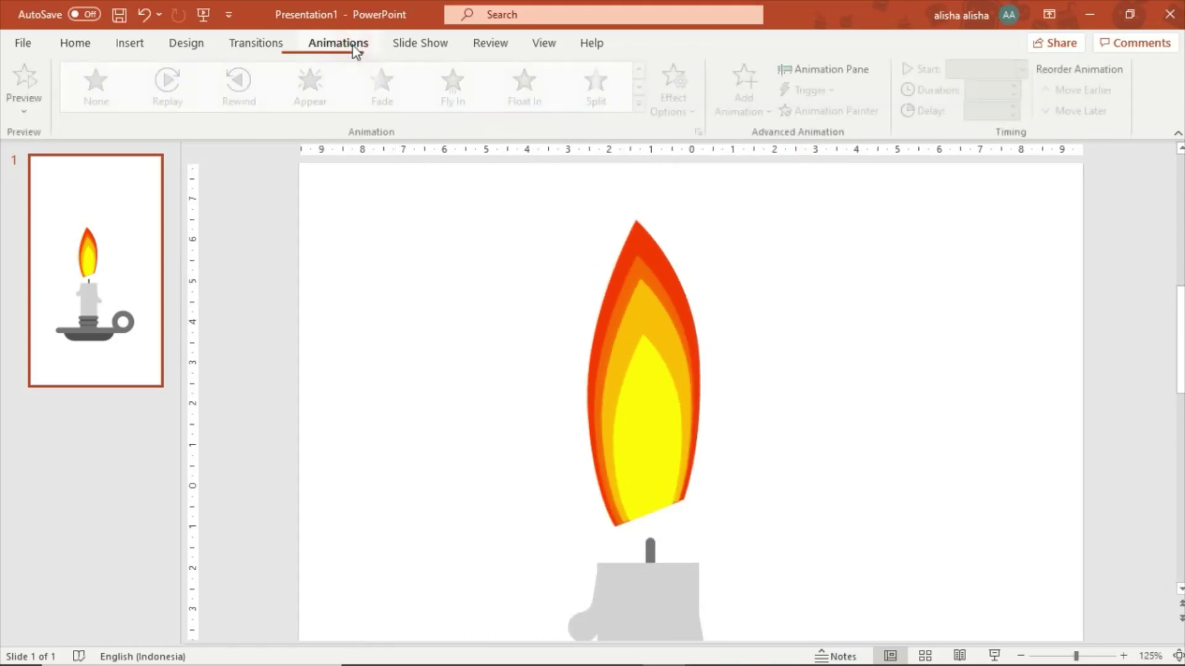
pyautogui.click(822, 74)
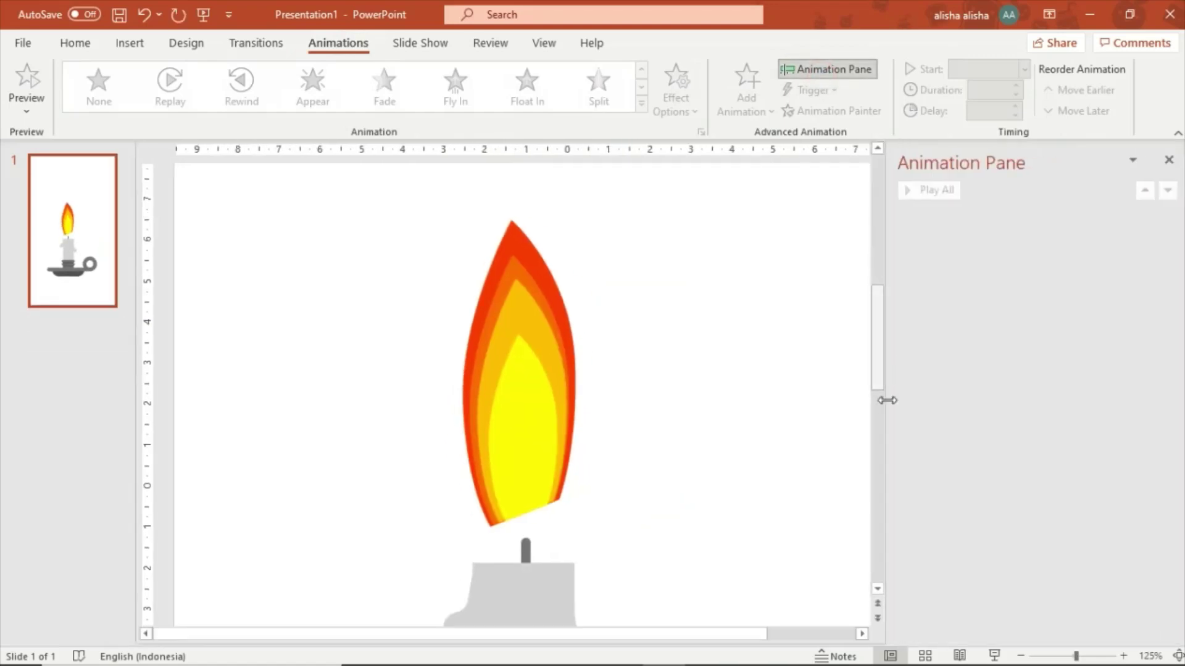
pyautogui.click(524, 452)
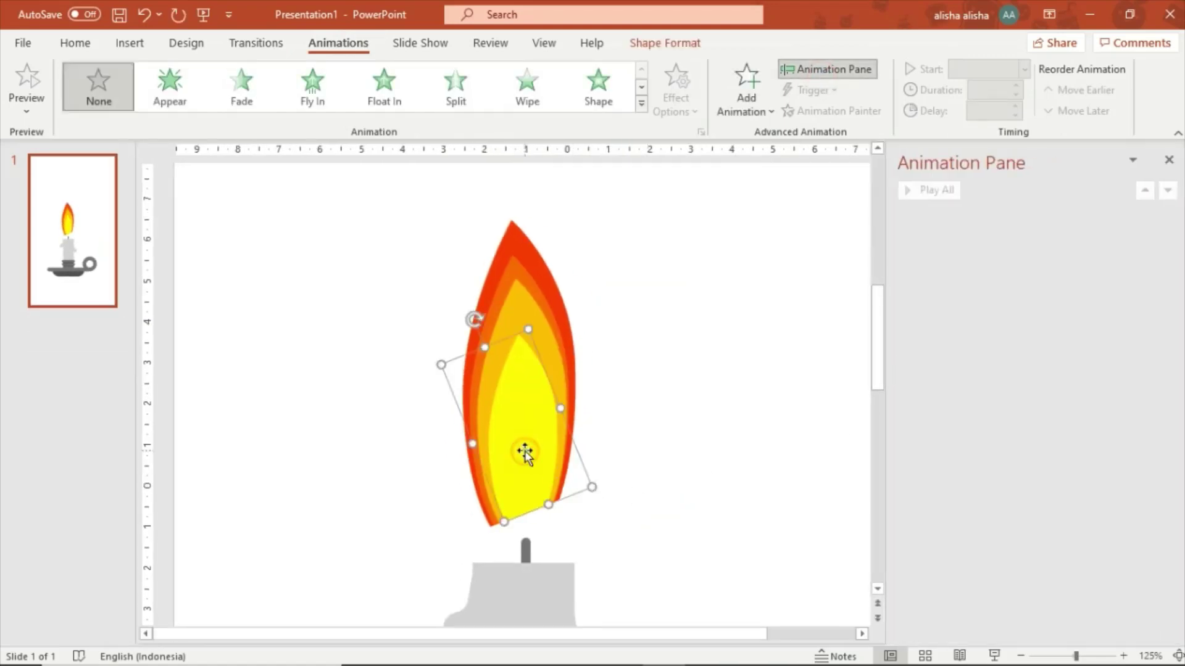
pyautogui.click(641, 106)
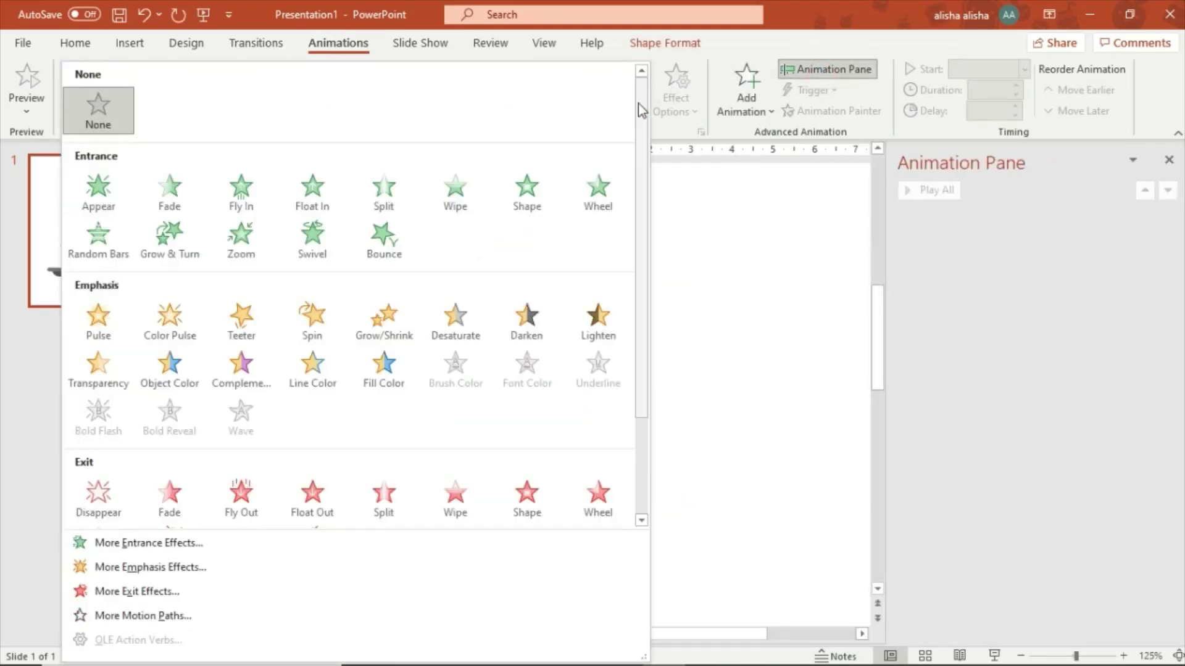
pyautogui.click(97, 339)
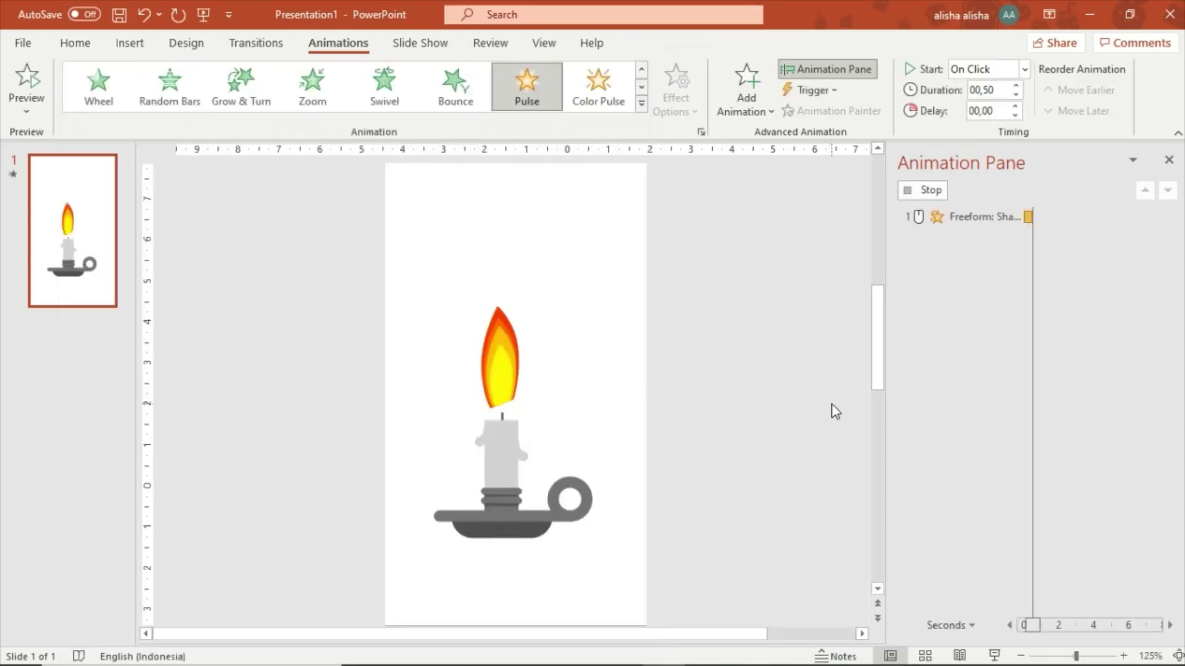
pyautogui.scroll(1, 457, 380)
pyautogui.scroll(1, 457, 377)
pyautogui.scroll(1, 457, 377)
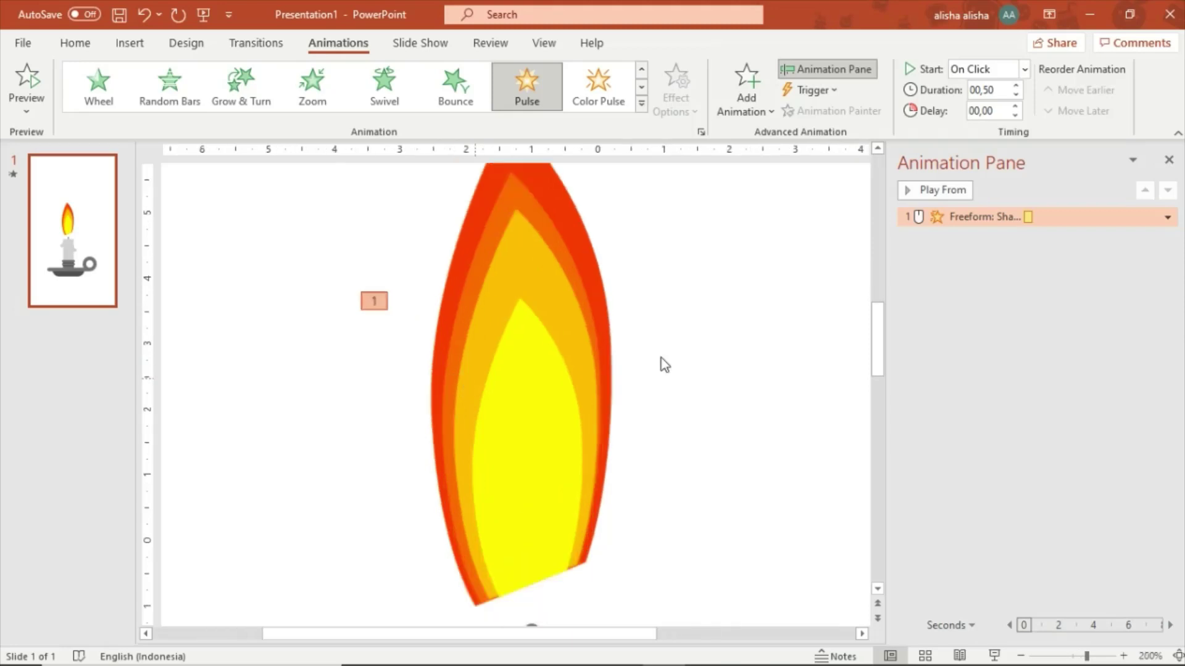
pyautogui.click(1006, 332)
# Set the Pulse to start With Previous, last 2 seconds and repeat Until End of Slide
pyautogui.click(979, 223)
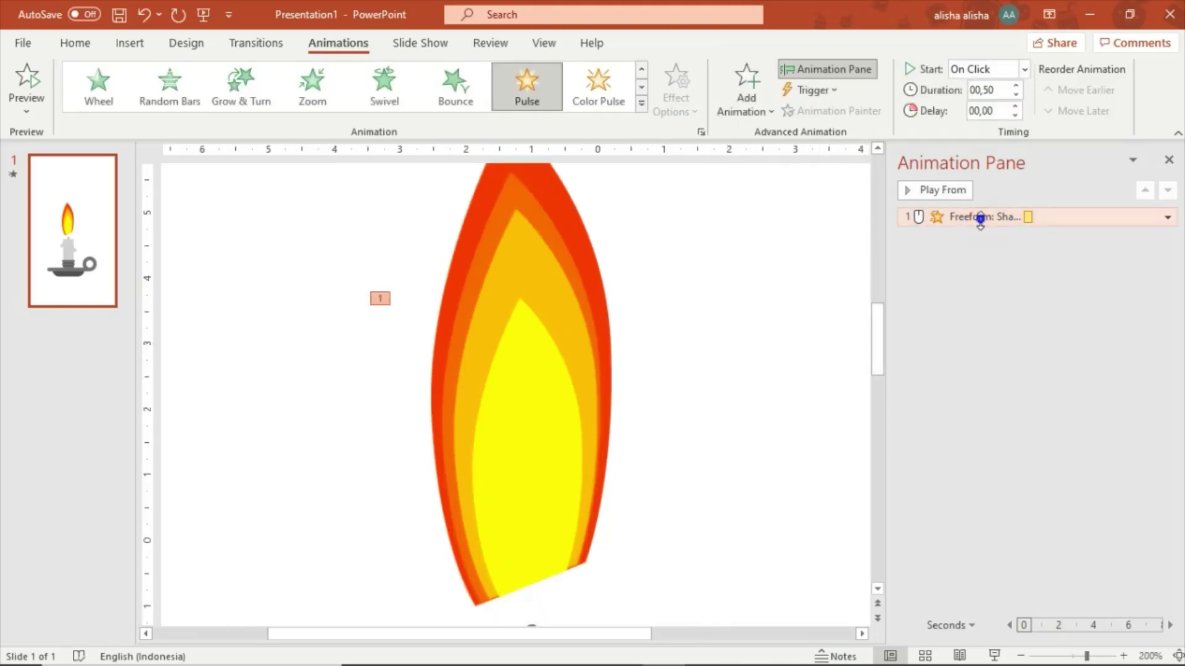
pyautogui.rightClick(983, 224)
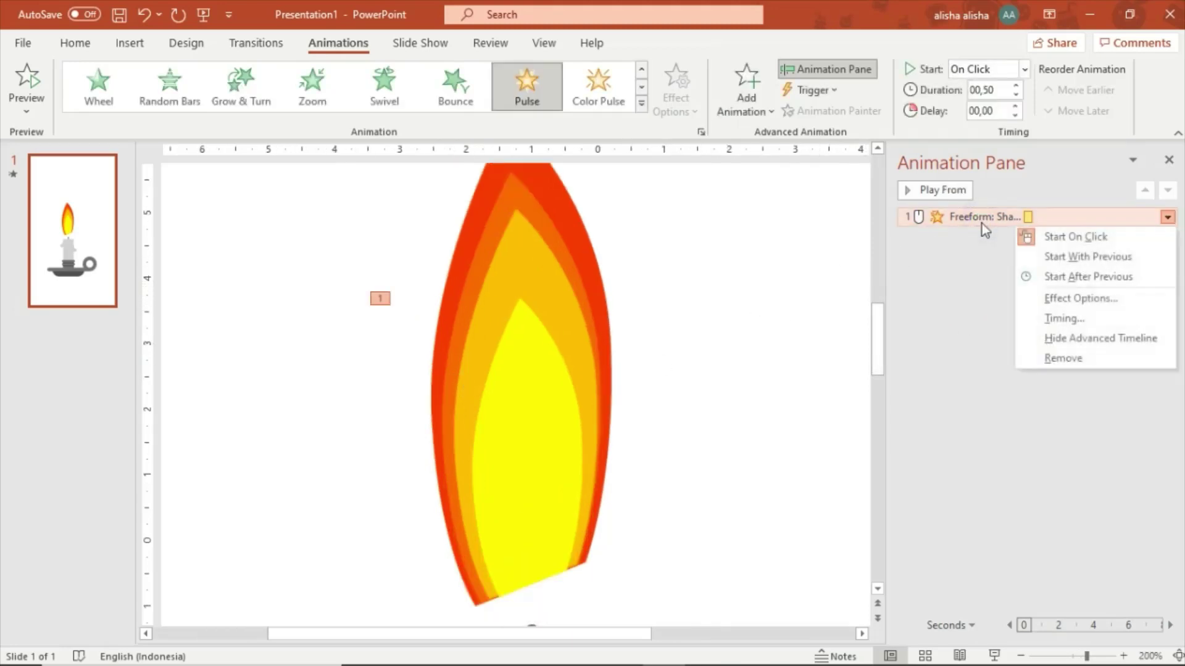
pyautogui.click(1071, 263)
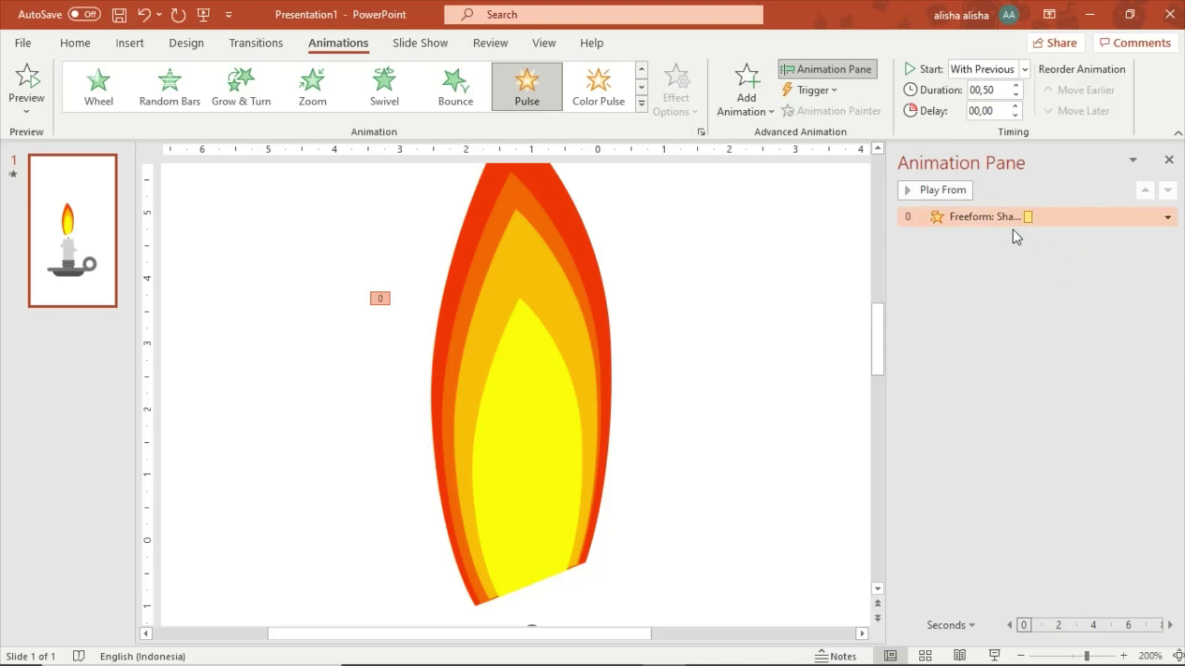
pyautogui.rightClick(994, 216)
pyautogui.click(1065, 317)
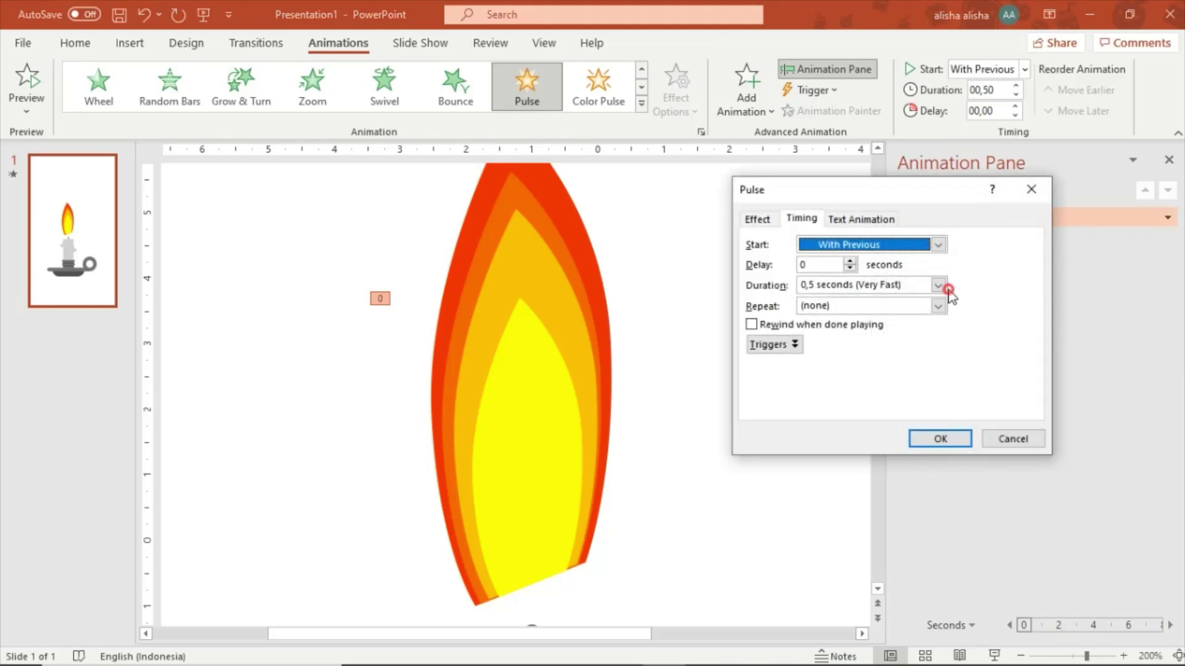
pyautogui.click(938, 285)
pyautogui.click(907, 335)
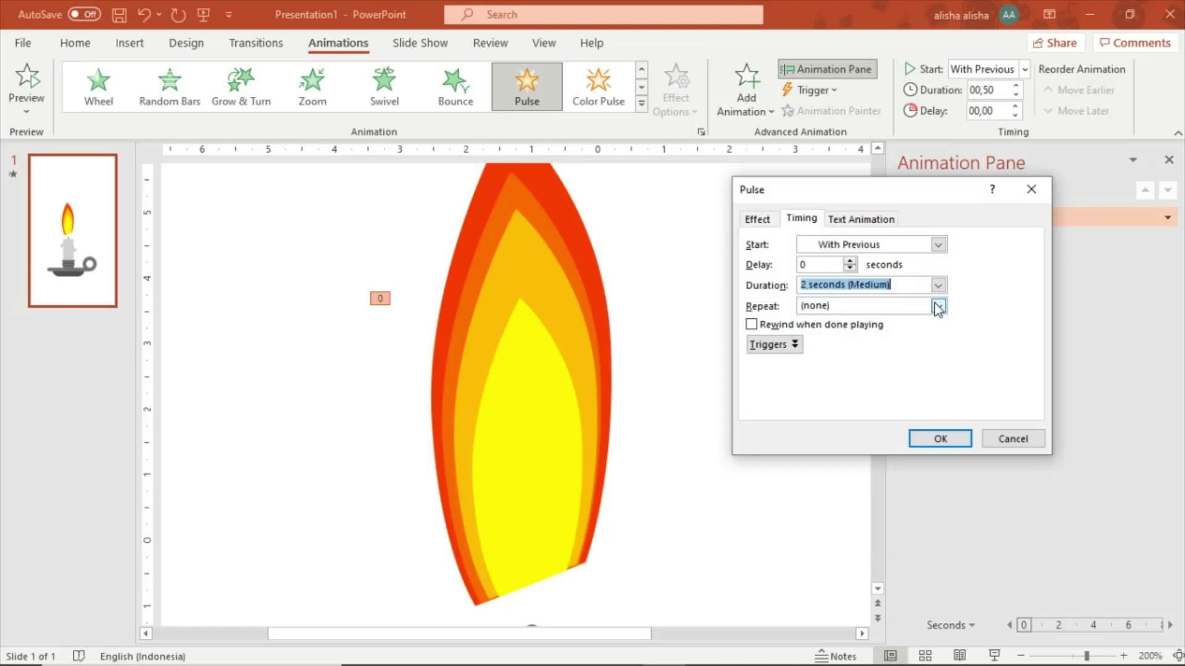
pyautogui.click(938, 307)
pyautogui.click(890, 404)
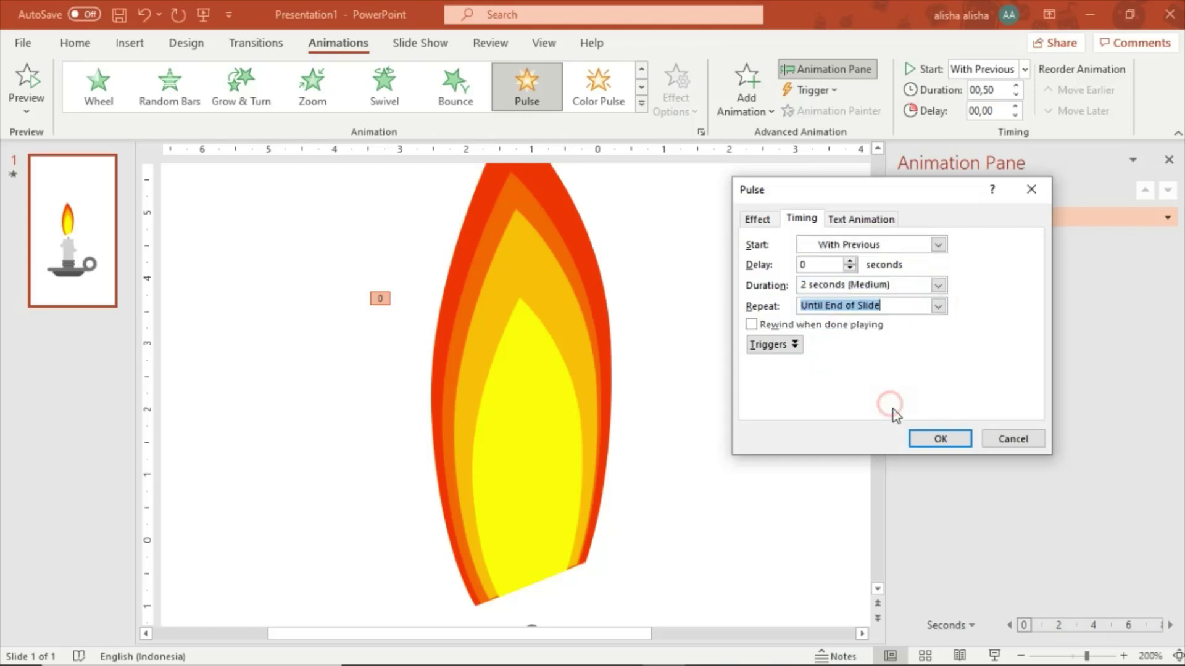
pyautogui.click(938, 439)
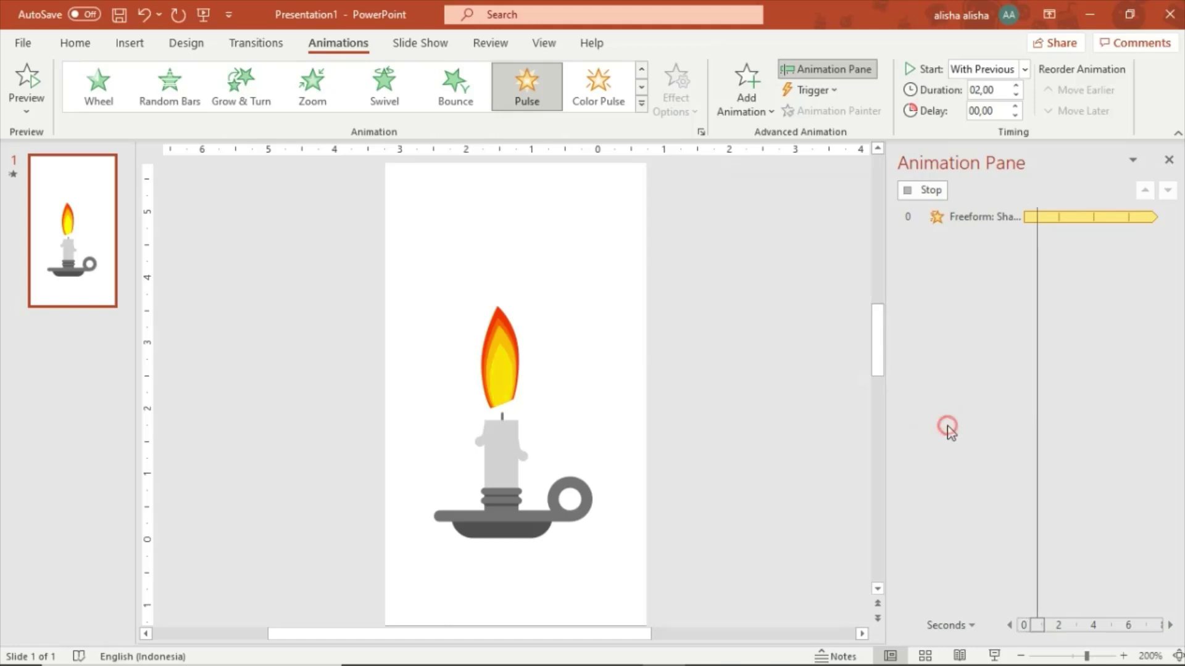
pyautogui.click(947, 426)
pyautogui.click(514, 258)
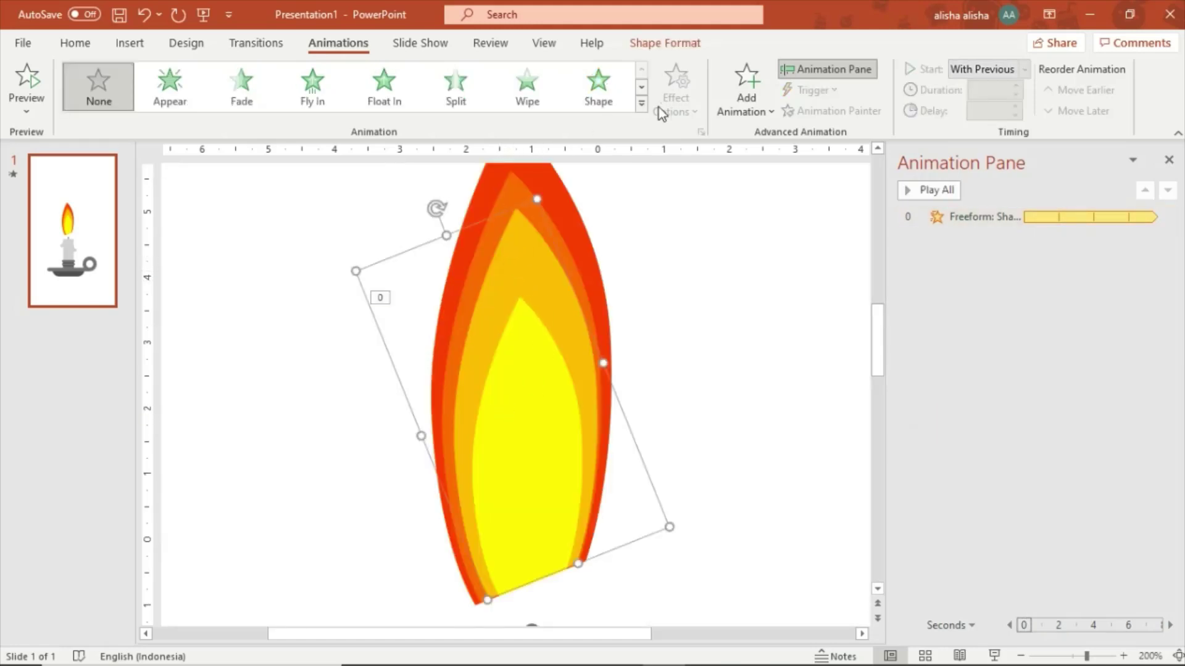
# Give the second flame layer a Pulse: With Previous, 2 seconds, repeating Until End of Slide
pyautogui.click(642, 105)
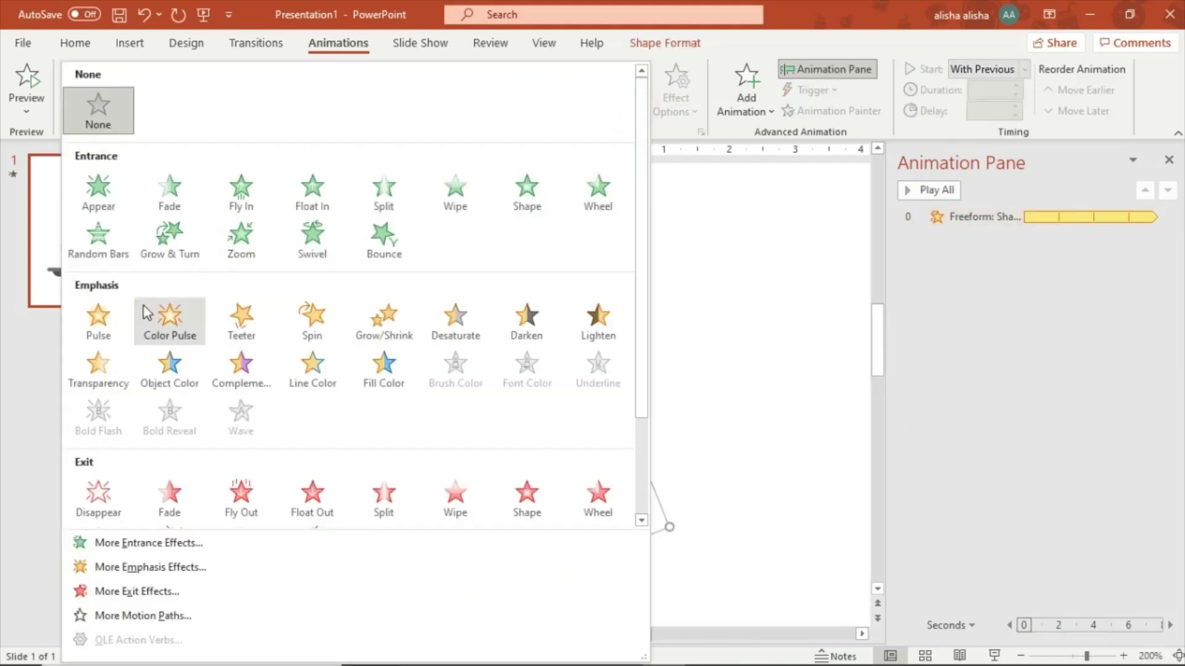
pyautogui.click(99, 318)
pyautogui.click(973, 382)
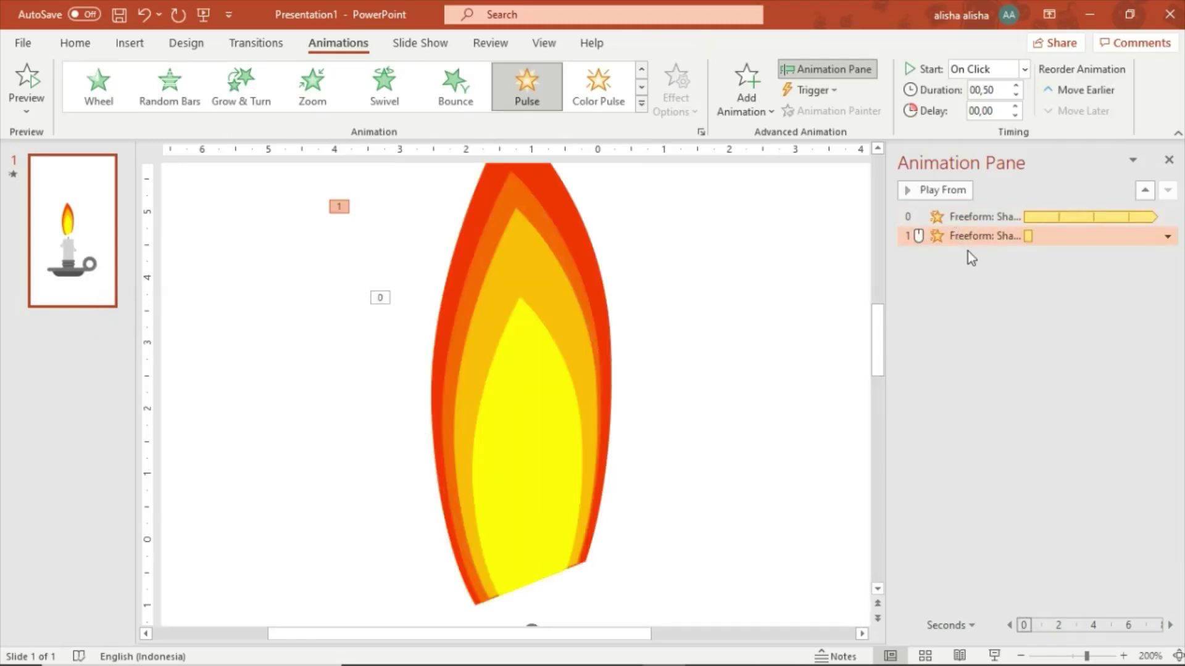
pyautogui.rightClick(964, 234)
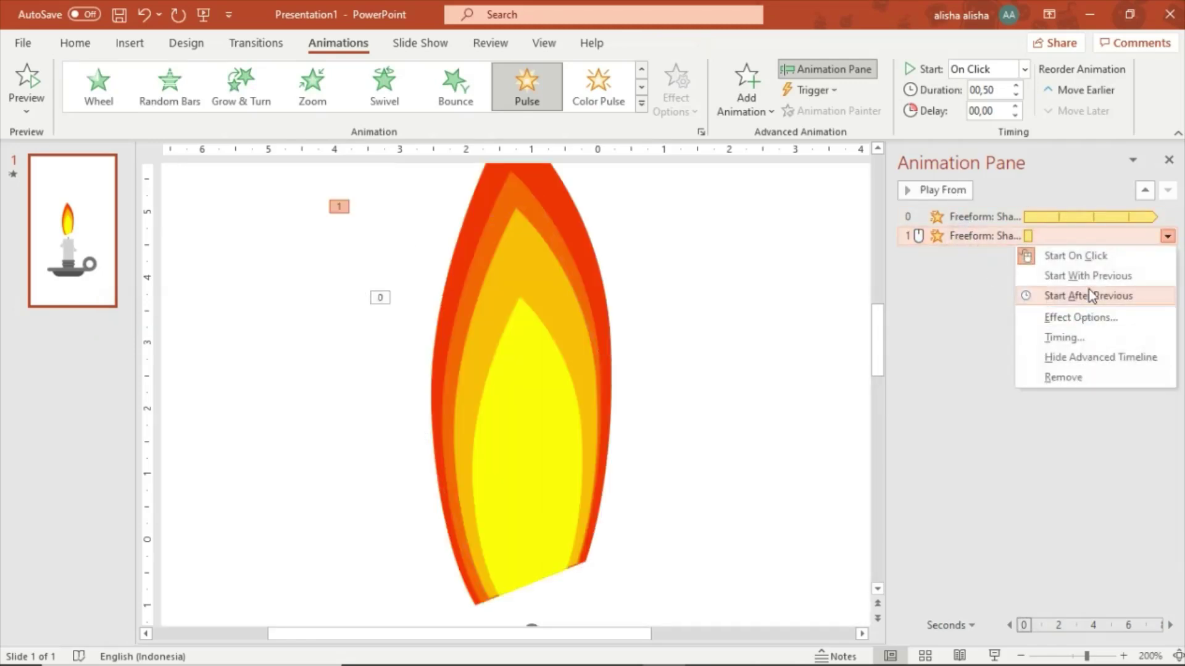
pyautogui.click(1088, 276)
pyautogui.rightClick(986, 238)
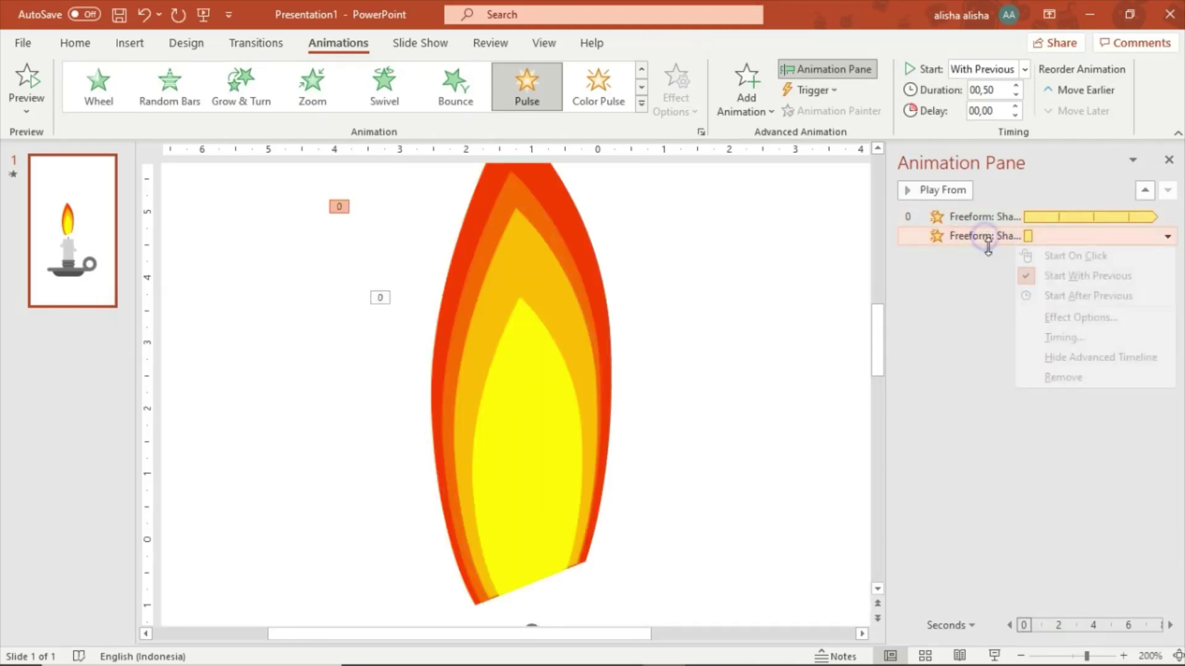
pyautogui.click(1061, 338)
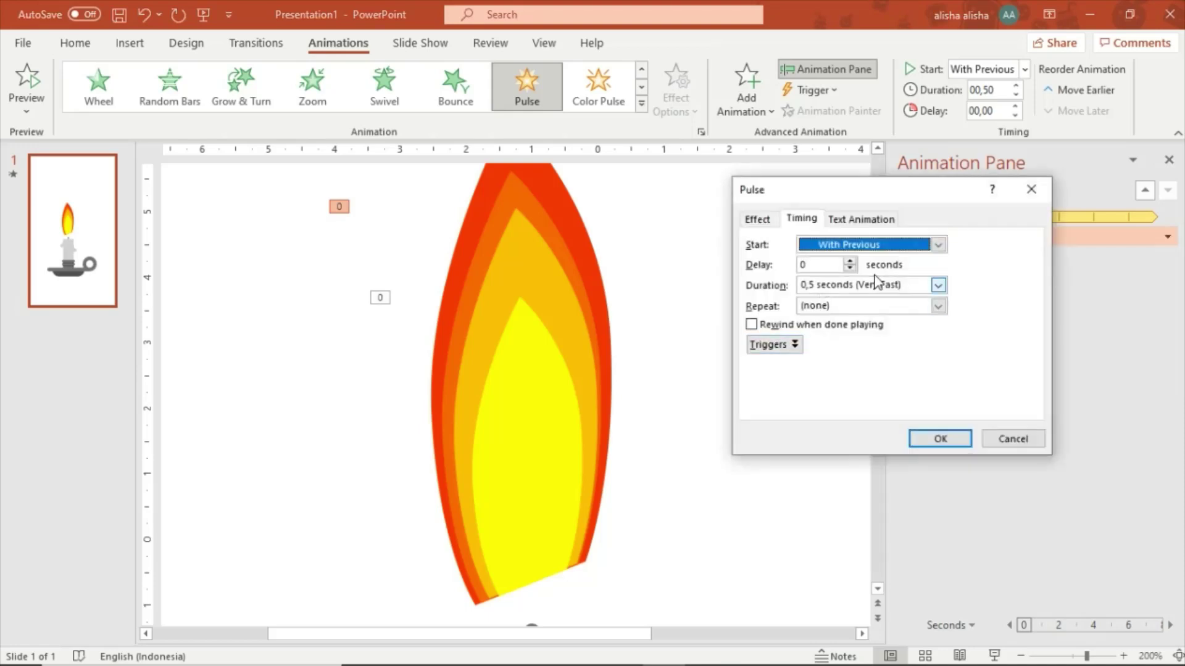
pyautogui.click(937, 286)
pyautogui.click(904, 339)
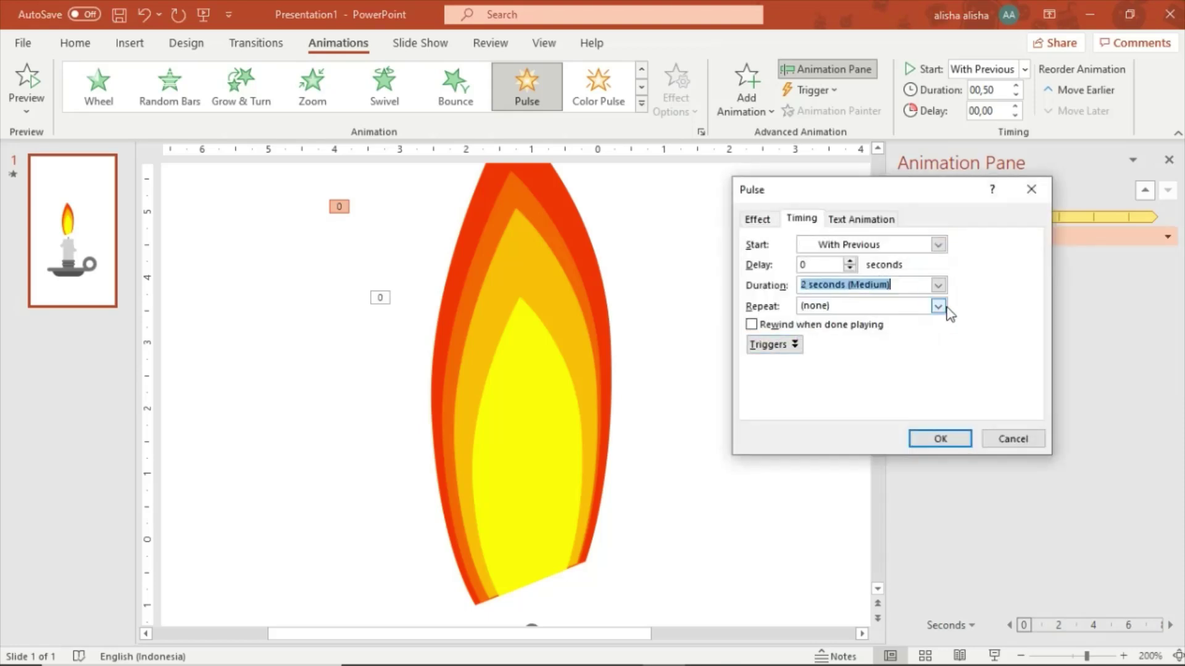
pyautogui.click(938, 306)
pyautogui.click(939, 439)
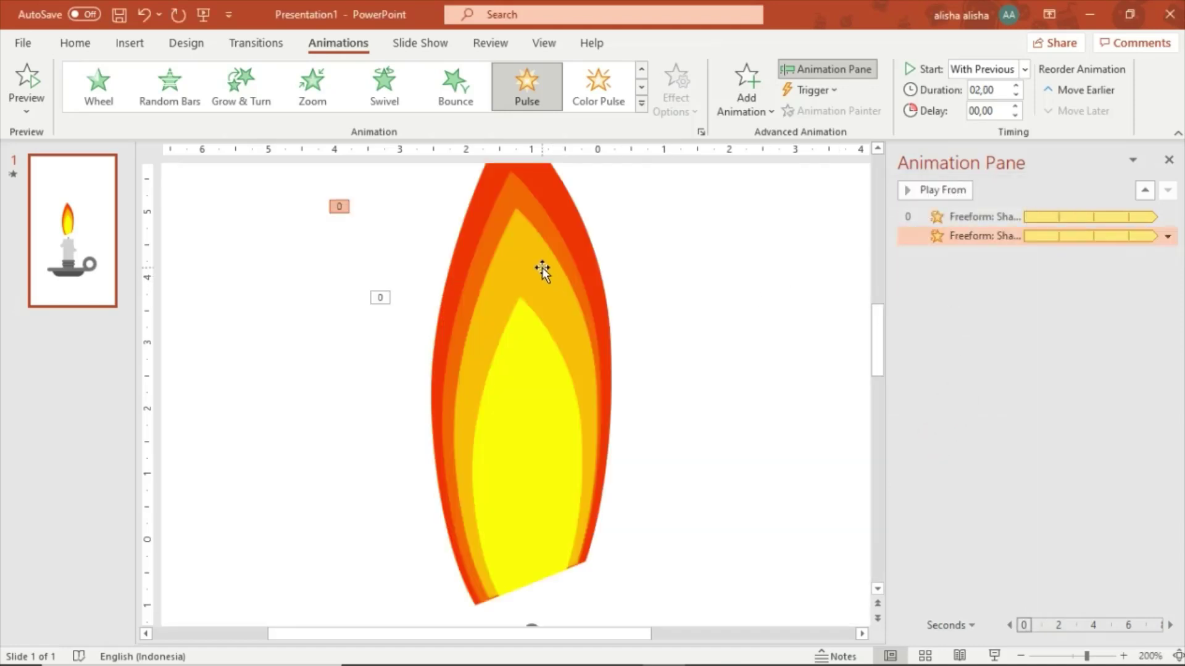
# Give the third flame layer a Pulse: With Previous, 2 seconds, repeating Until End of Slide
pyautogui.click(519, 197)
pyautogui.click(639, 108)
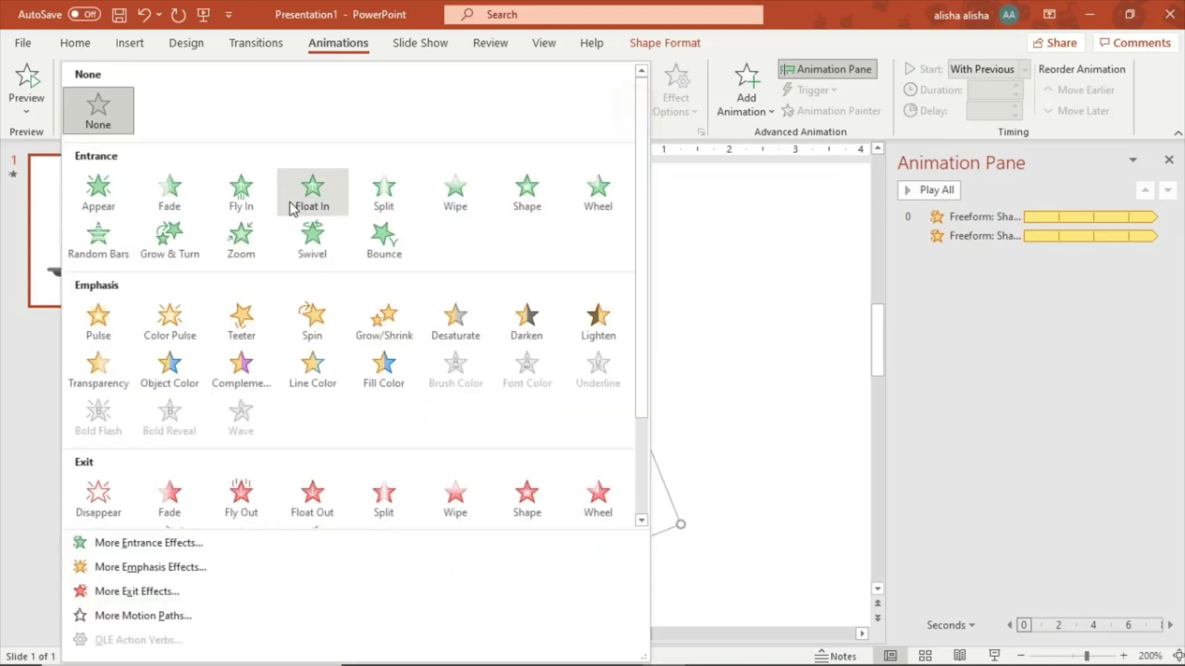
pyautogui.click(126, 327)
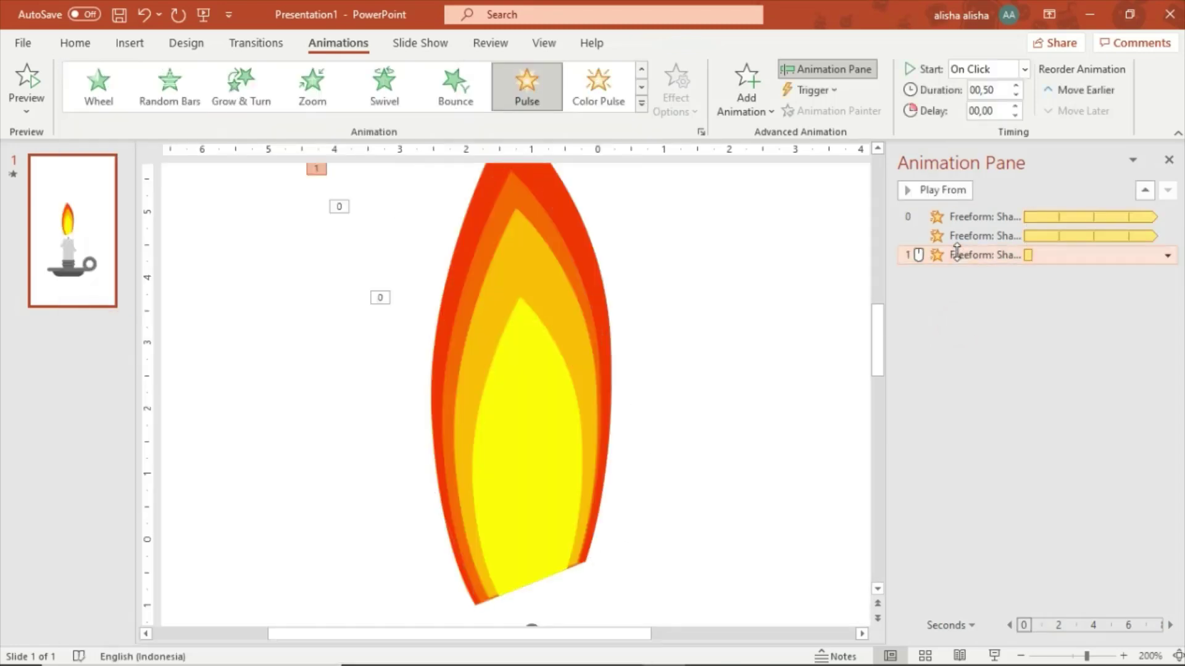
pyautogui.rightClick(957, 256)
pyautogui.click(1054, 295)
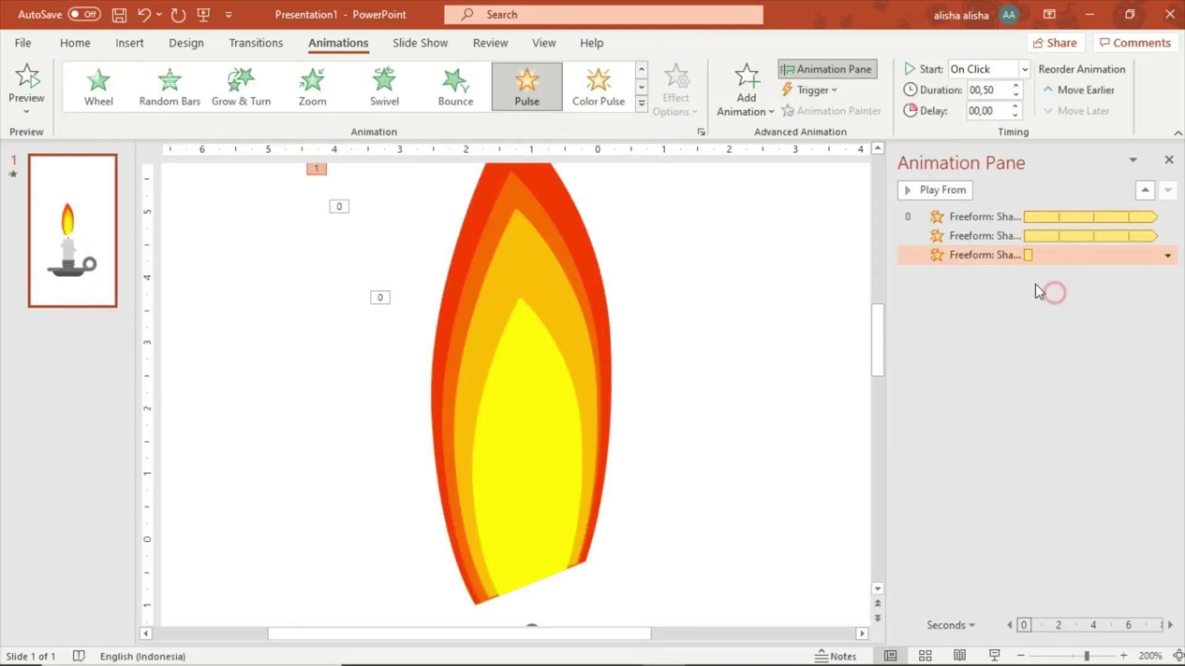
pyautogui.rightClick(1005, 255)
pyautogui.click(1068, 358)
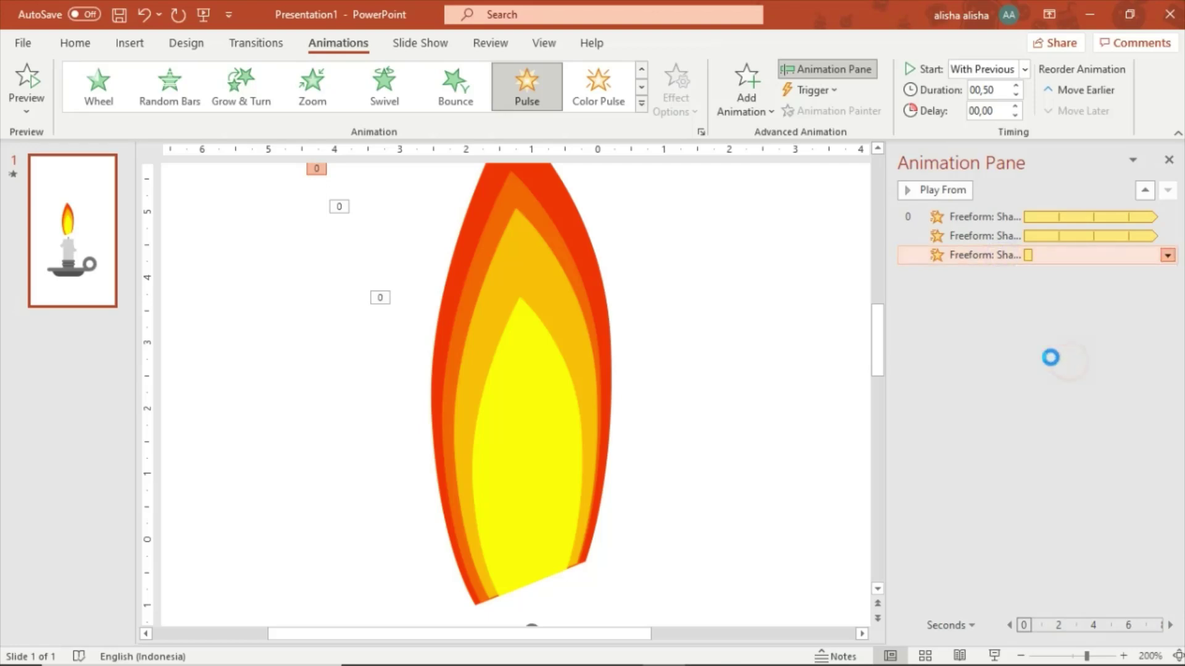
pyautogui.click(937, 285)
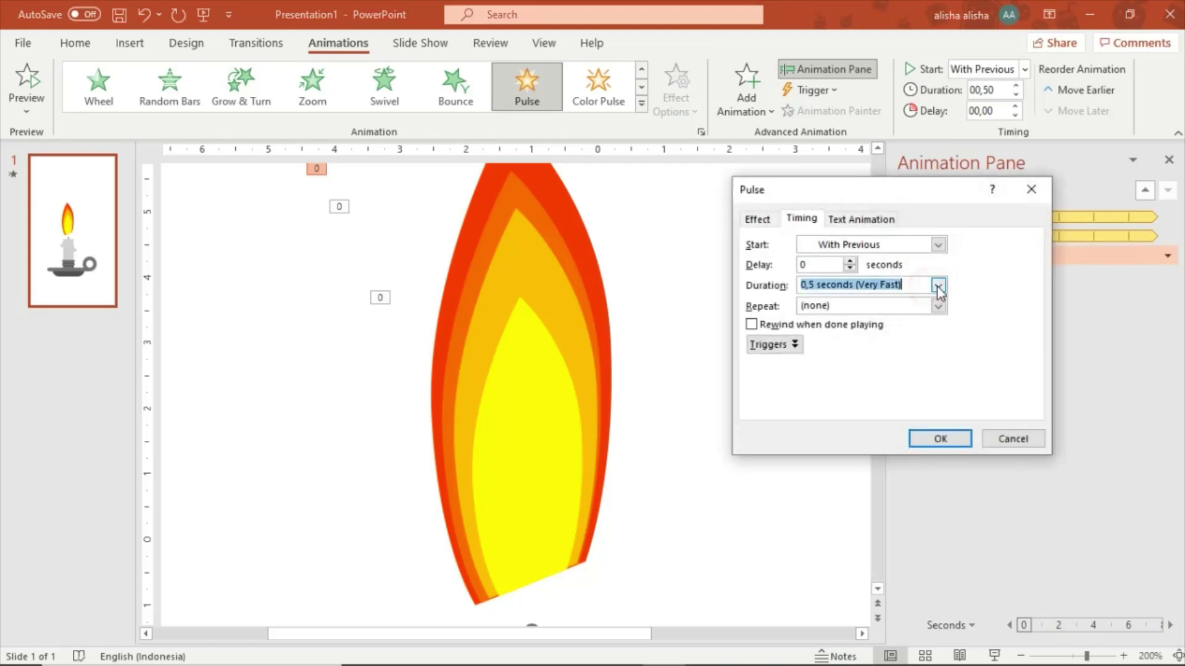
pyautogui.click(895, 336)
pyautogui.click(937, 307)
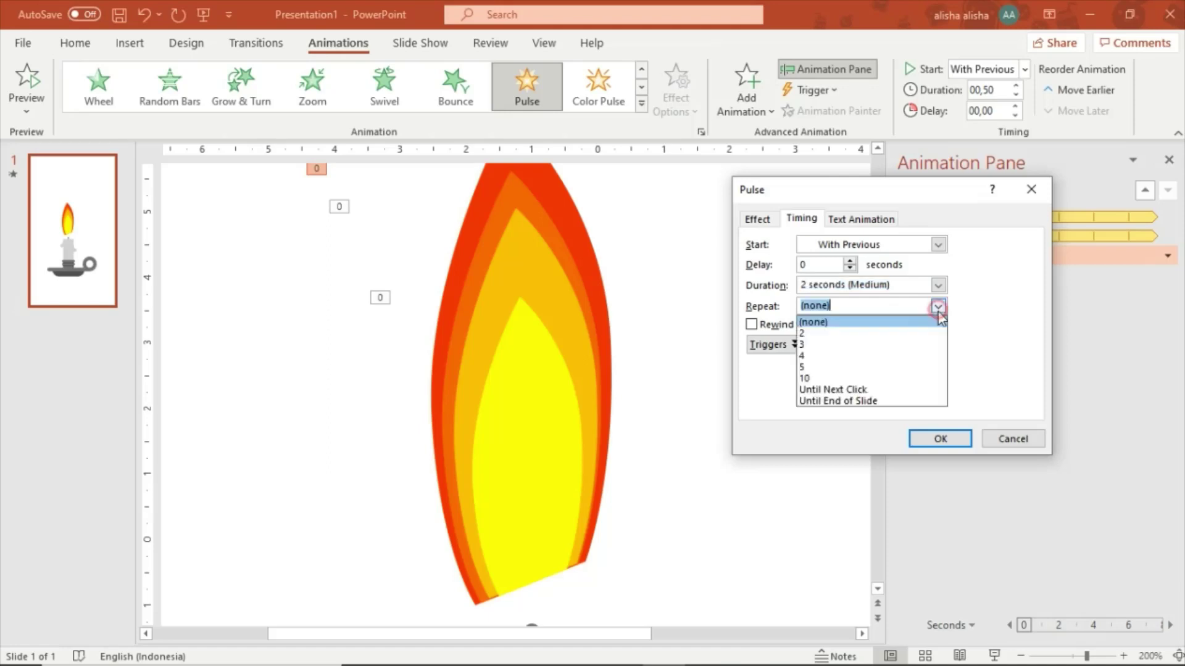
pyautogui.click(895, 401)
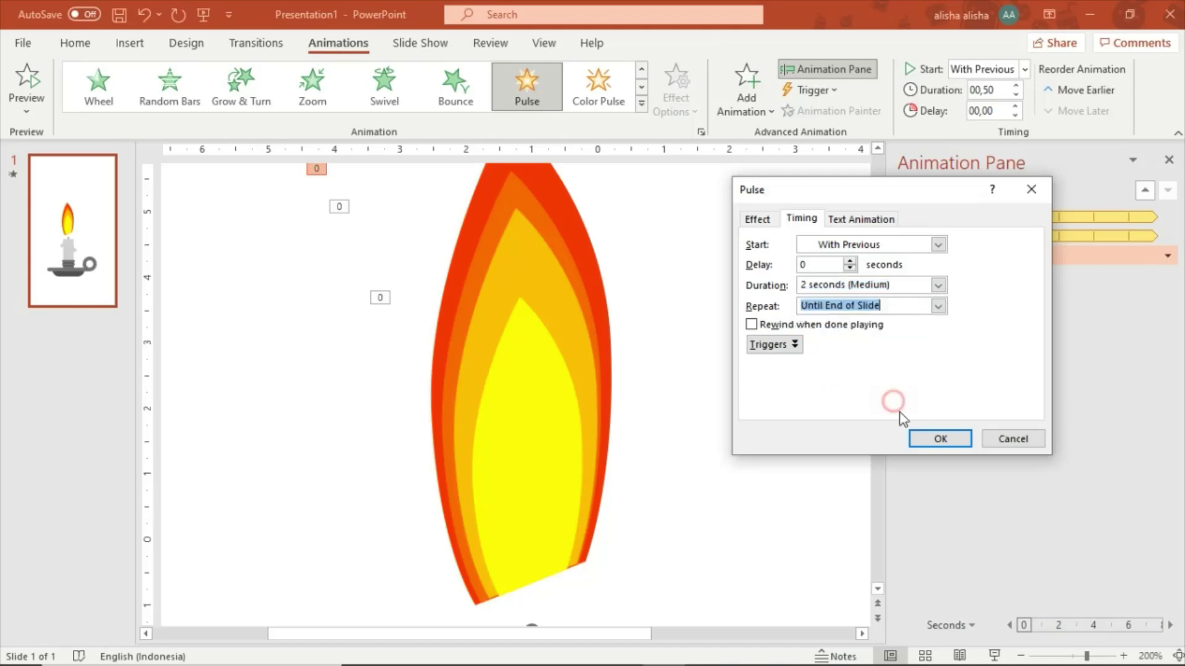
pyautogui.click(941, 439)
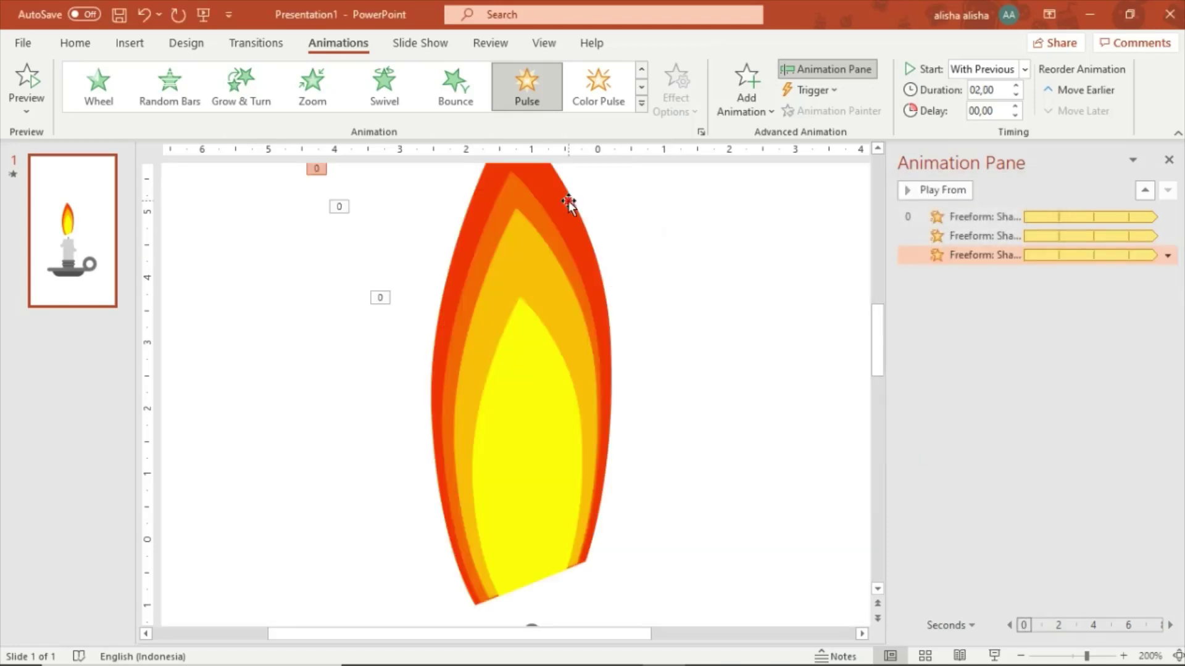
# Give the outer flame a matching Pulse: With Previous, 2 seconds, repeating Until End of Slide
pyautogui.click(569, 201)
pyautogui.scroll(2, 627, 167)
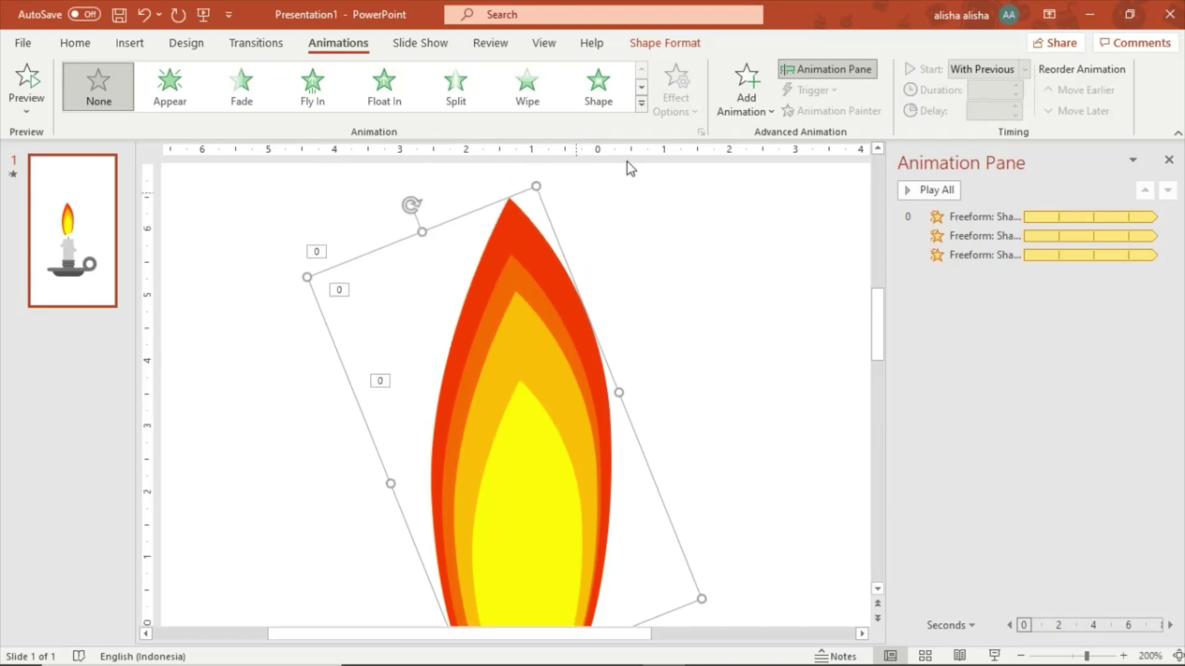
pyautogui.click(641, 105)
pyautogui.click(117, 324)
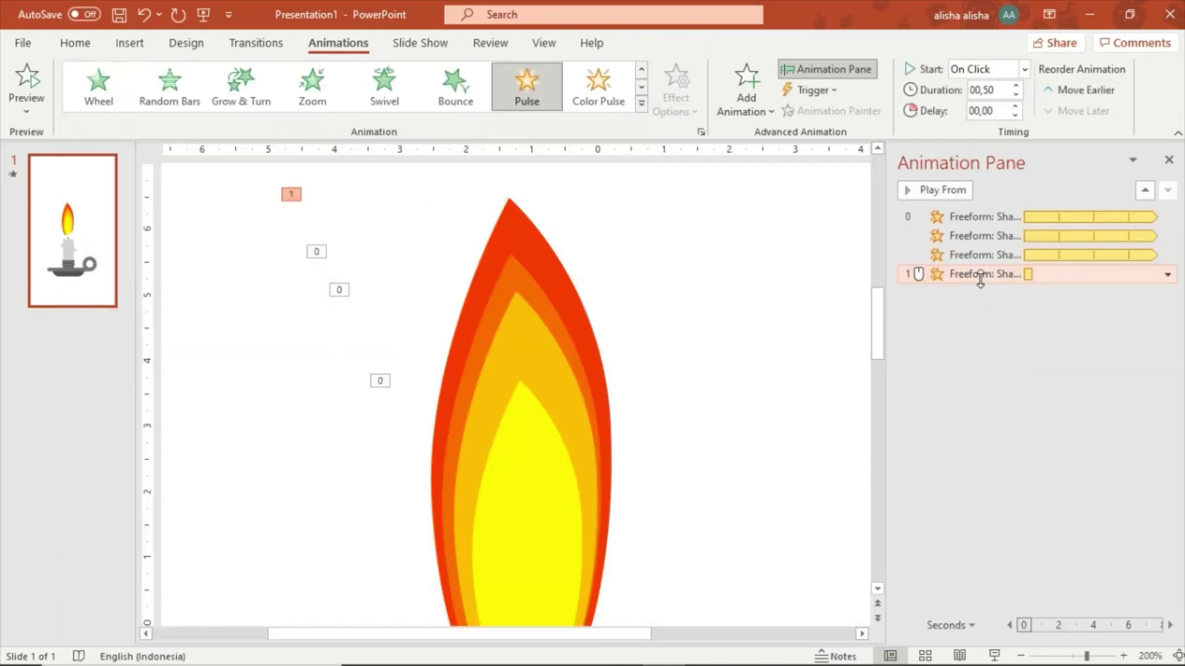
pyautogui.rightClick(979, 275)
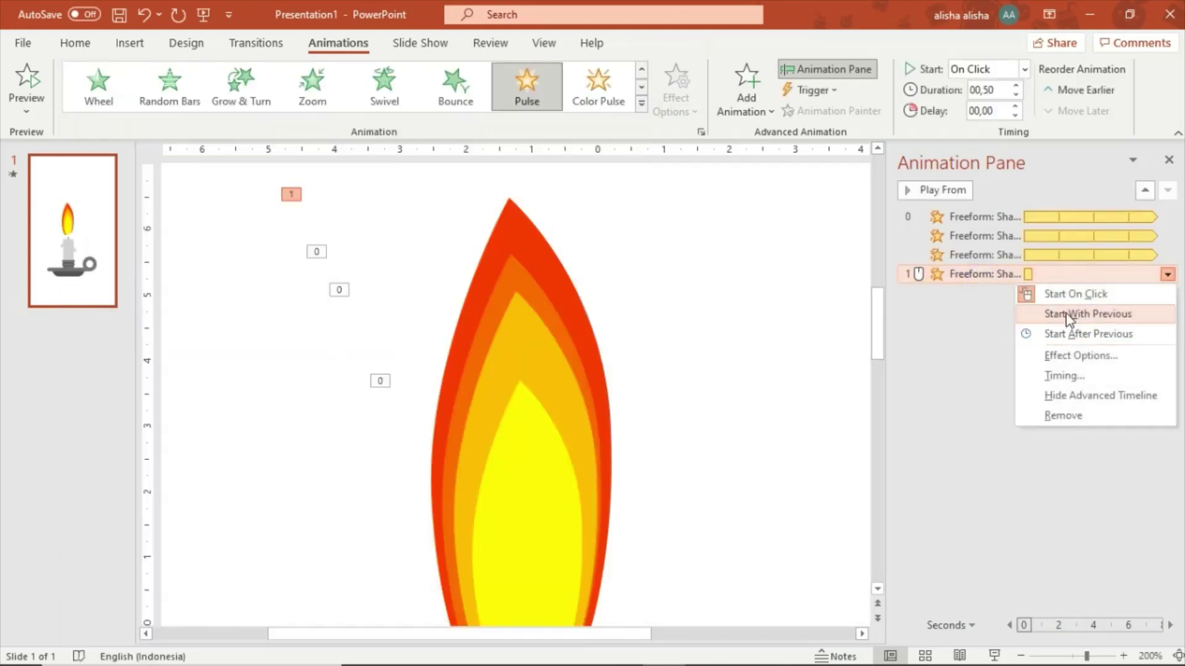
pyautogui.click(1067, 315)
pyautogui.rightClick(1000, 274)
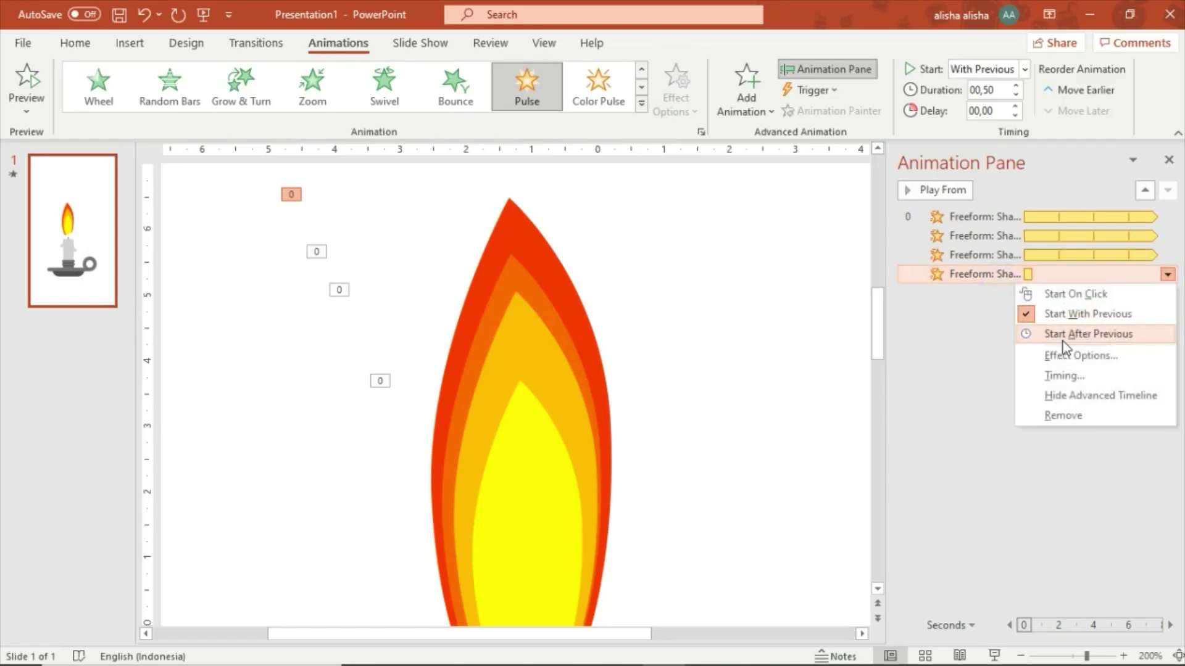
pyautogui.click(1072, 374)
pyautogui.click(937, 285)
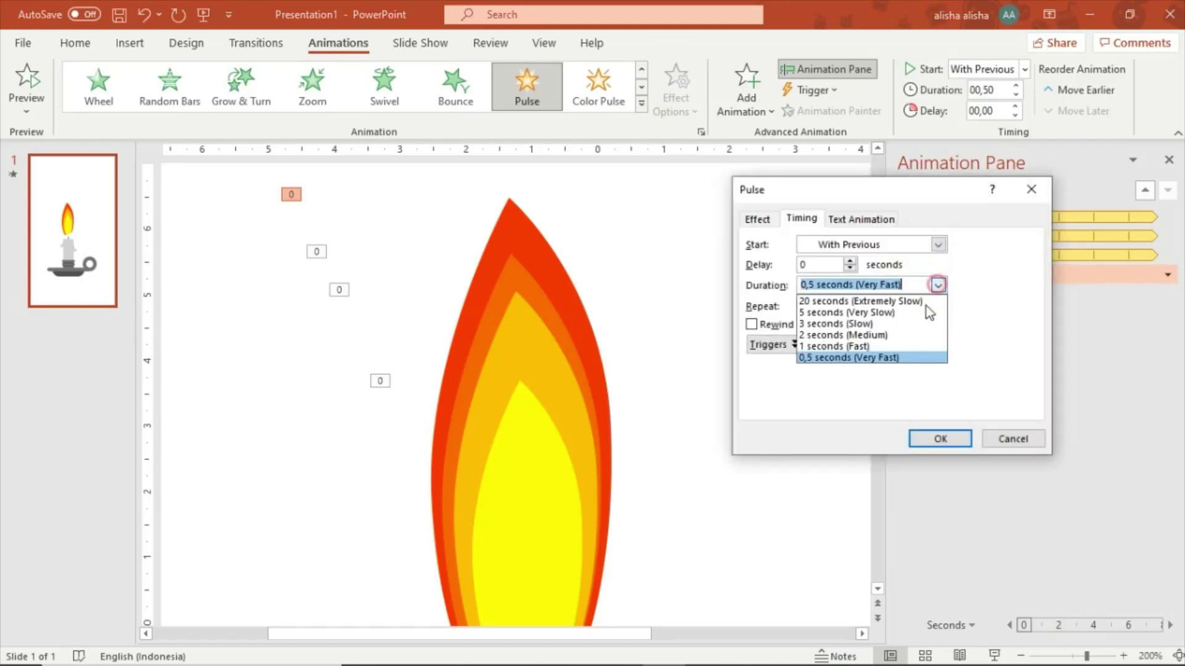
pyautogui.click(901, 333)
pyautogui.click(937, 305)
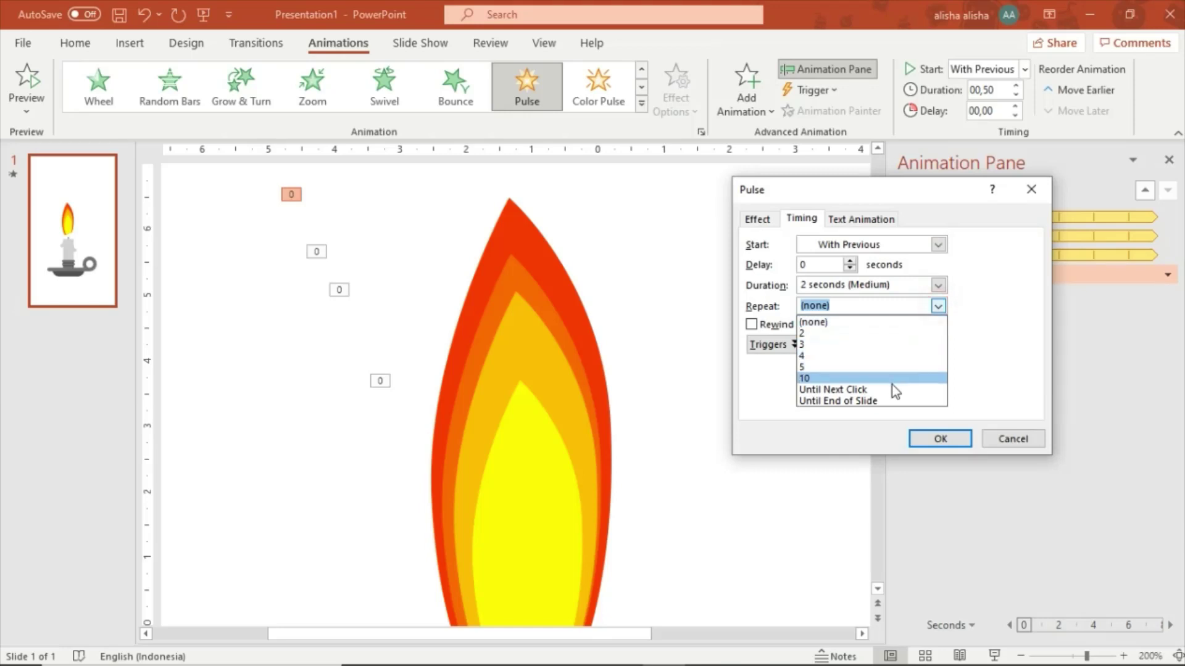
pyautogui.click(883, 400)
pyautogui.click(959, 447)
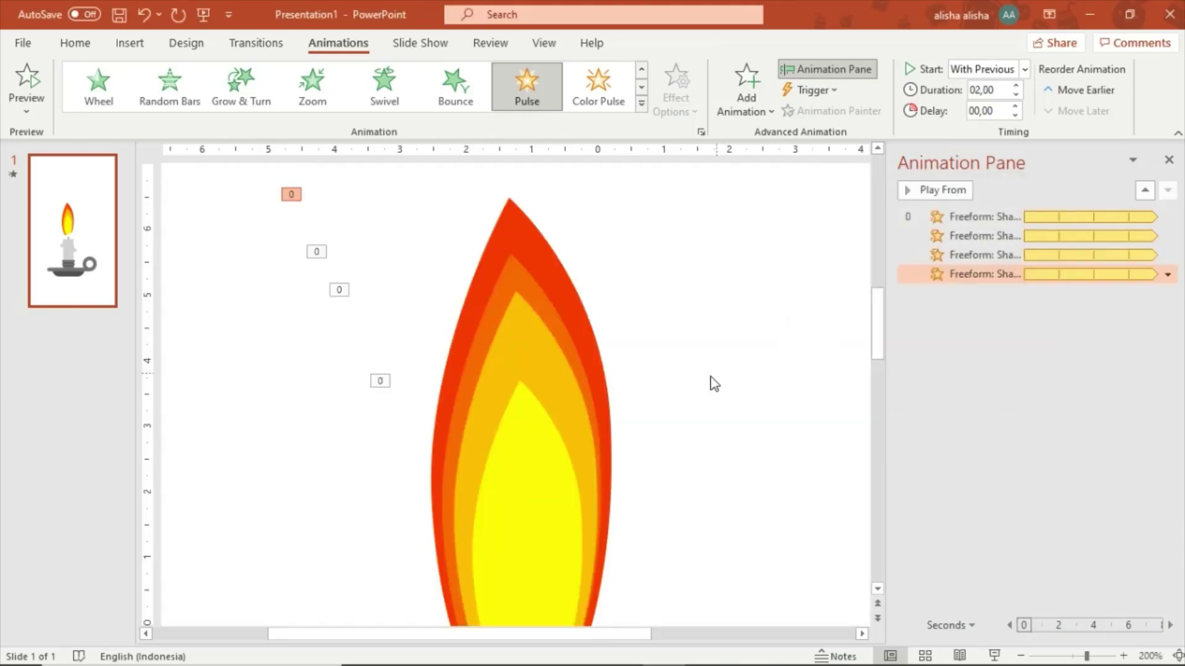
pyautogui.scroll(-3, 687, 381)
pyautogui.scroll(-2, 678, 395)
pyautogui.click(658, 395)
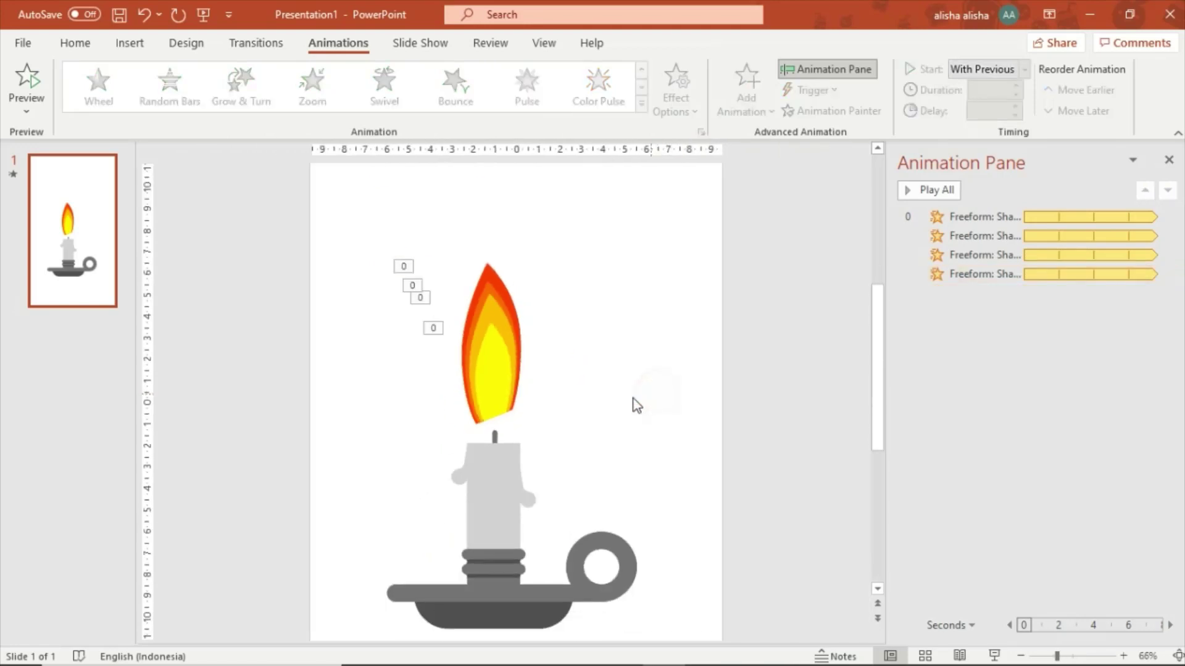
pyautogui.click(404, 46)
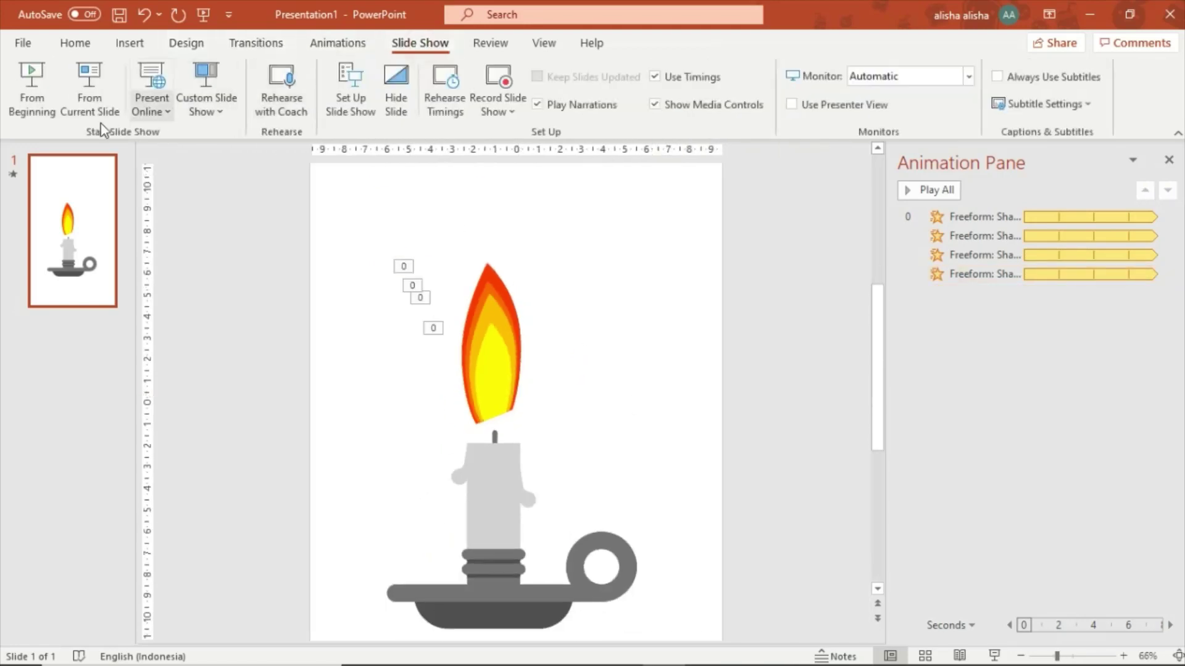
pyautogui.click(88, 98)
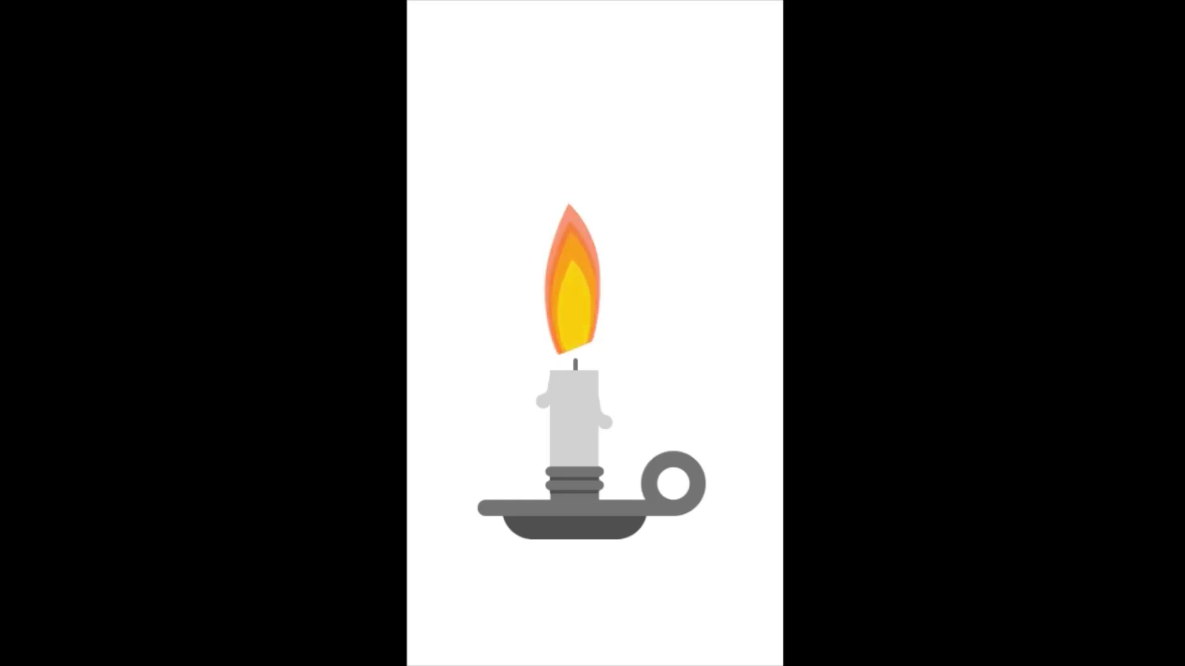
pyautogui.press('+')
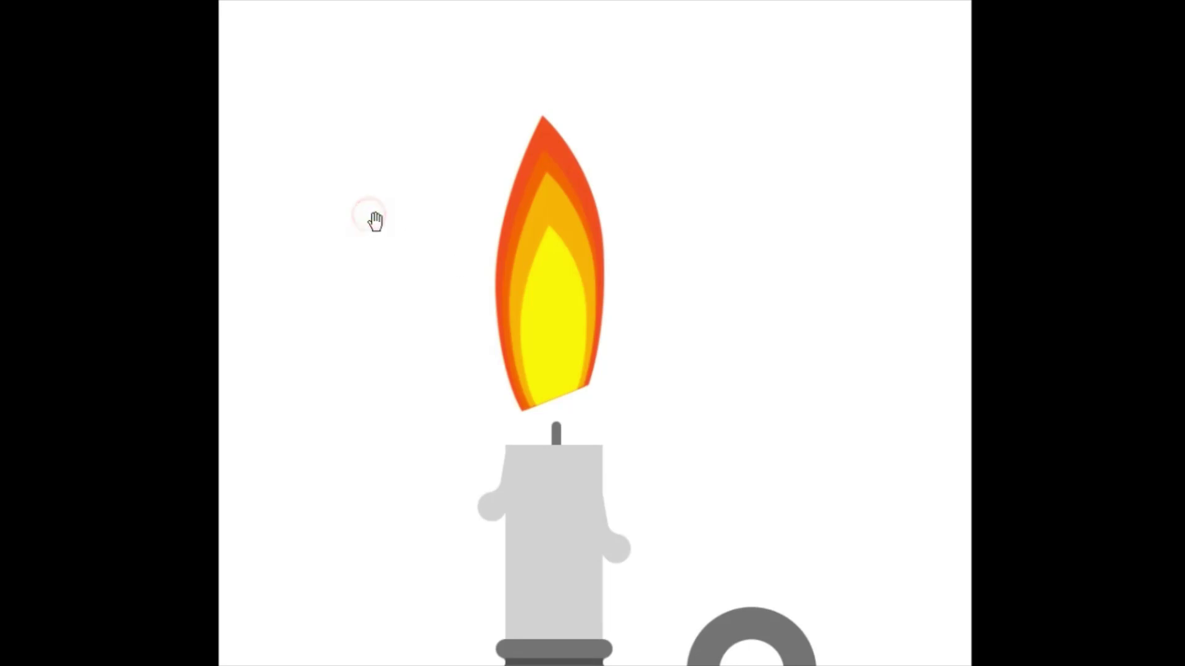
pyautogui.click(375, 221)
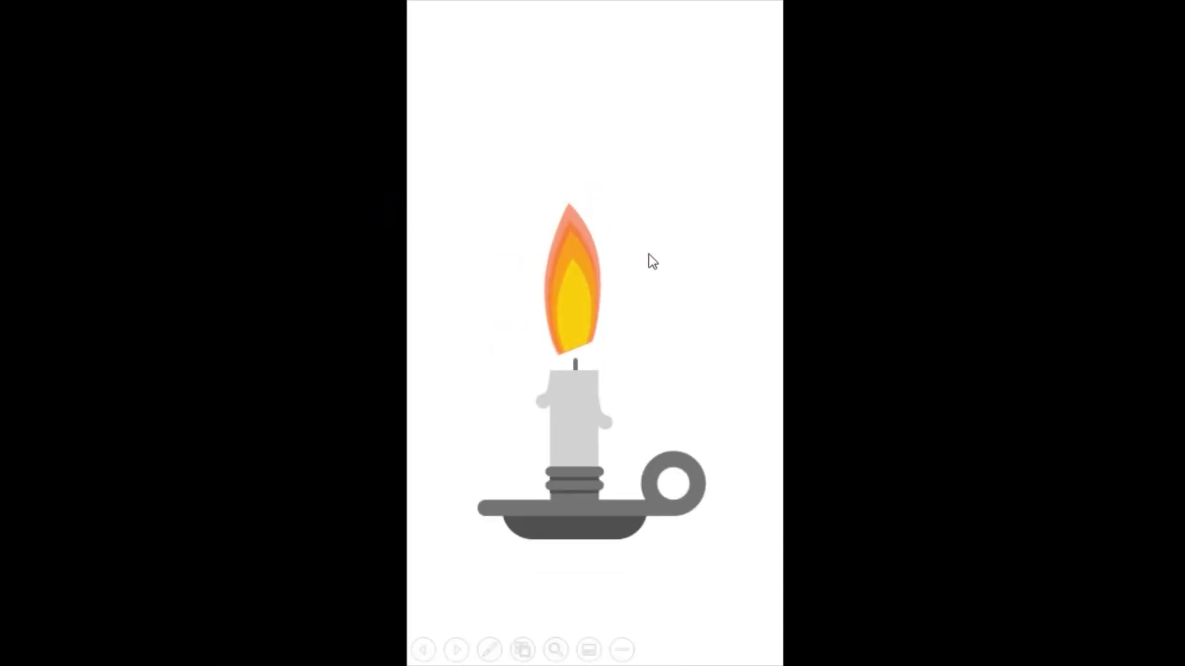
pyautogui.rightClick(639, 253)
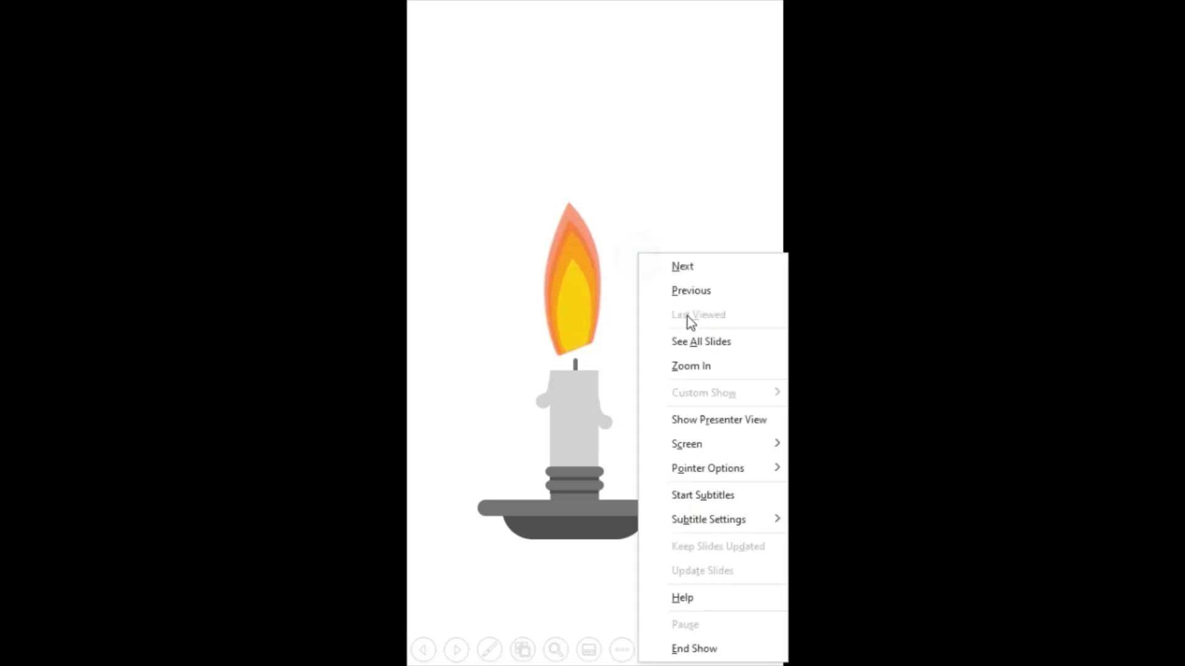
pyautogui.click(715, 648)
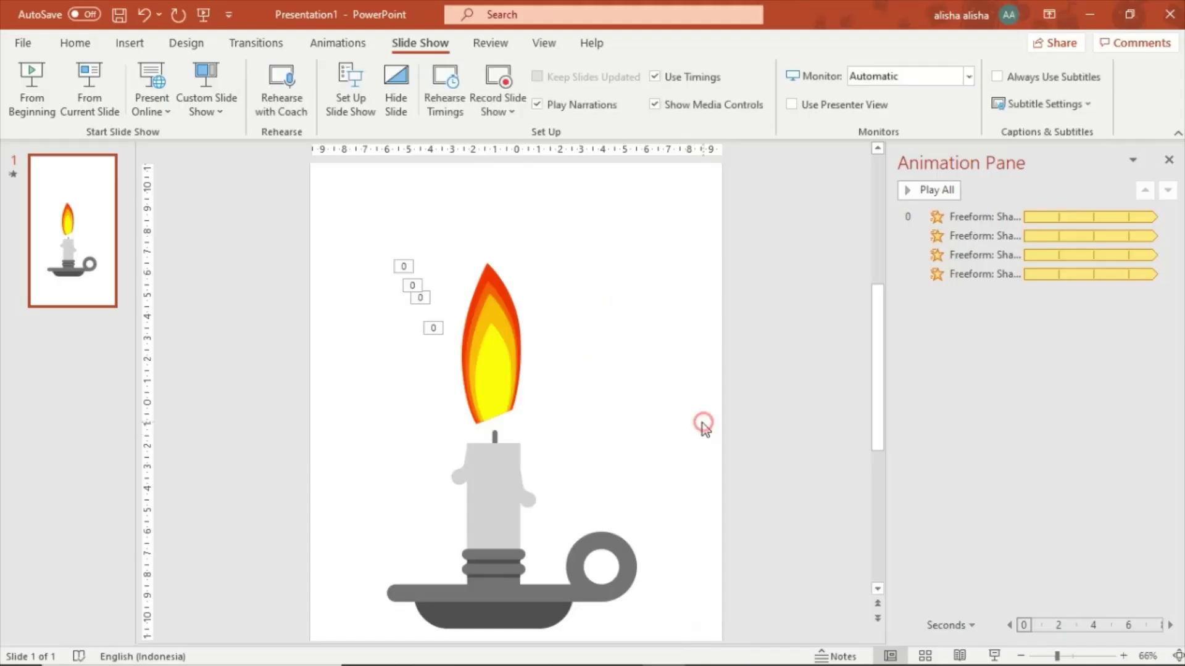
# Draw a large oval circle over the candle and flame
pyautogui.click(130, 45)
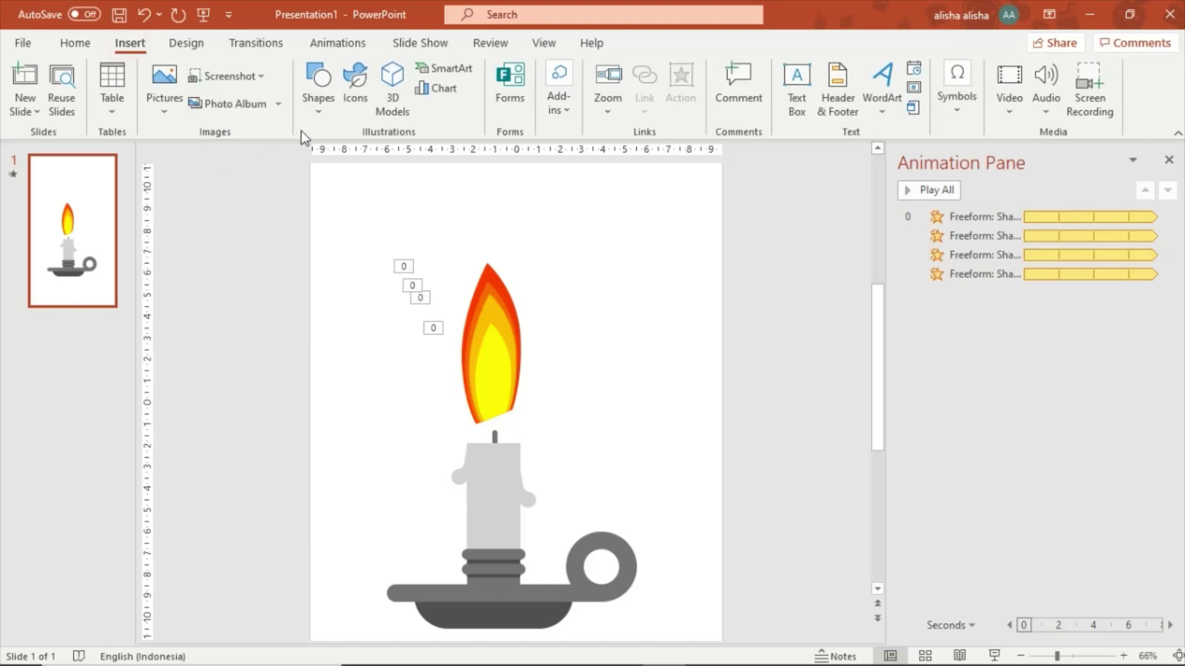
pyautogui.click(327, 116)
pyautogui.scroll(-1, 369, 173)
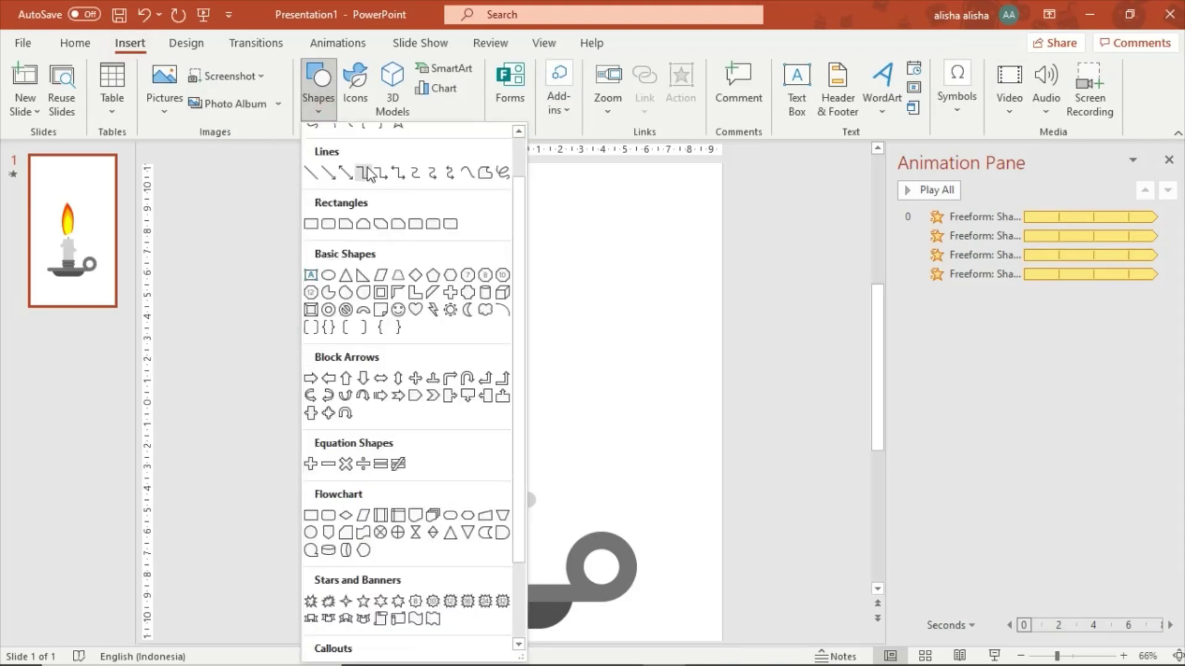
pyautogui.scroll(1, 367, 179)
pyautogui.click(382, 158)
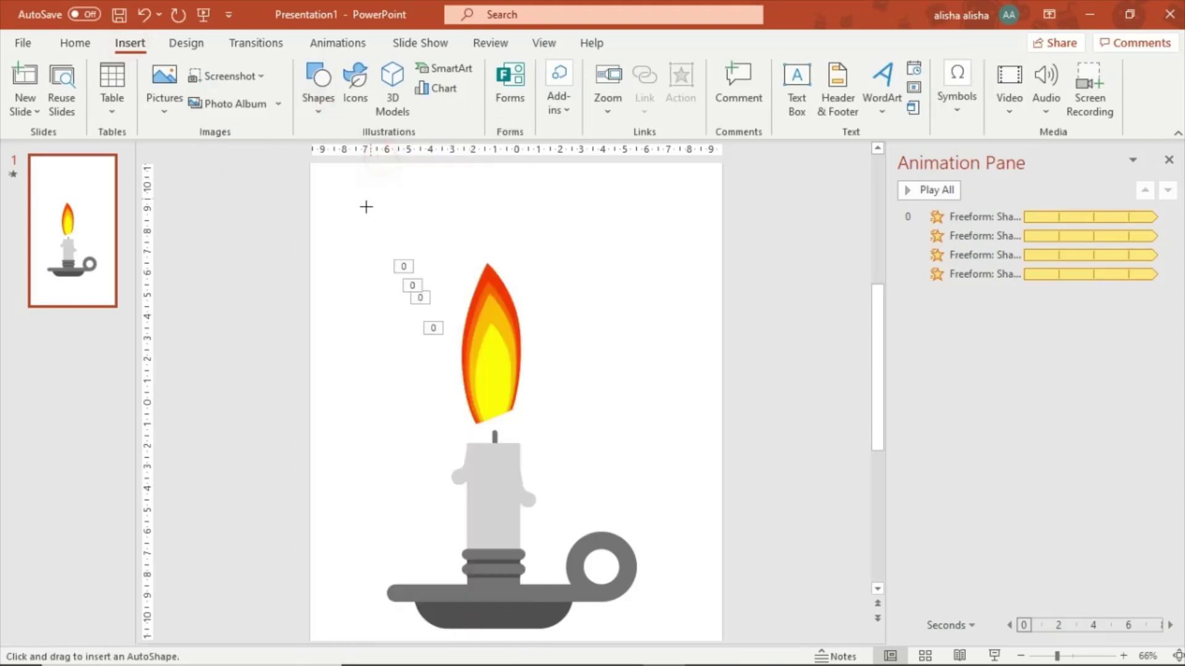
pyautogui.moveTo(311, 191)
pyautogui.mouseDown()
pyautogui.moveTo(653, 551)
pyautogui.moveTo(613, 489)
pyautogui.mouseUp()
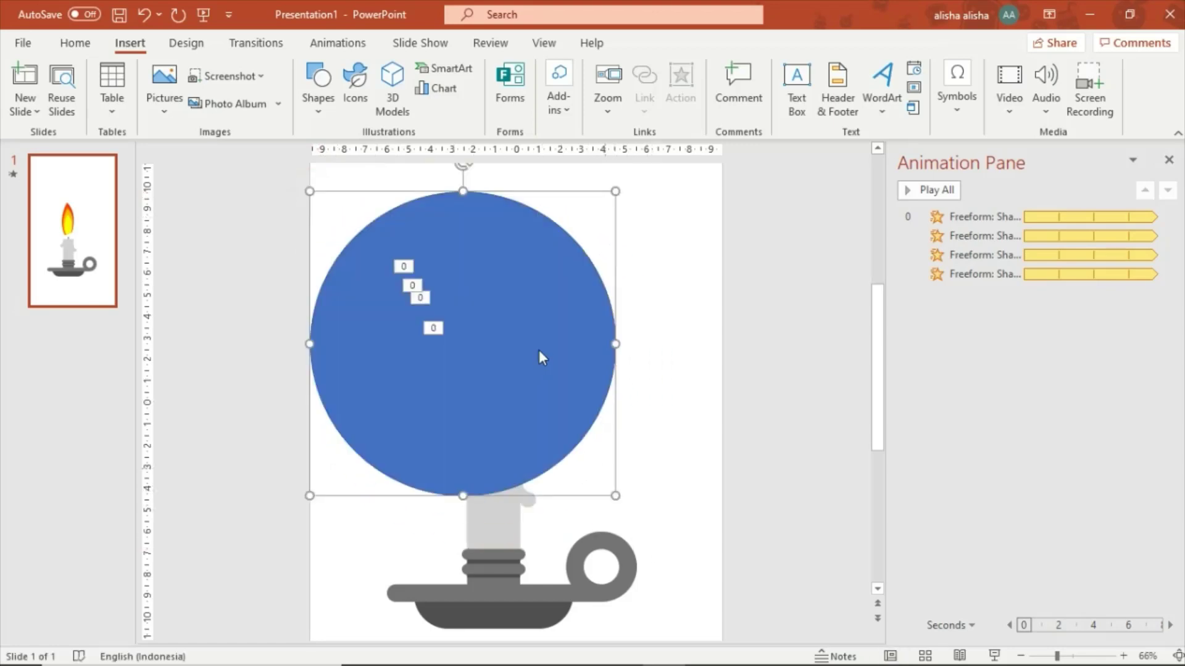
pyautogui.moveTo(549, 314)
pyautogui.mouseDown()
pyautogui.moveTo(592, 309)
pyautogui.moveTo(581, 308)
pyautogui.mouseUp()
# Send the blue circle to the back and align it to the slide's centre and middle
pyautogui.rightClick(572, 305)
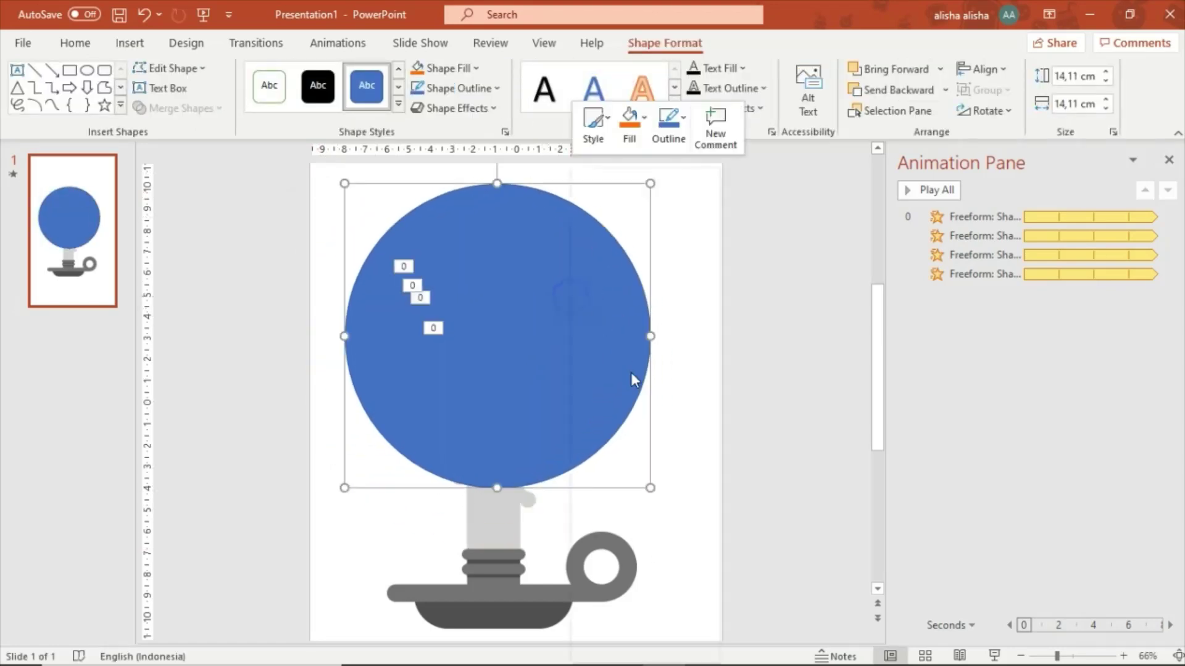
pyautogui.click(636, 388)
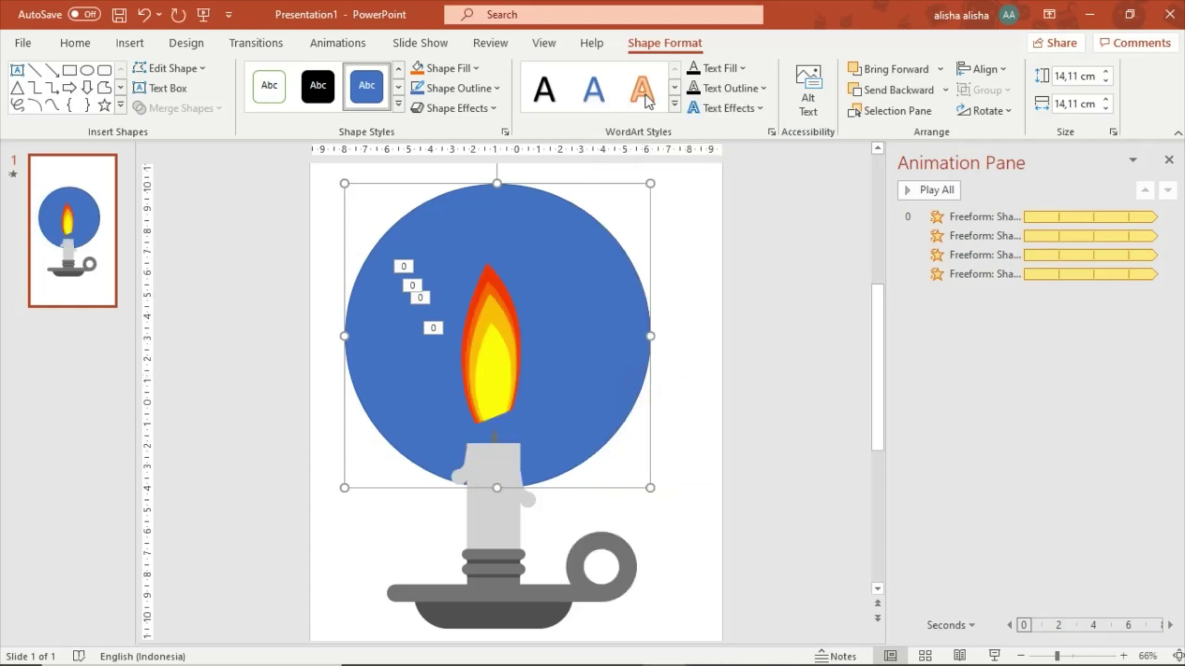
pyautogui.click(981, 69)
pyautogui.click(1018, 115)
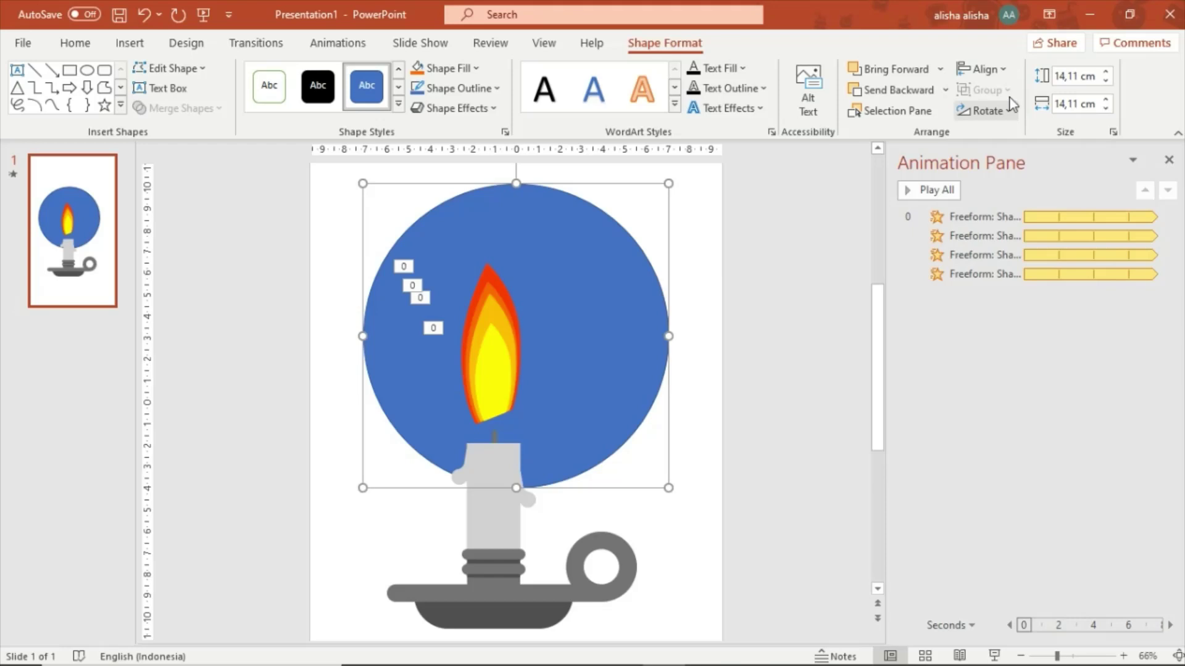
pyautogui.click(983, 69)
pyautogui.click(1019, 192)
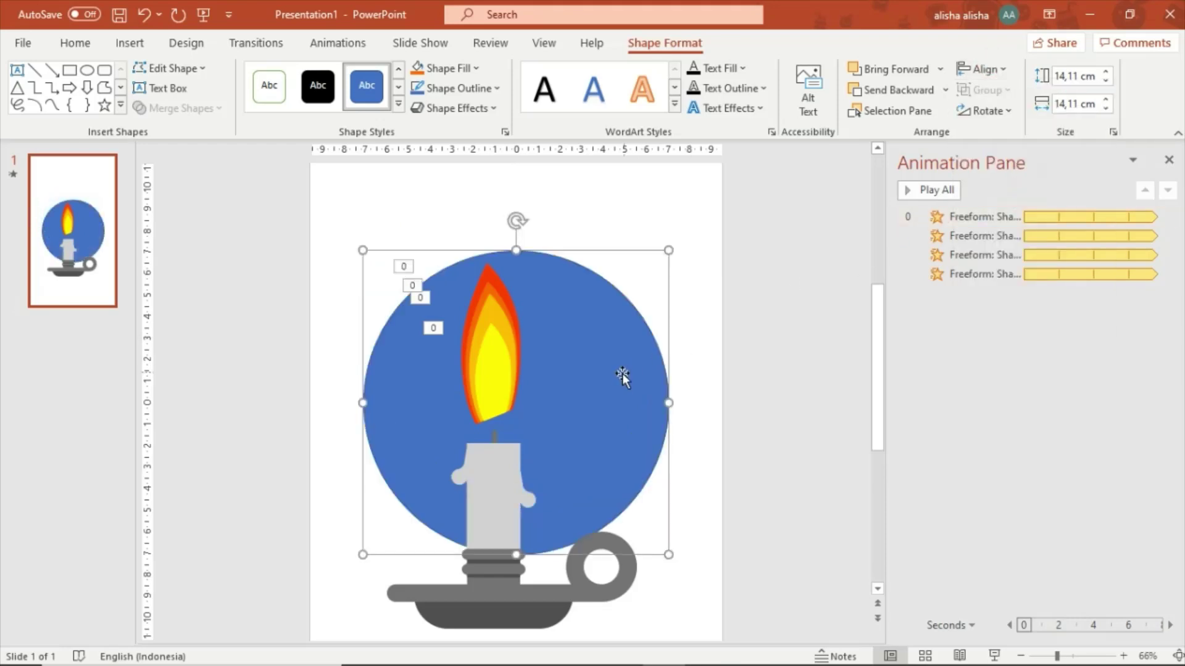
pyautogui.press('Escape')
pyautogui.moveTo(615, 288); pyautogui.dragTo(605, 300)
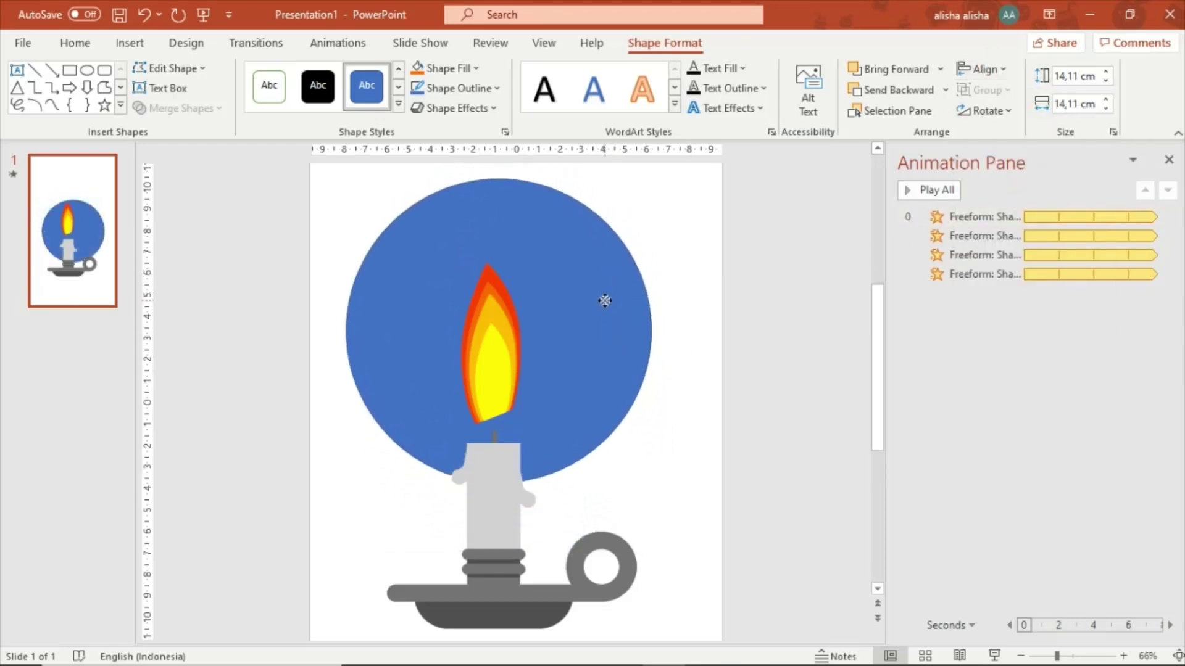
# Re-centre the circle horizontally, remove its outline, and close the Animation Pane
pyautogui.click(982, 70)
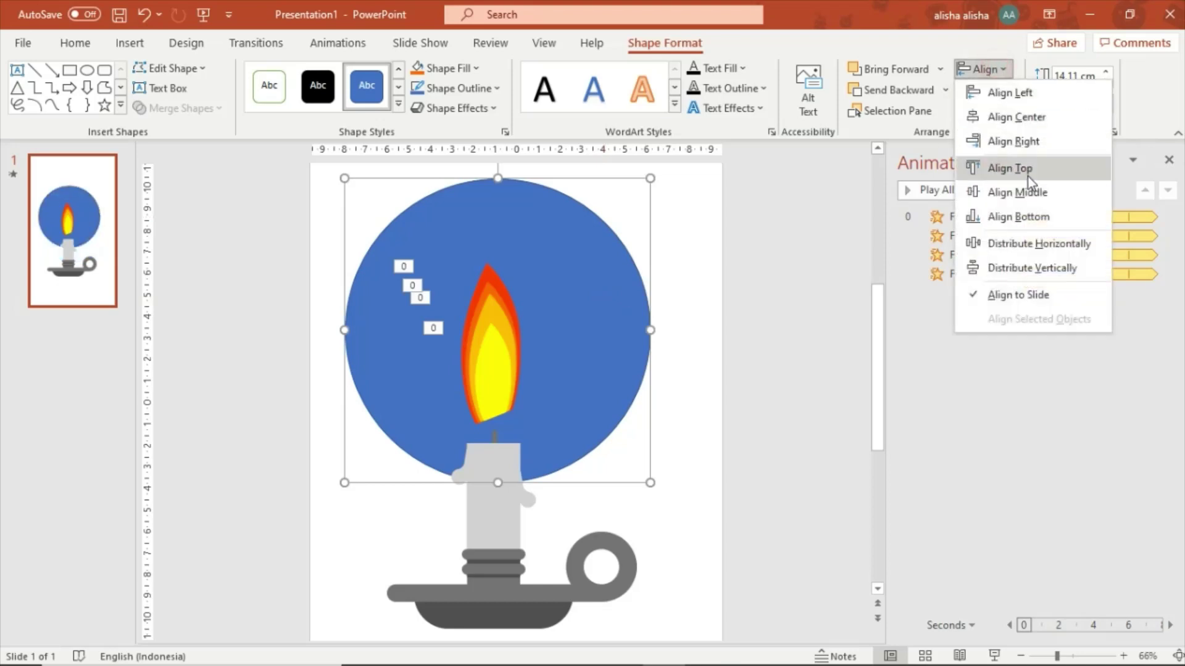
pyautogui.click(1034, 119)
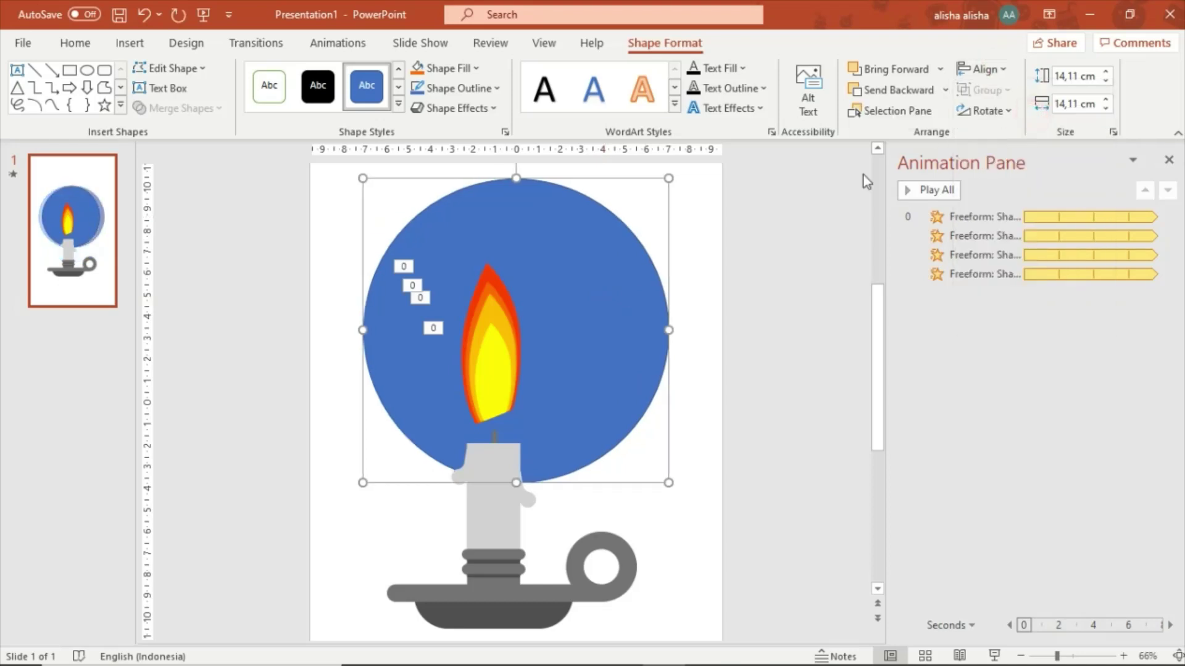
pyautogui.click(472, 89)
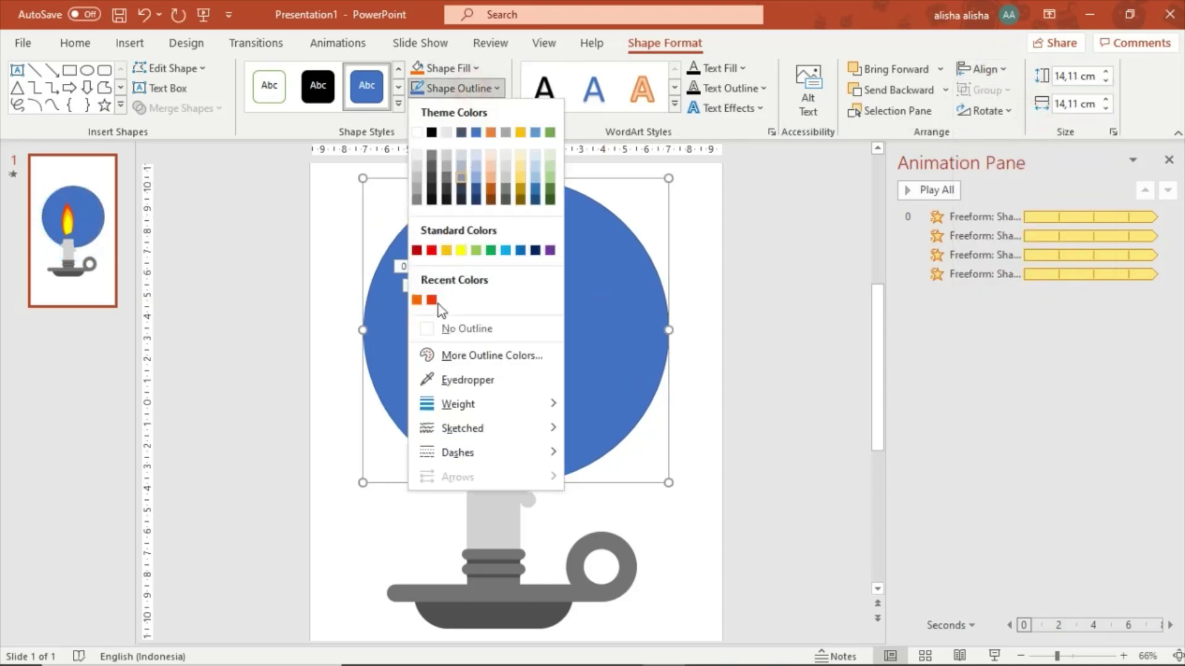
pyautogui.click(466, 328)
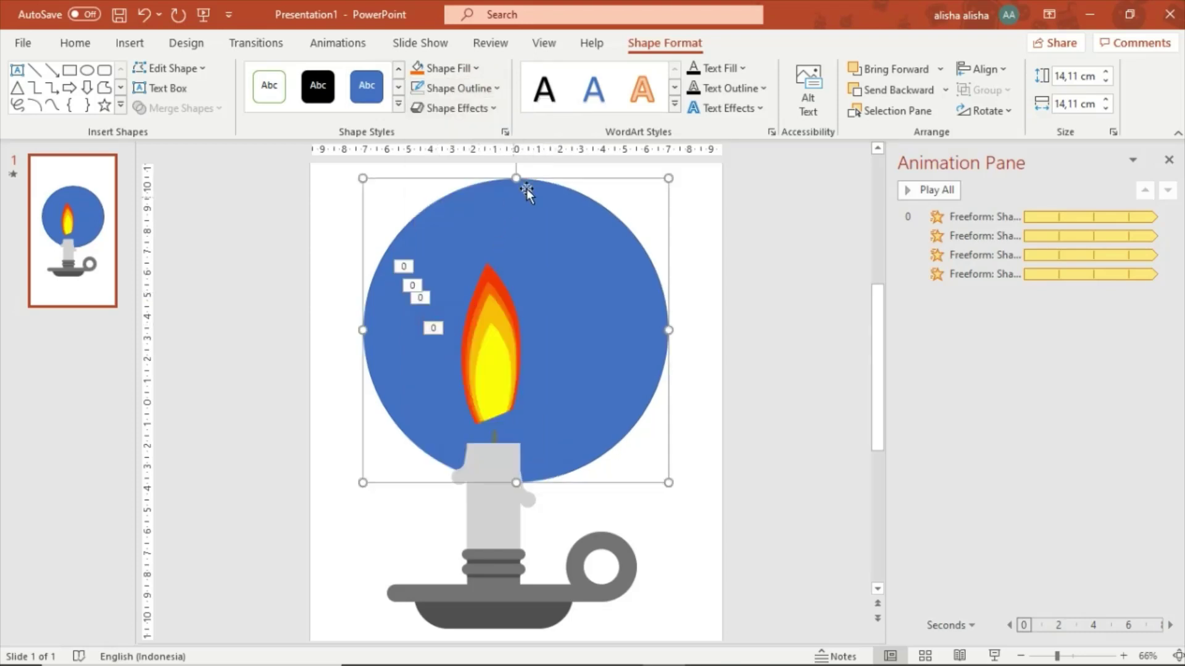
pyautogui.click(1169, 162)
pyautogui.click(700, 327)
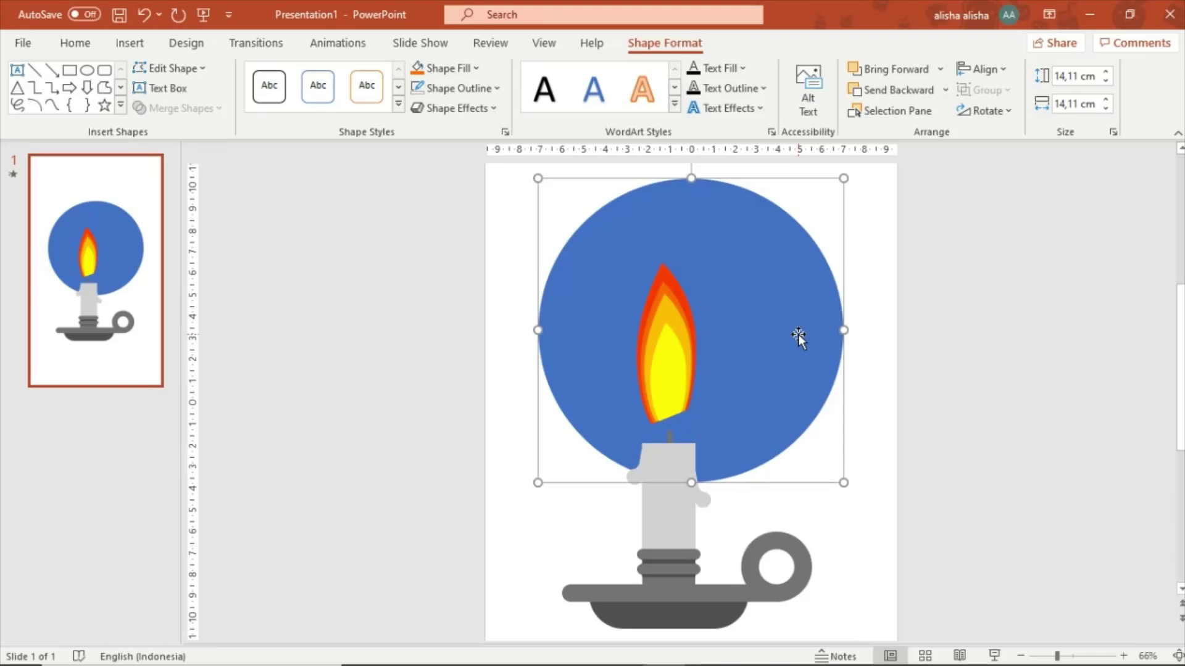
# Shift the whole candle drawing right, then move the blue circle slightly left
pyautogui.keyDown('ctrl'); pyautogui.scroll(-3, 798, 335); pyautogui.keyUp('ctrl')
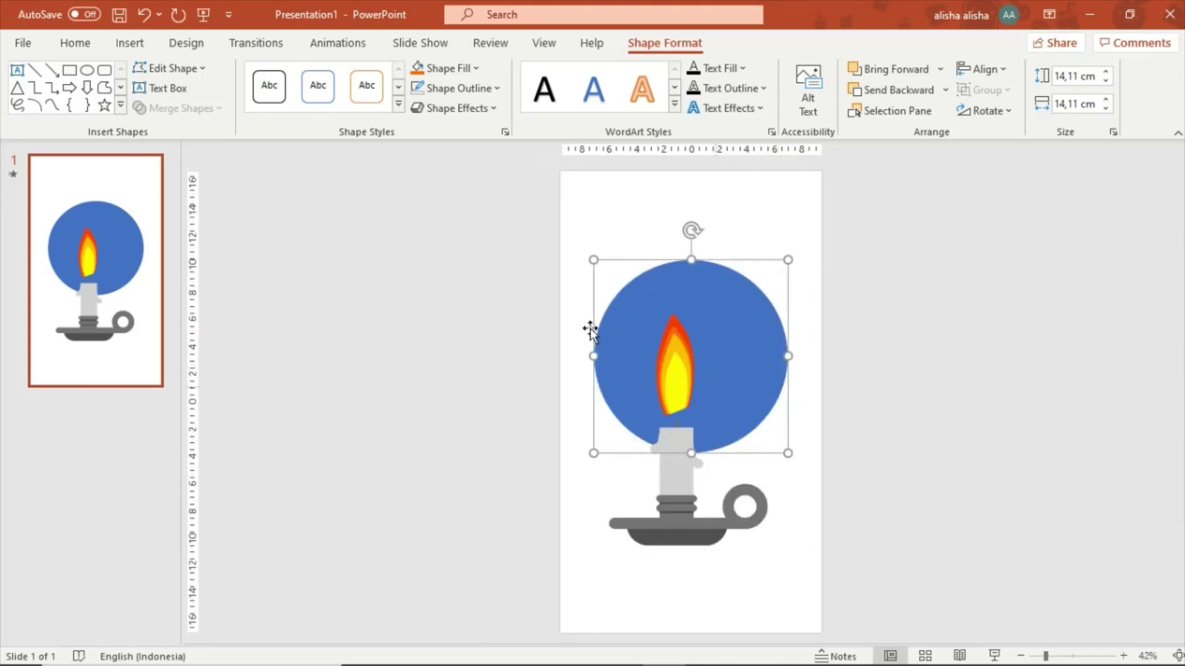
pyautogui.moveTo(472, 220); pyautogui.dragTo(862, 634)
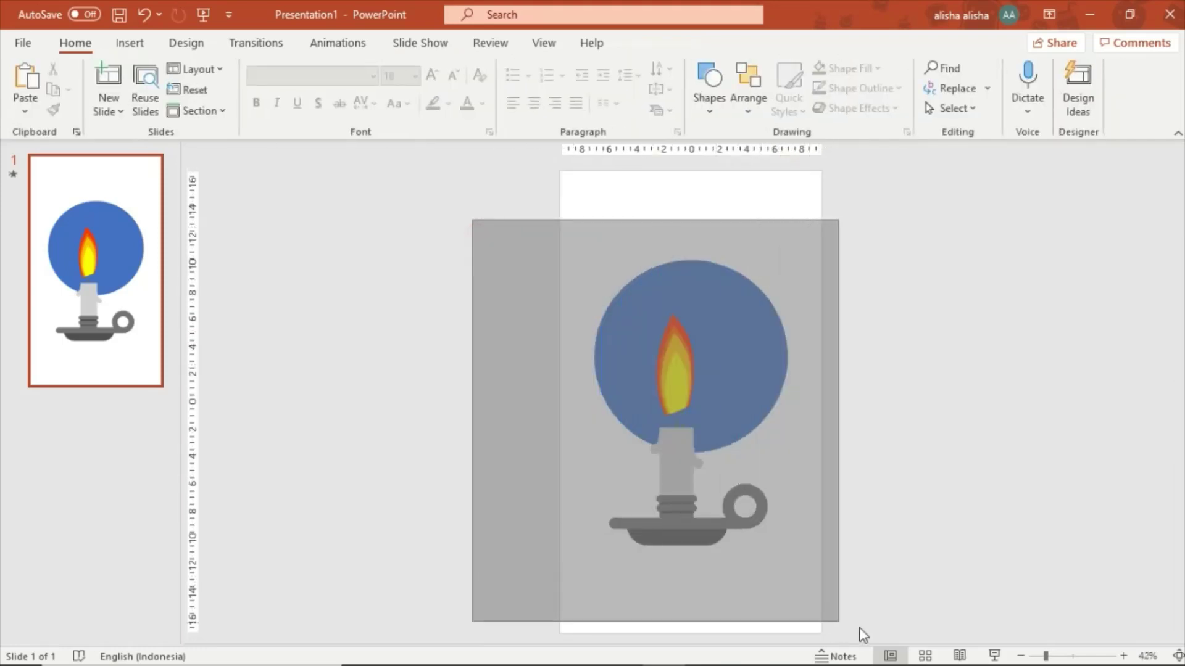
pyautogui.moveTo(703, 526); pyautogui.dragTo(720, 526)
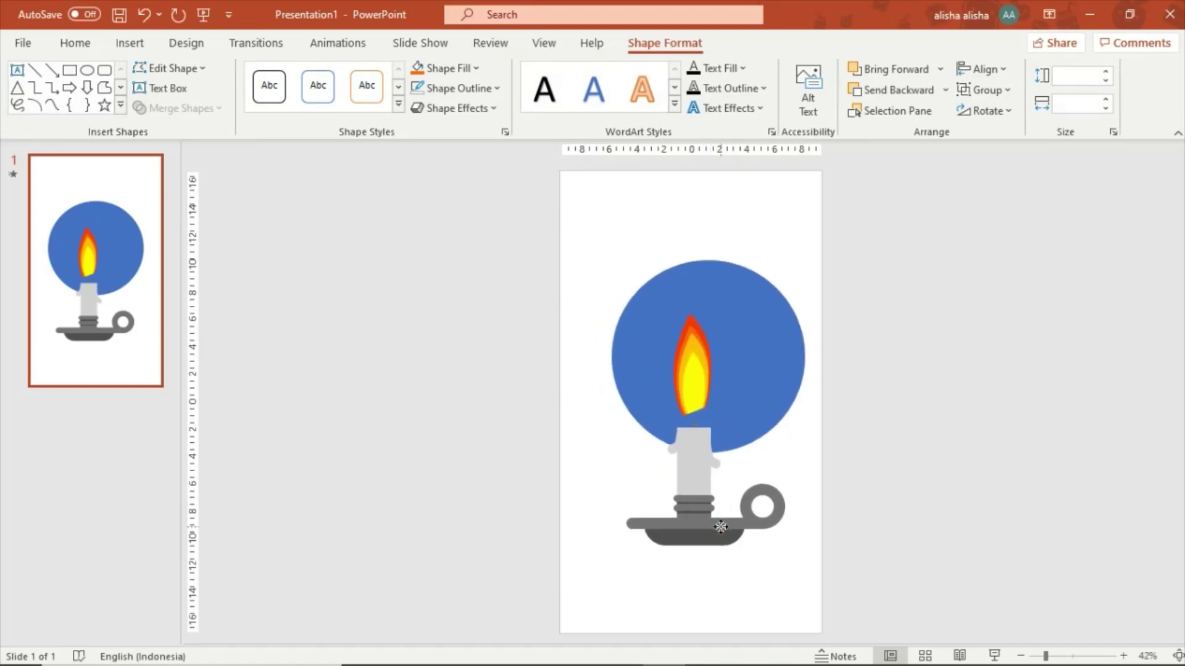
pyautogui.click(960, 201)
pyautogui.click(758, 360)
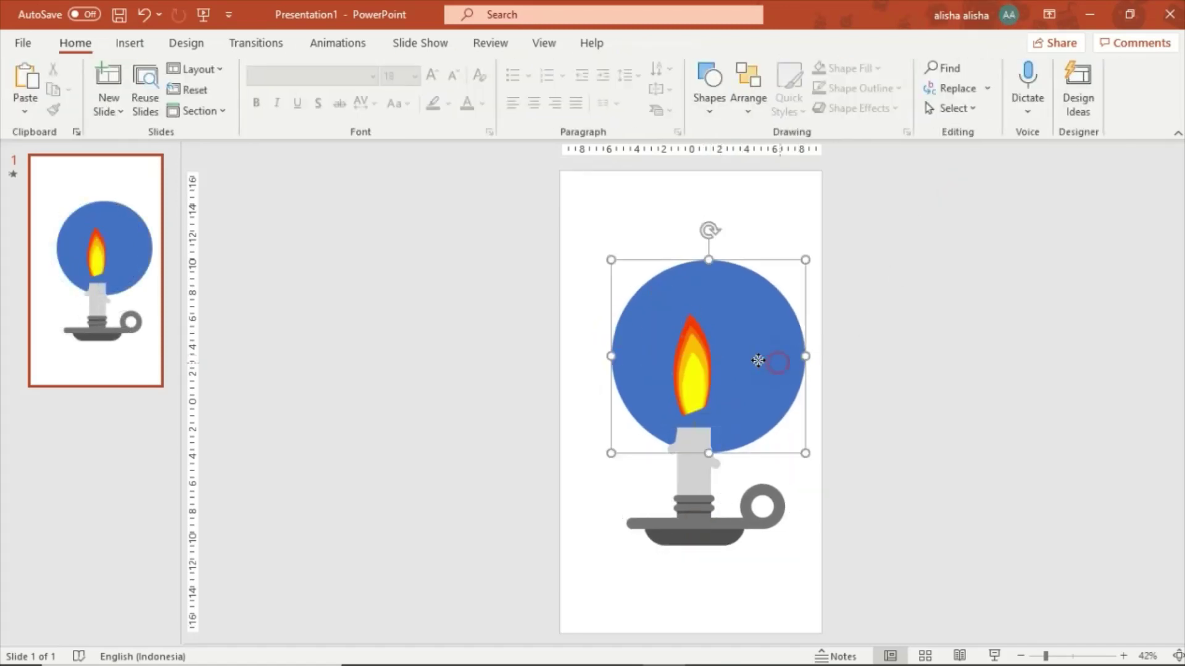
pyautogui.moveTo(758, 361); pyautogui.dragTo(735, 358)
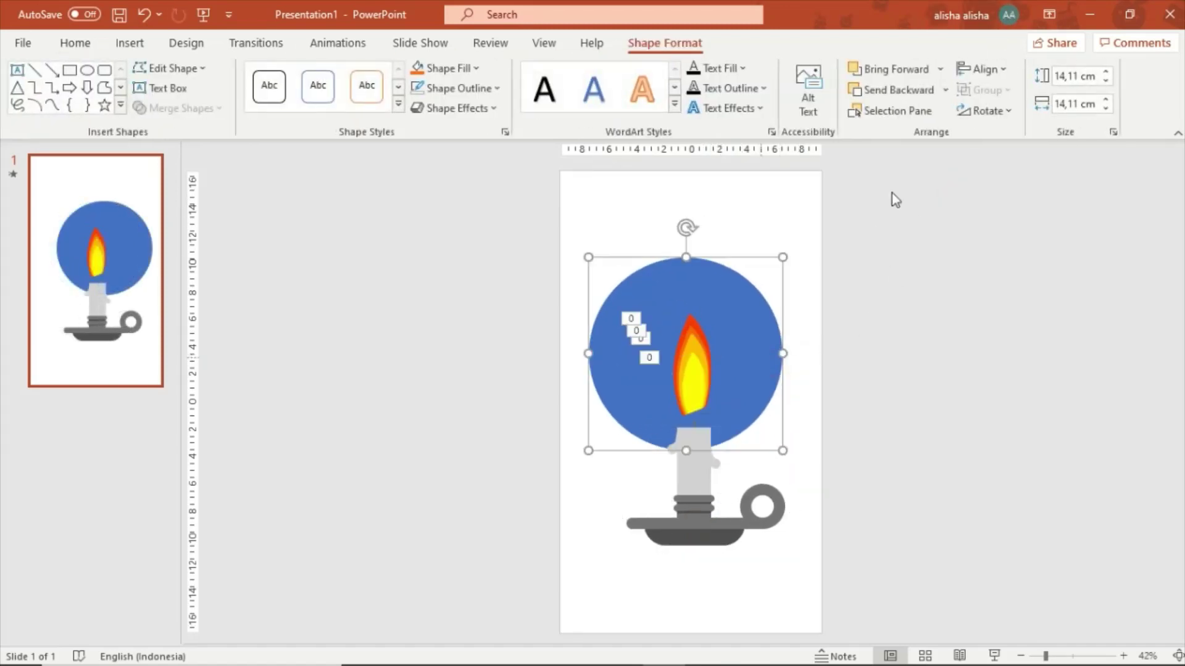
# Centre the blue circle horizontally on the slide and nudge it into place
pyautogui.click(1000, 69)
pyautogui.click(1005, 117)
pyautogui.click(947, 268)
pyautogui.click(756, 360)
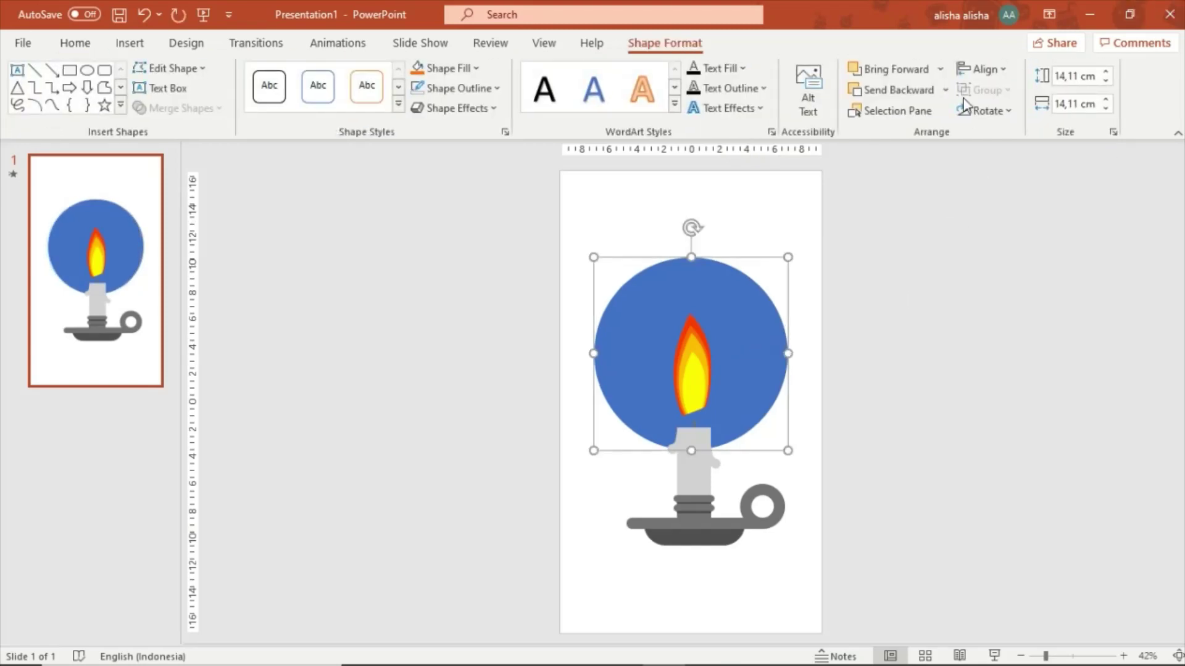
pyautogui.moveTo(777, 351); pyautogui.dragTo(780, 353)
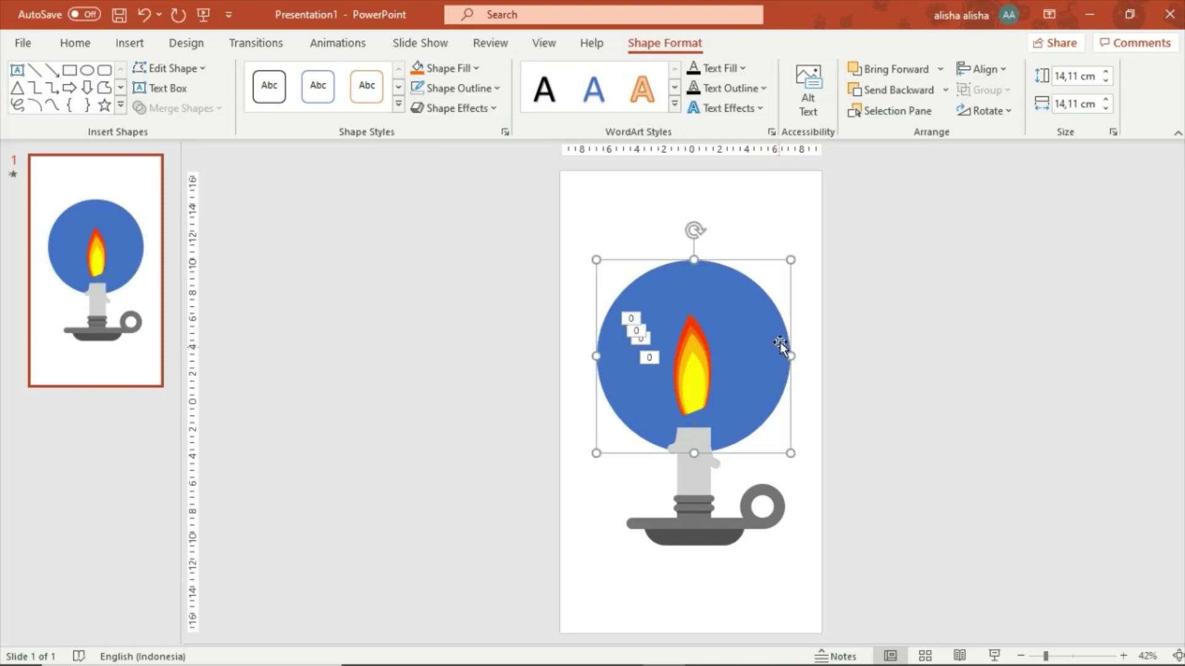
# Open the Design tab's Format Background settings with the blue circle selected
pyautogui.click(199, 50)
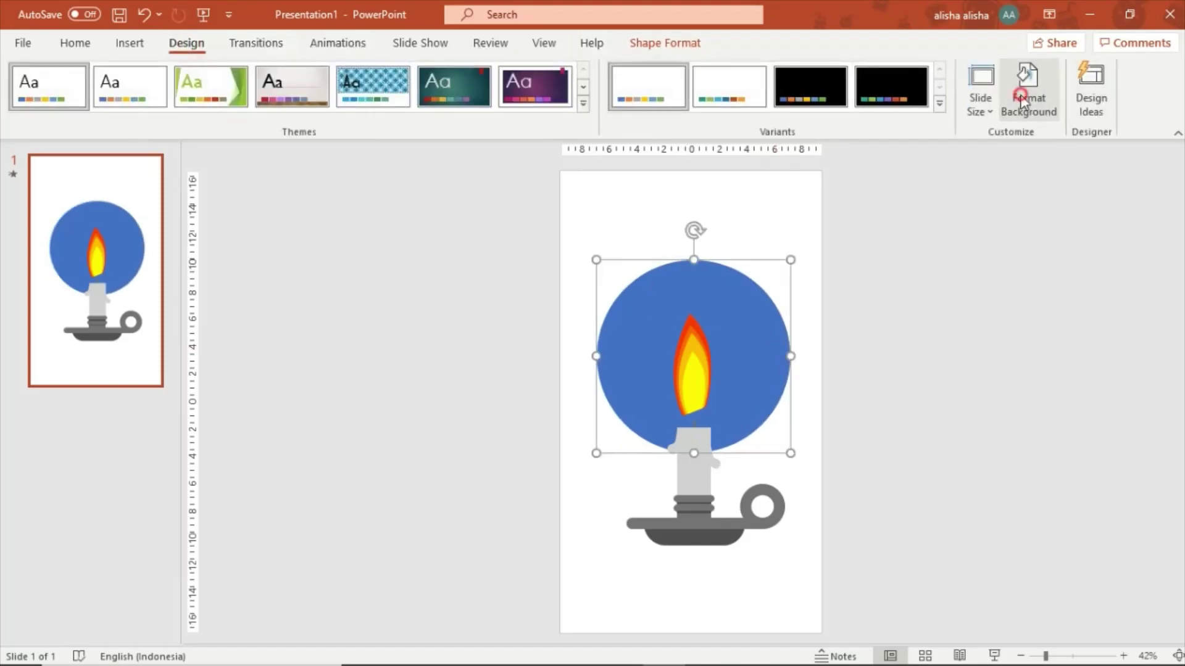
pyautogui.click(1021, 103)
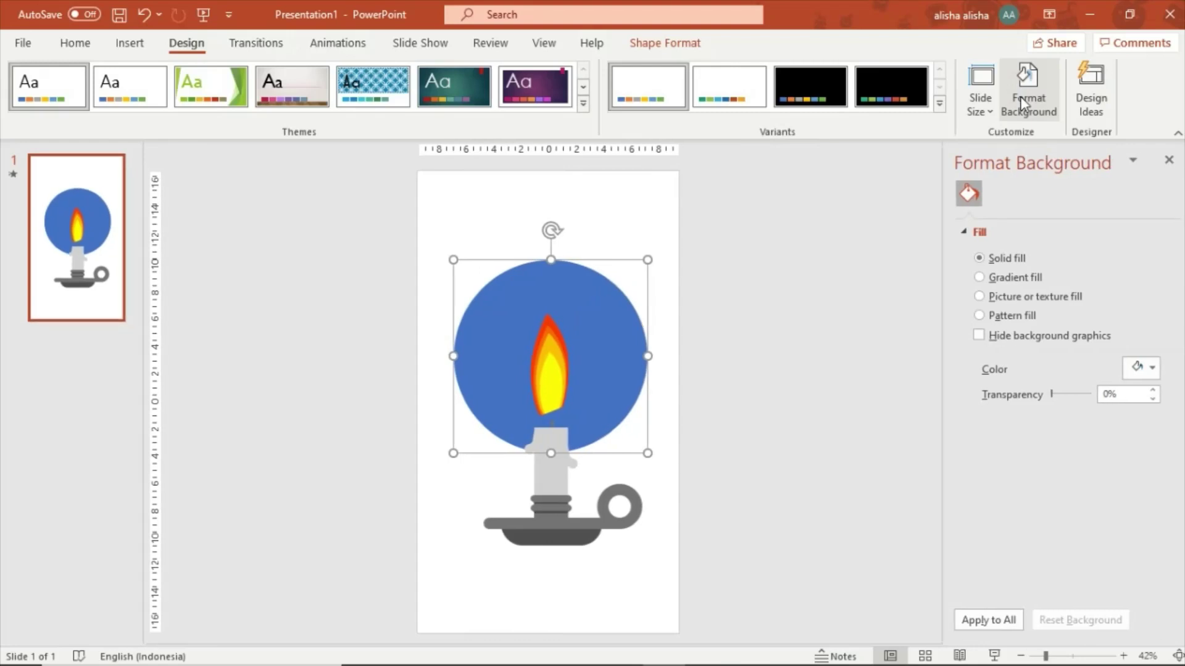
pyautogui.click(630, 382)
# Give the circle a yellow preset gradient fill, Radial type, direction From Center
pyautogui.click(1007, 325)
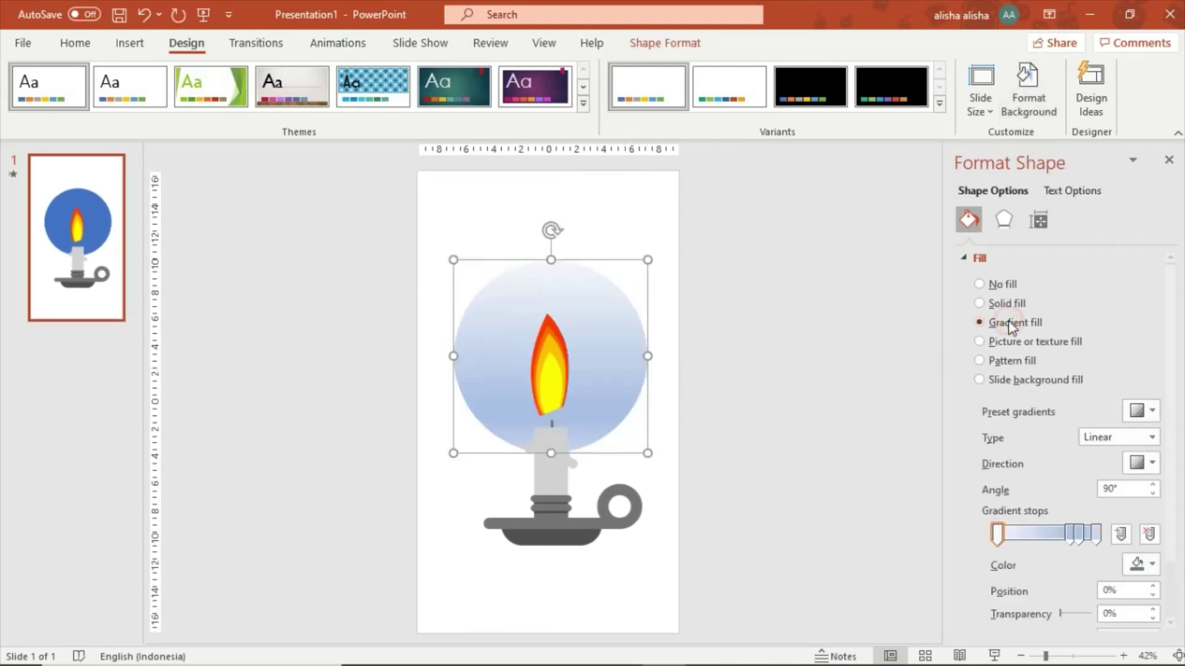
pyautogui.click(1151, 411)
pyautogui.click(1084, 490)
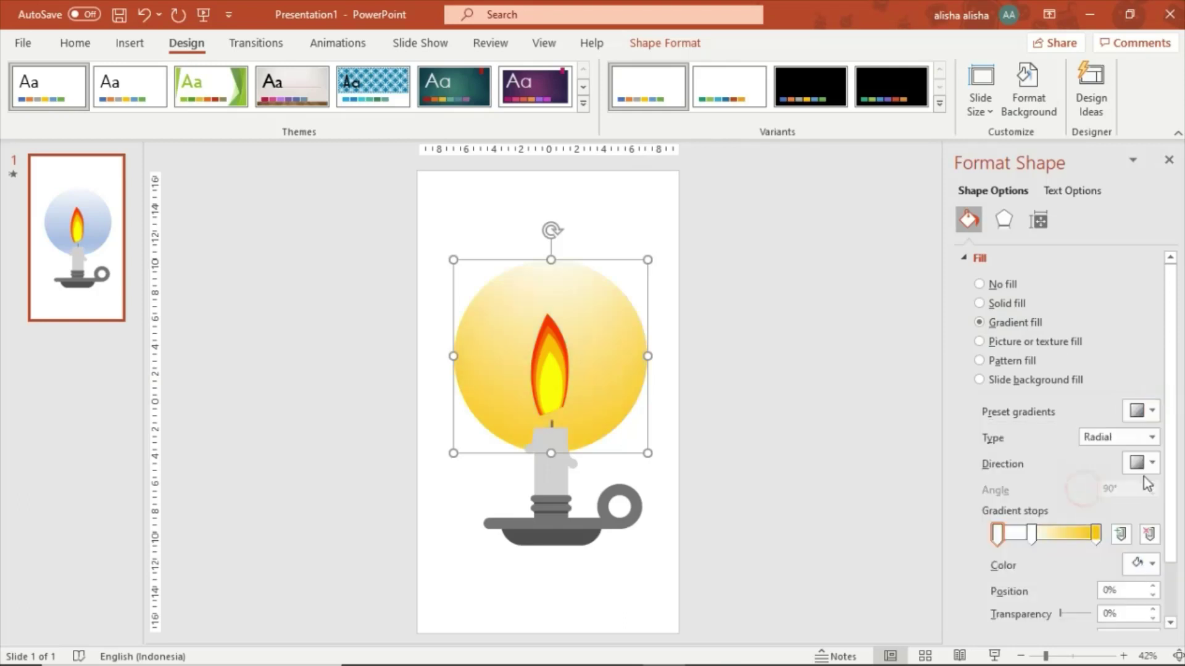
pyautogui.click(1153, 438)
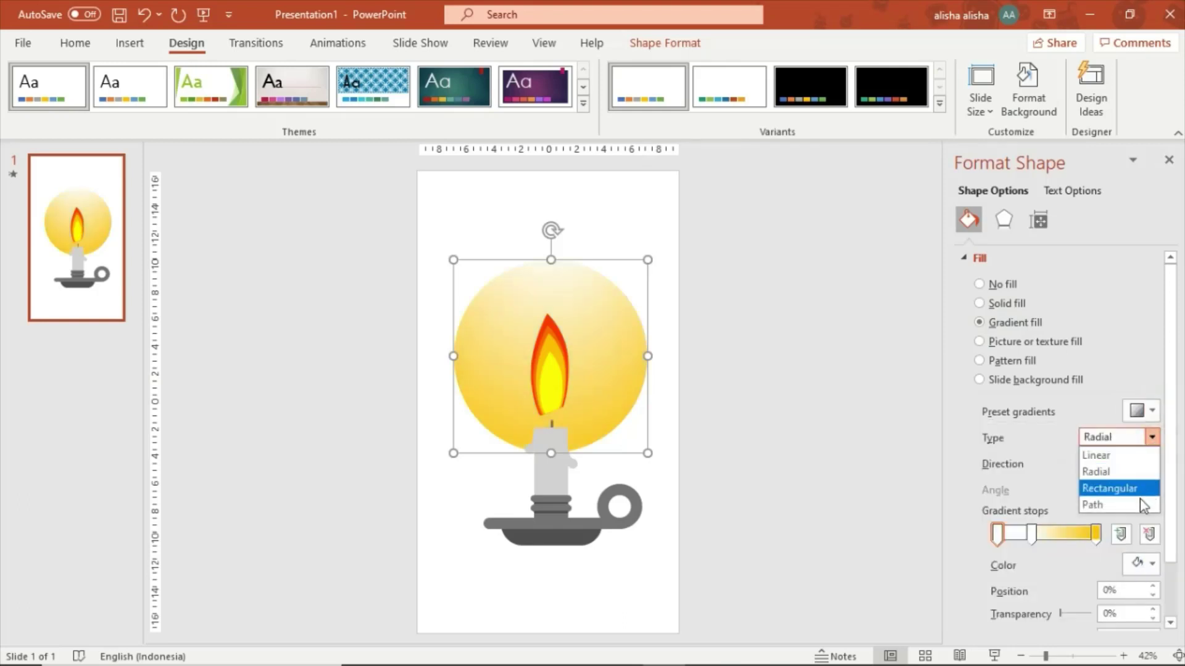
pyautogui.click(989, 465)
pyautogui.click(1106, 439)
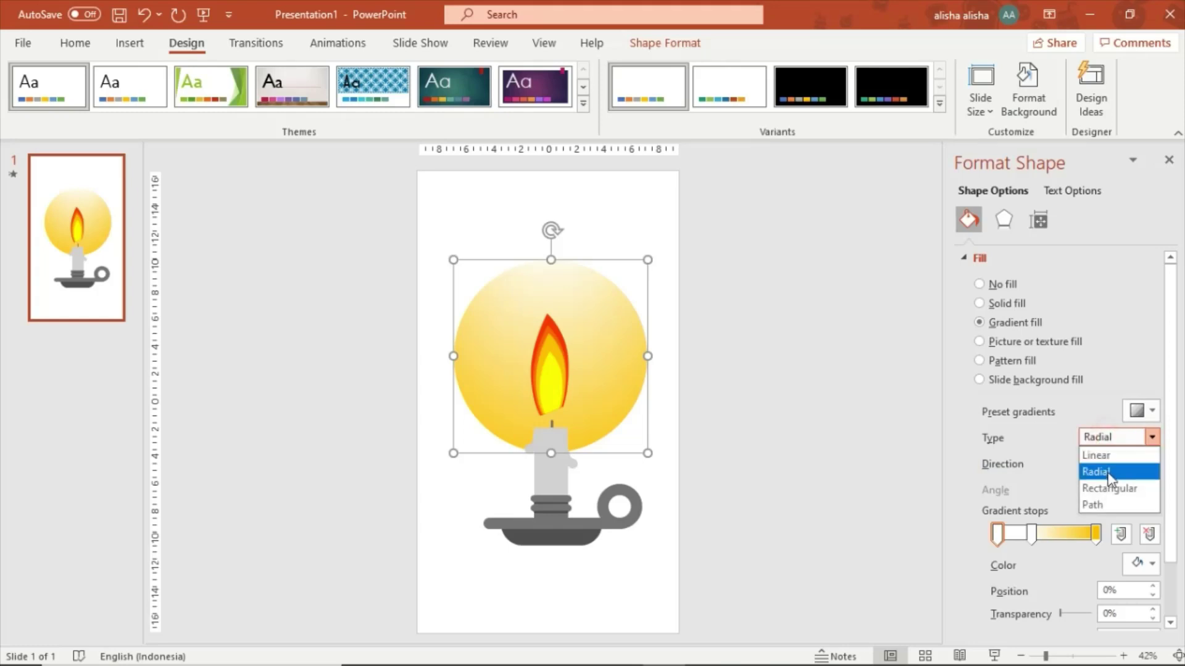
pyautogui.click(1108, 477)
pyautogui.click(1154, 463)
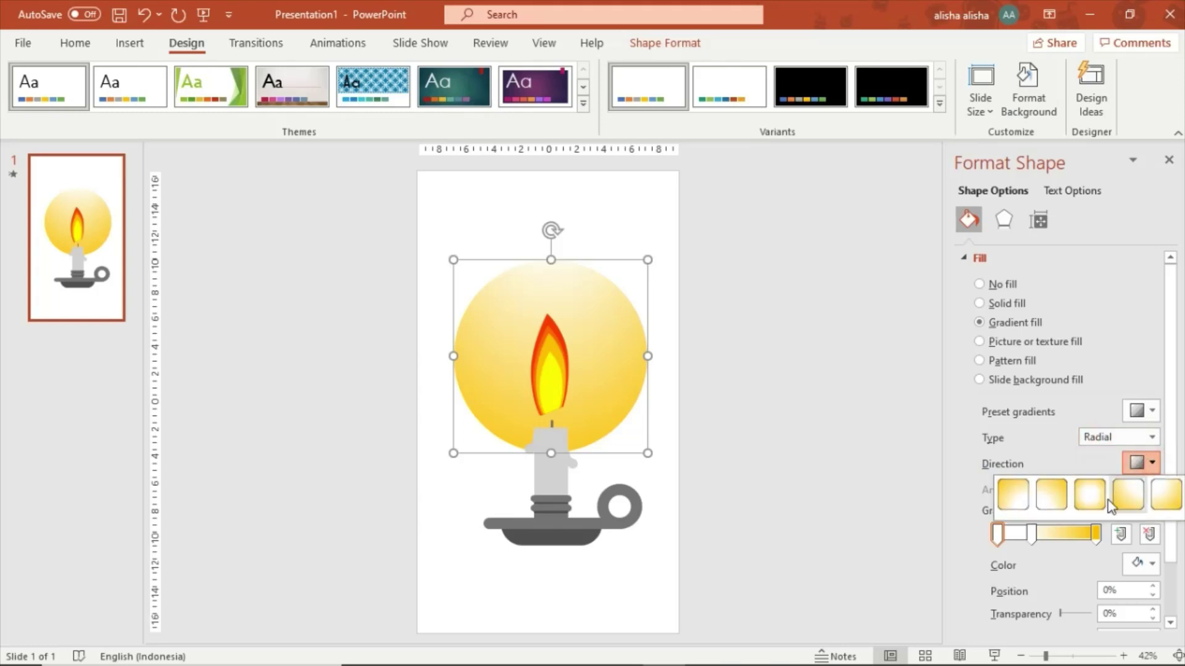
pyautogui.click(1091, 495)
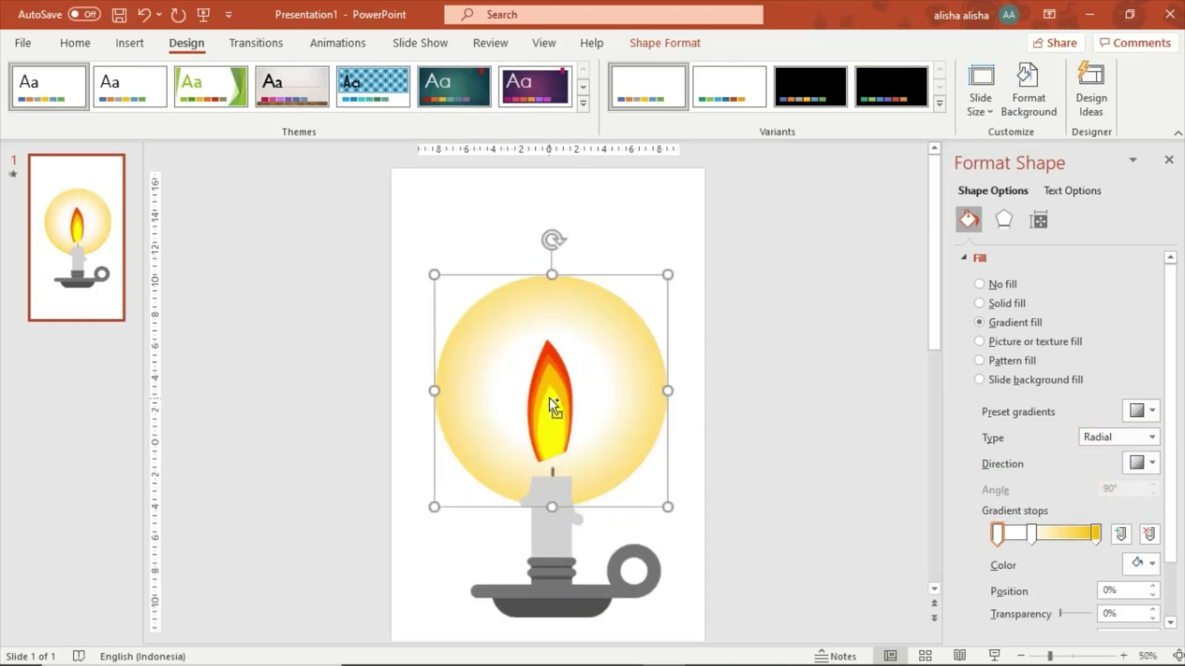
# Set the outer gradient stop's colour to orange
pyautogui.keyDown('ctrl'); pyautogui.scroll(3, 550, 398); pyautogui.keyUp('ctrl')
pyautogui.scroll(-1, 846, 432)
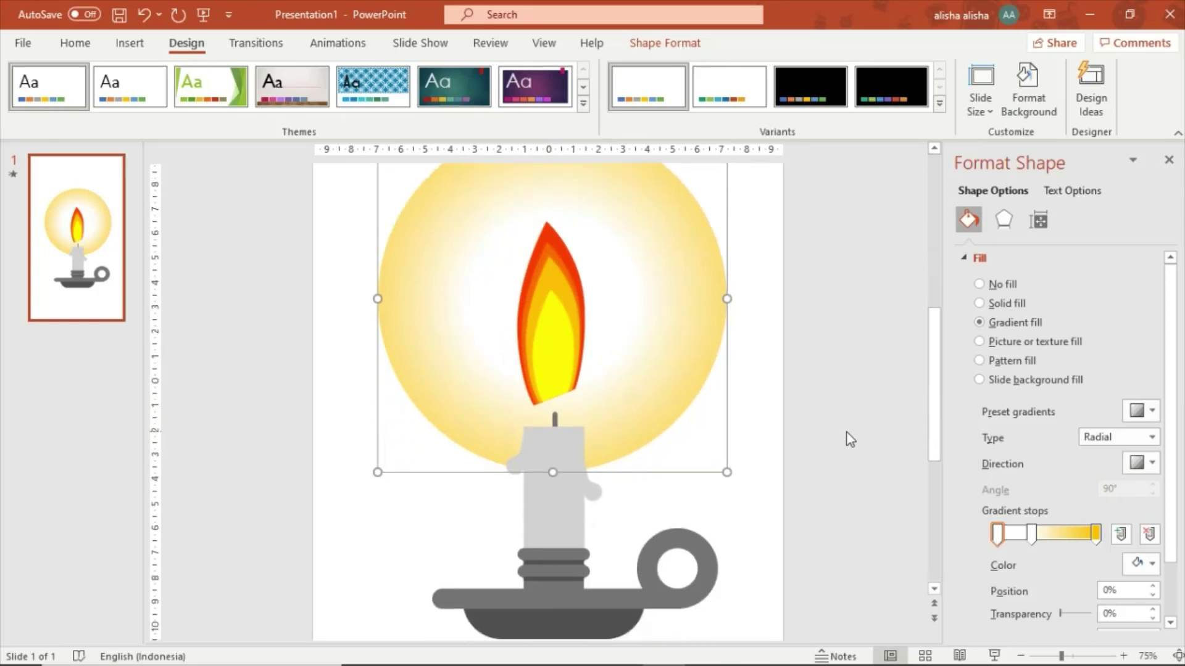
pyautogui.click(846, 432)
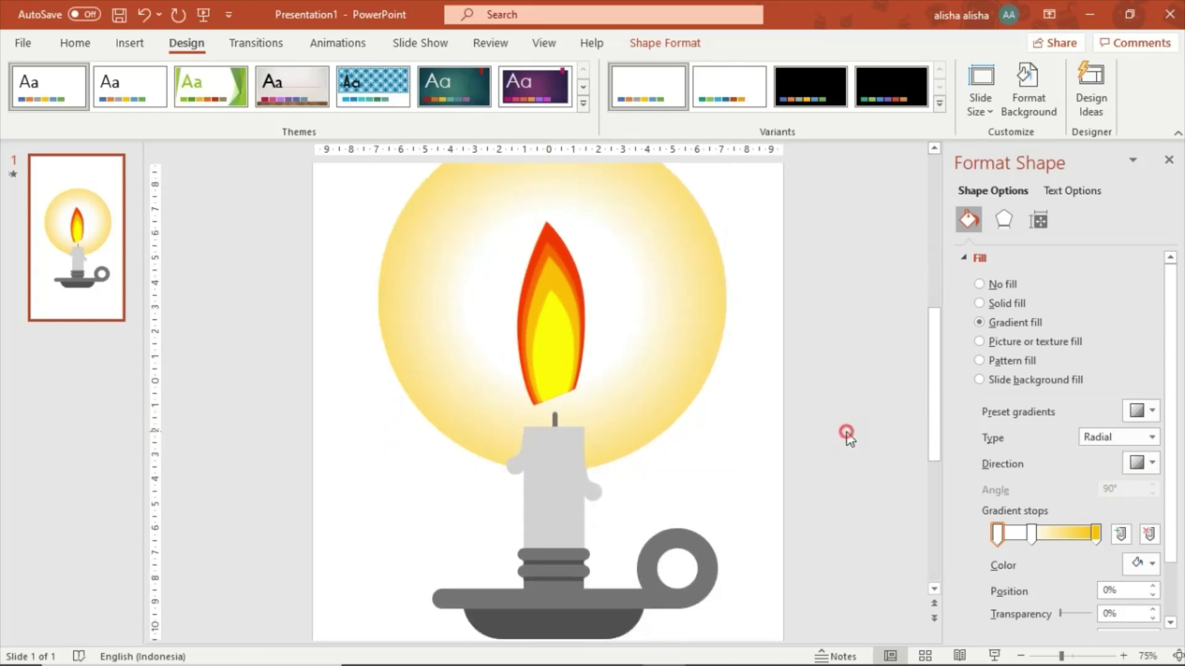
pyautogui.click(706, 335)
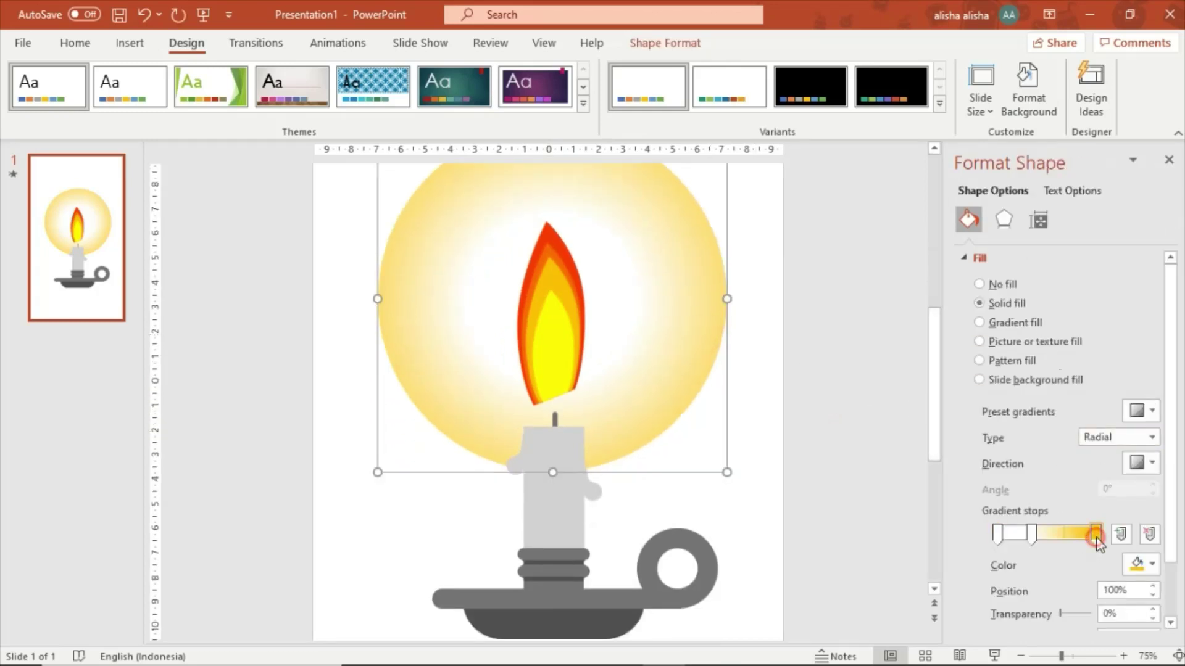
pyautogui.click(1142, 564)
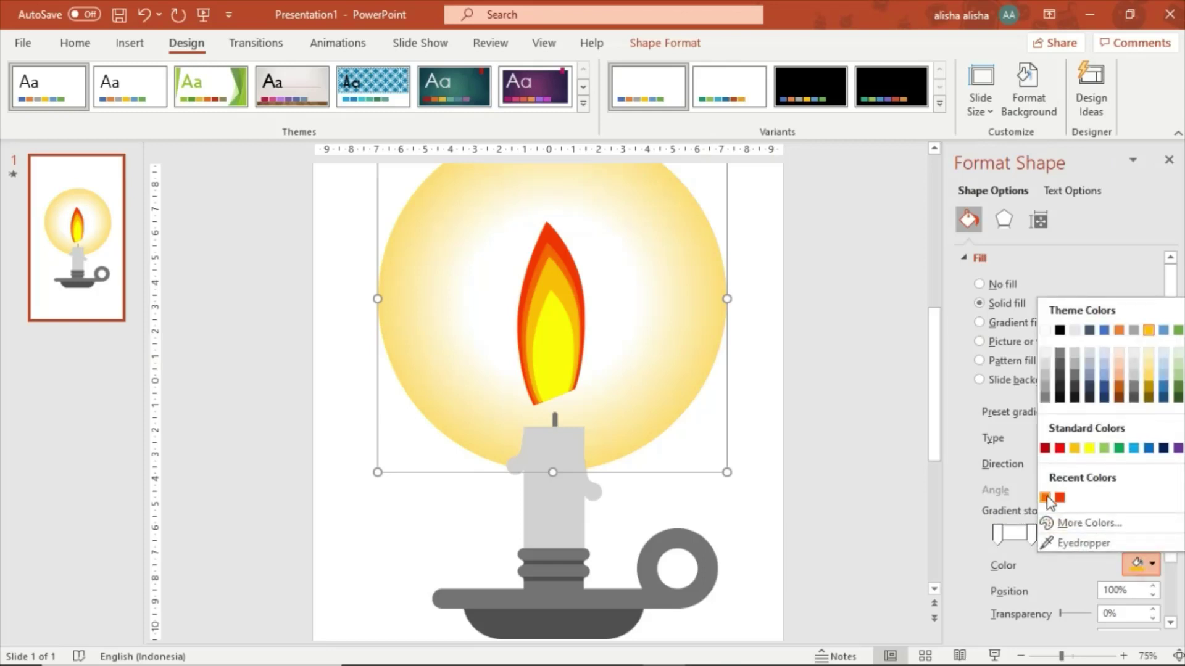
pyautogui.click(1045, 498)
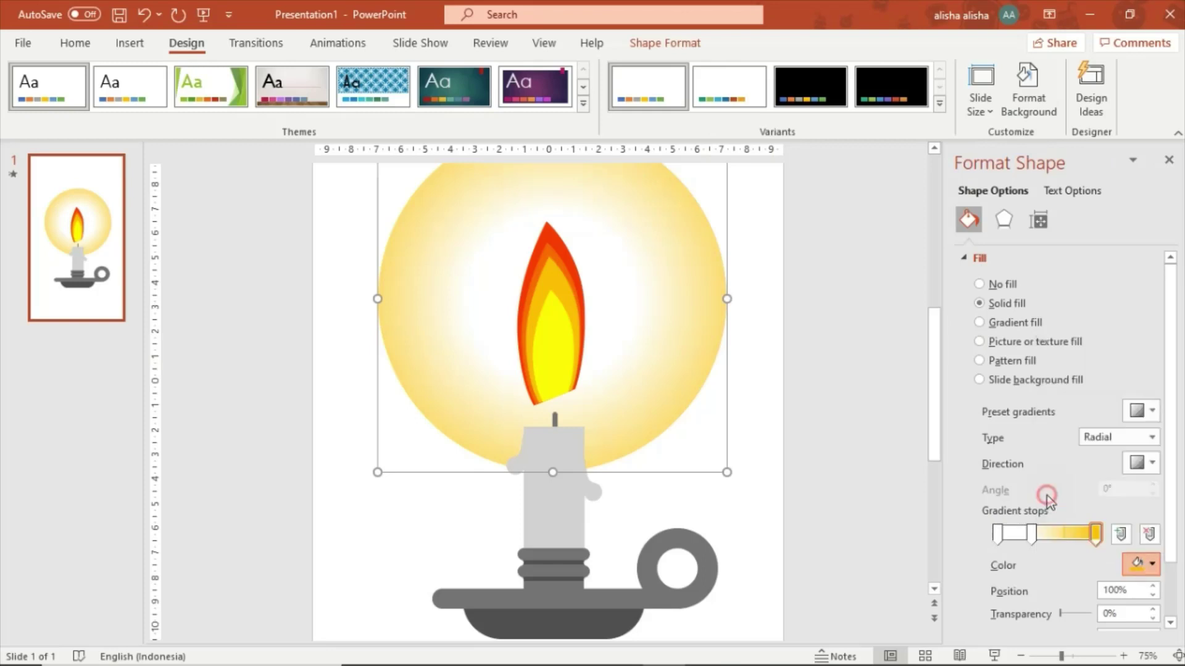
pyautogui.click(1137, 565)
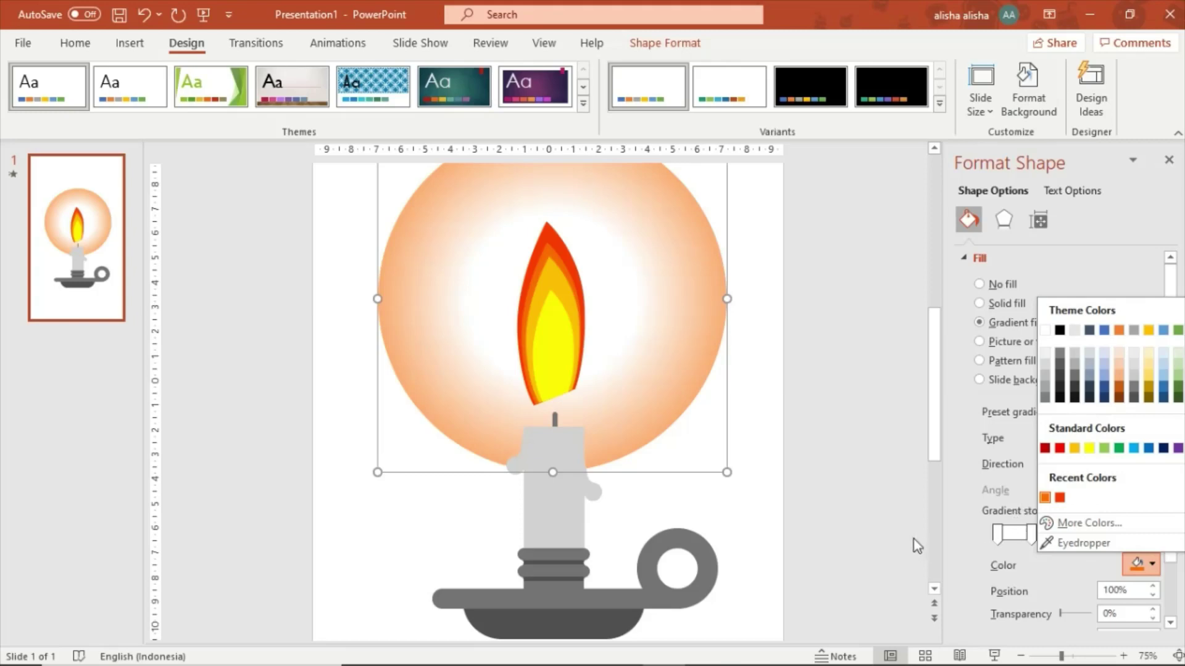
pyautogui.click(918, 545)
pyautogui.click(1140, 564)
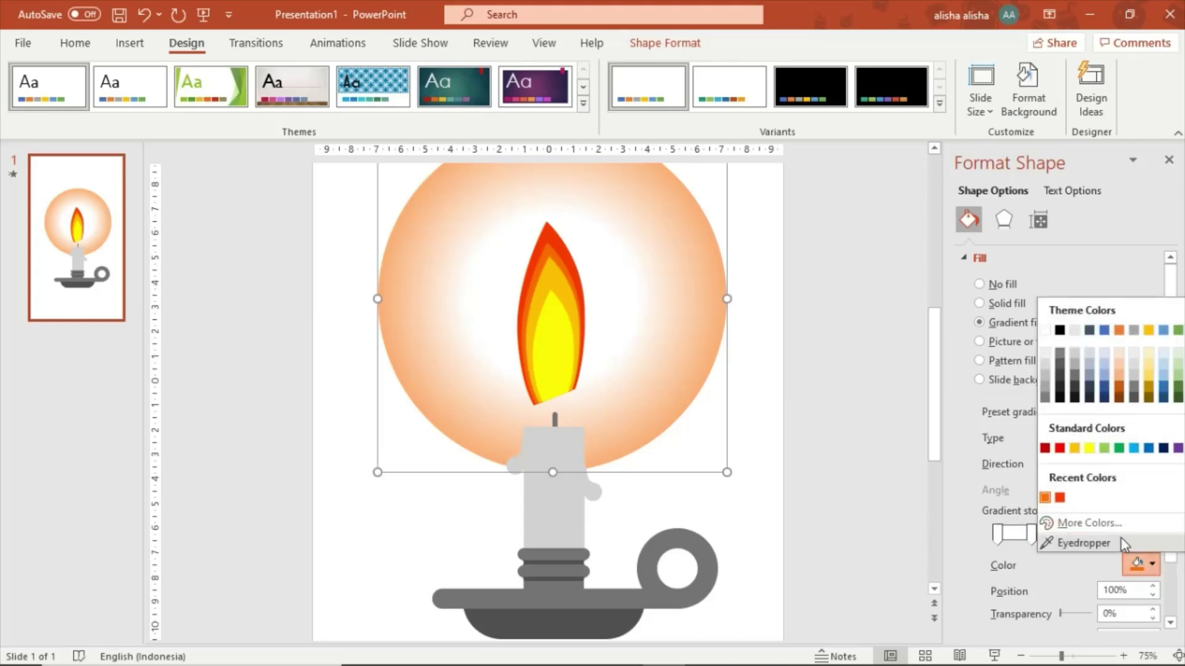
# Colour the outer stop orange, the 35% stop yellow, and the 0% centre stop white
pyautogui.click(1045, 497)
pyautogui.click(1031, 532)
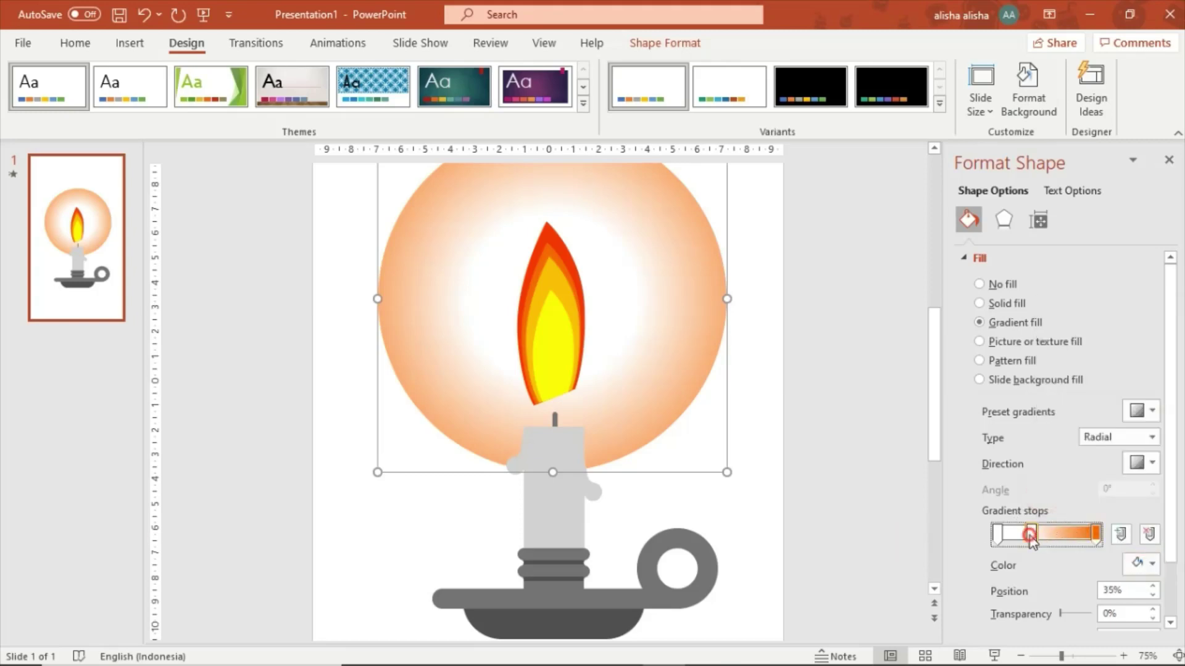
pyautogui.click(1140, 563)
pyautogui.click(1089, 448)
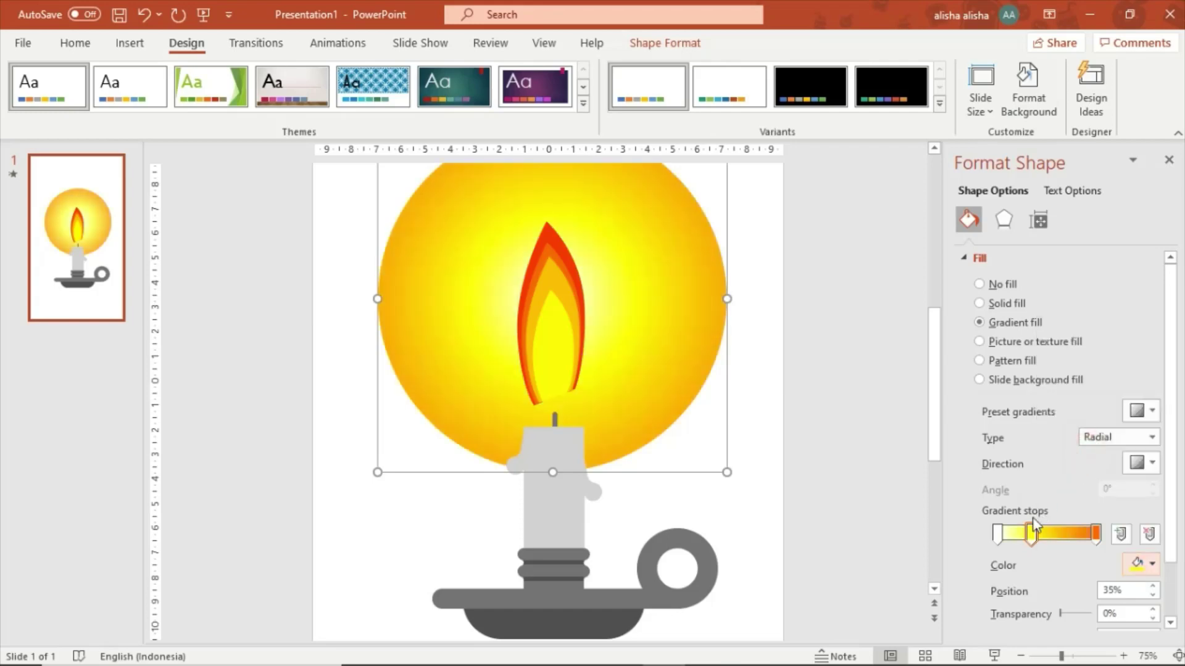
pyautogui.click(997, 534)
pyautogui.click(1141, 563)
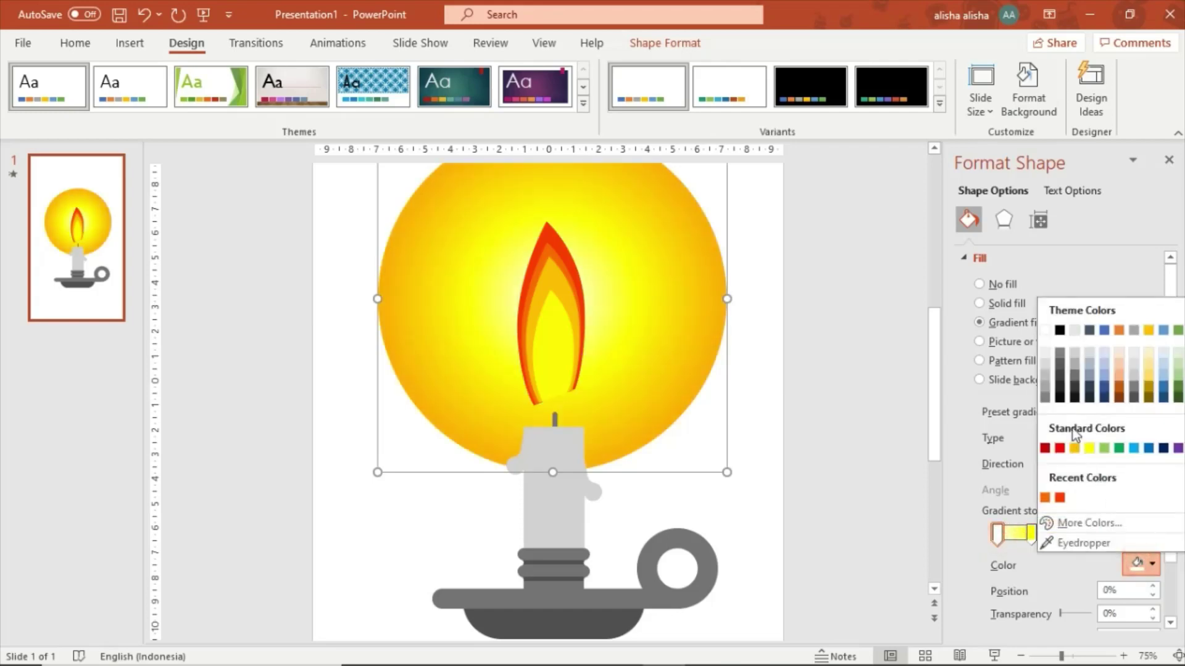
pyautogui.click(1043, 329)
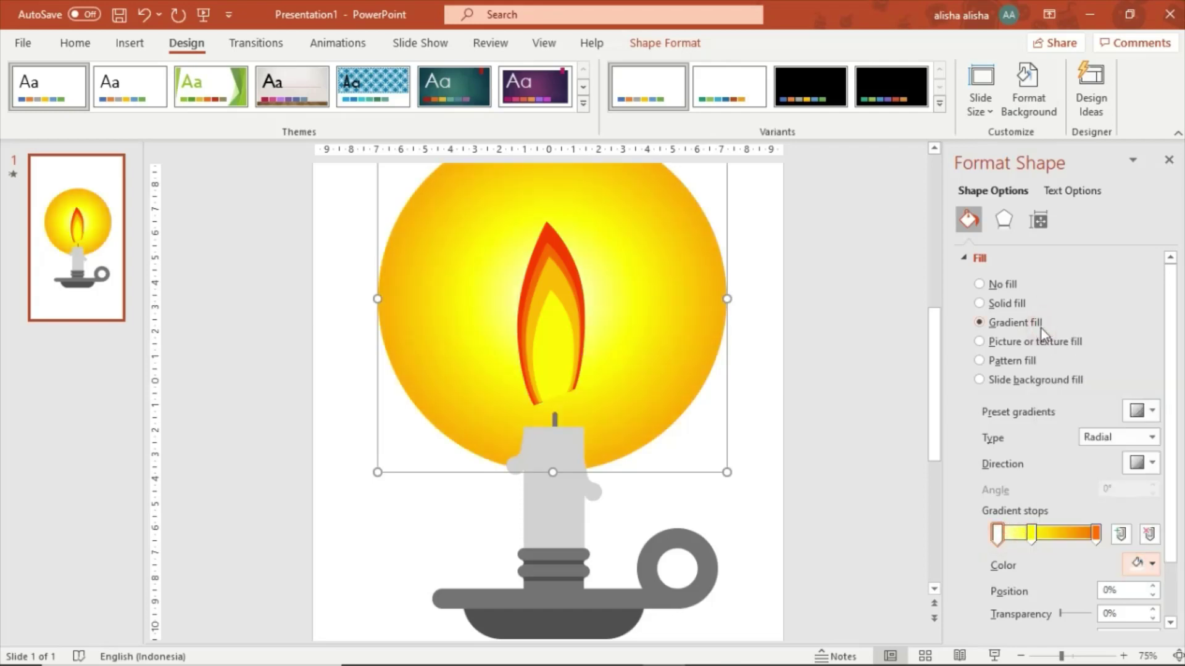
# Increase the gradient stops' transparency so the glow becomes a pale yellow halo
pyautogui.click(1030, 534)
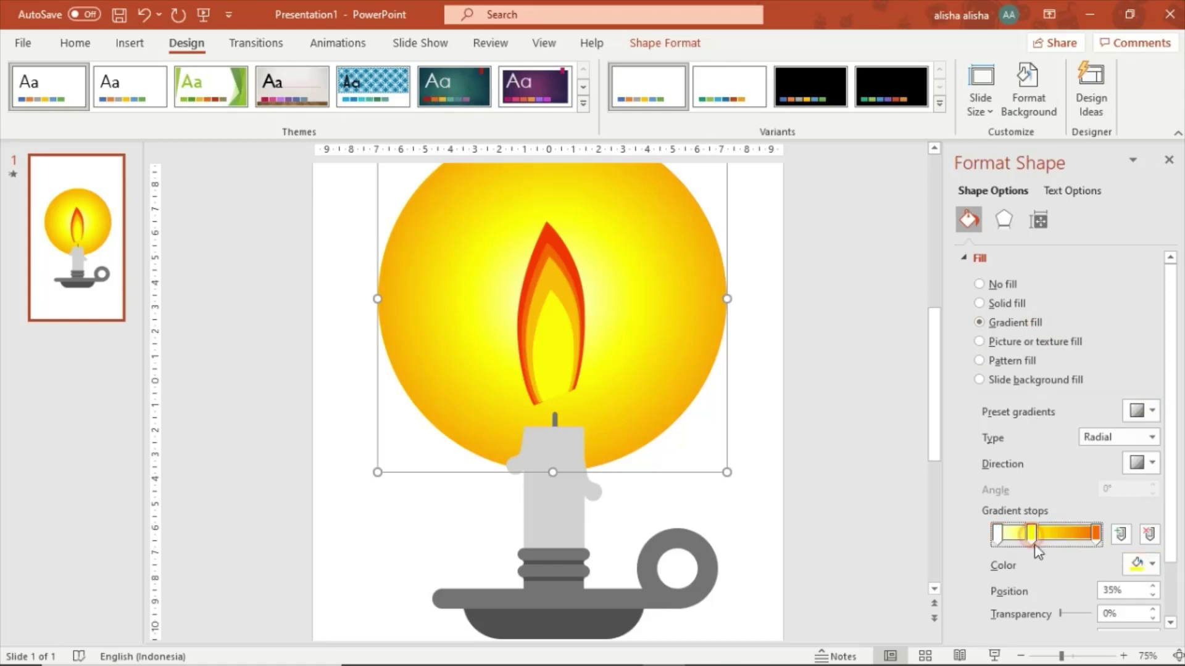
pyautogui.moveTo(1059, 613)
pyautogui.mouseDown()
pyautogui.moveTo(1093, 615)
pyautogui.moveTo(1068, 617)
pyautogui.mouseUp()
pyautogui.click(1096, 534)
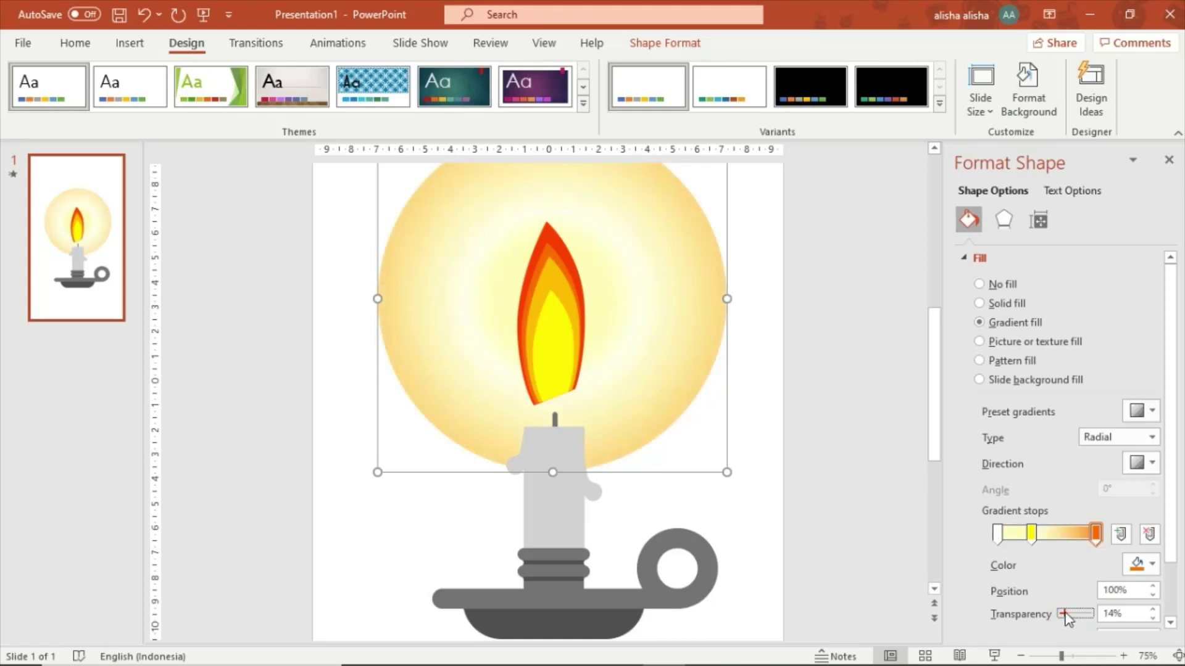
pyautogui.scroll(-3, 796, 423)
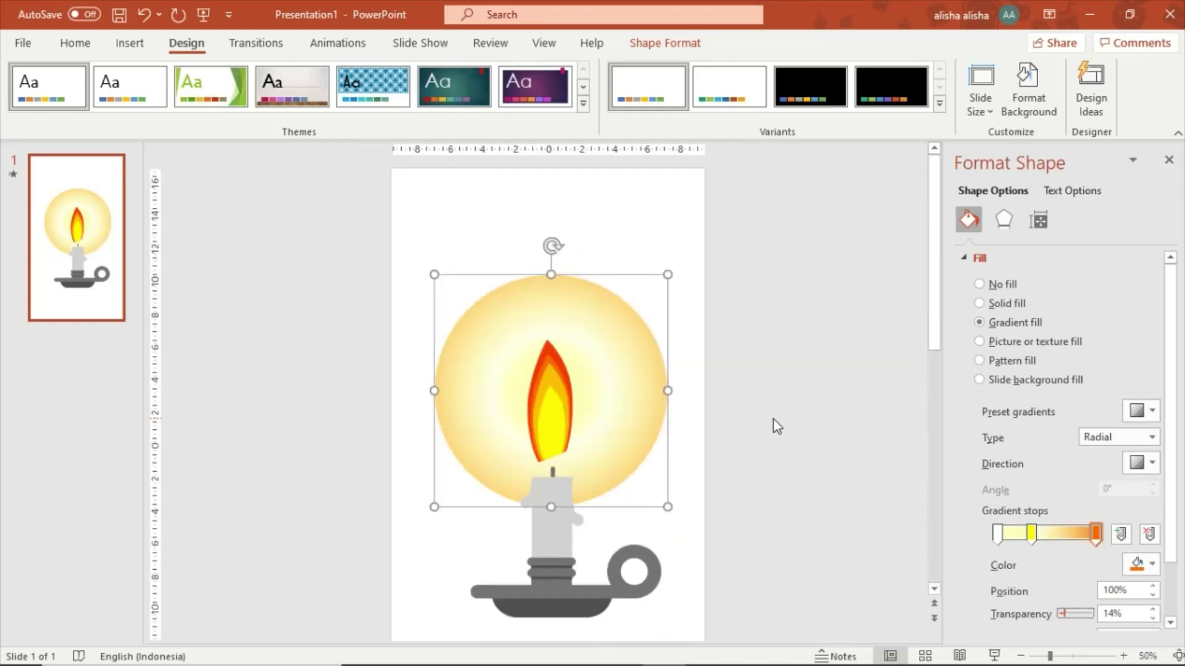
pyautogui.click(773, 419)
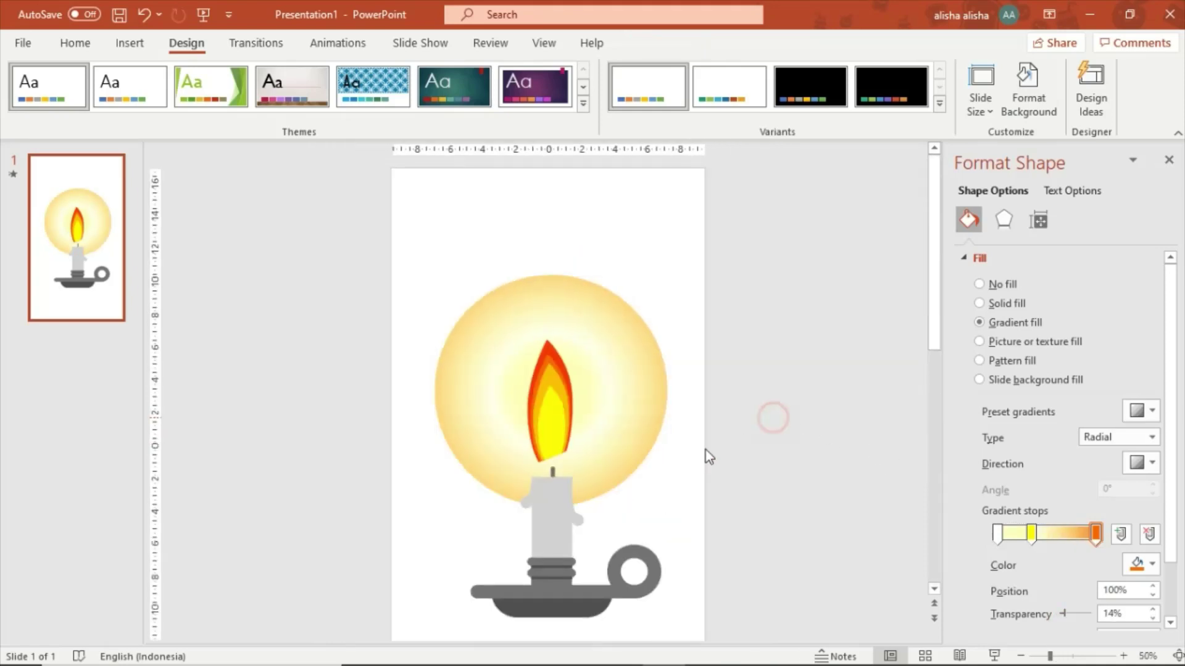
# Close Format Shape and apply a Grow/Shrink emphasis animation to the glow circle
pyautogui.click(627, 417)
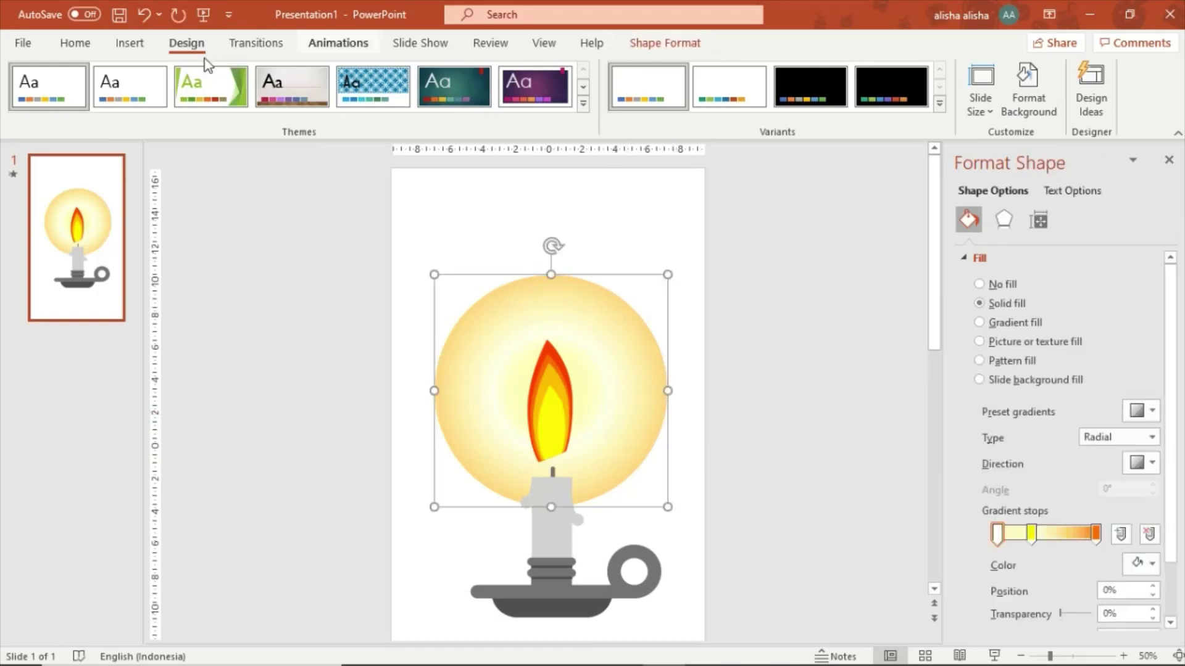
pyautogui.click(1169, 159)
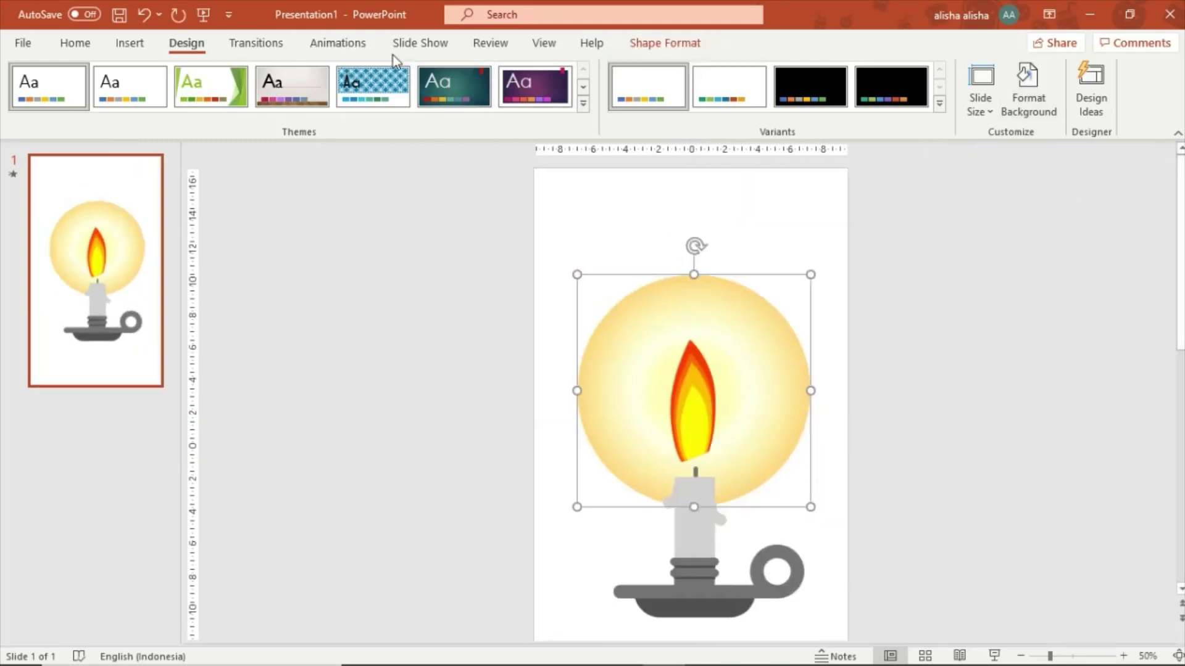
pyautogui.click(346, 44)
pyautogui.click(821, 69)
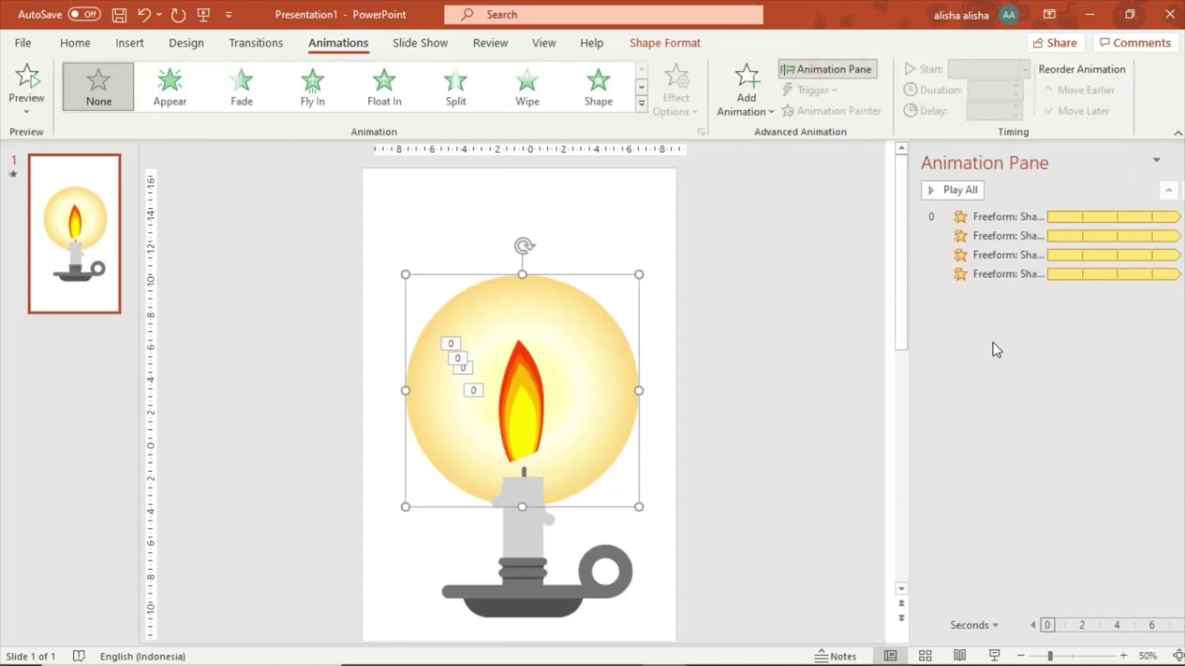
pyautogui.click(642, 107)
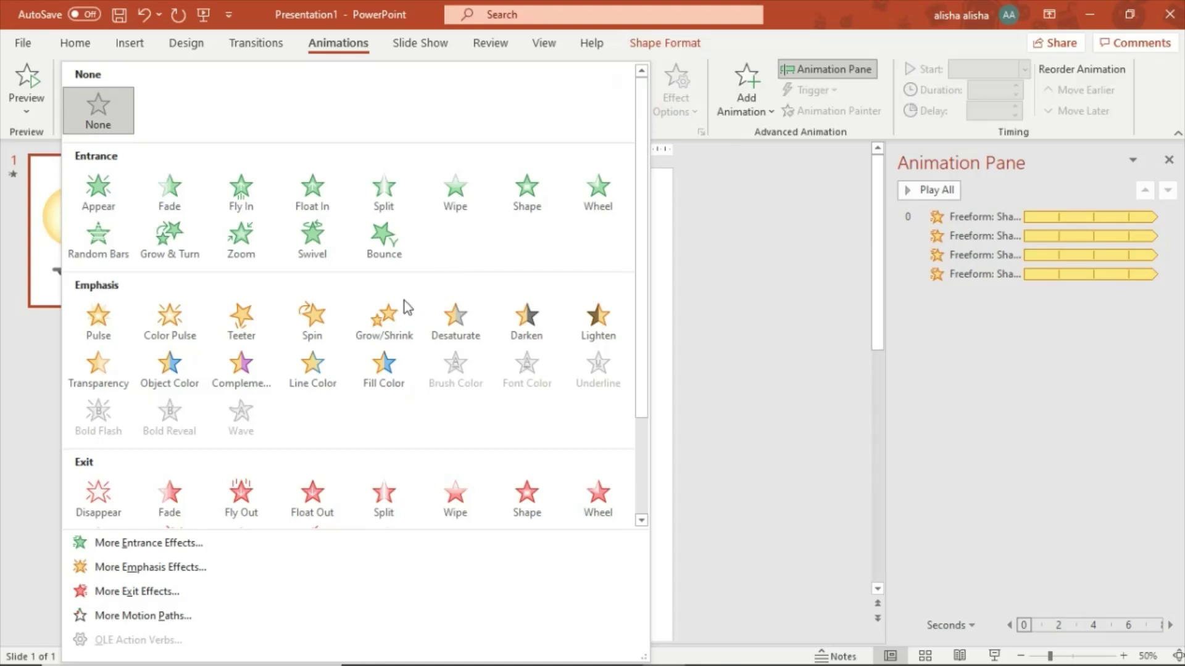
pyautogui.click(381, 322)
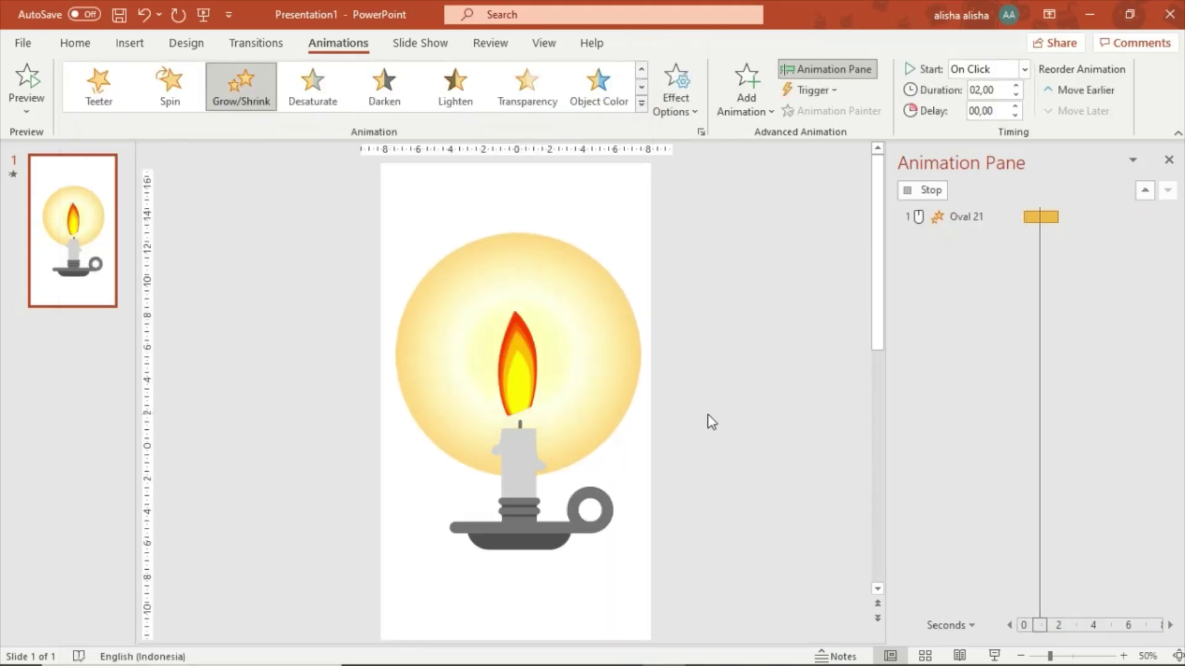
# Set the Oval 21 animation to start With Previous
pyautogui.click(708, 412)
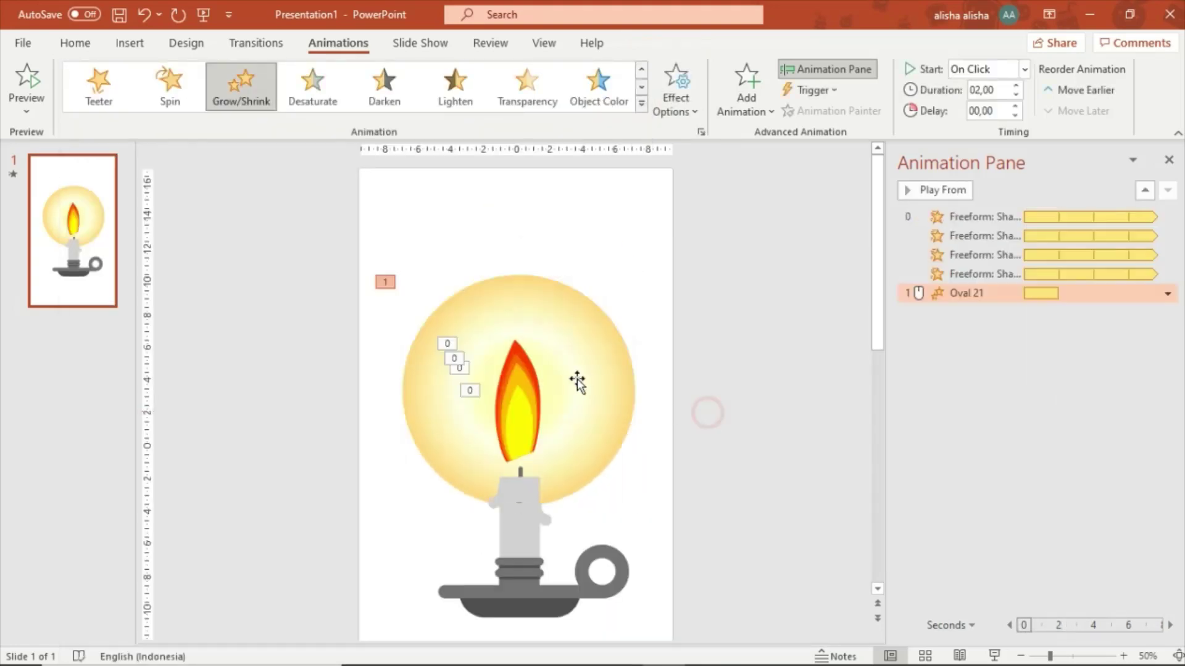
pyautogui.click(577, 378)
pyautogui.rightClick(956, 294)
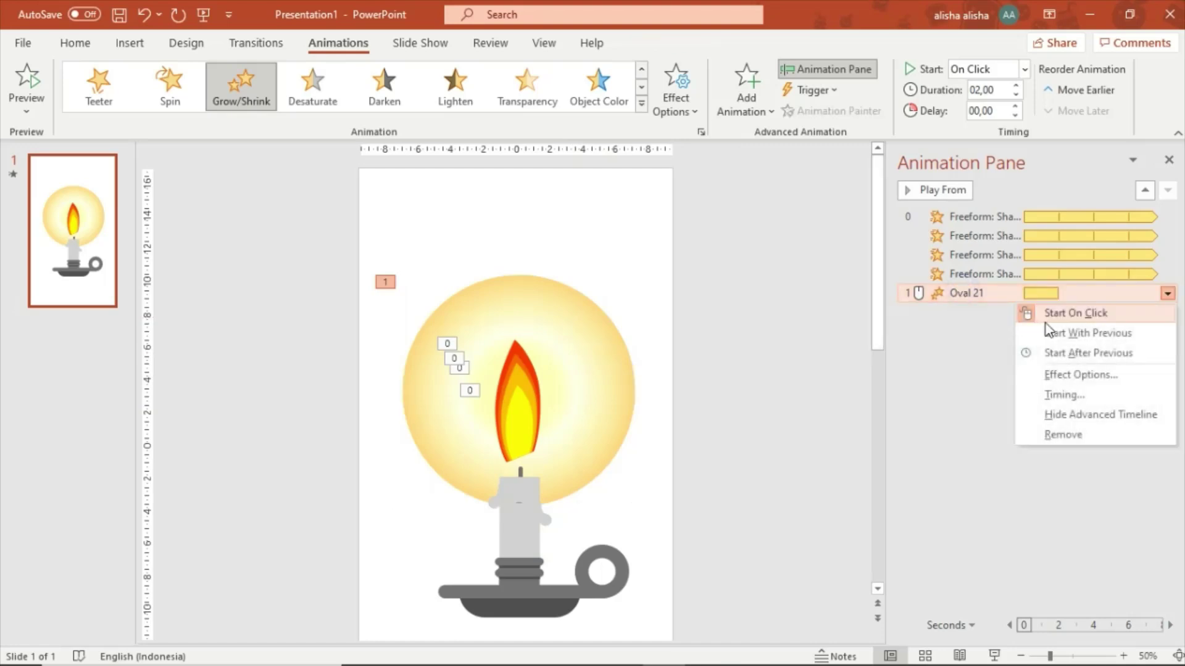
pyautogui.click(1051, 334)
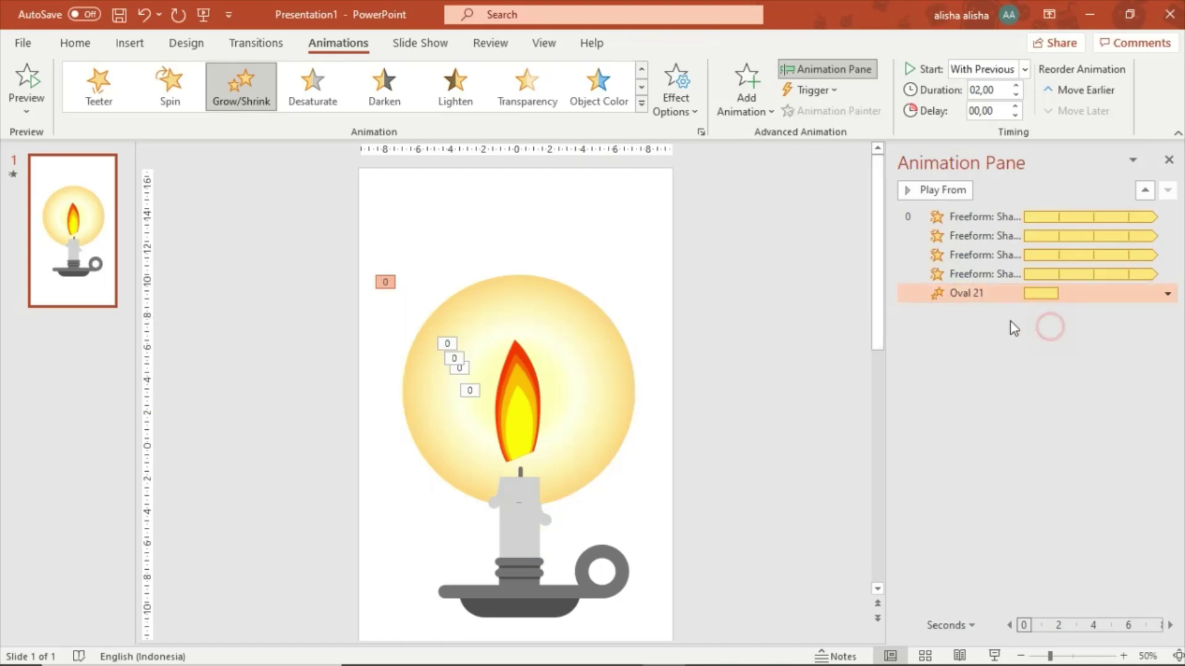
# In the animation's Timing, keep duration at 2 seconds and repeat Until End of Slide
pyautogui.rightClick(979, 294)
pyautogui.click(1064, 396)
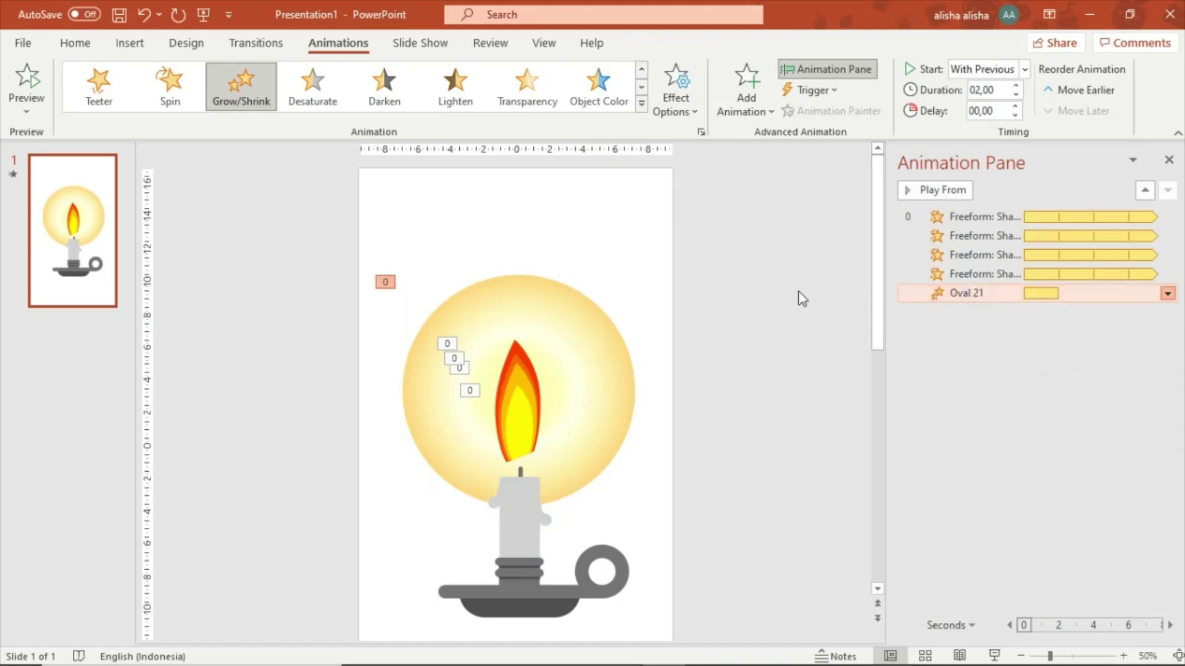
pyautogui.click(935, 255)
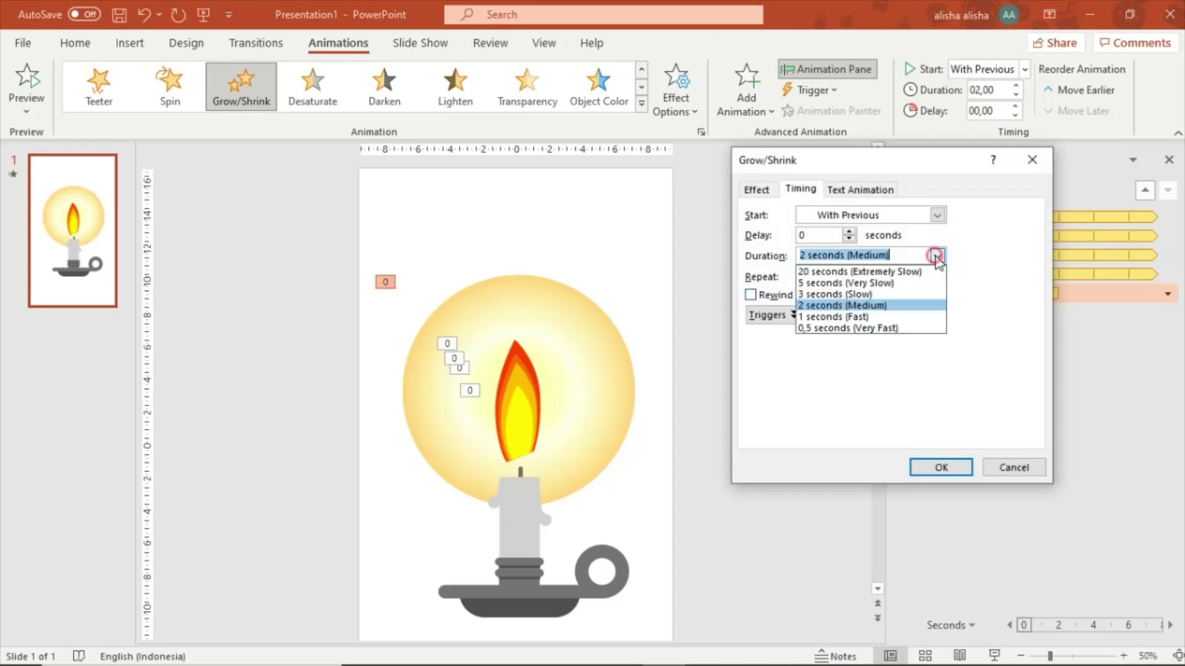
pyautogui.click(917, 305)
pyautogui.click(936, 276)
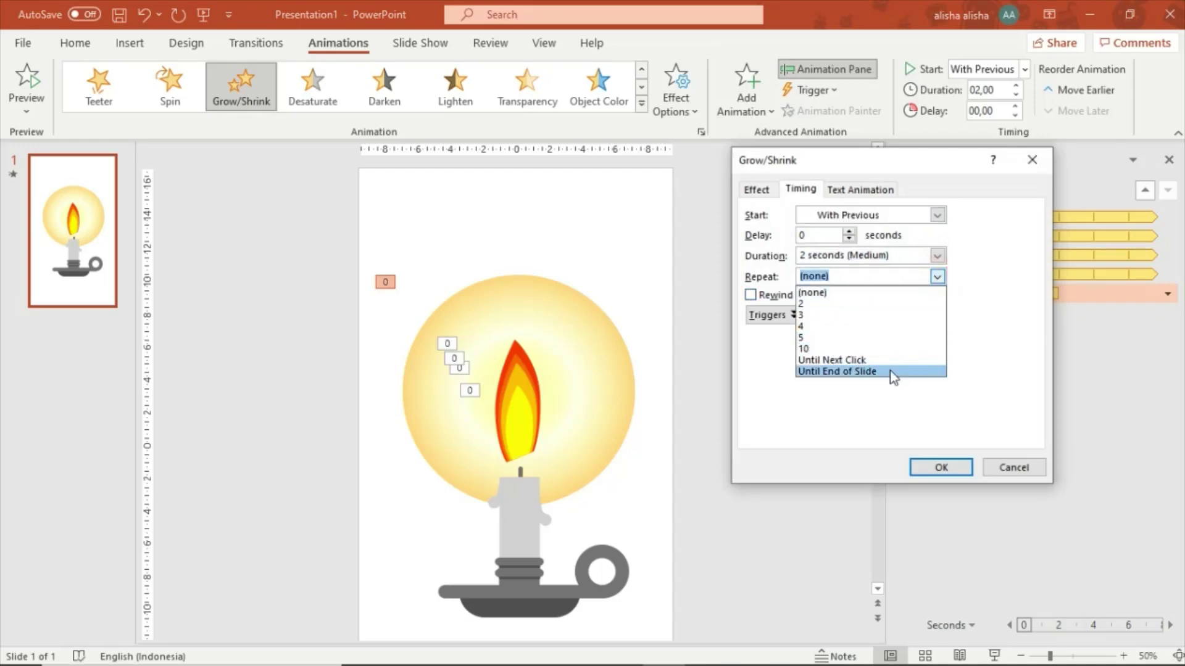
pyautogui.click(890, 370)
pyautogui.click(941, 469)
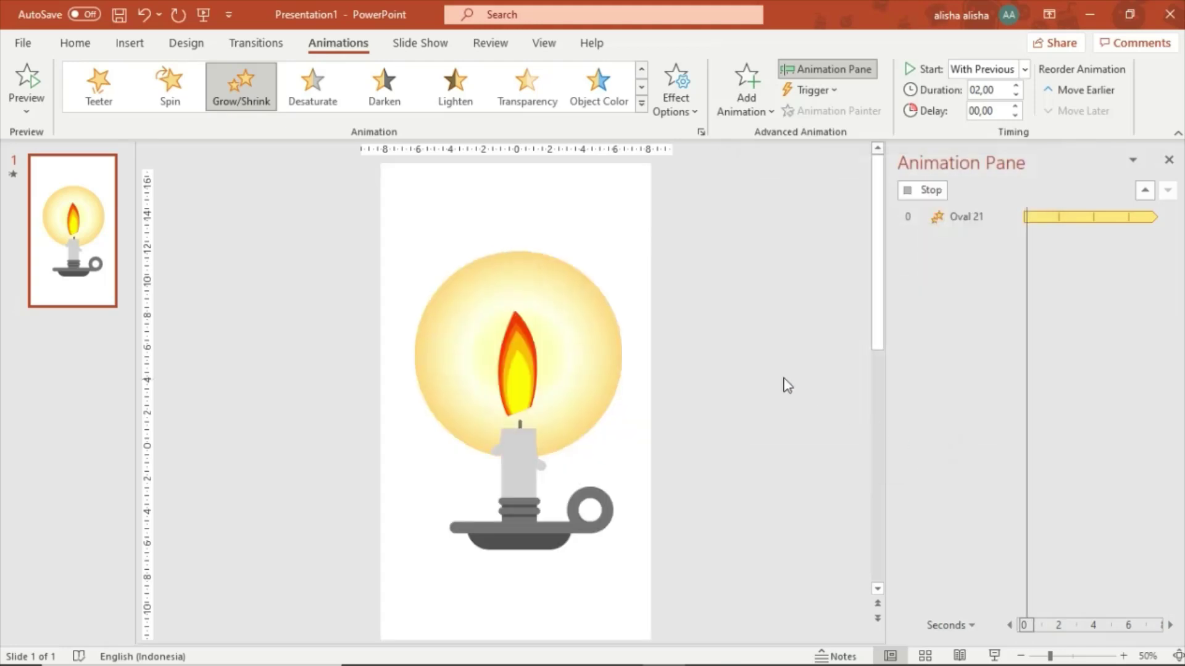
pyautogui.scroll(-2, 771, 375)
# Select all shapes and enlarge the candle illustration so the glow spans the slide width
pyautogui.keyDown('ctrl'); pyautogui.scroll(-2, 679, 374); pyautogui.keyUp('ctrl')
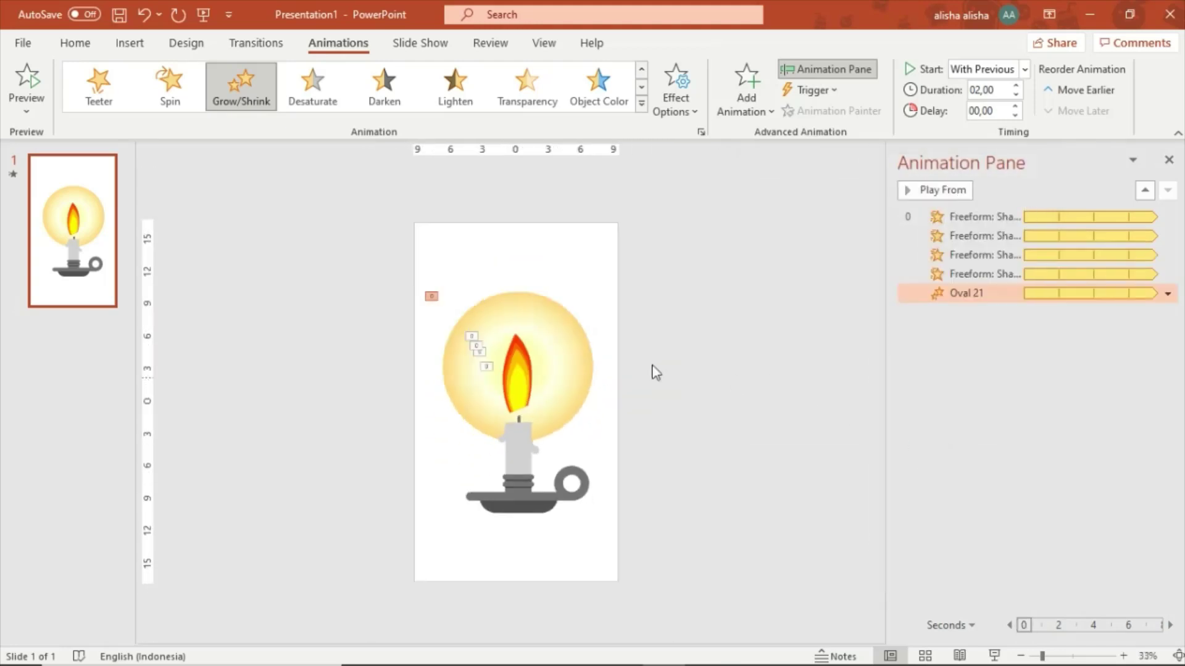
pyautogui.moveTo(341, 243); pyautogui.dragTo(691, 576)
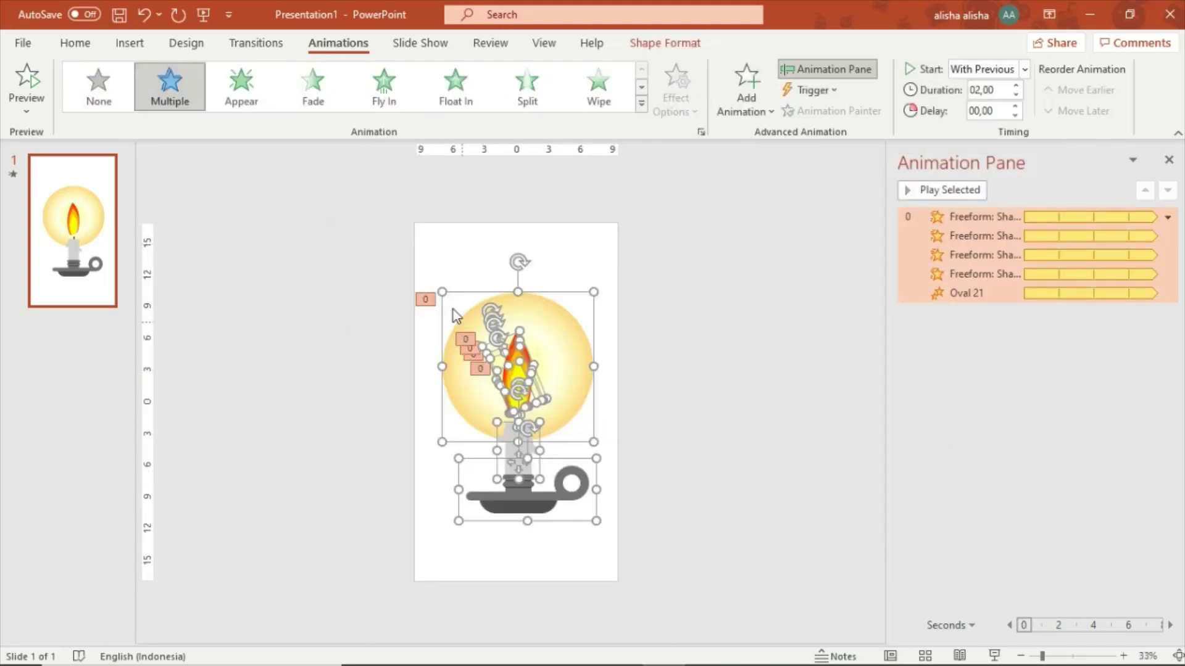
pyautogui.moveTo(440, 289); pyautogui.dragTo(413, 265)
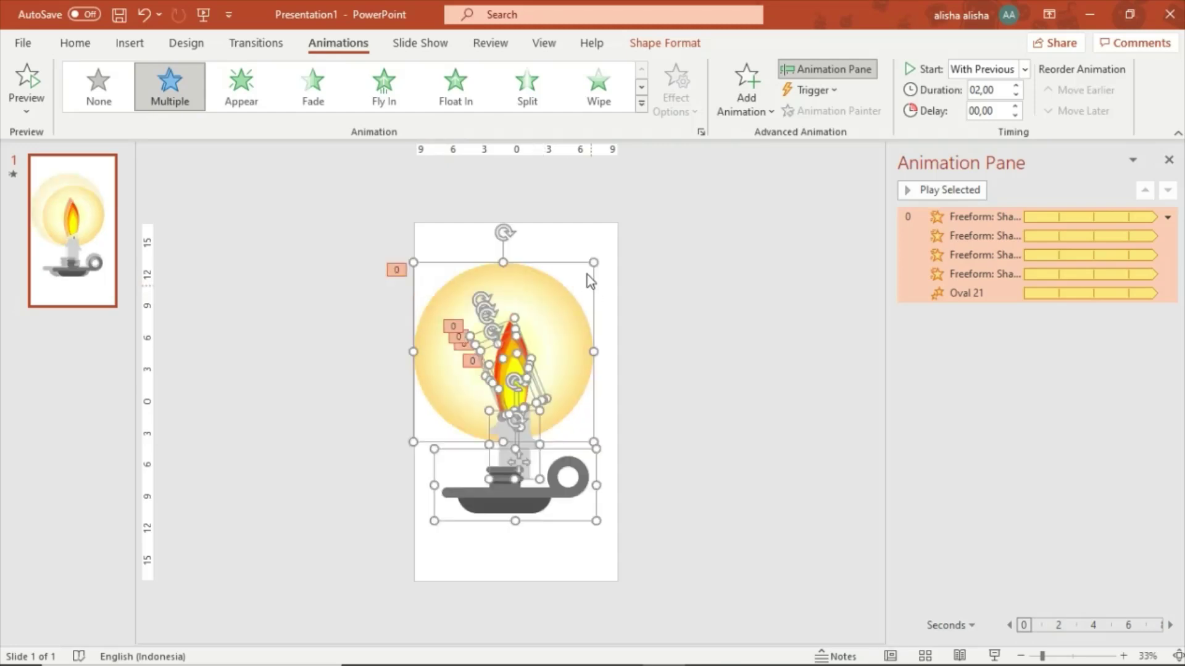
pyautogui.moveTo(592, 257); pyautogui.dragTo(609, 246)
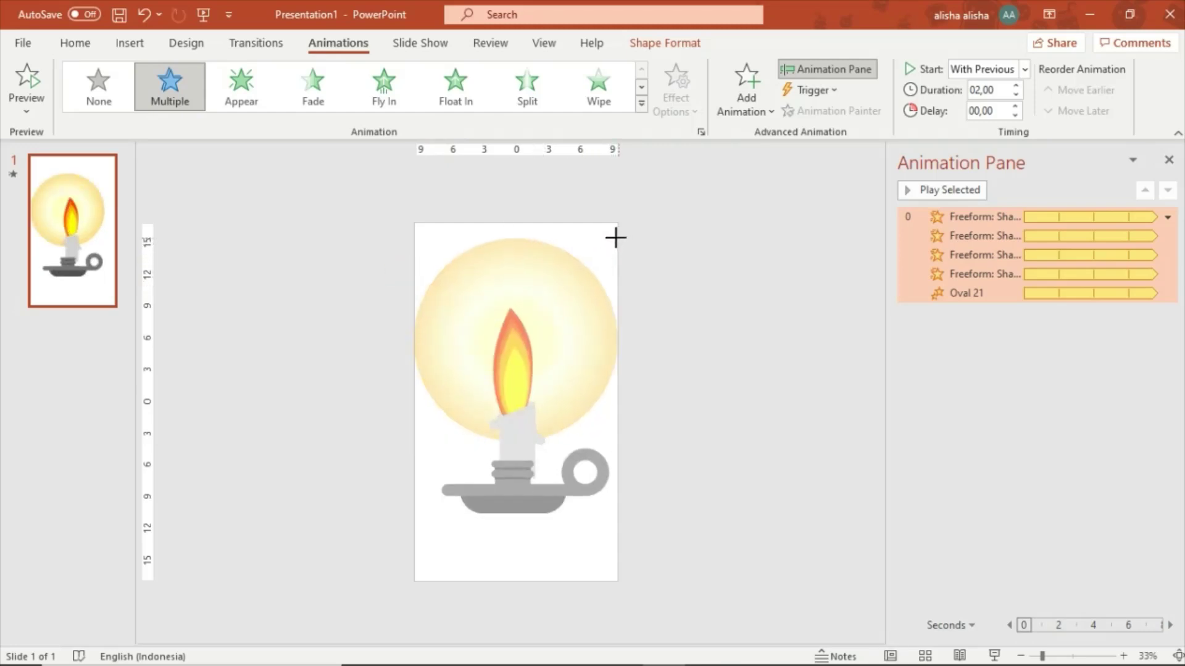
# Move the candle and holder lower, then raise the candle body up under the flame
pyautogui.click(685, 392)
pyautogui.click(523, 439)
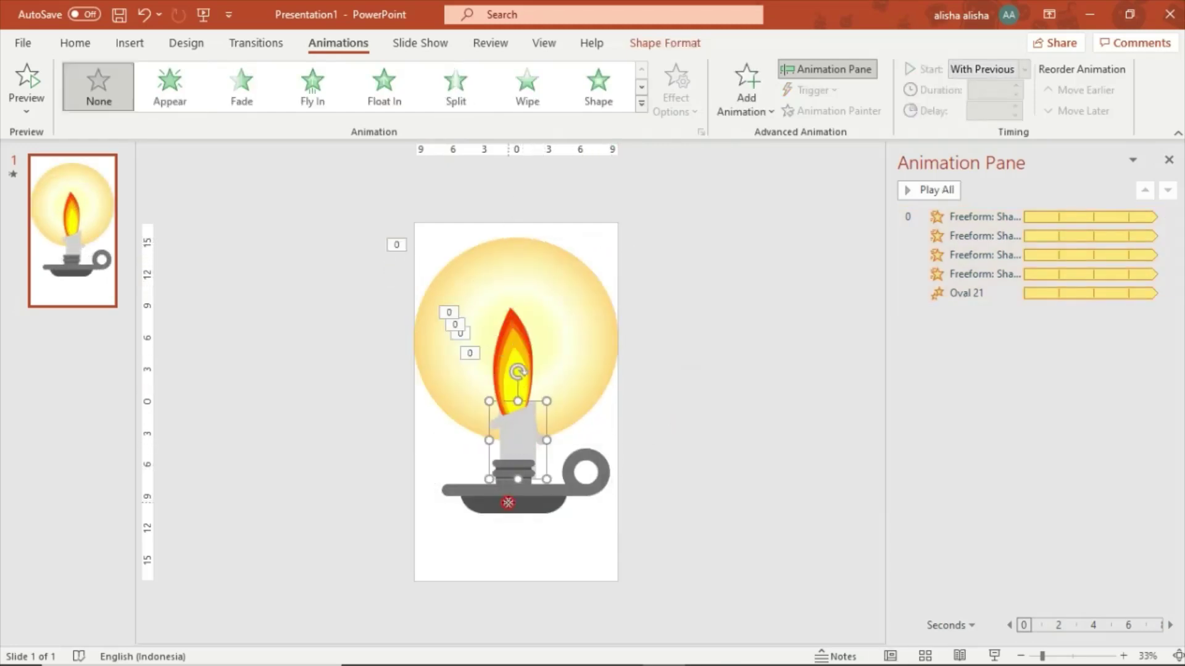
pyautogui.moveTo(506, 503); pyautogui.dragTo(507, 555)
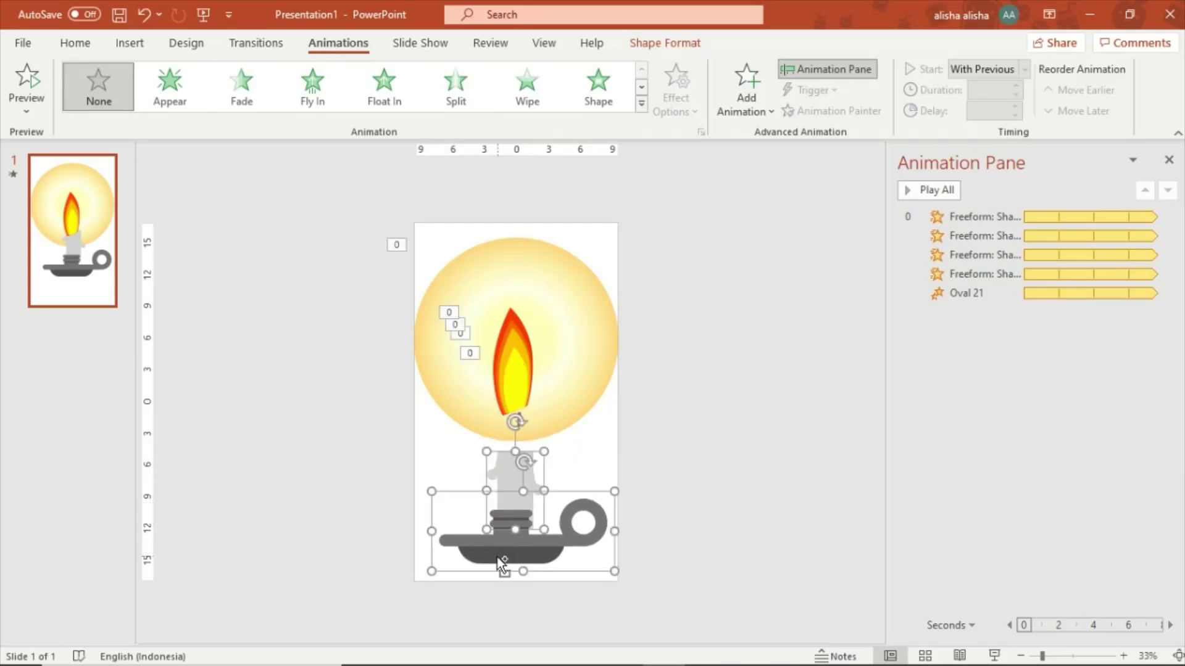
pyautogui.keyDown('ctrl'); pyautogui.scroll(2, 537, 500); pyautogui.keyUp('ctrl')
pyautogui.click(639, 434)
pyautogui.moveTo(529, 474)
pyautogui.mouseDown()
pyautogui.moveTo(513, 457)
pyautogui.moveTo(523, 443)
pyautogui.mouseUp()
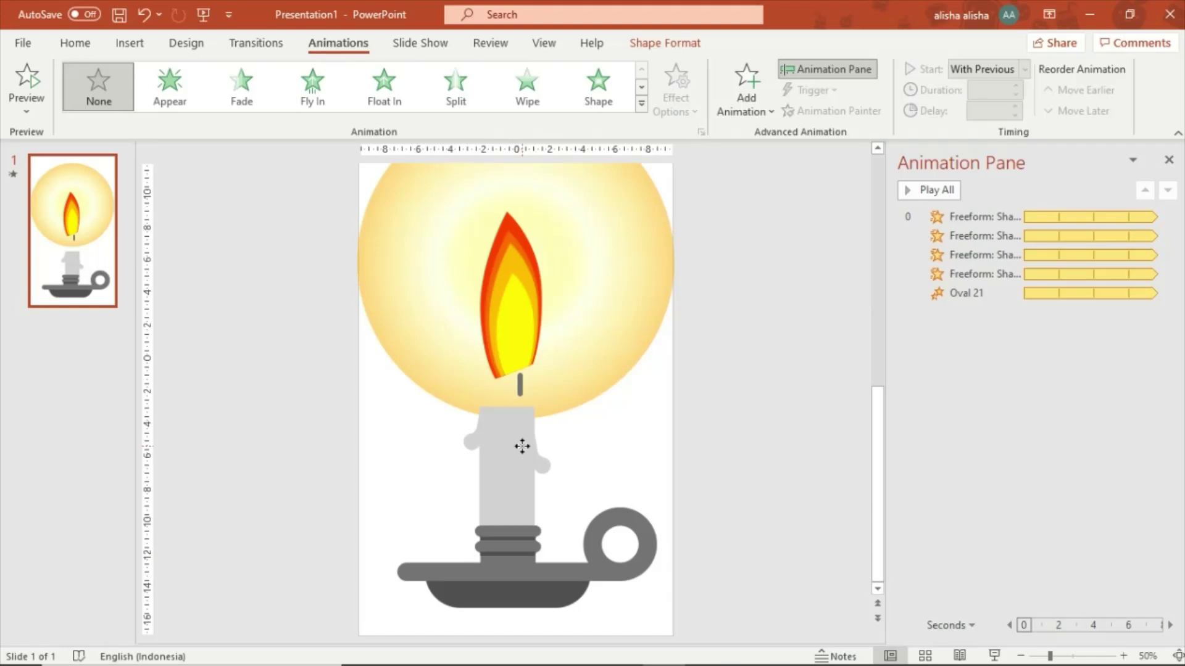
pyautogui.moveTo(520, 383)
pyautogui.mouseDown()
pyautogui.moveTo(510, 386)
pyautogui.moveTo(523, 386)
pyautogui.mouseUp()
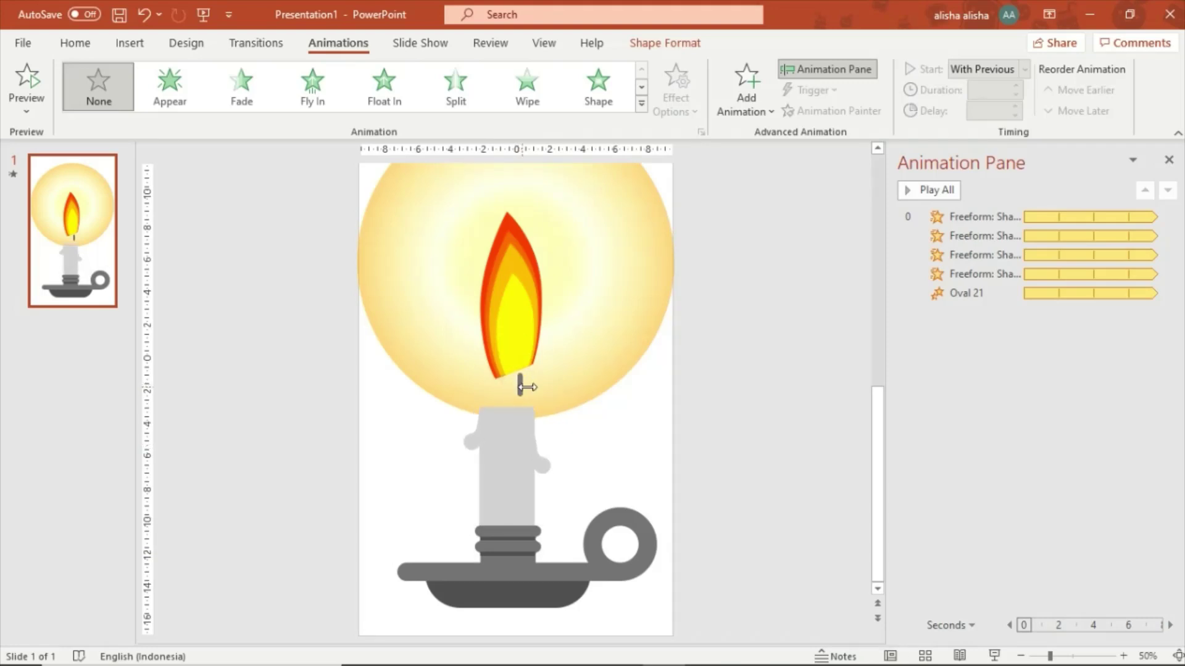
pyautogui.hotkey('ctrl', 'z')
# Move the wick left beneath the flame and add the candle body to the selection
pyautogui.click(637, 438)
pyautogui.click(520, 385)
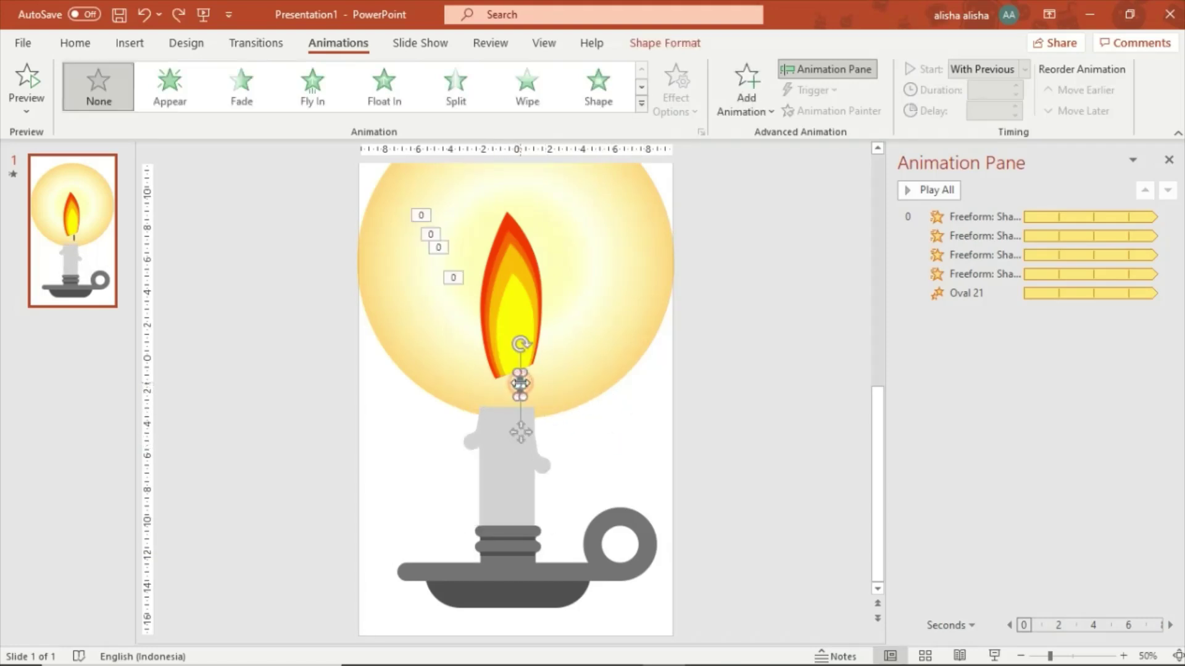
pyautogui.keyDown('ctrl'); pyautogui.scroll(2, 520, 383); pyautogui.keyUp('ctrl')
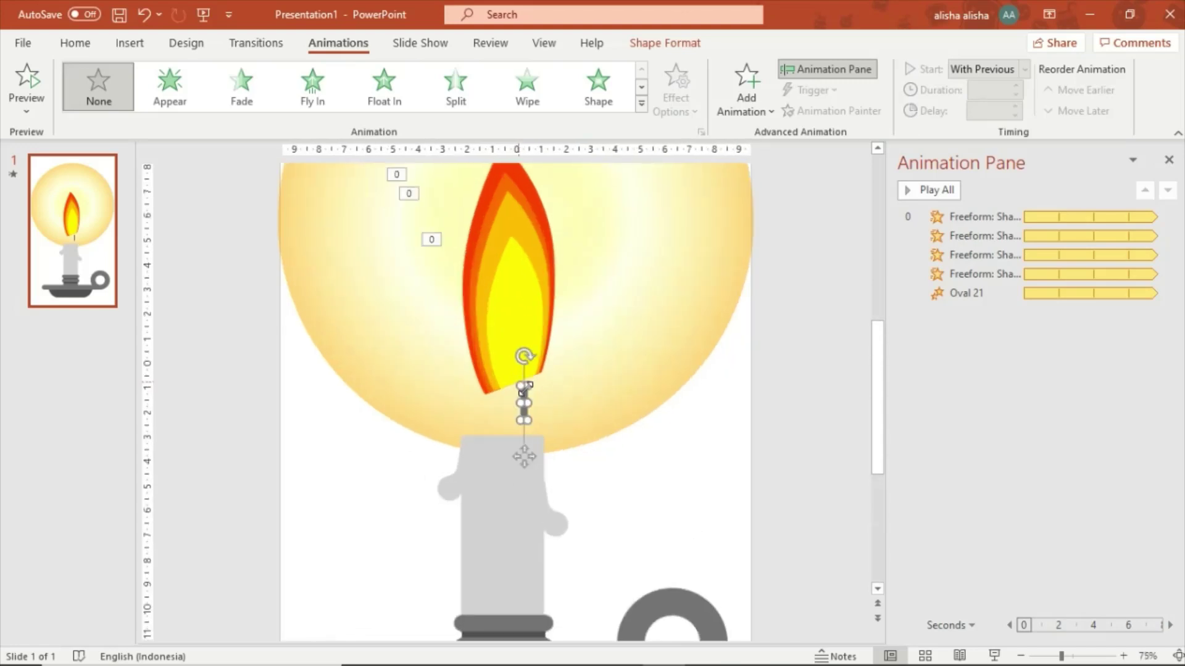
pyautogui.moveTo(524, 393); pyautogui.dragTo(506, 396)
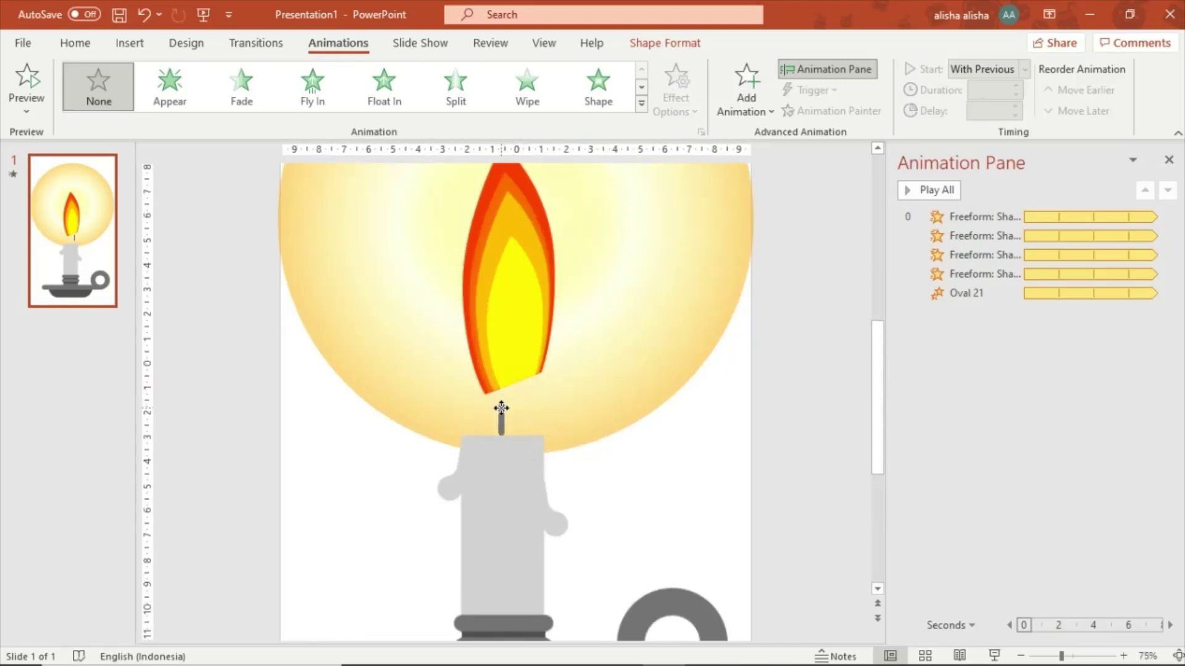
pyautogui.keyDown('shift'); pyautogui.click(516, 500); pyautogui.keyUp('shift')
pyautogui.keyDown('ctrl'); pyautogui.scroll(-2, 516, 500); pyautogui.keyUp('ctrl')
# Align Center the candle body over the holder
pyautogui.keyDown('ctrl'); pyautogui.scroll(-1, 526, 520); pyautogui.keyUp('ctrl')
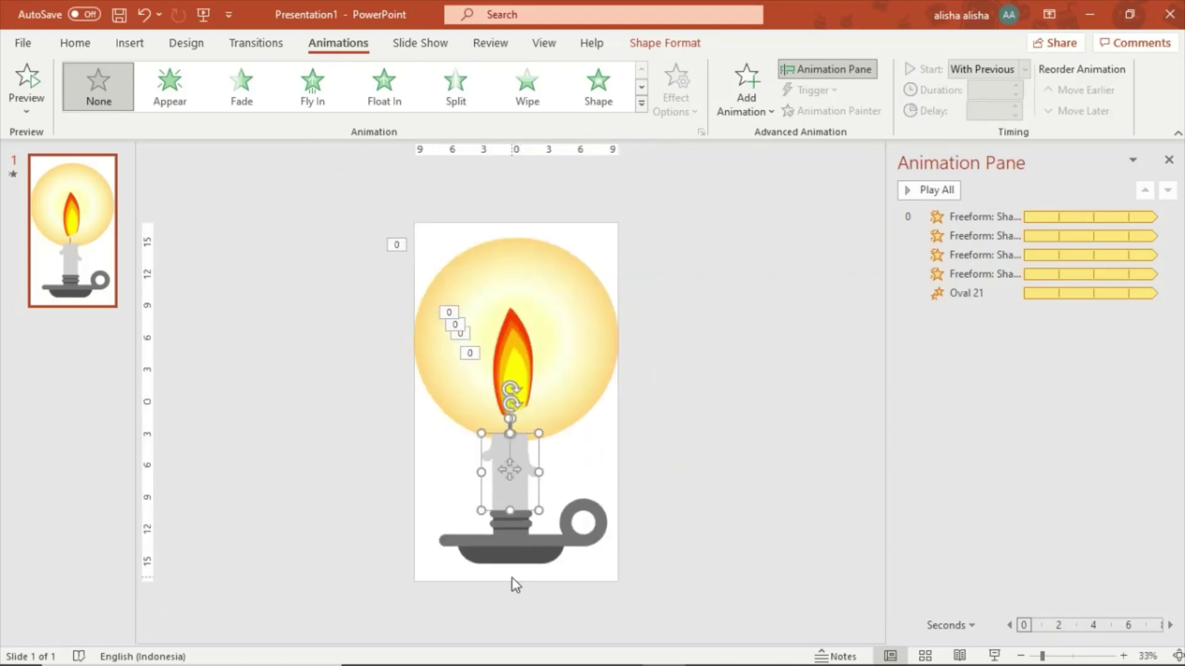
pyautogui.keyDown('shift'); pyautogui.click(517, 542); pyautogui.keyUp('shift')
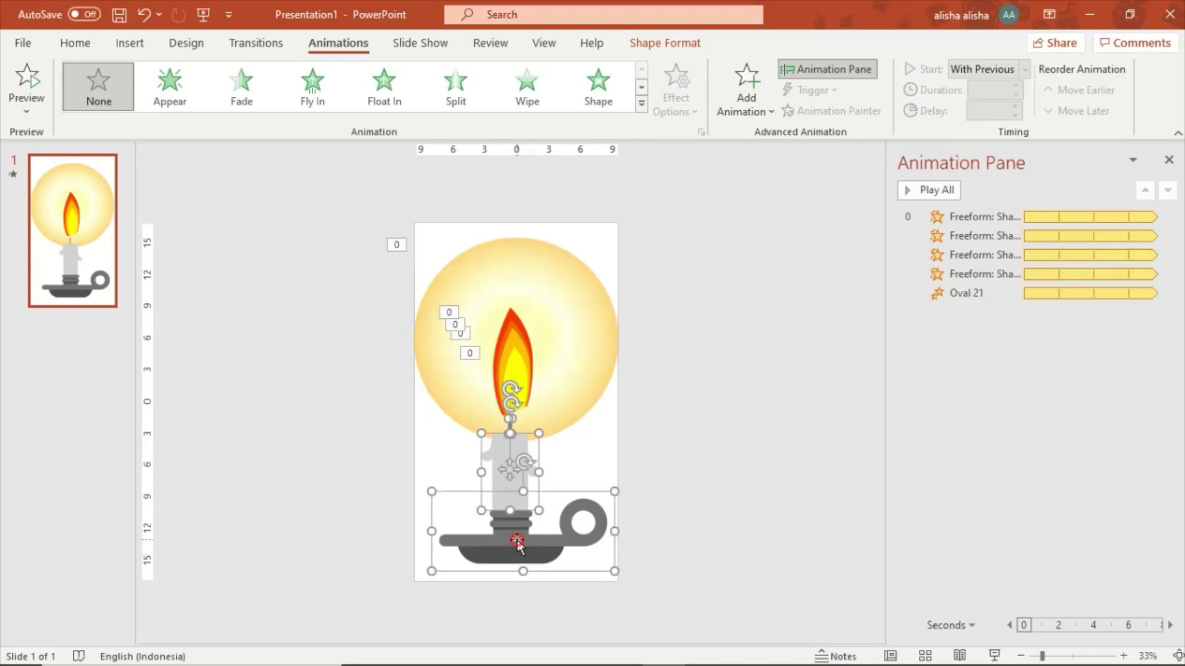
pyautogui.click(651, 46)
pyautogui.click(985, 70)
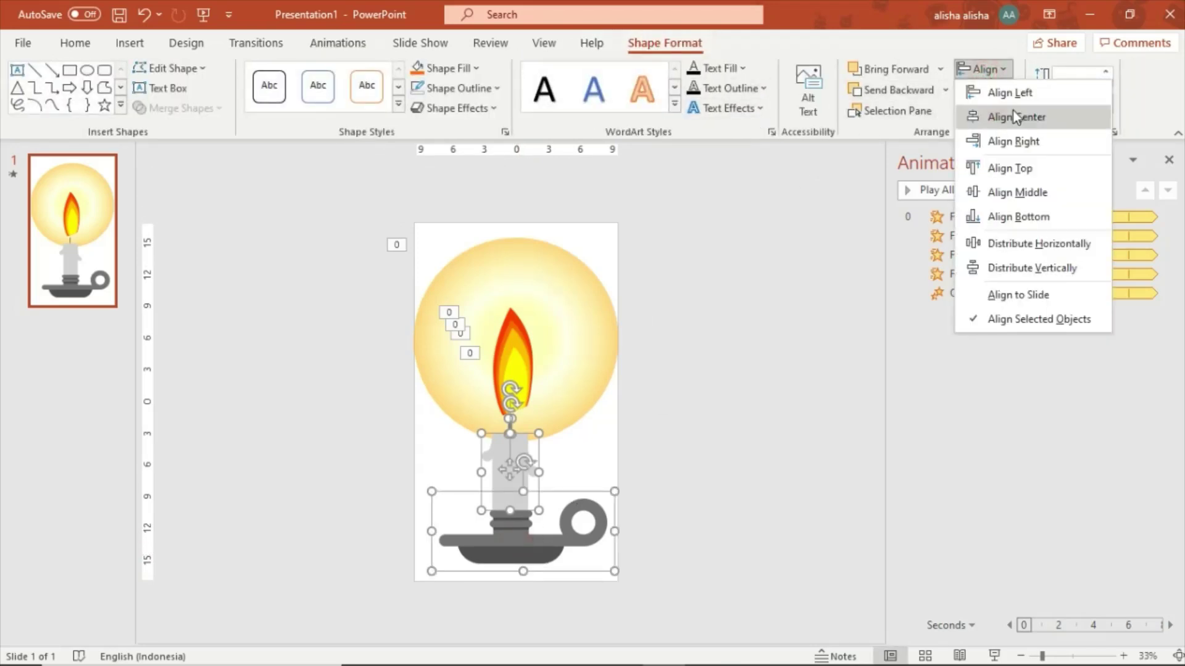
pyautogui.click(1017, 117)
# Centre the holder horizontally on the slide
pyautogui.click(708, 487)
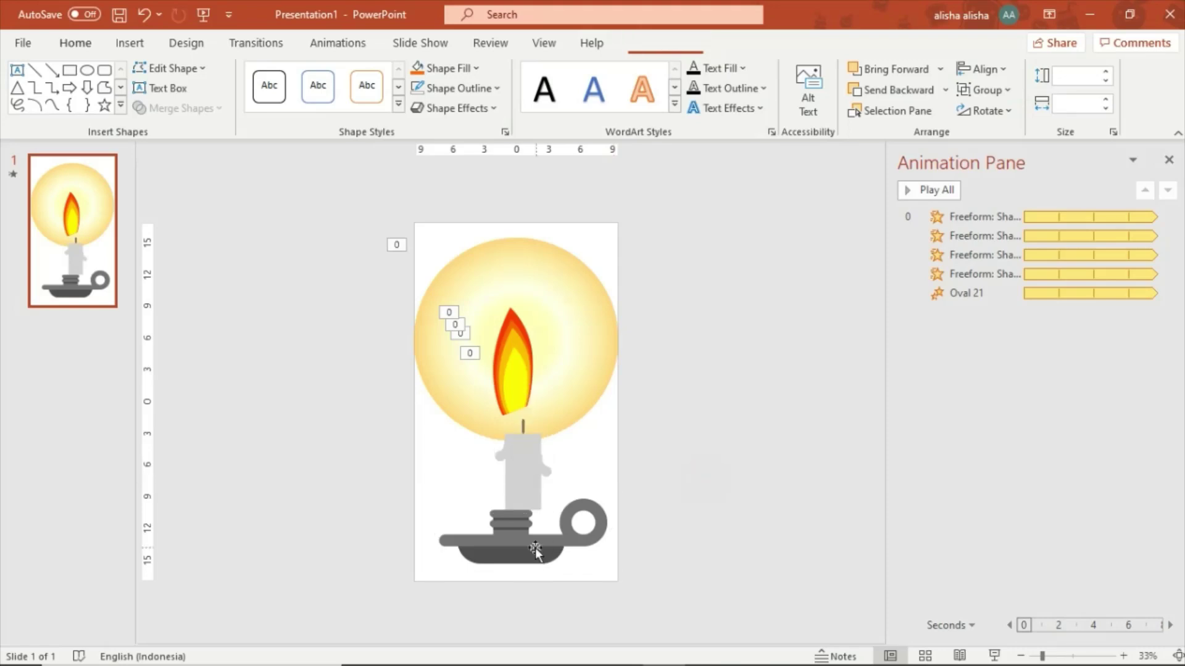
pyautogui.click(536, 548)
pyautogui.click(994, 72)
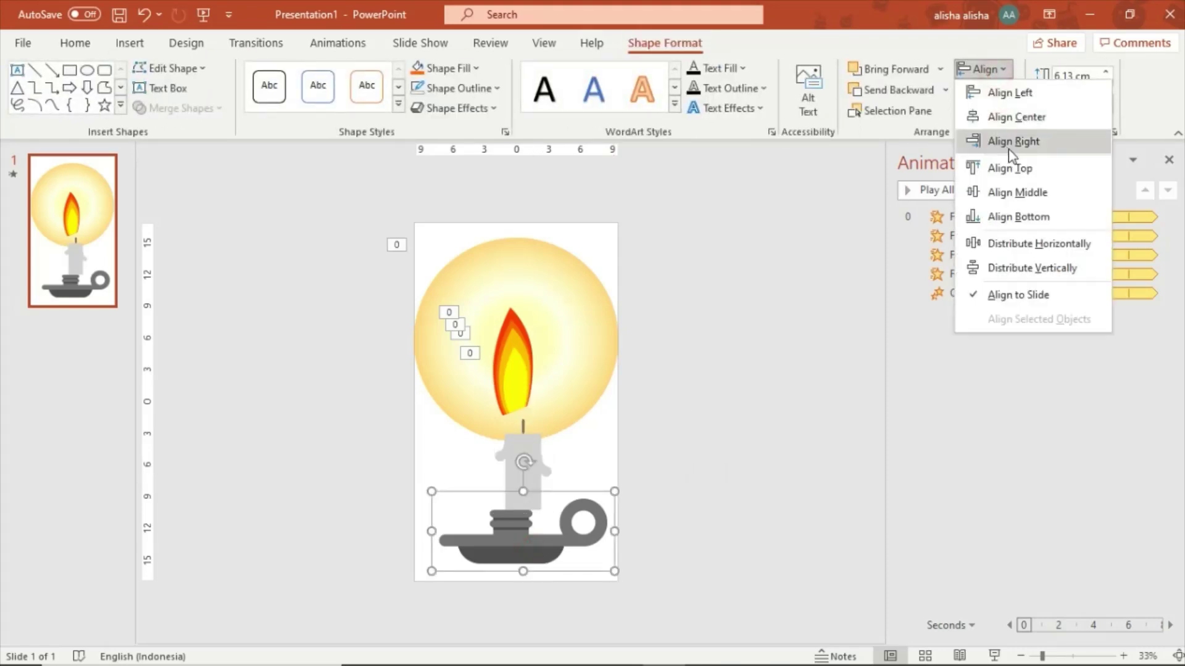
pyautogui.click(1016, 117)
pyautogui.click(773, 324)
# Move the candle body and wick left under the flame
pyautogui.click(508, 487)
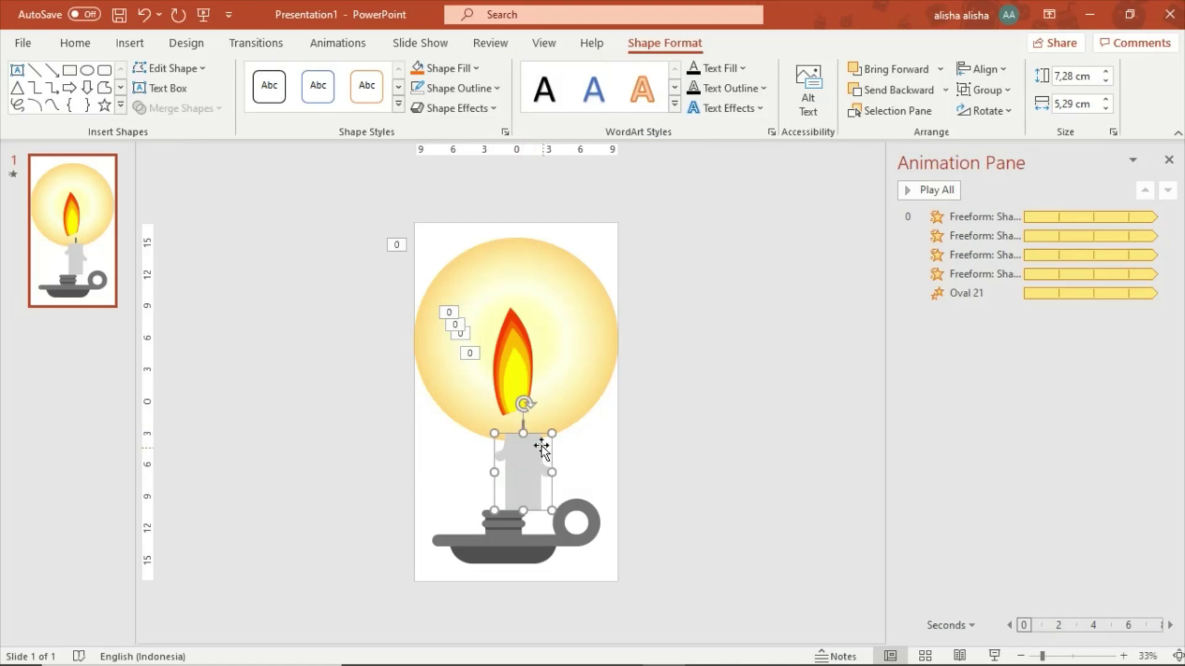
pyautogui.keyDown('shift'); pyautogui.click(521, 428); pyautogui.keyUp('shift')
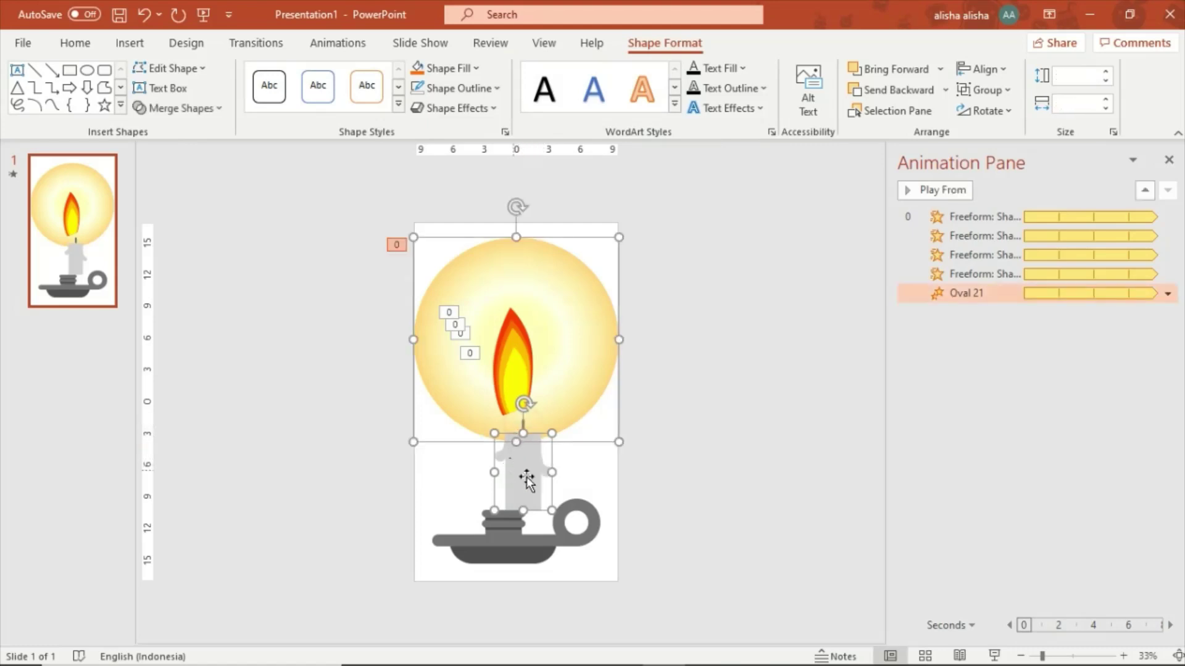
pyautogui.click(714, 420)
pyautogui.keyDown('ctrl'); pyautogui.scroll(3, 553, 439); pyautogui.keyUp('ctrl')
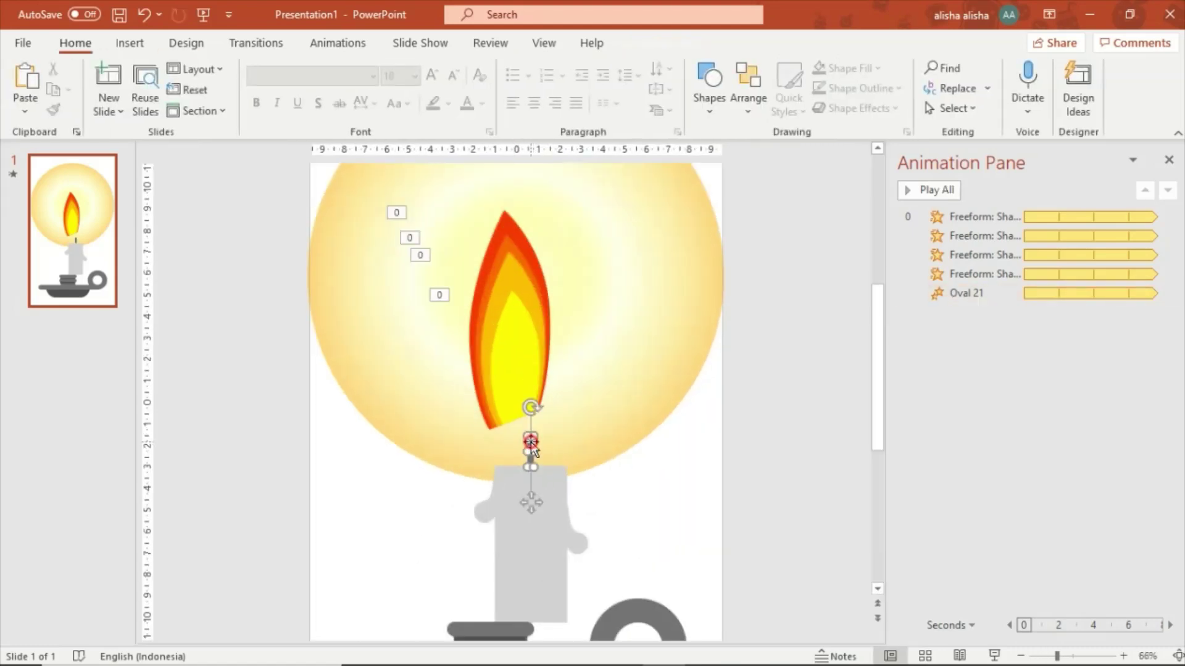
pyautogui.moveTo(540, 580); pyautogui.dragTo(499, 580)
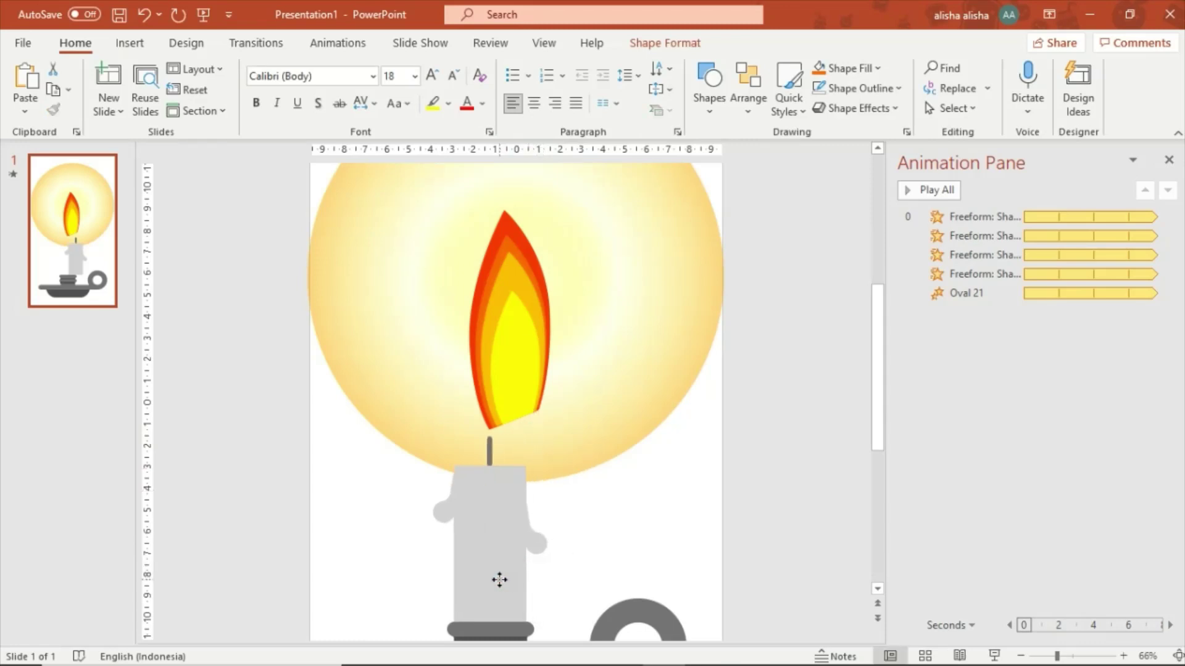
# Select the wick, candle body and candle dish together
pyautogui.click(513, 333)
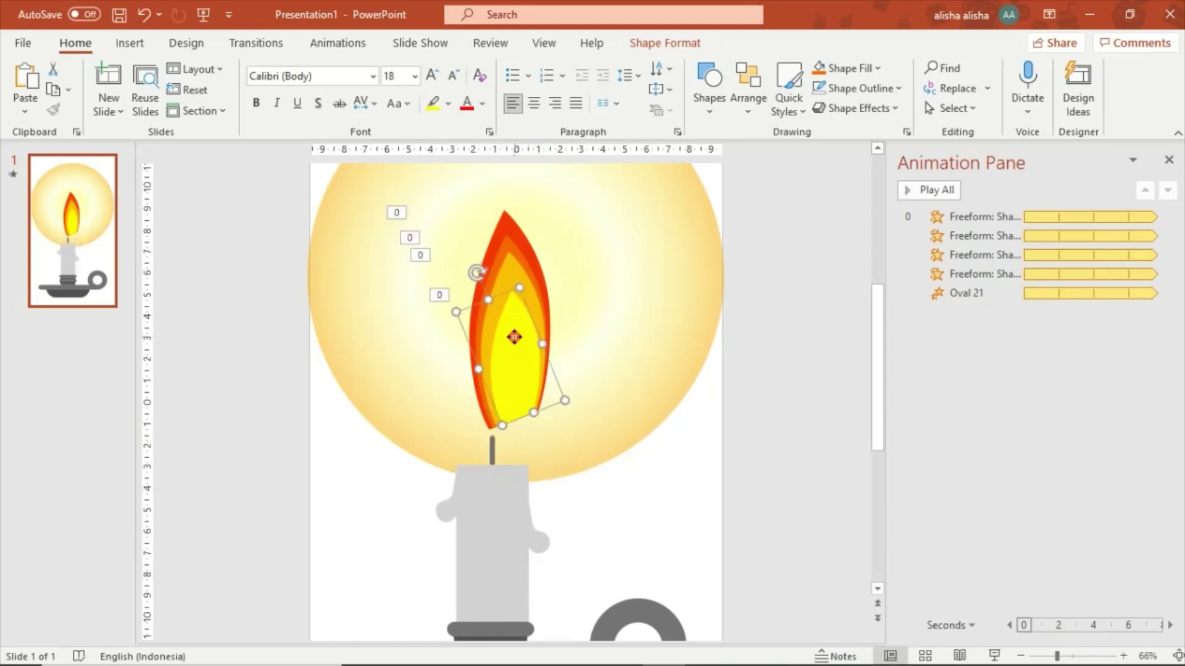
pyautogui.scroll(-1, 683, 514)
pyautogui.click(628, 498)
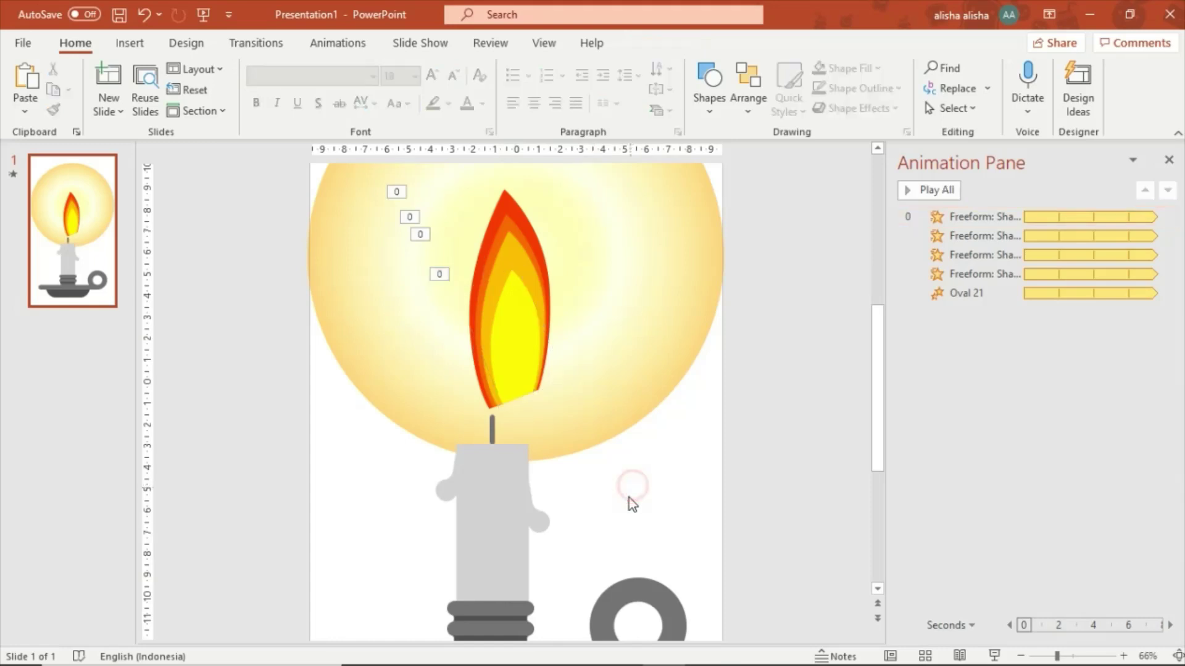
pyautogui.keyDown('ctrl'); pyautogui.scroll(-4, 538, 525); pyautogui.keyUp('ctrl')
pyautogui.keyDown('ctrl'); pyautogui.scroll(2, 521, 524); pyautogui.keyUp('ctrl')
pyautogui.click(499, 585)
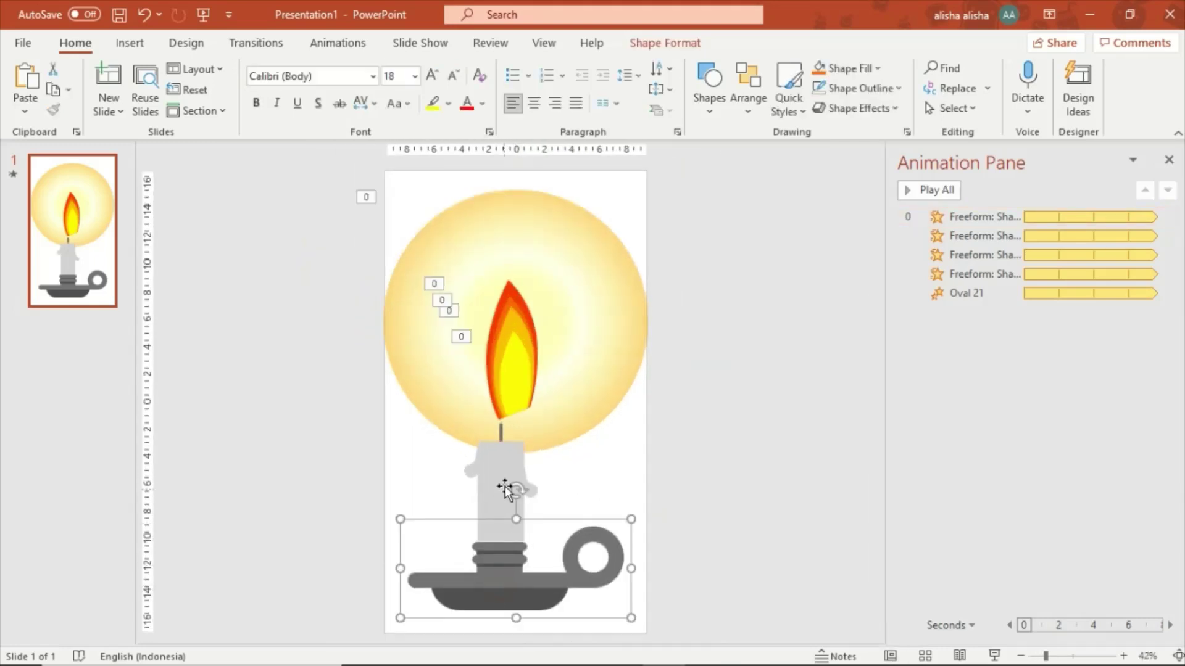
pyautogui.keyDown('shift'); pyautogui.click(505, 486); pyautogui.keyUp('shift')
pyautogui.keyDown('shift'); pyautogui.click(500, 435); pyautogui.keyUp('shift')
pyautogui.keyDown('shift'); pyautogui.click(499, 432); pyautogui.keyUp('shift')
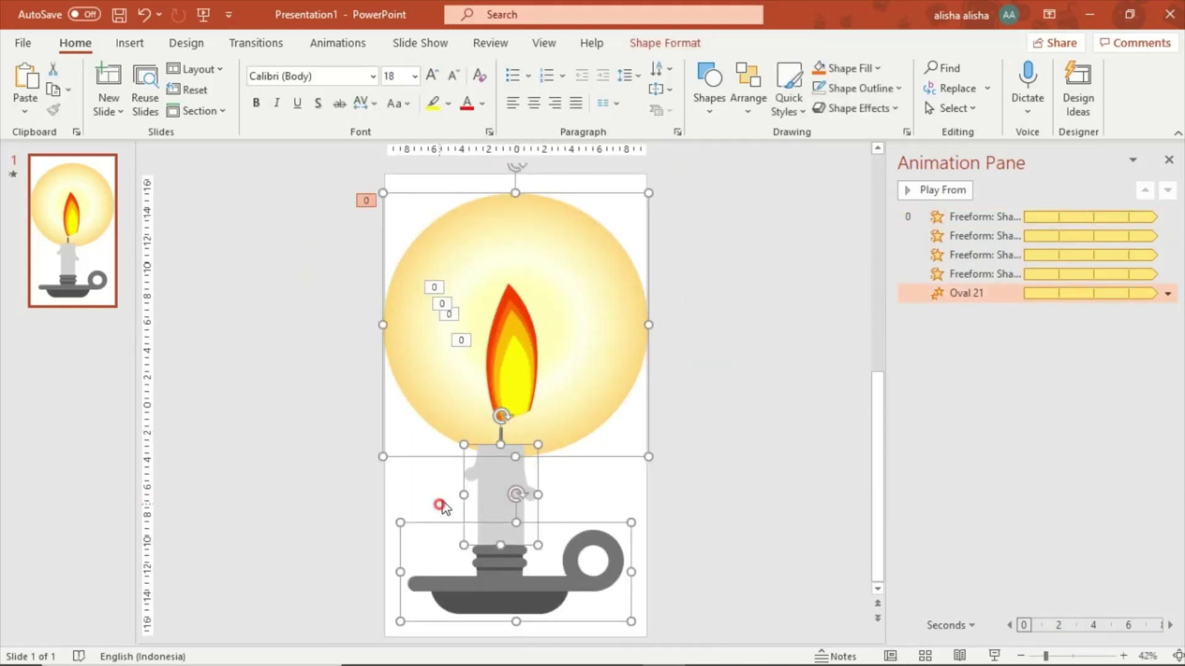
pyautogui.click(442, 508)
pyautogui.click(499, 431)
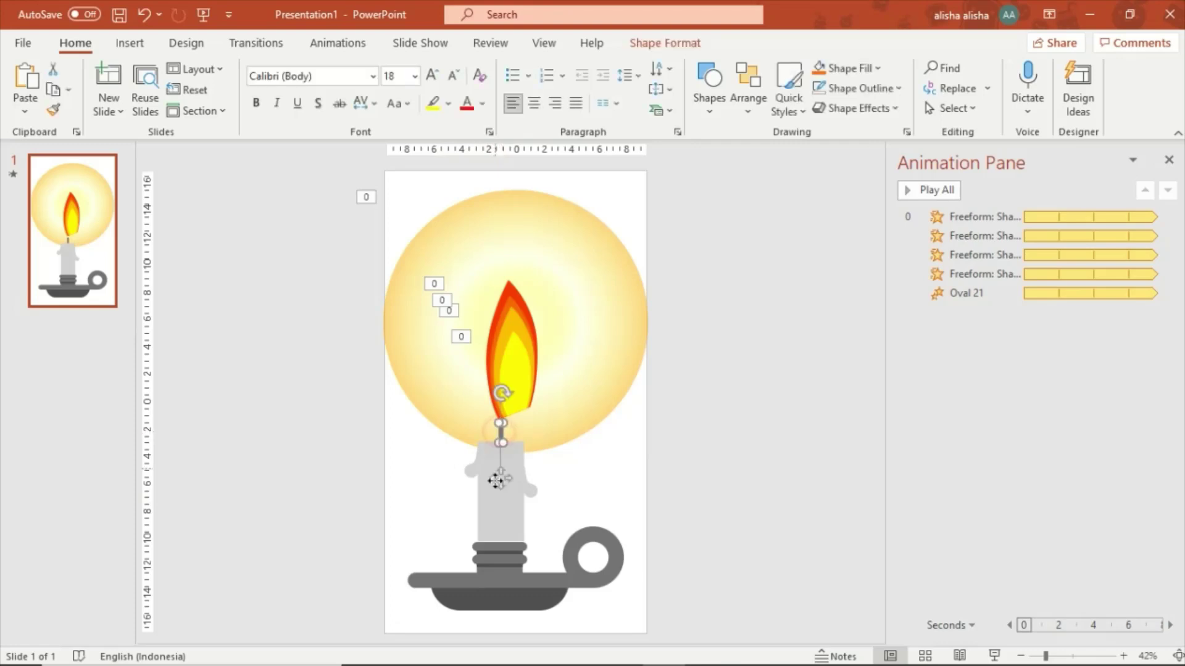
pyautogui.keyDown('shift'); pyautogui.click(490, 515); pyautogui.keyUp('shift')
pyautogui.keyDown('shift'); pyautogui.click(490, 581); pyautogui.keyUp('shift')
# Group the wick, candle and dish, then nudge the candle group and inner yellow flame into place
pyautogui.rightClick(488, 580)
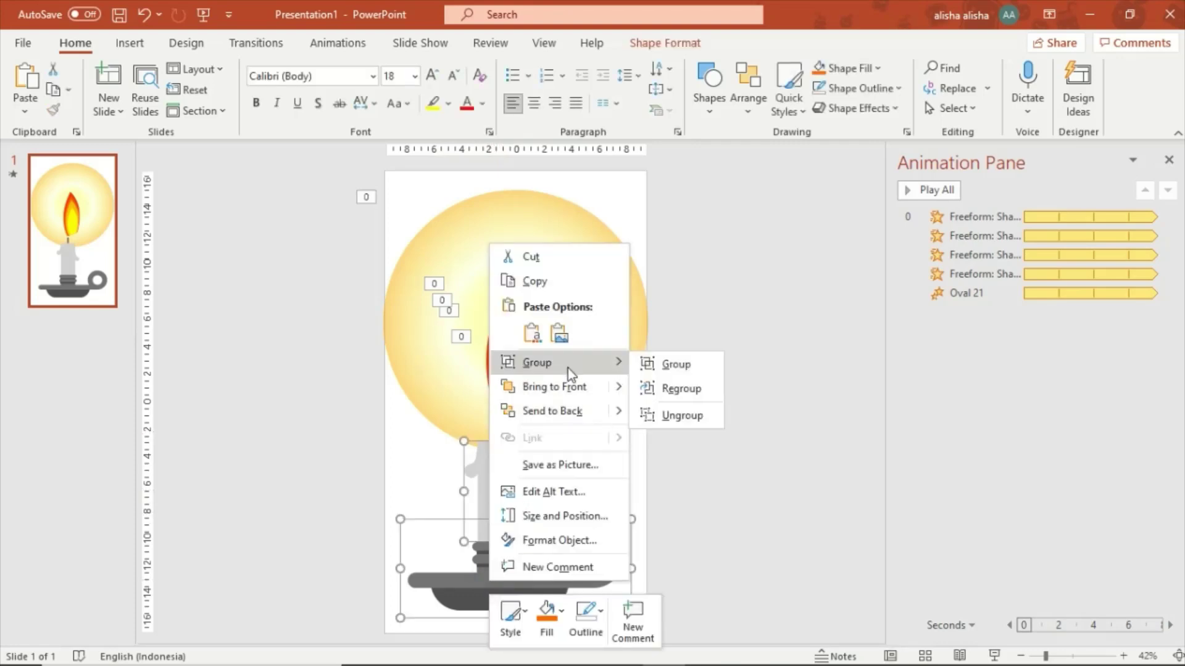
pyautogui.click(679, 363)
pyautogui.moveTo(512, 583); pyautogui.dragTo(520, 586)
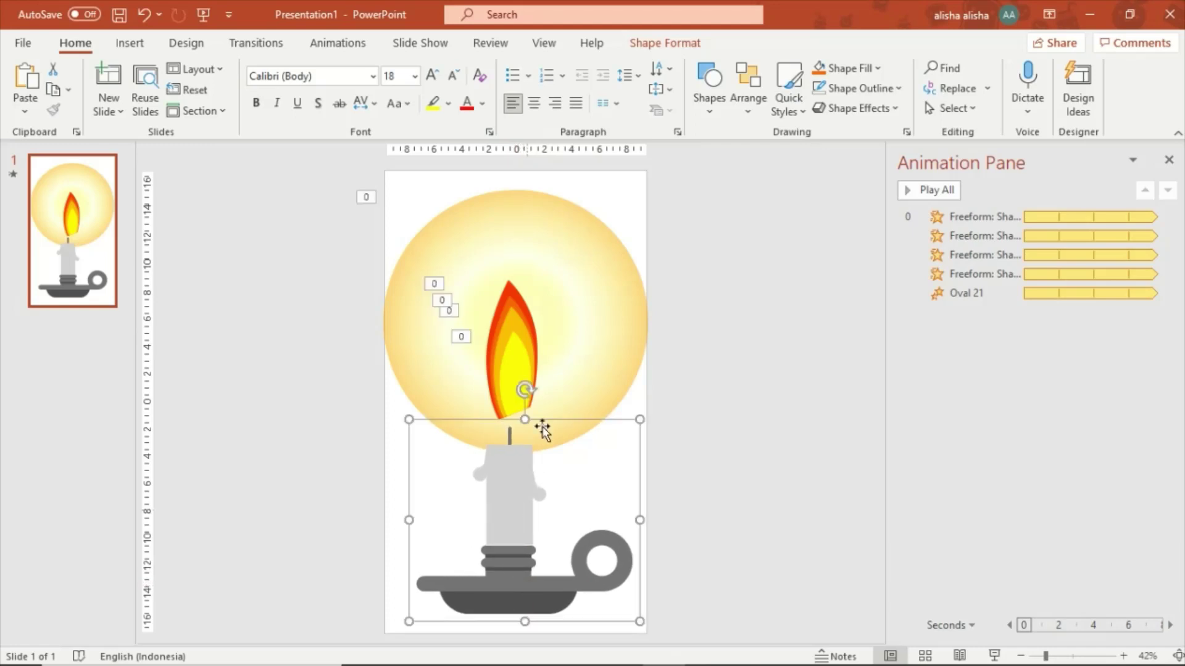
pyautogui.moveTo(520, 350); pyautogui.dragTo(509, 360)
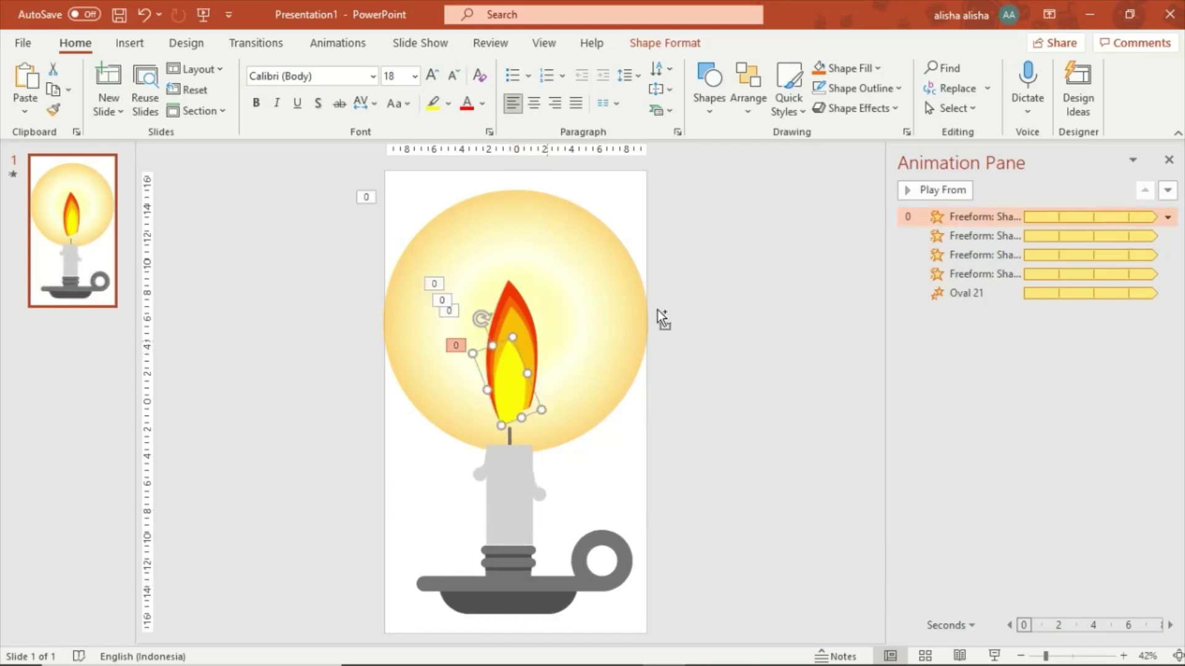
# Move the glow oval aside, shift the flame layers down, then drag the glow behind the flame
pyautogui.moveTo(604, 312); pyautogui.dragTo(333, 282)
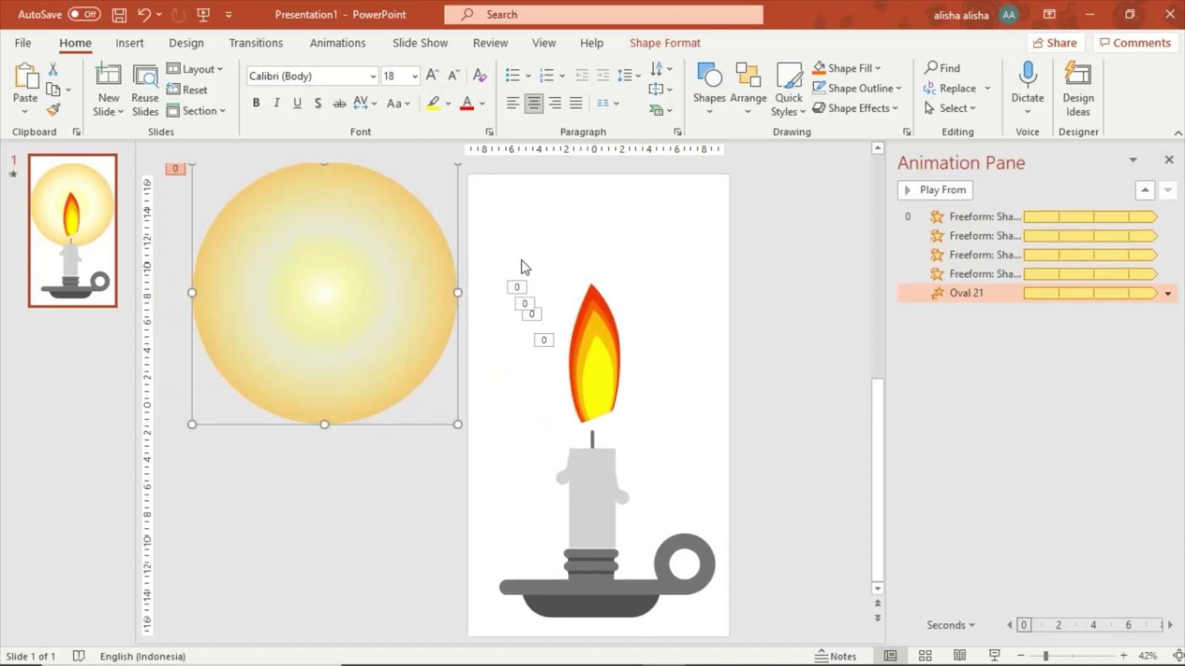
pyautogui.moveTo(503, 275); pyautogui.dragTo(625, 431)
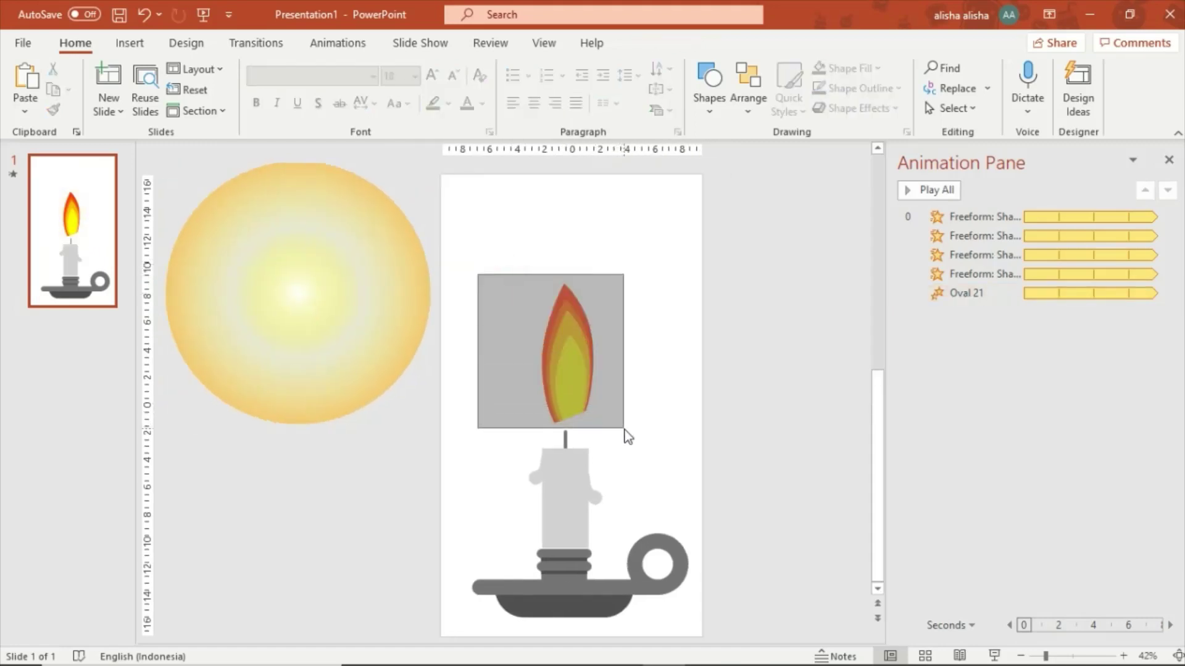
pyautogui.moveTo(562, 386); pyautogui.dragTo(562, 392)
pyautogui.click(450, 371)
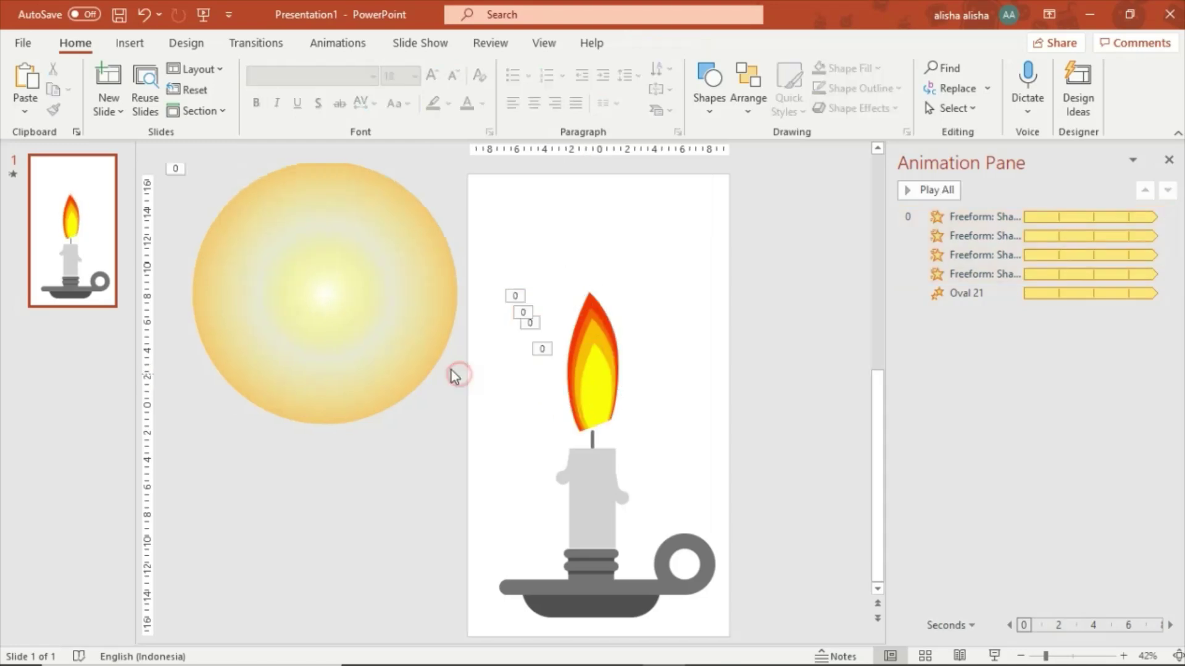
pyautogui.moveTo(492, 253); pyautogui.dragTo(612, 434)
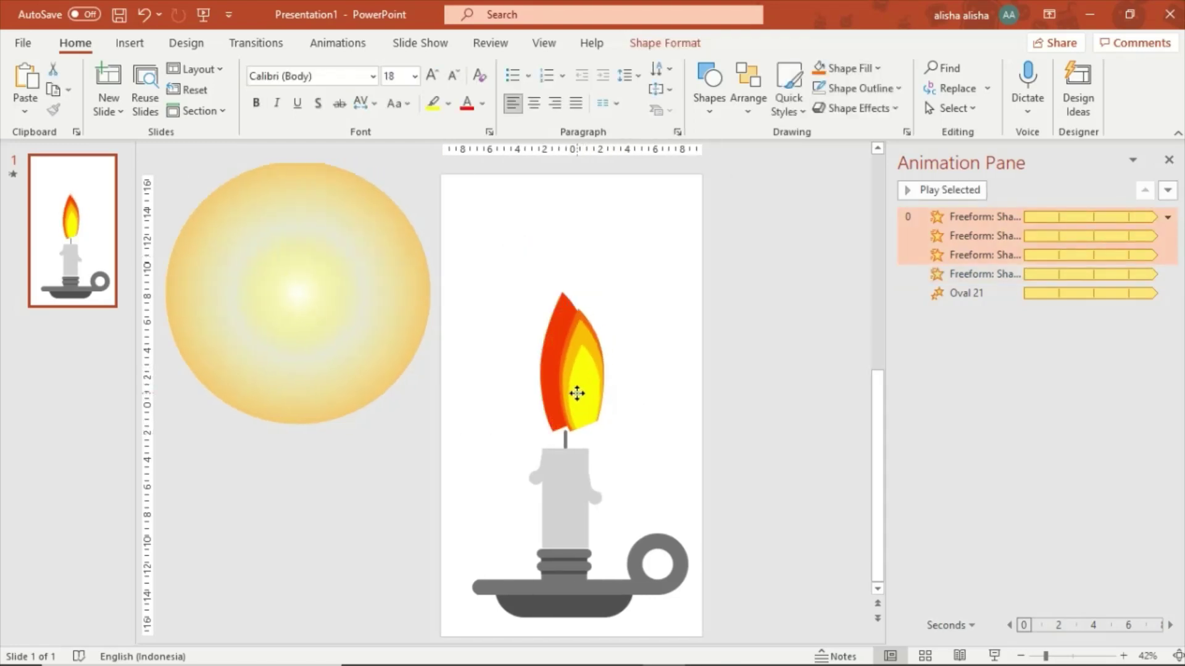
pyautogui.click(649, 299)
pyautogui.moveTo(480, 250); pyautogui.dragTo(630, 432)
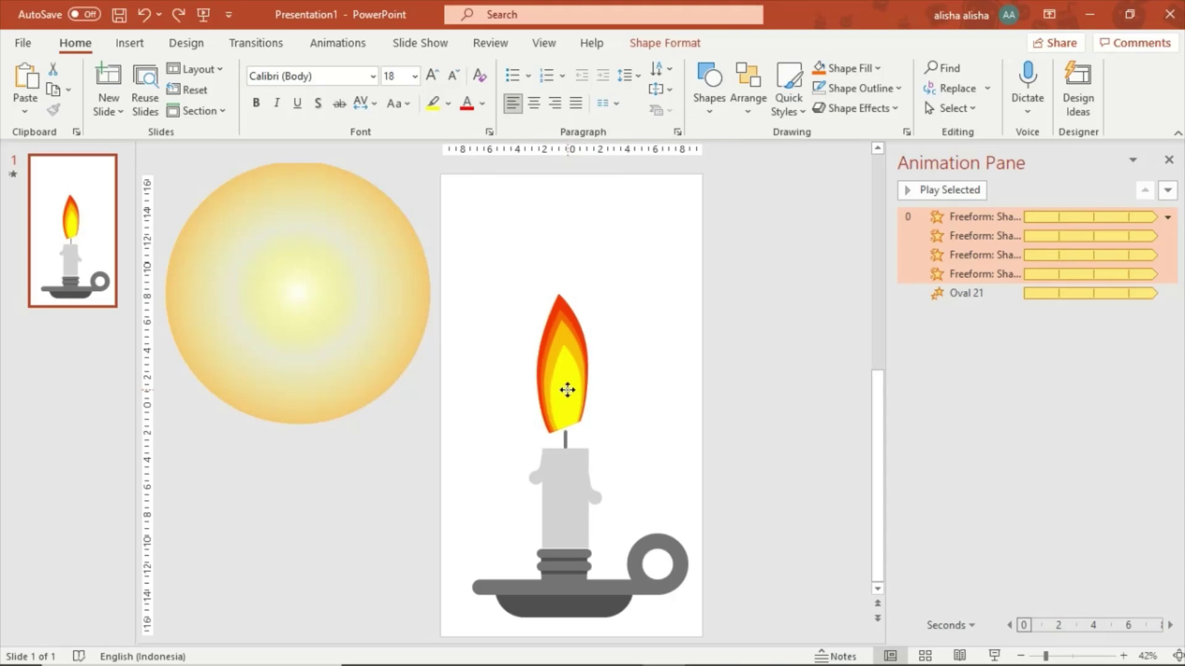
pyautogui.moveTo(323, 323)
pyautogui.mouseDown()
pyautogui.moveTo(550, 375)
pyautogui.moveTo(562, 397)
pyautogui.mouseUp()
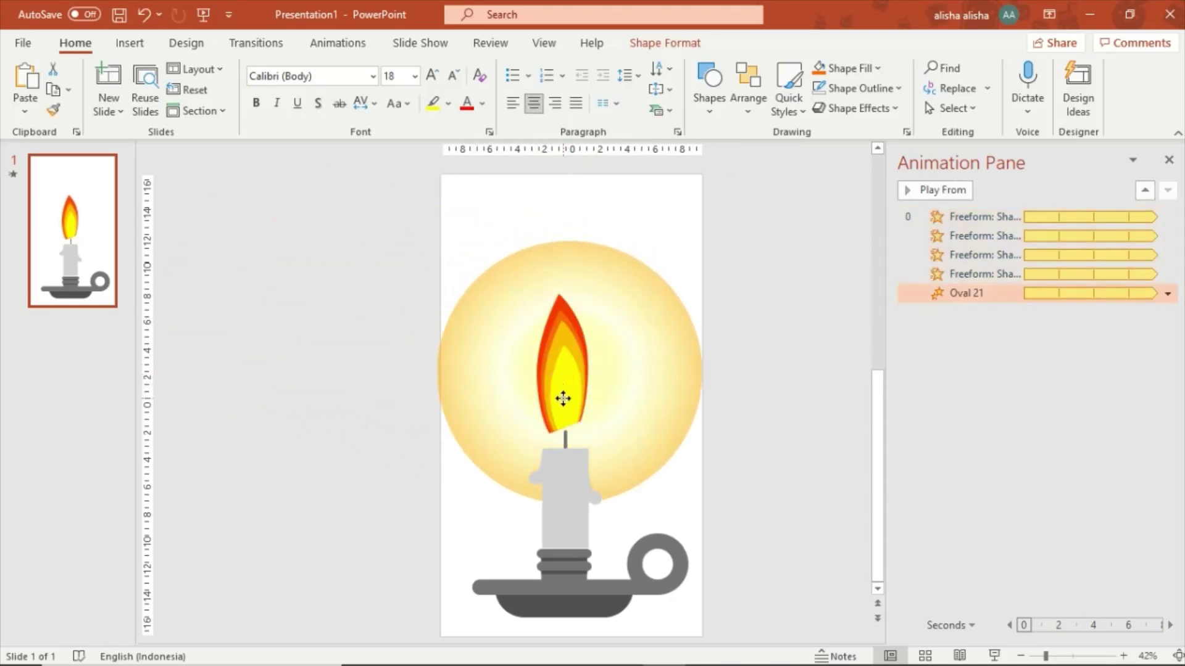
# Centre the glow circle horizontally on the slide with Align Center
pyautogui.click(836, 347)
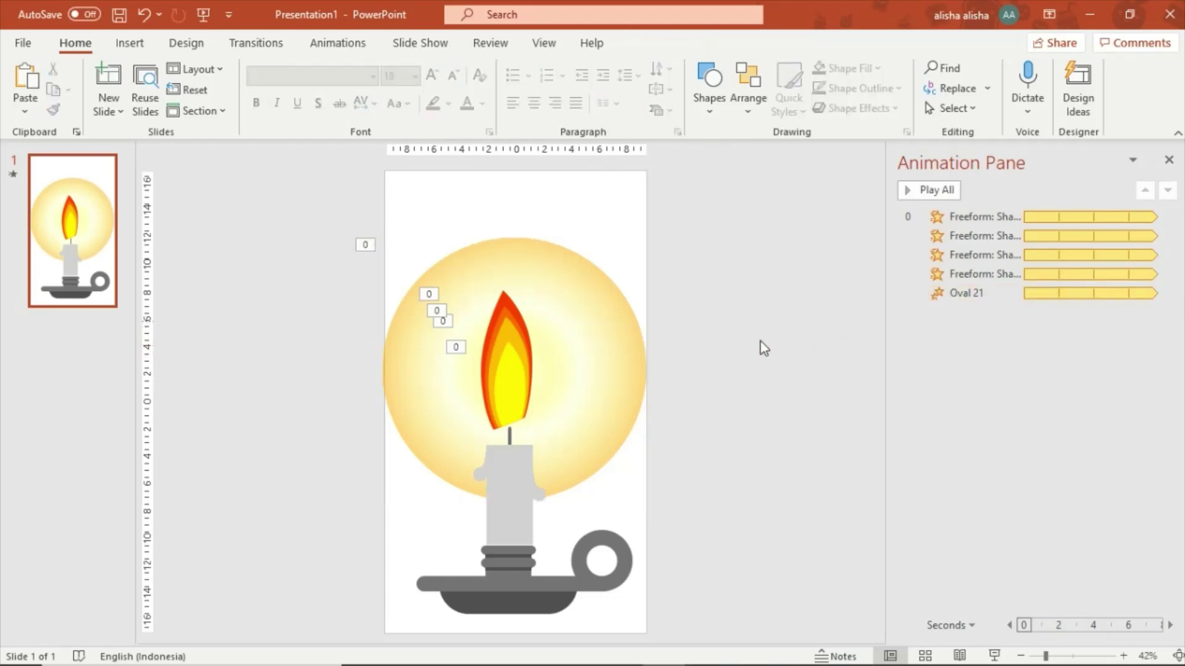
pyautogui.click(623, 364)
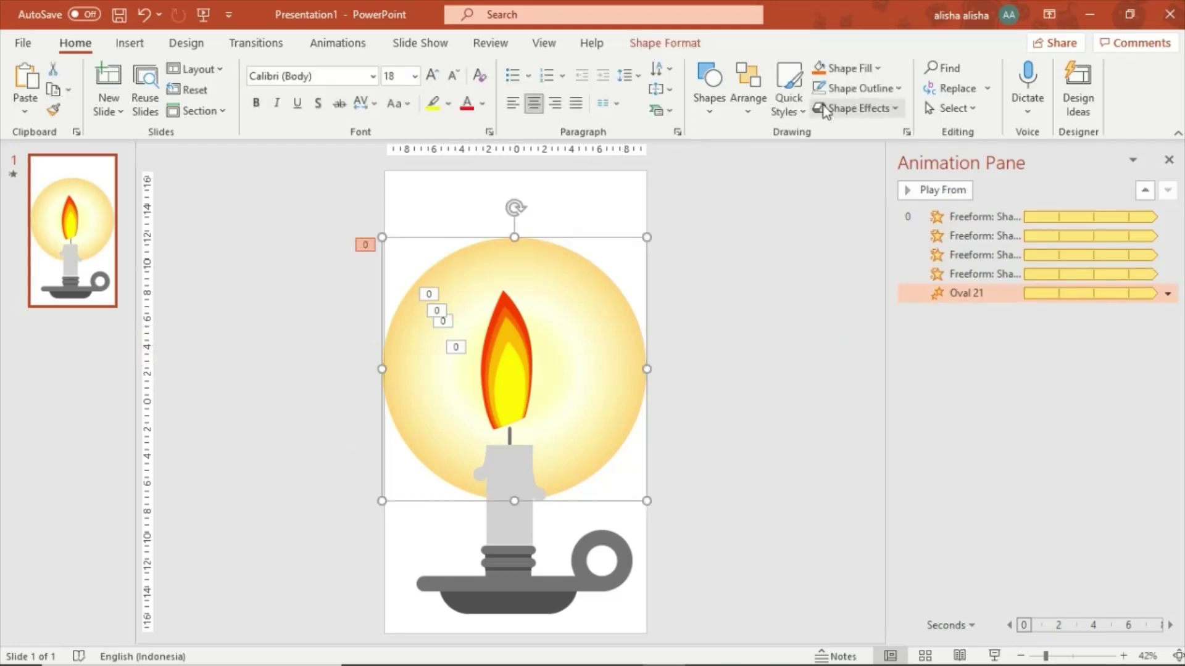
pyautogui.click(985, 69)
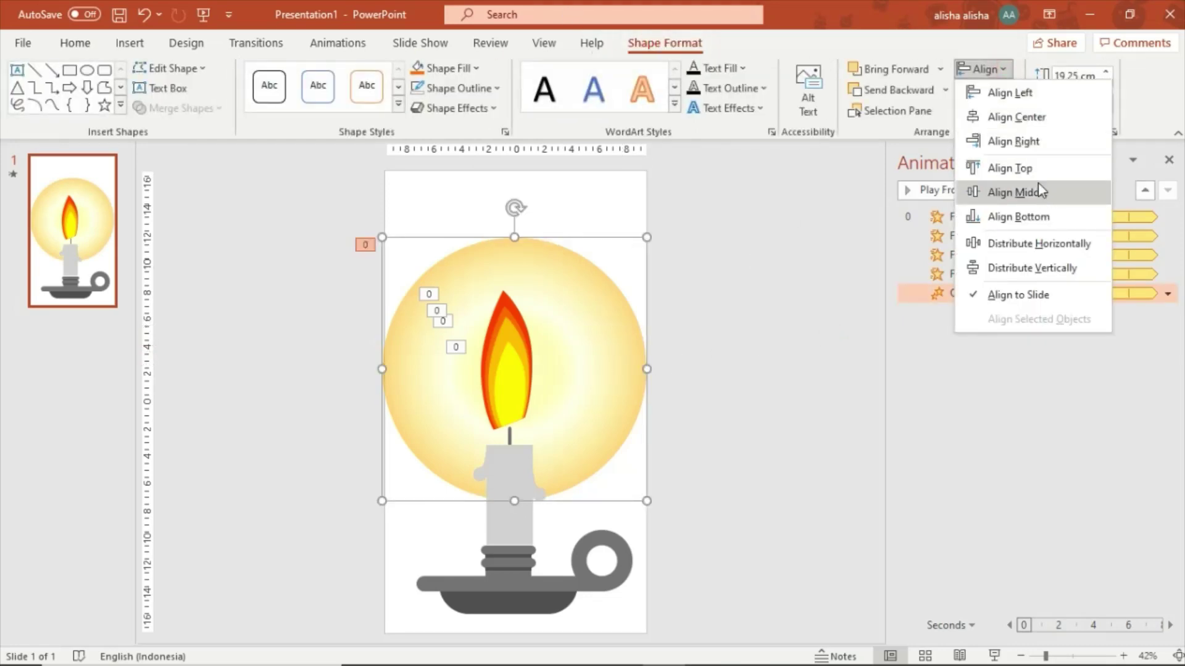
pyautogui.click(1025, 117)
pyautogui.click(1168, 159)
pyautogui.click(965, 254)
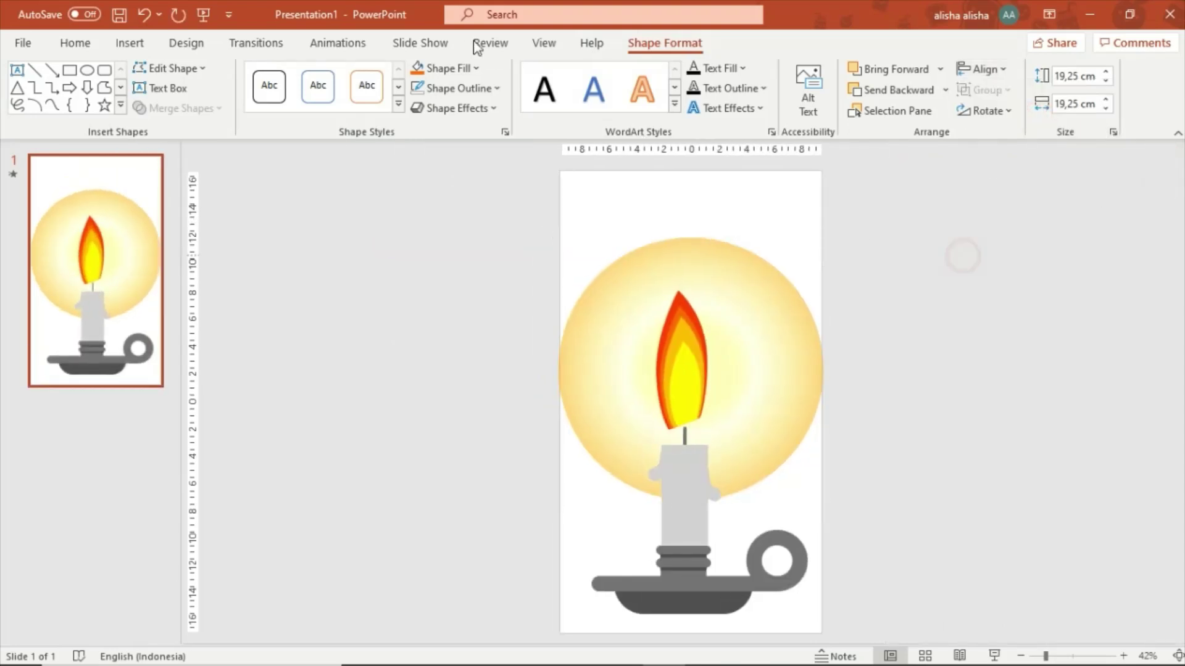
# Preview the candle animation as a slide show from the beginning, then end it with Esc
pyautogui.click(432, 42)
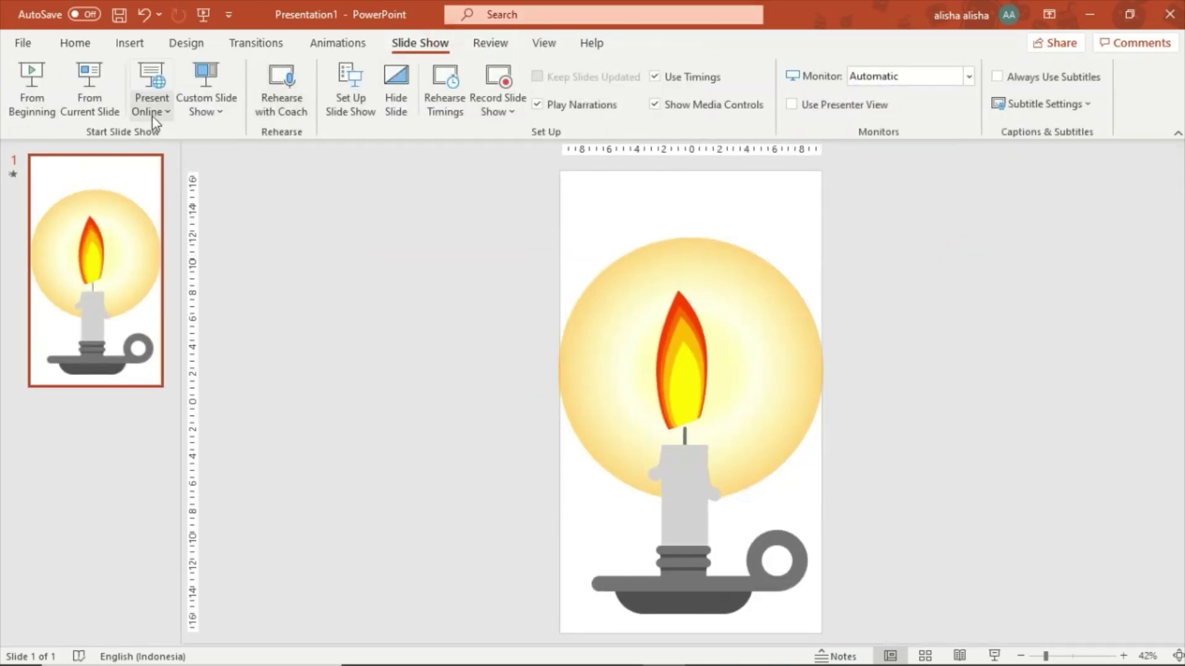
pyautogui.click(92, 89)
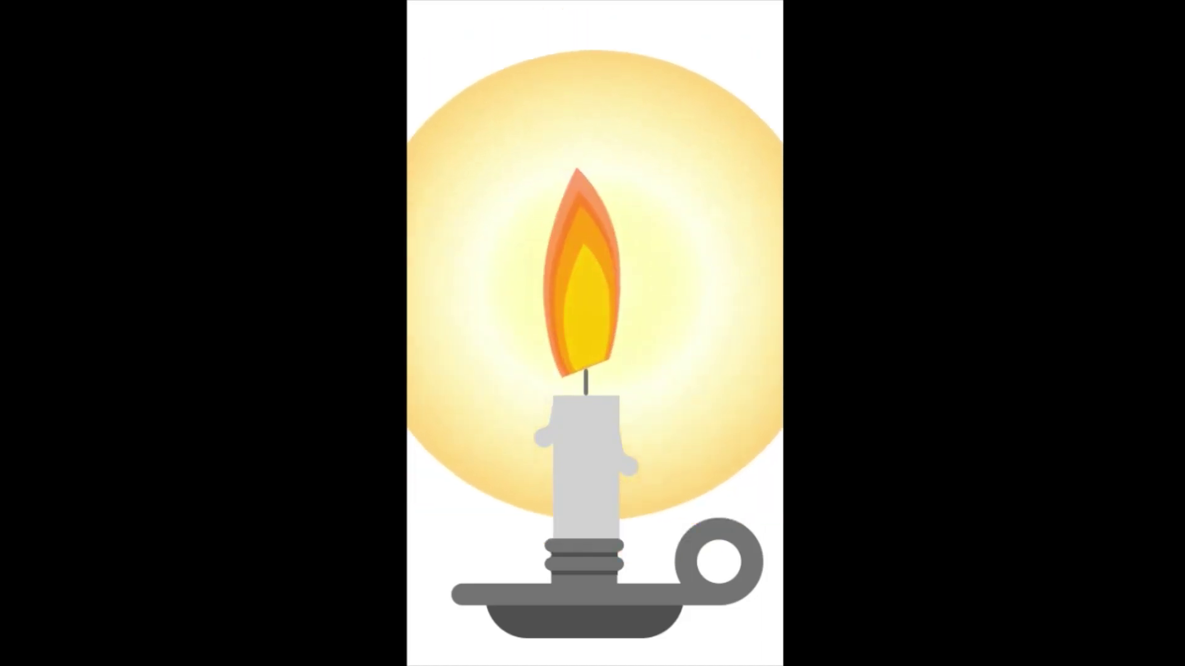
pyautogui.press('Escape')
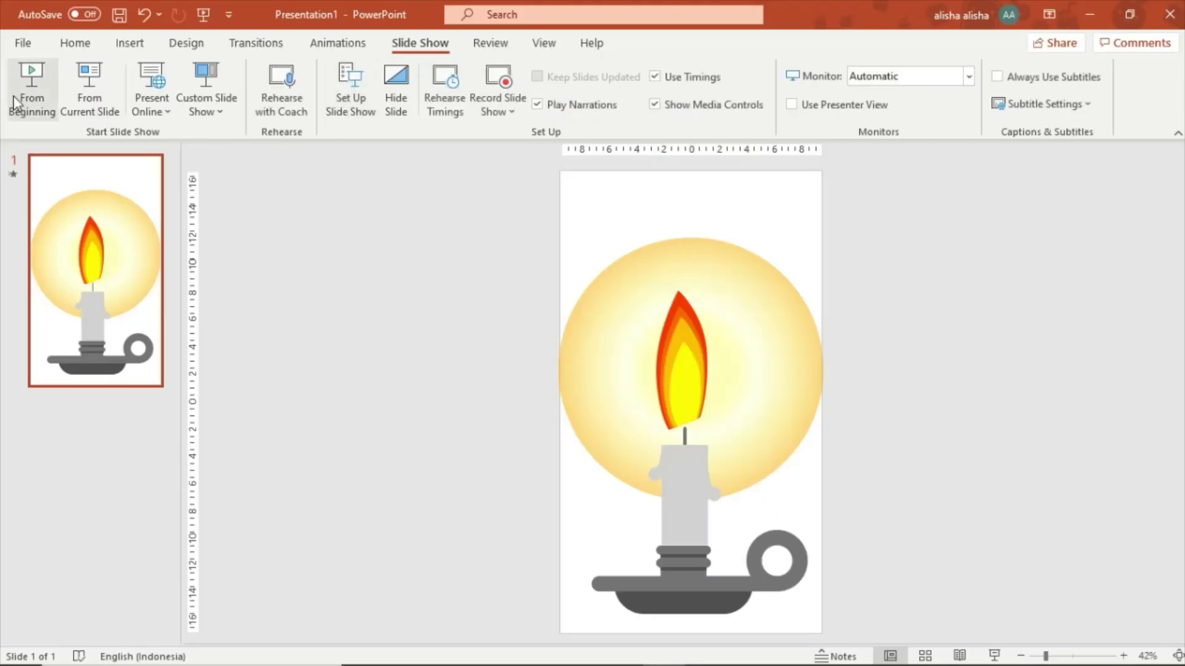
# Save the presentation to the Videos folder as an MPEG-4 Video named 'candle fire'
pyautogui.click(23, 43)
pyautogui.click(59, 276)
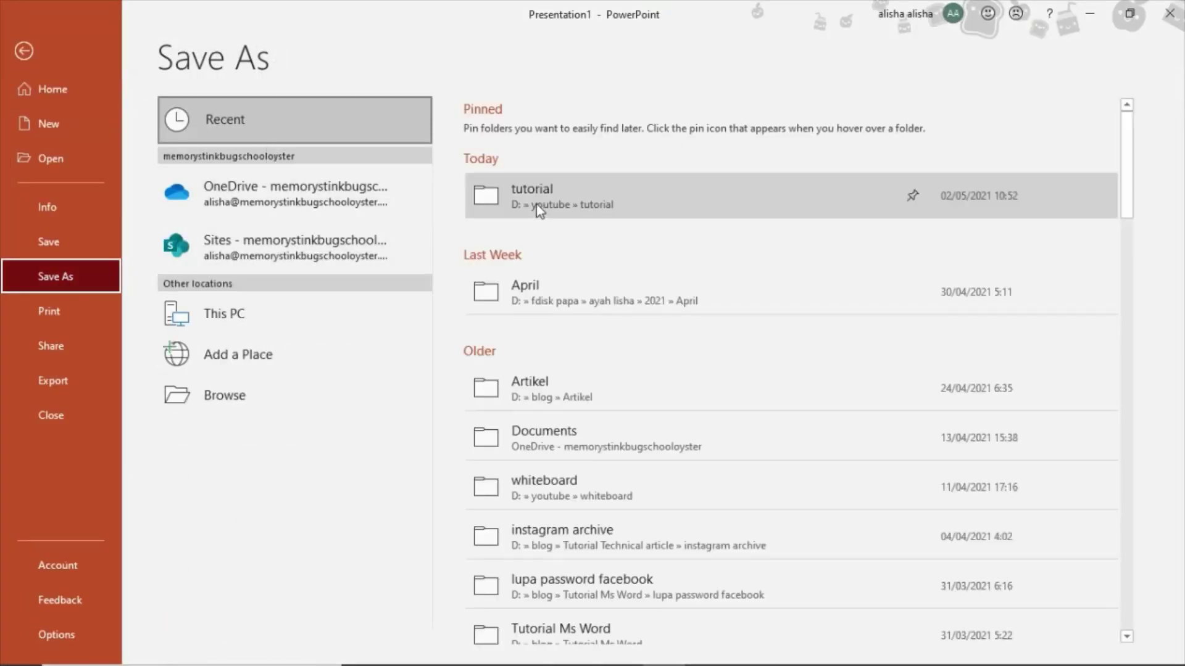
pyautogui.click(541, 199)
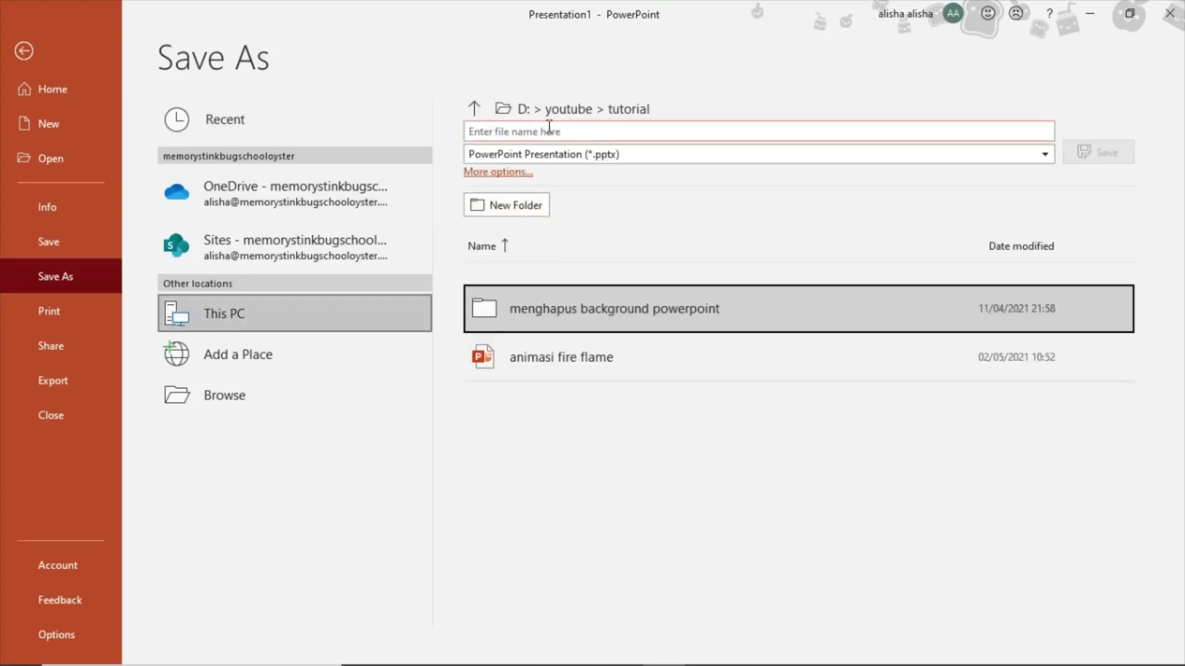
pyautogui.click(552, 102)
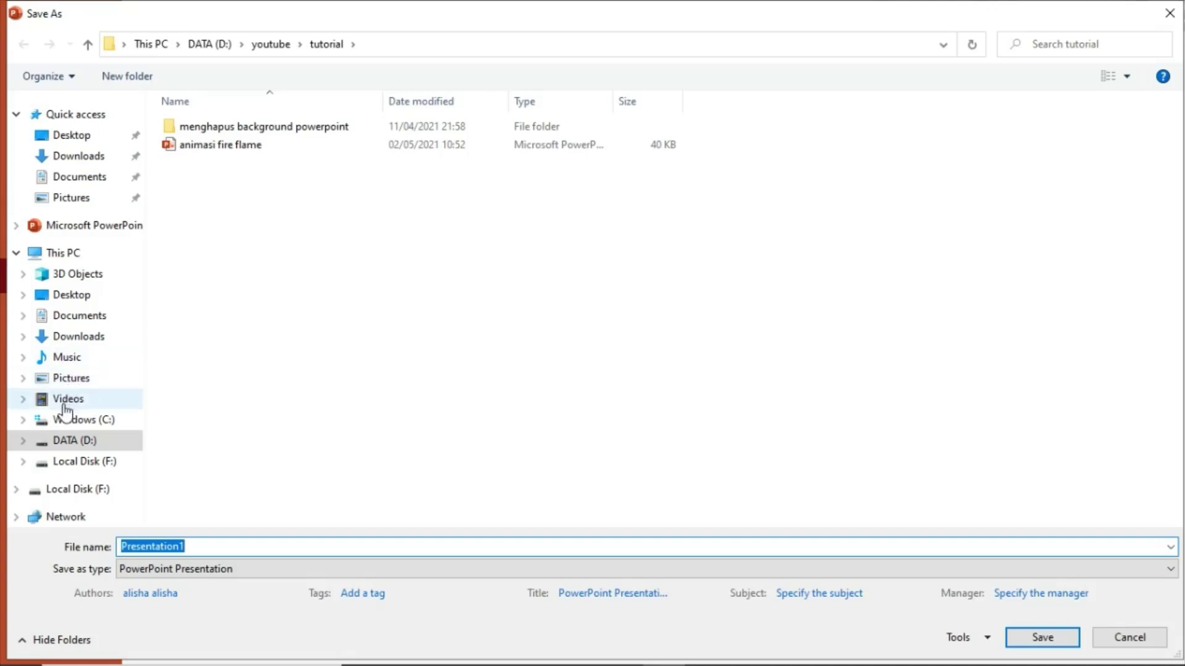
pyautogui.click(64, 401)
pyautogui.click(228, 547)
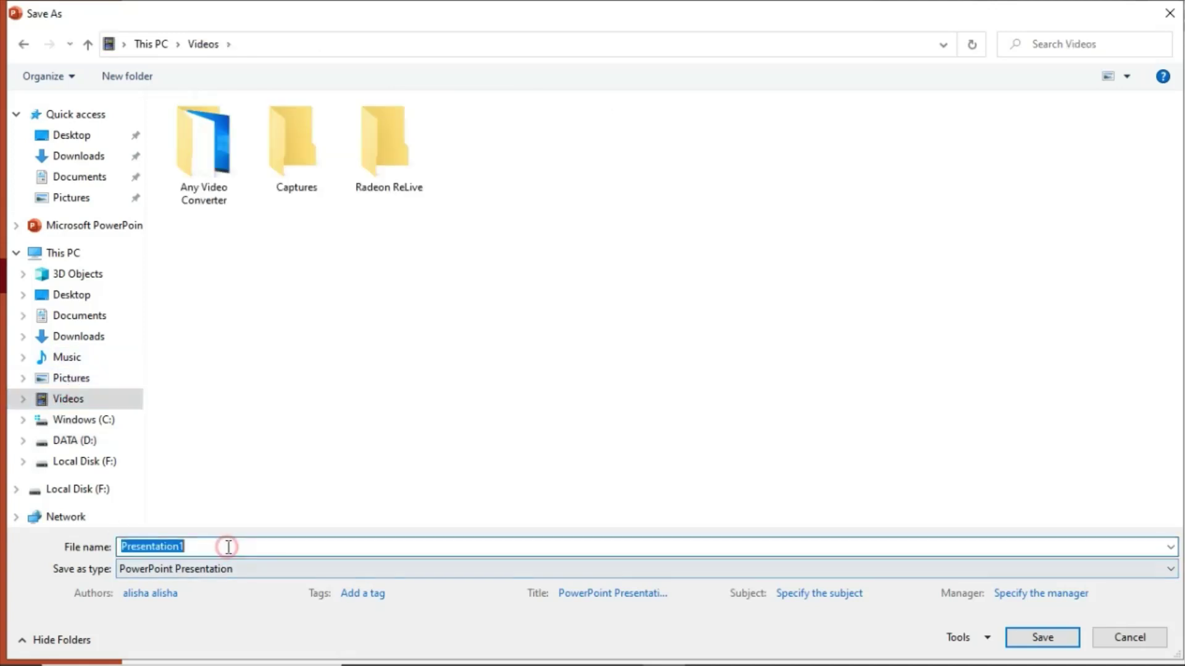
pyautogui.write('c')
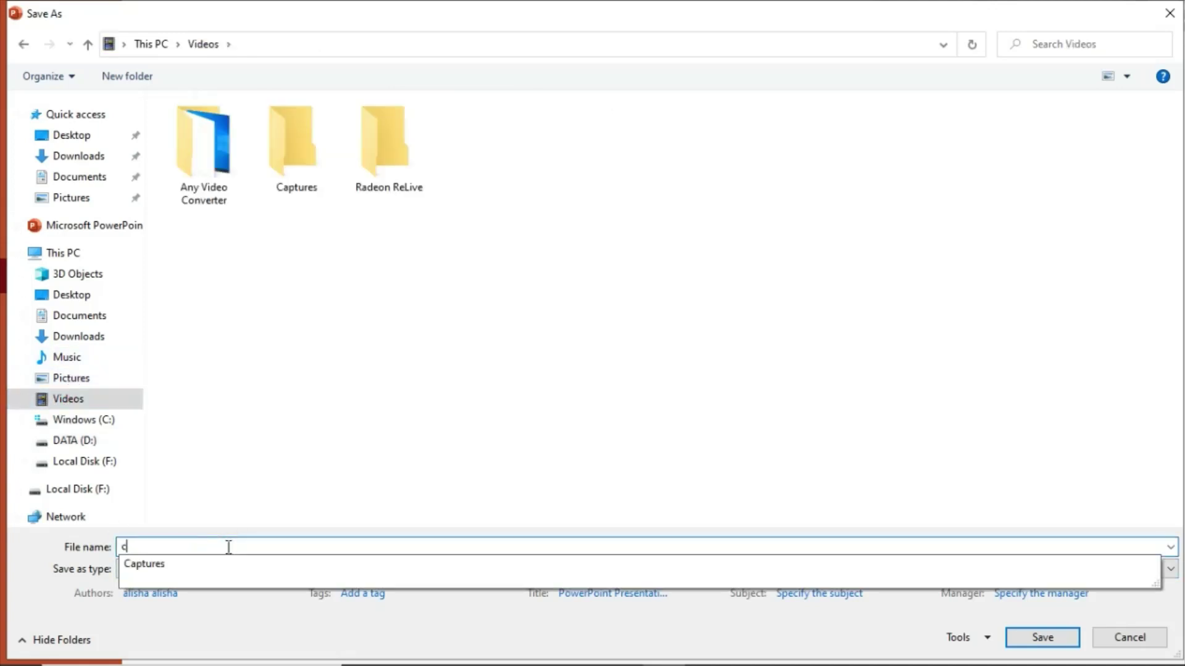
pyautogui.write('andle fire')
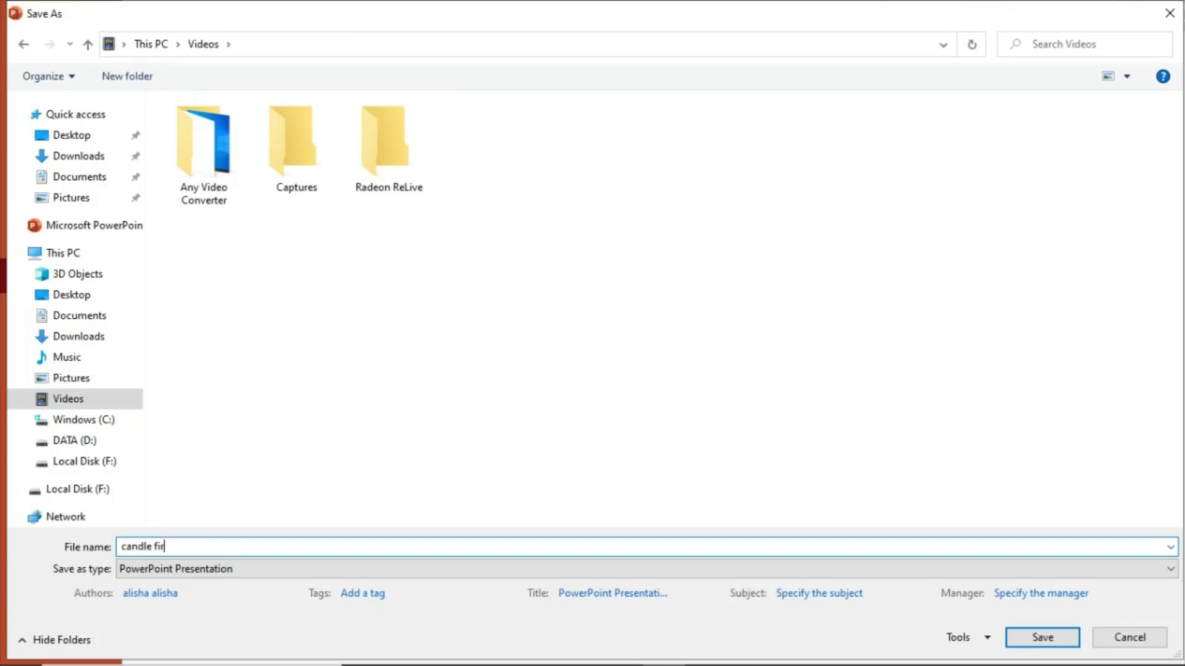
pyautogui.click(170, 574)
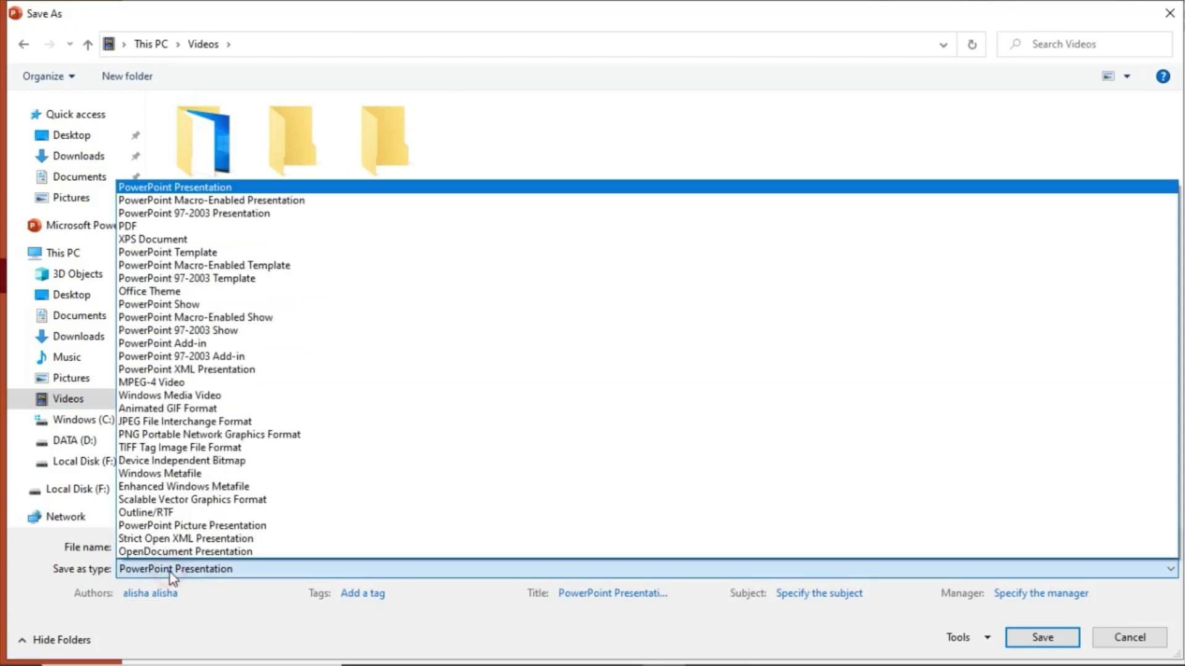
pyautogui.click(171, 383)
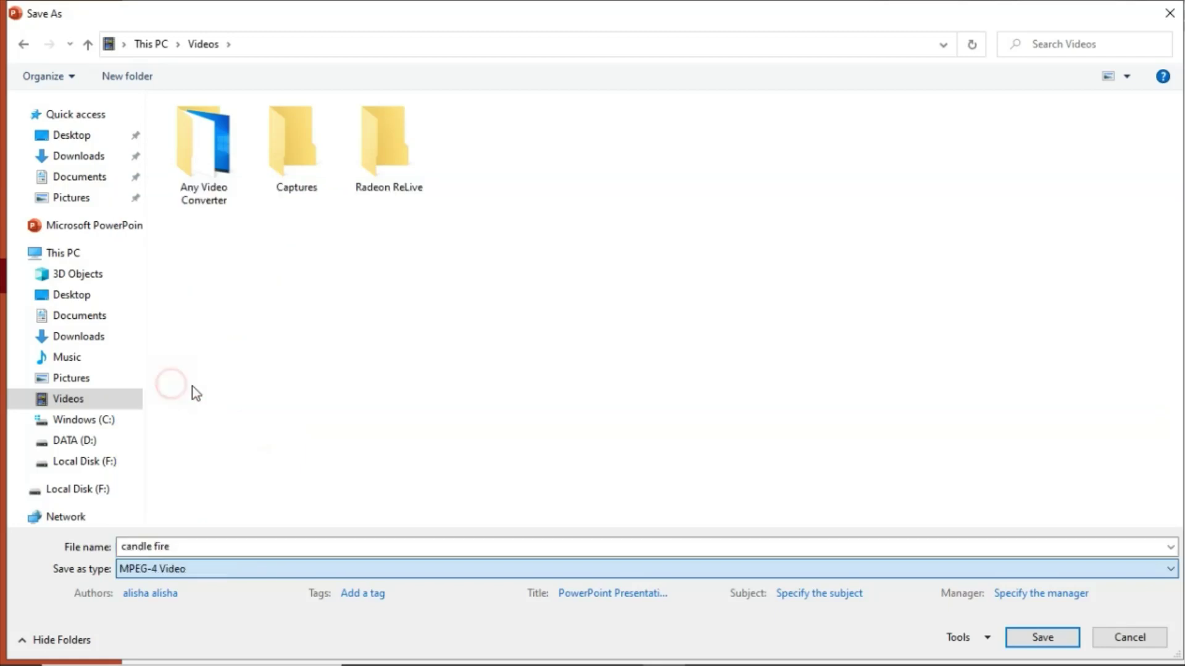
pyautogui.click(1024, 637)
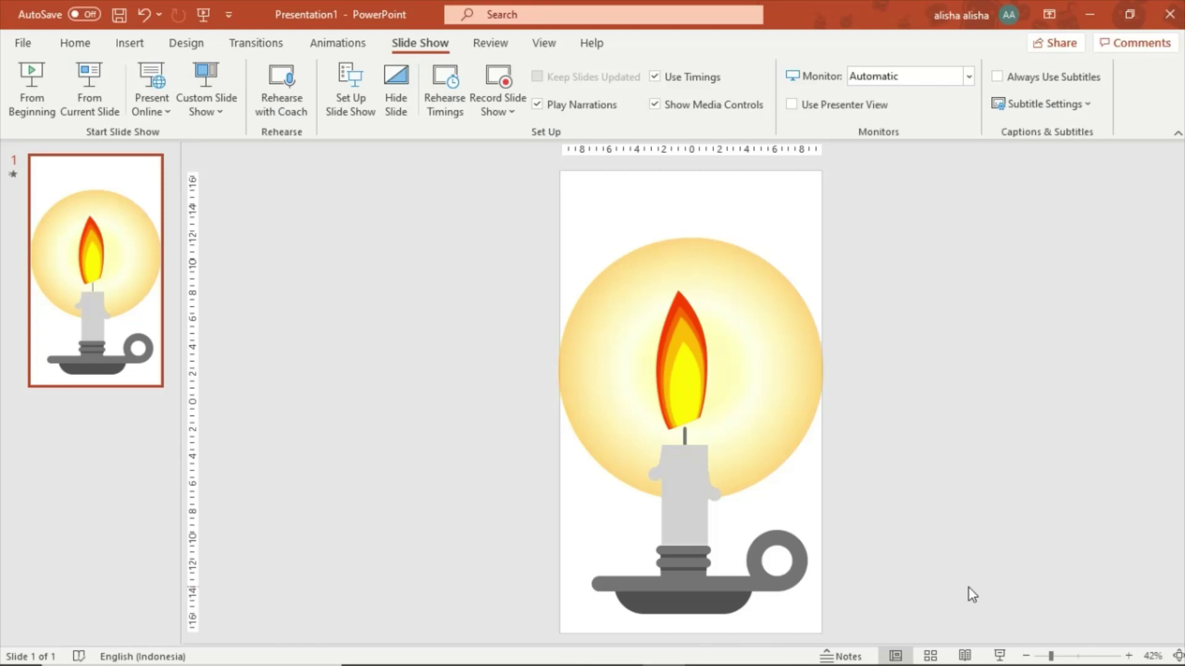
# Open the Videos folder in a maximized File Explorer and show files as extra large icons
pyautogui.click(969, 587)
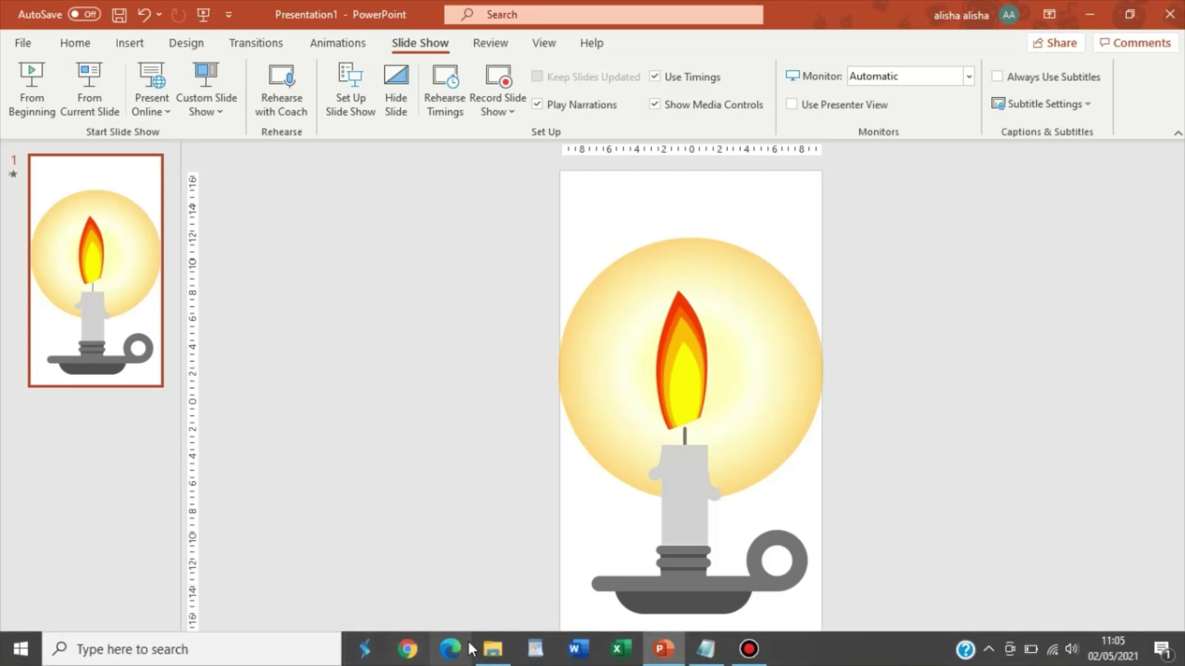
pyautogui.click(507, 654)
pyautogui.doubleClick(328, 87)
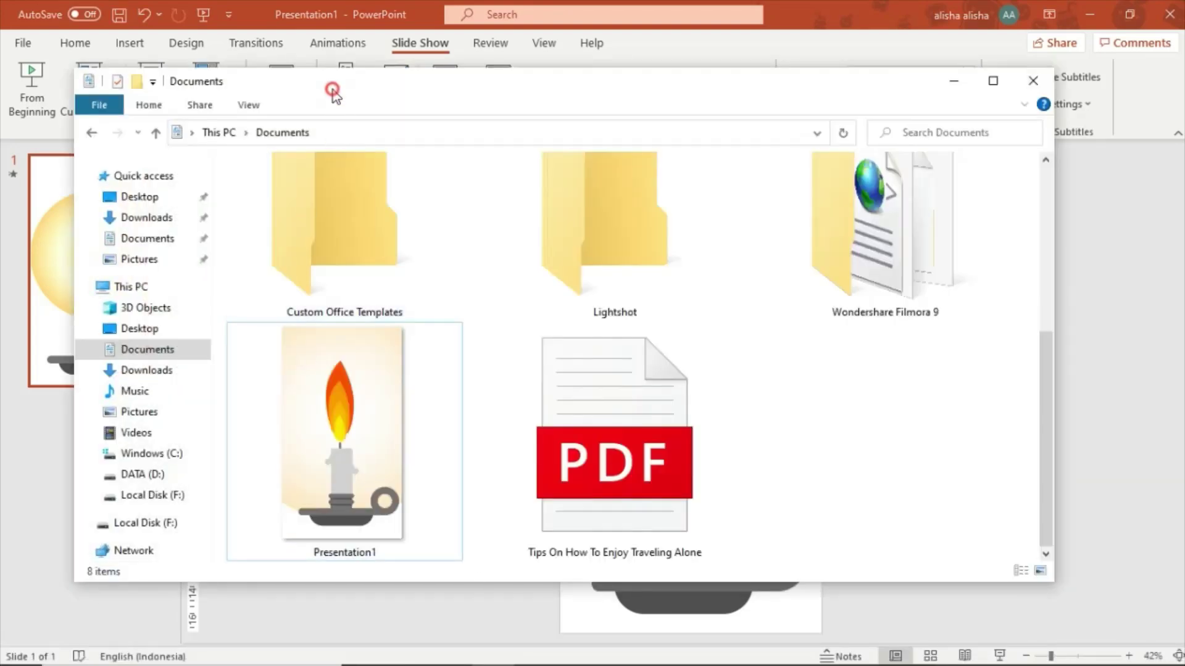
pyautogui.click(58, 359)
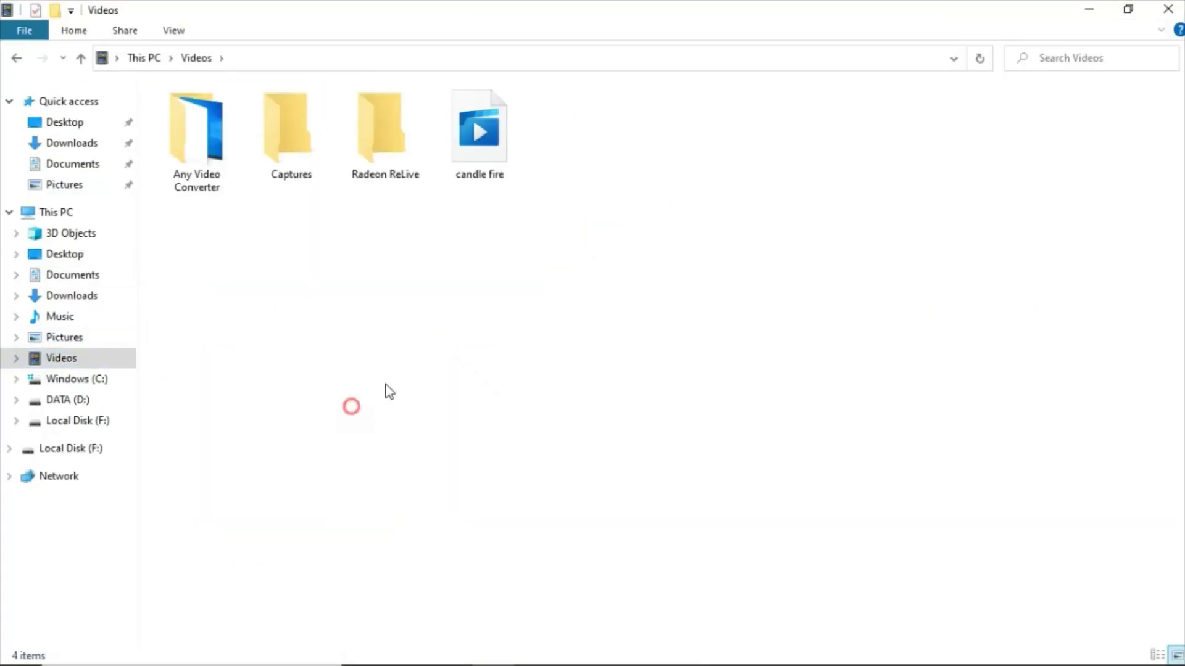
pyautogui.rightClick(424, 349)
pyautogui.moveTo(464, 387)
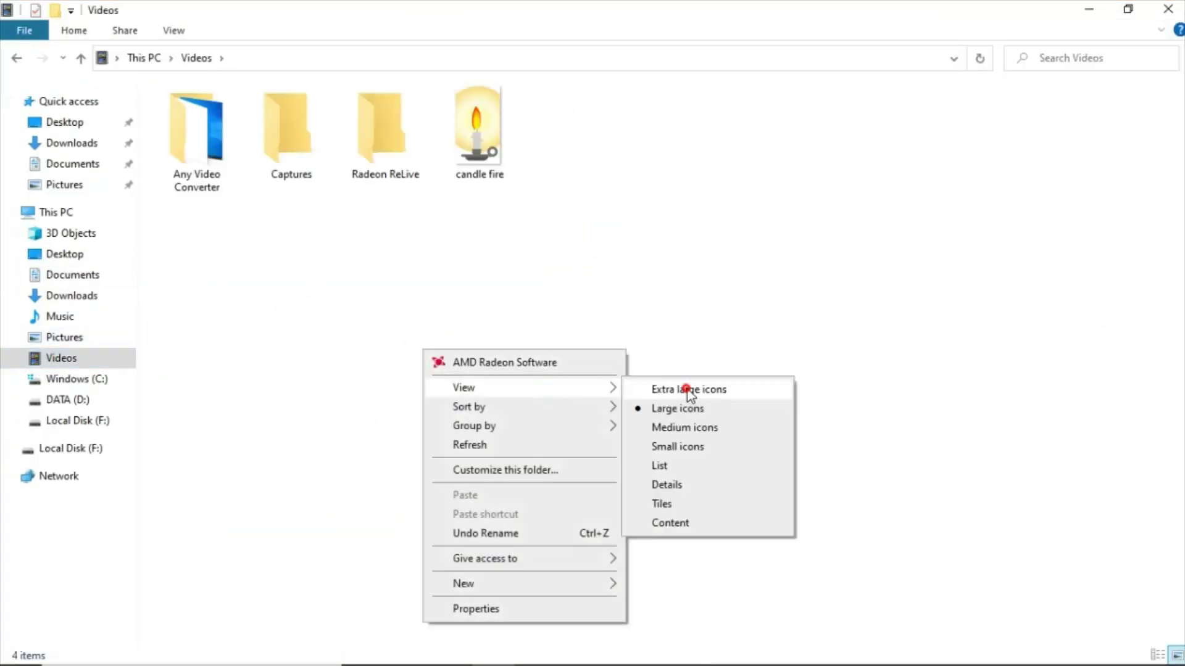
pyautogui.click(689, 390)
# Open the candle fire video's Properties and check its Details, including the 5-second length and frame width
pyautogui.doubleClick(1057, 247)
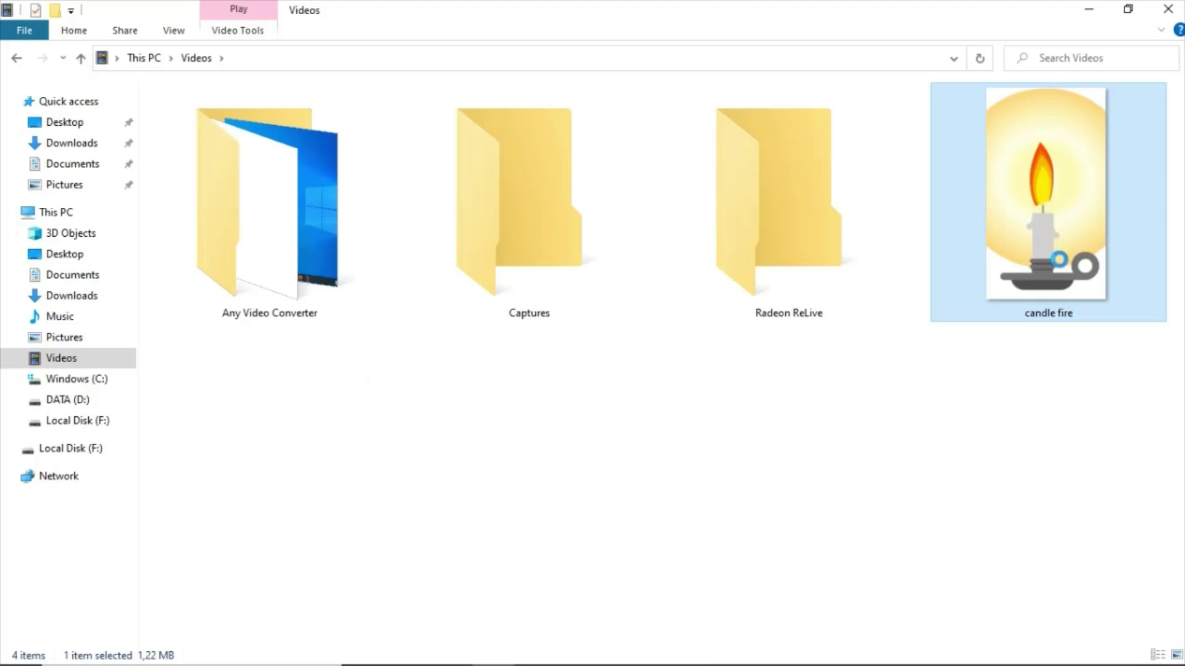
pyautogui.rightClick(1057, 243)
pyautogui.click(1024, 630)
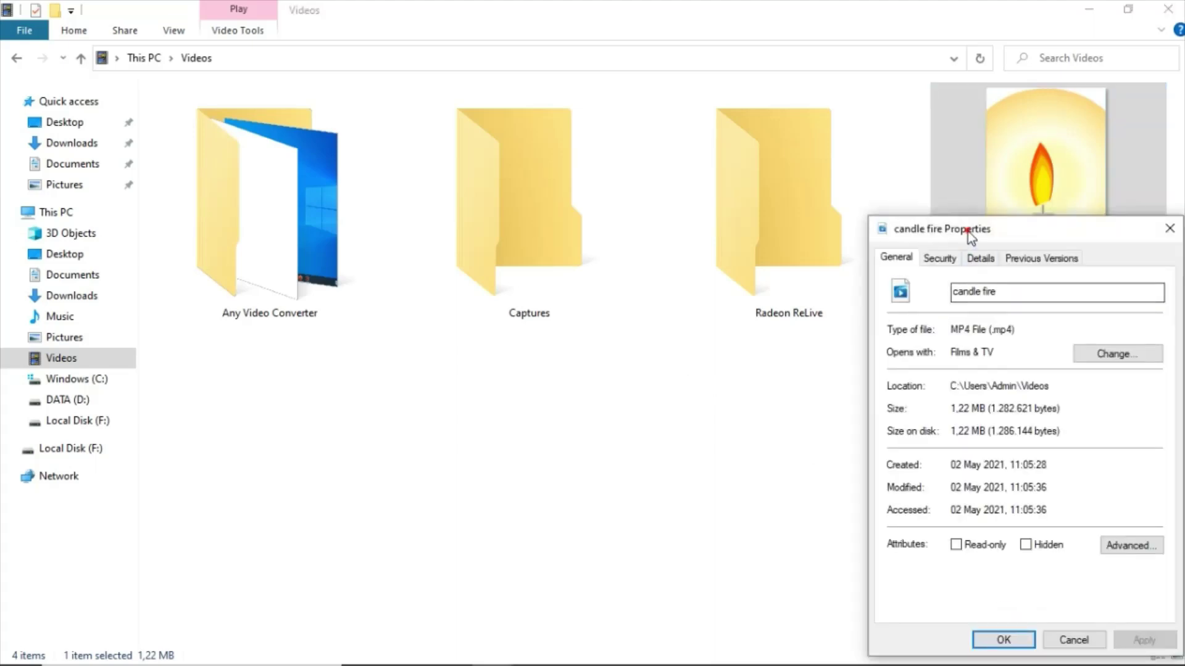
pyautogui.moveTo(967, 231); pyautogui.dragTo(357, 106)
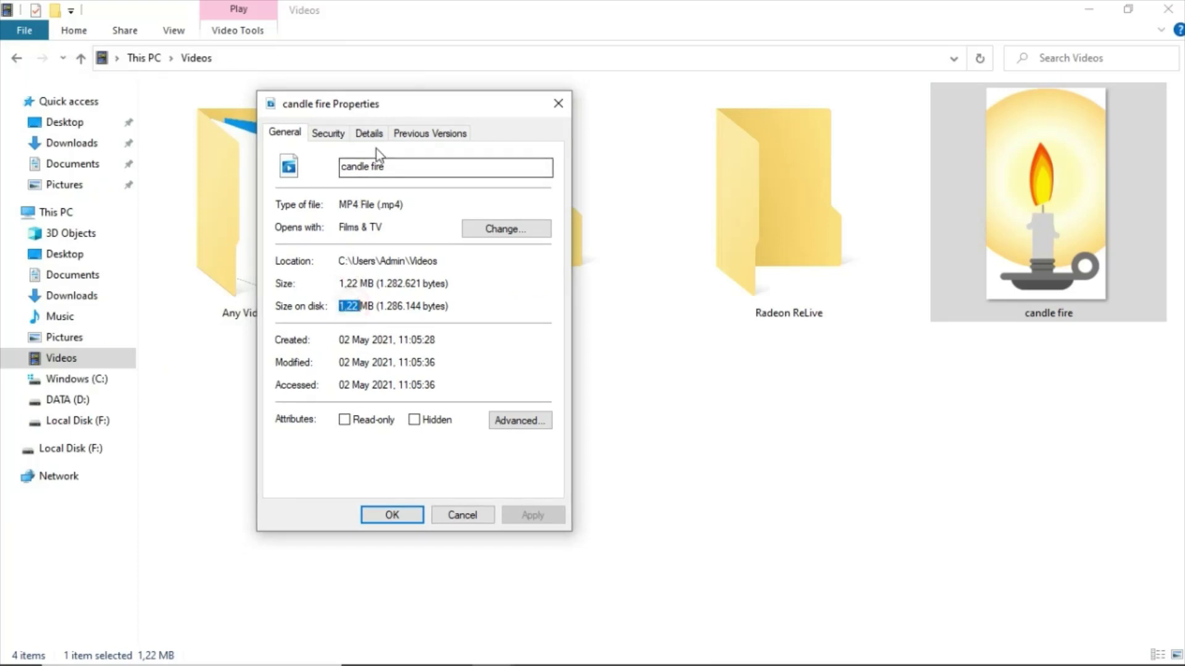
pyautogui.click(371, 134)
pyautogui.click(392, 301)
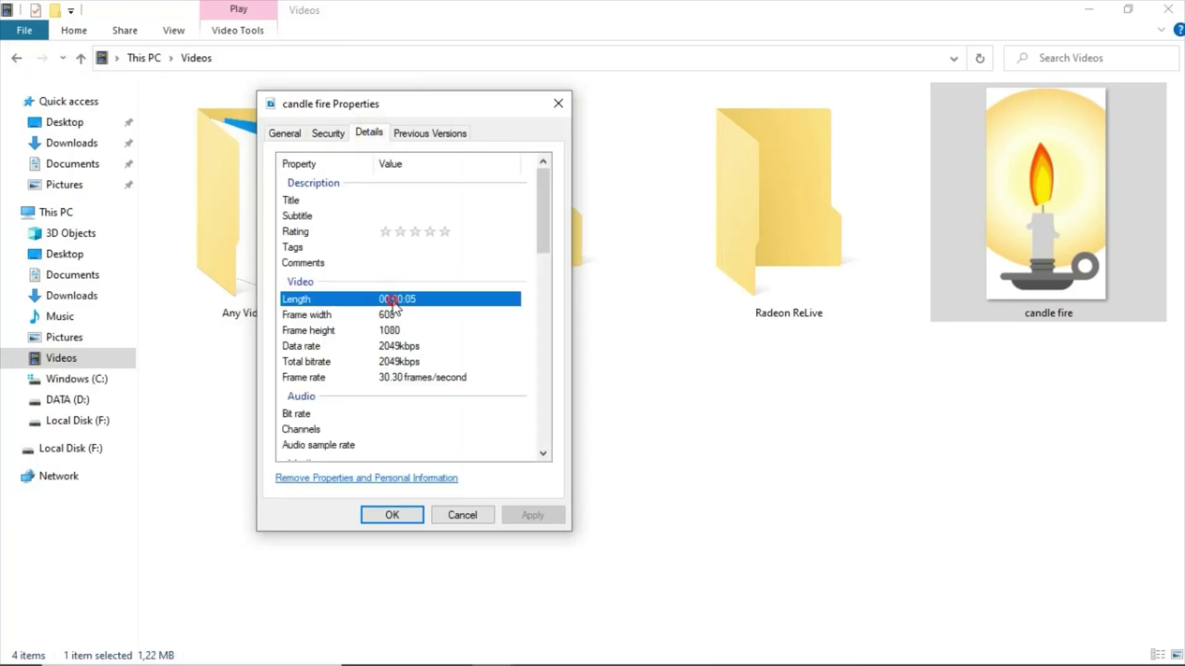
pyautogui.click(393, 321)
# Finish reviewing the details, return to the General tab and close the Properties window
pyautogui.scroll(-2, 396, 364)
pyautogui.scroll(1, 397, 367)
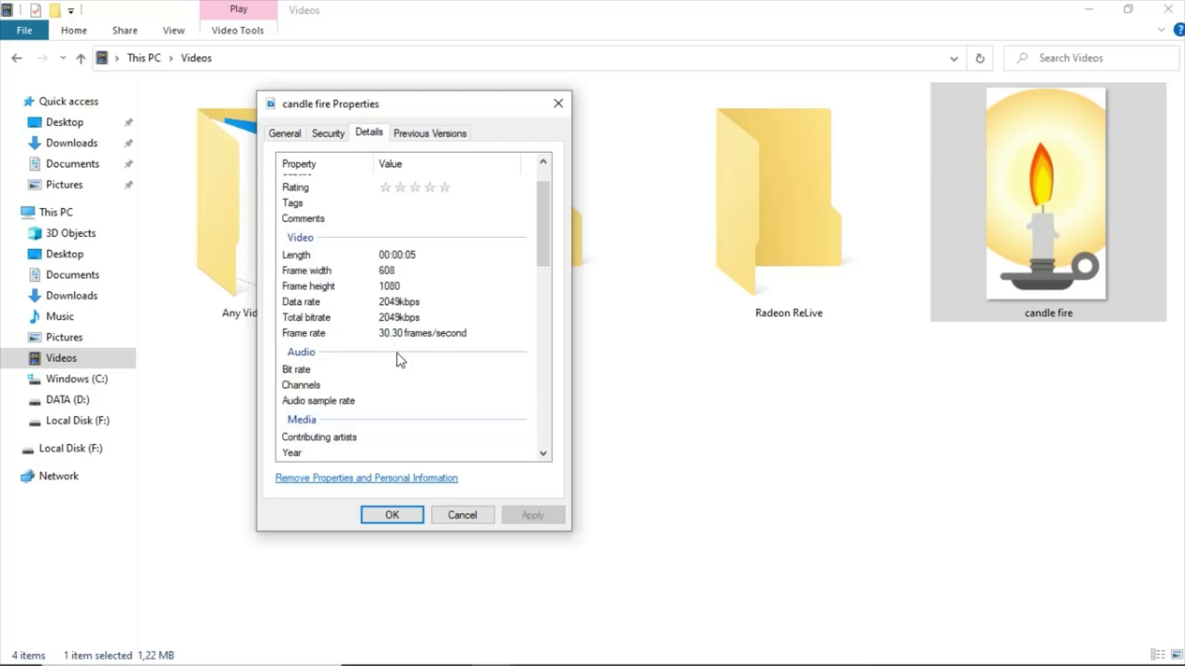
pyautogui.scroll(1, 397, 357)
pyautogui.click(283, 136)
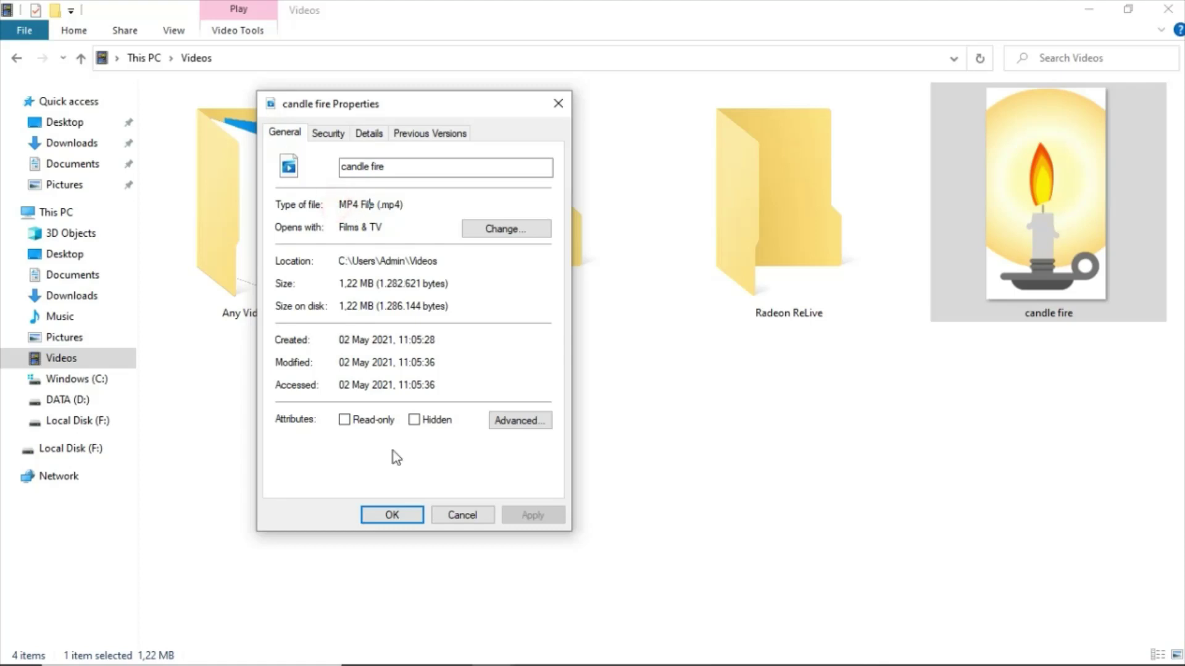
pyautogui.click(401, 516)
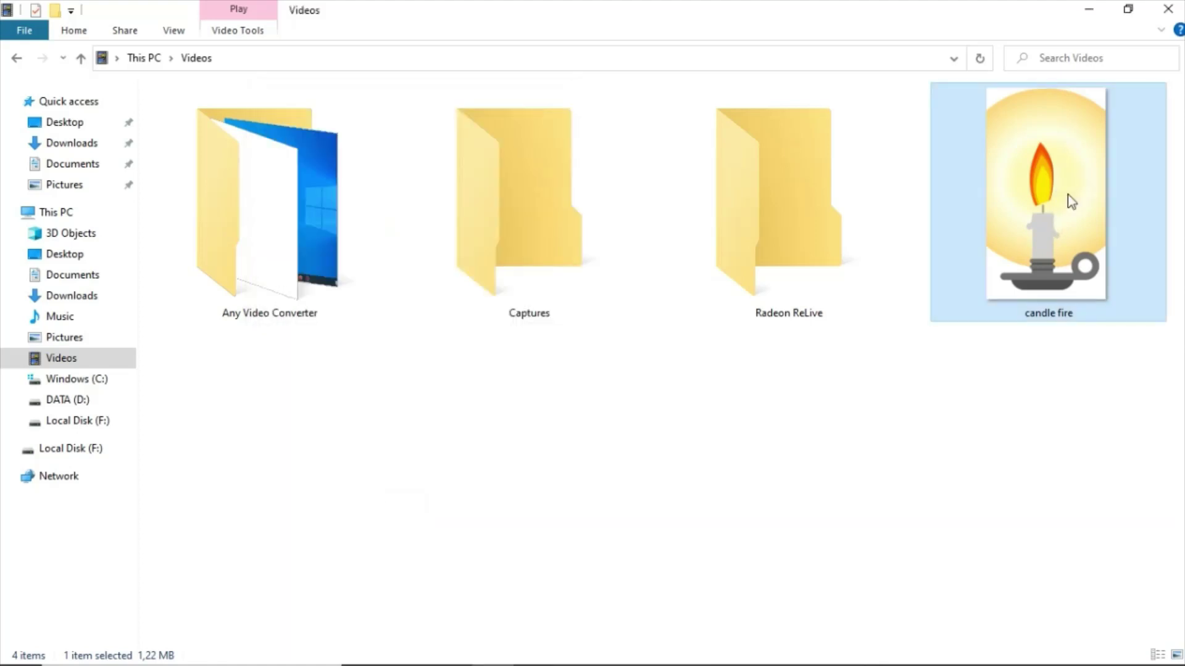
pyautogui.rightClick(1068, 194)
# Open candle fire.mp4 in Films & TV and replay it from the start
pyautogui.click(1059, 204)
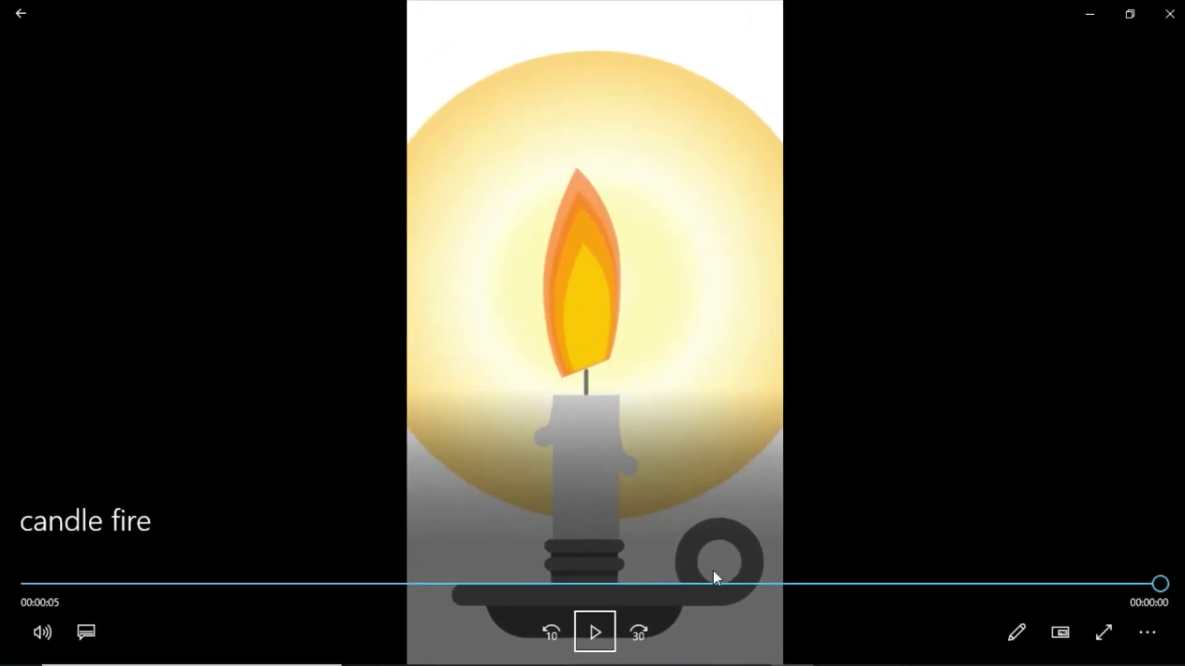
pyautogui.click(592, 633)
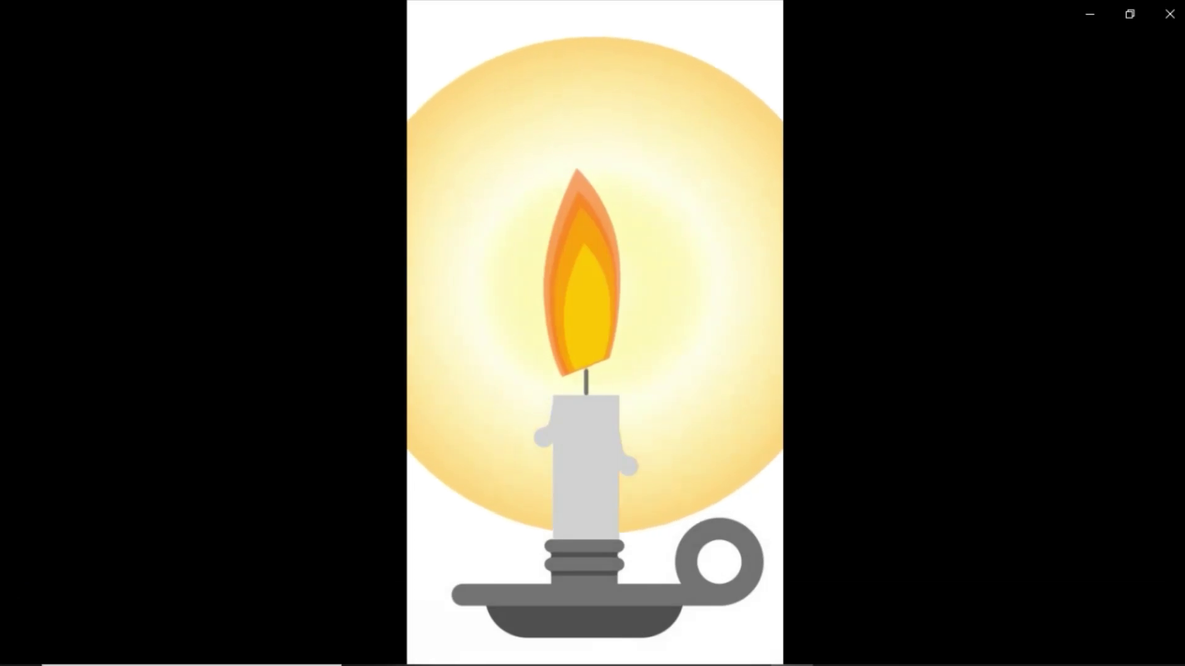